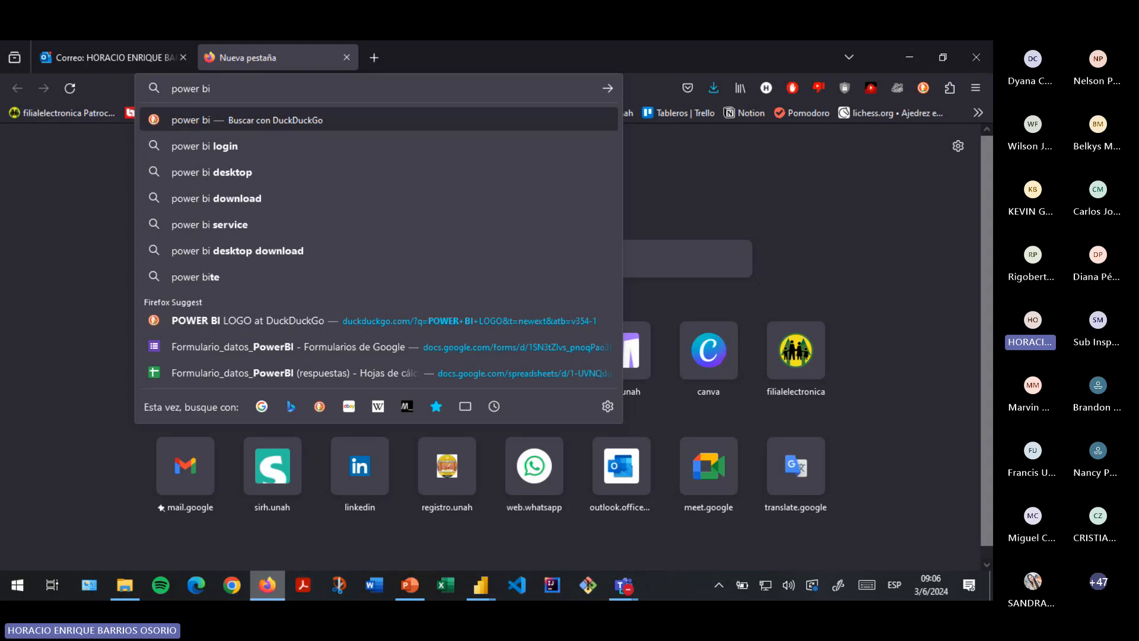
- Search the web for 'power bi' and open the official powerbi.microsoft.com site from the results
key(Return)
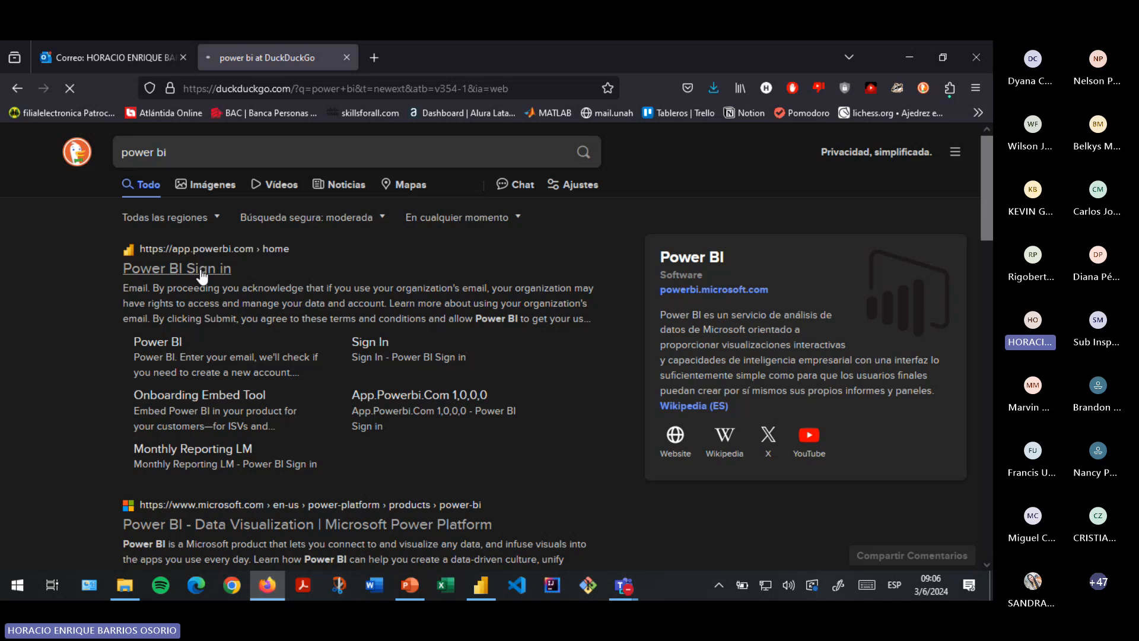
click(201, 270)
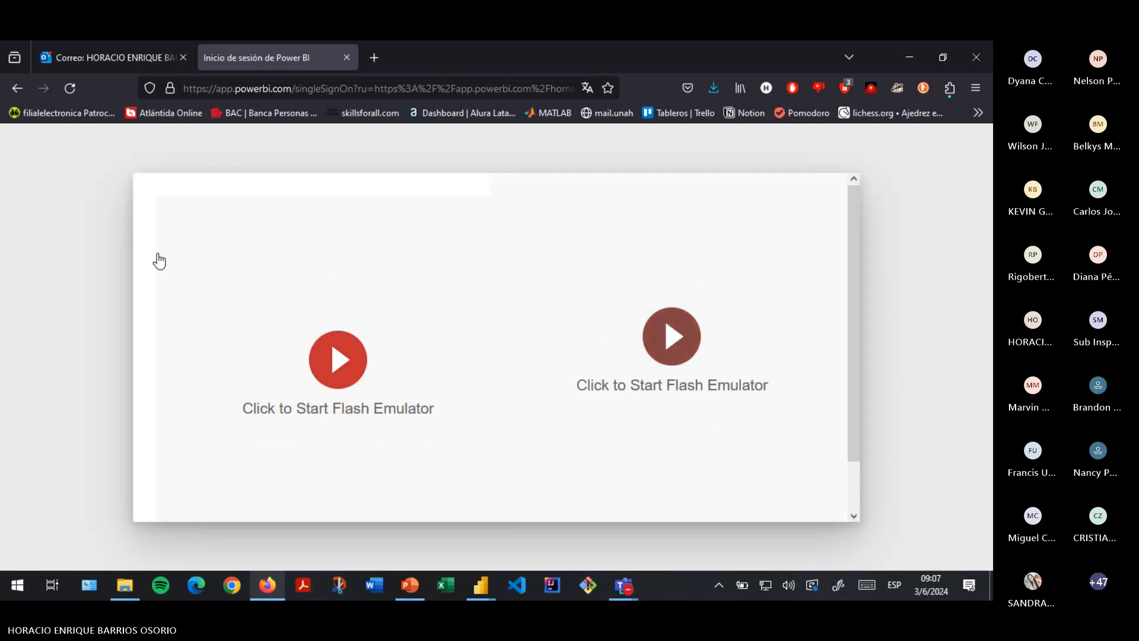
click(17, 88)
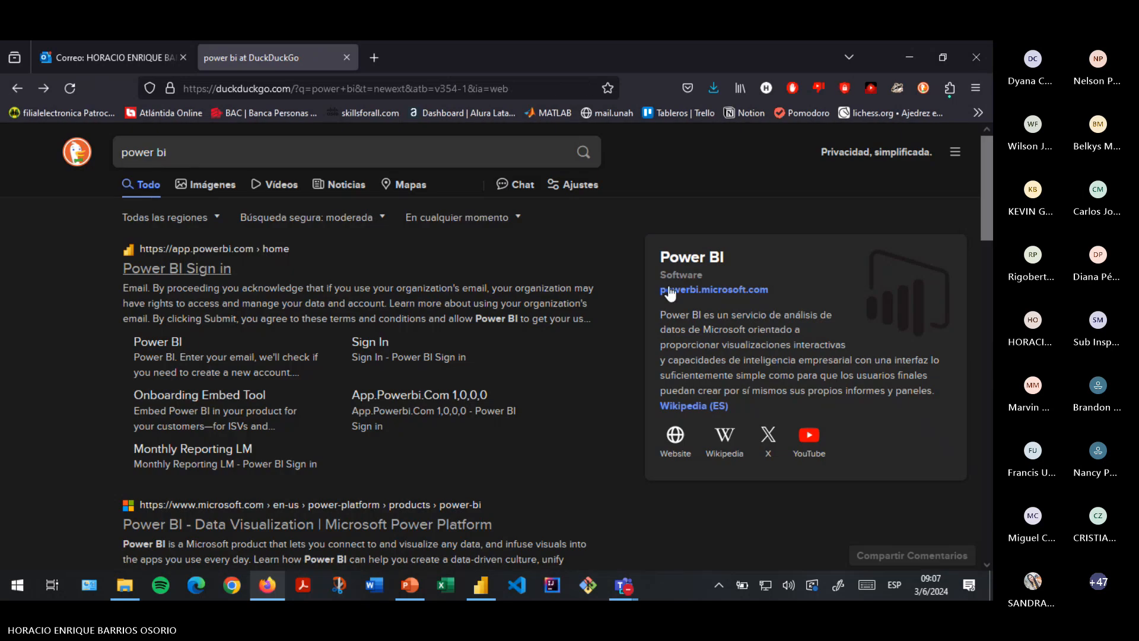
click(717, 291)
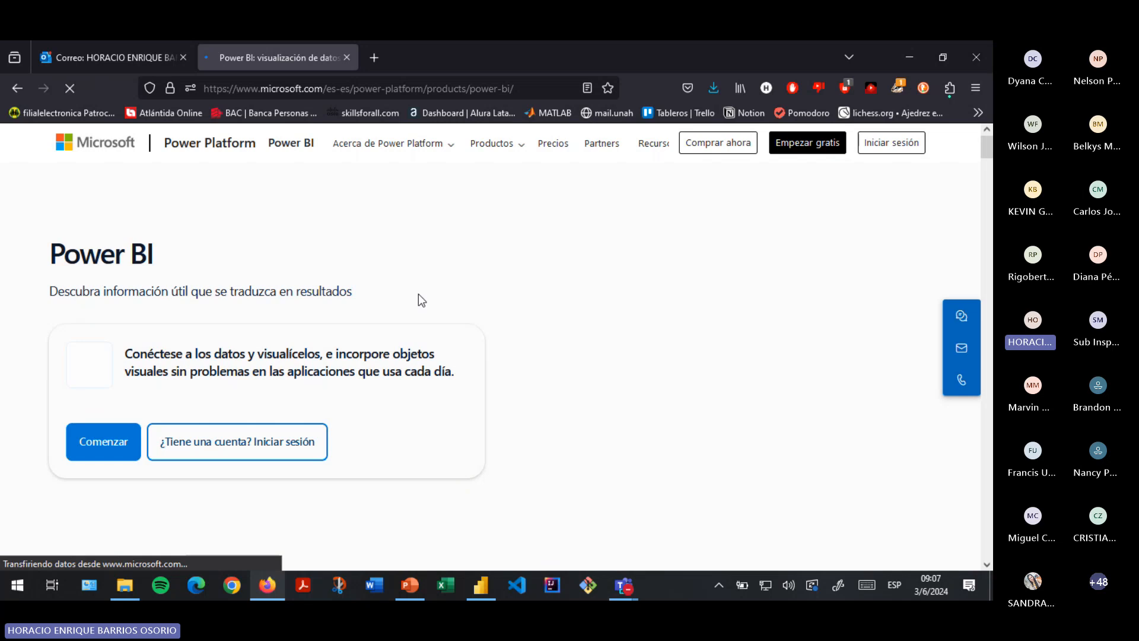
- Scroll the Power BI product page to the pricing cards and choose 'Empezar gratis' under Cuenta gratuita
scroll(419, 294, down, 3)
scroll(418, 294, down, 6)
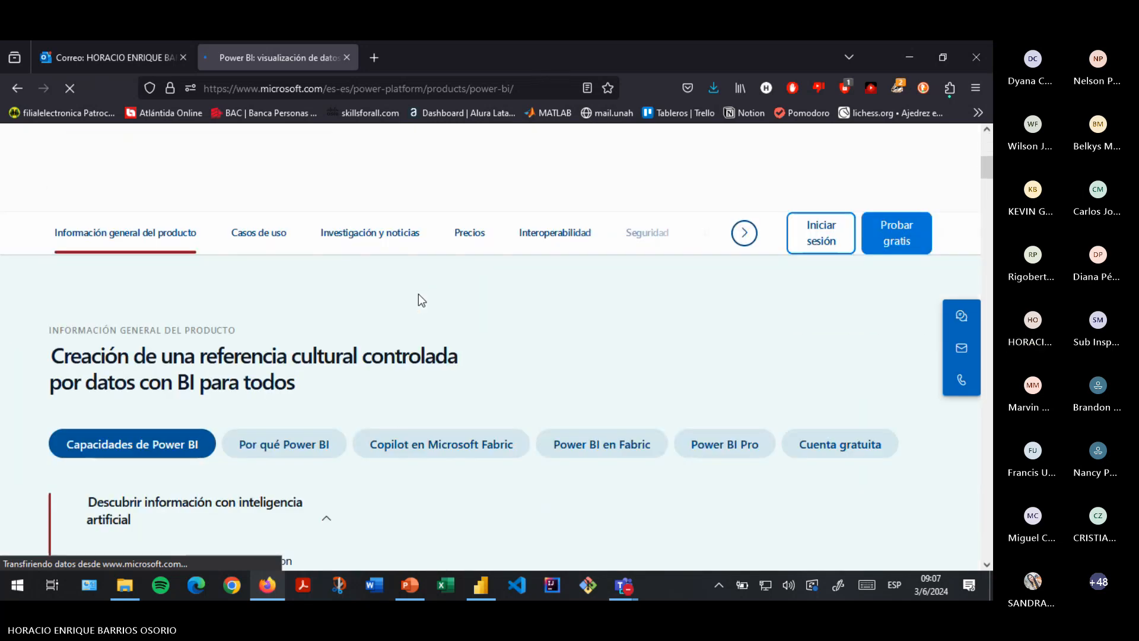
scroll(560, 296, up, 9)
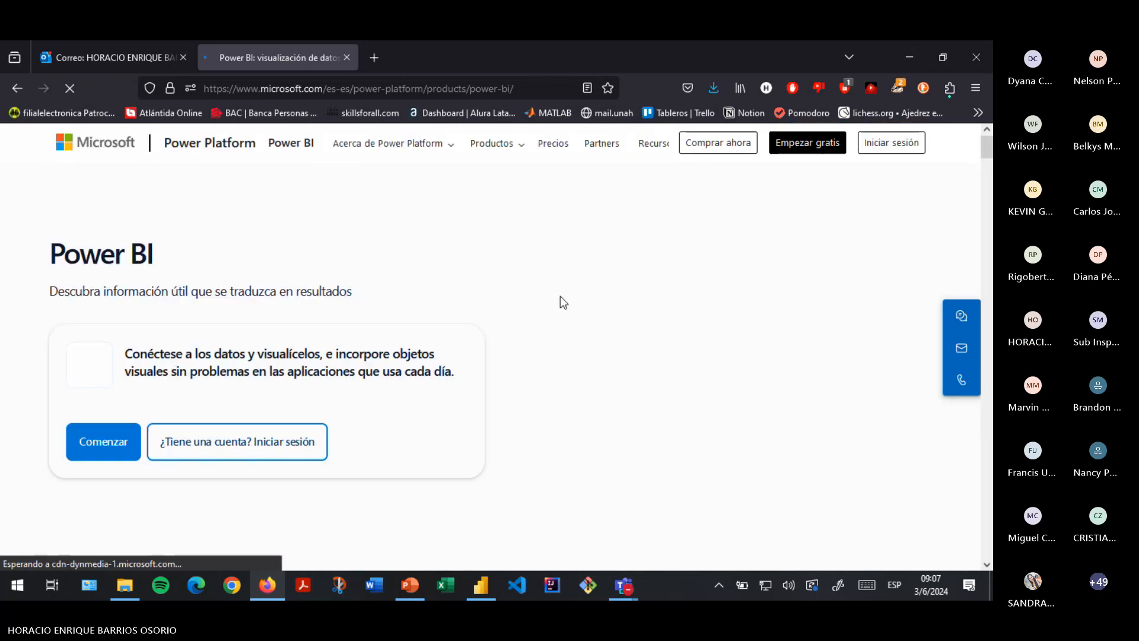
scroll(560, 297, down, 4)
scroll(560, 297, up, 4)
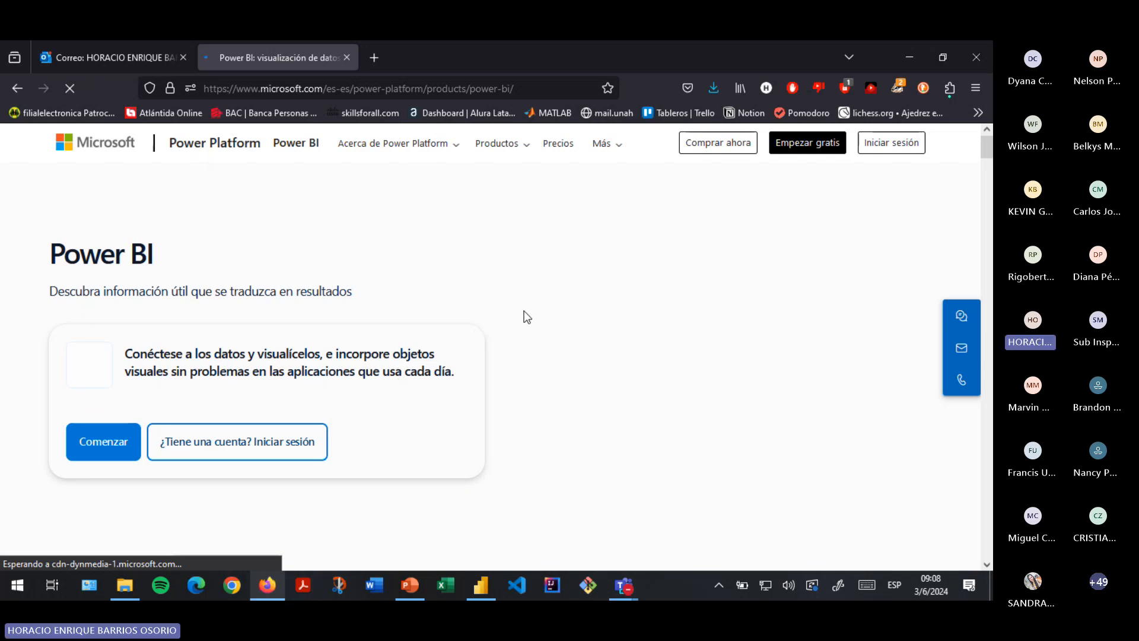
scroll(527, 317, down, 1)
scroll(525, 314, down, 5)
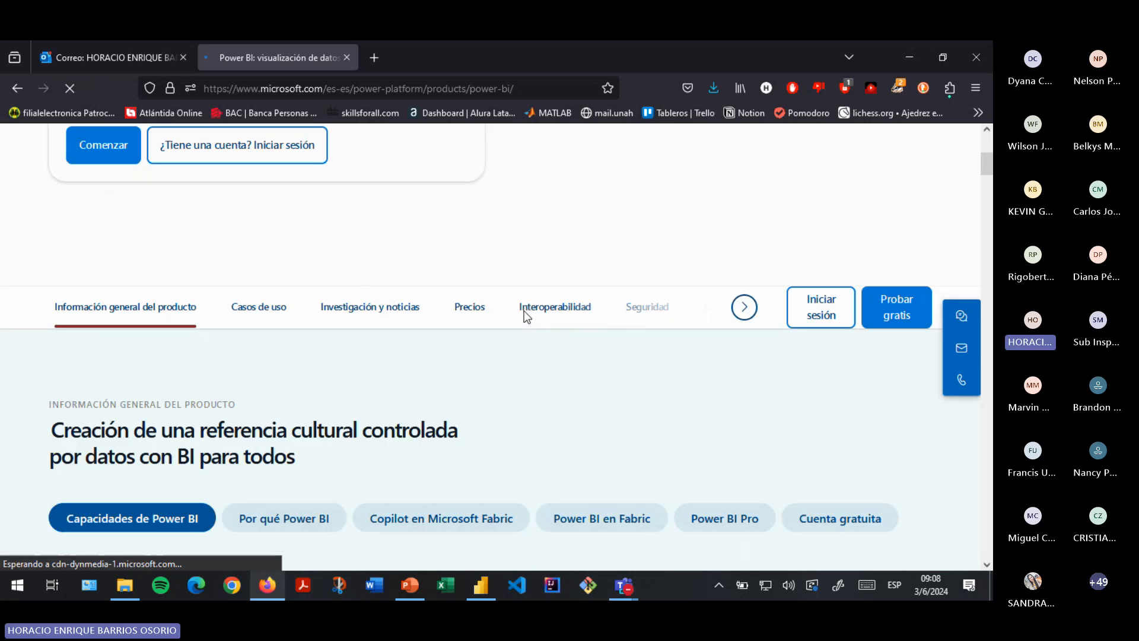
scroll(579, 354, up, 2)
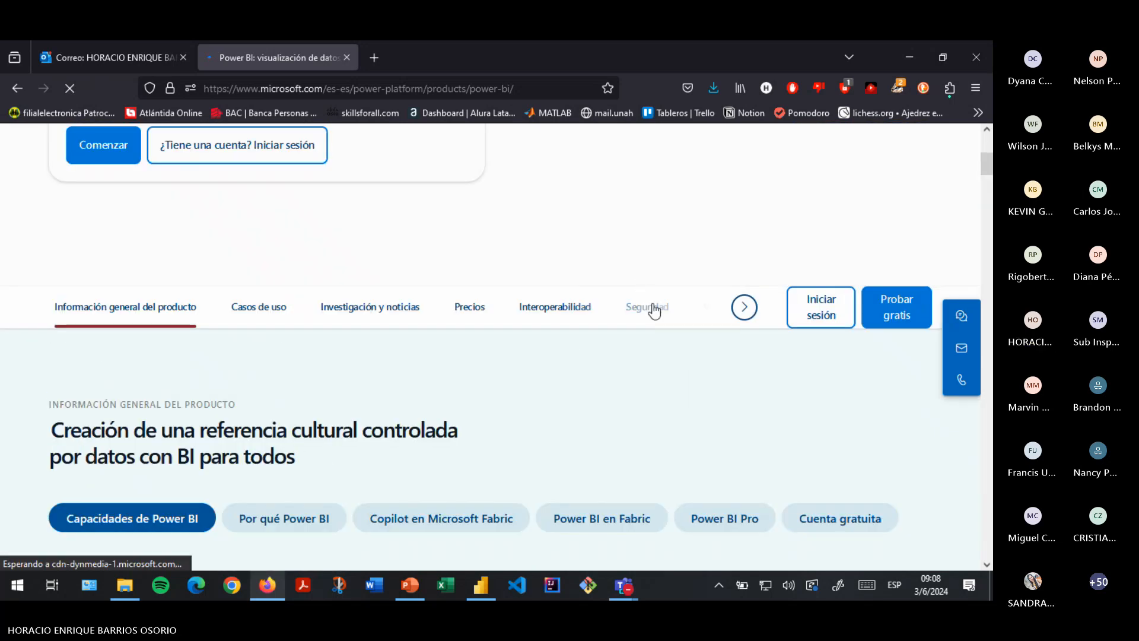
scroll(651, 308, down, 10)
scroll(651, 311, down, 2)
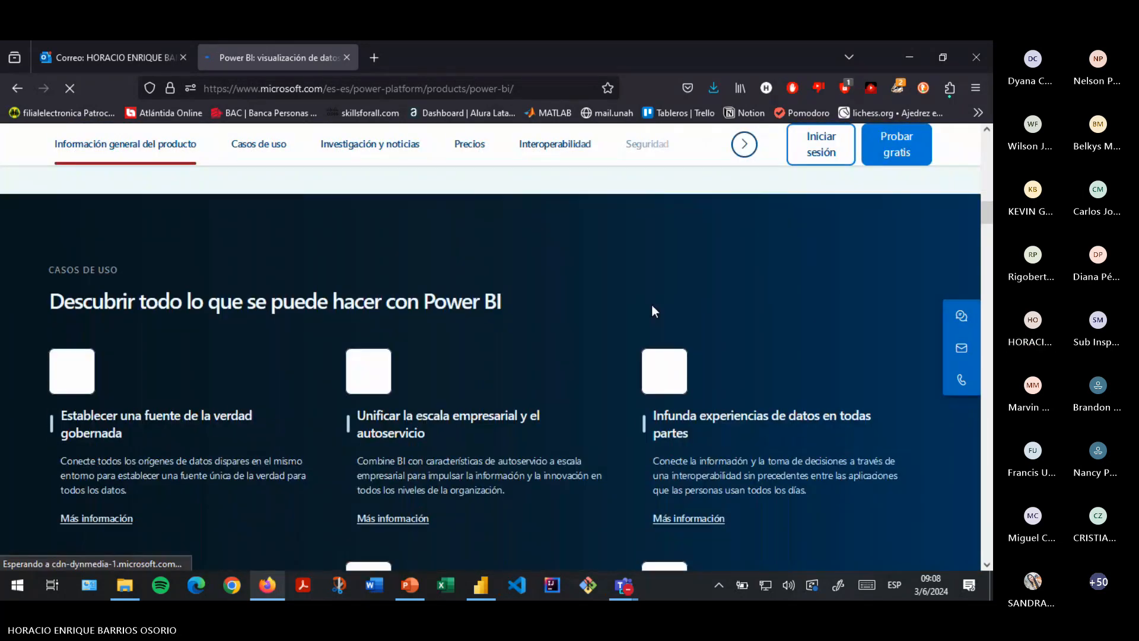
scroll(652, 311, down, 5)
scroll(652, 311, down, 10)
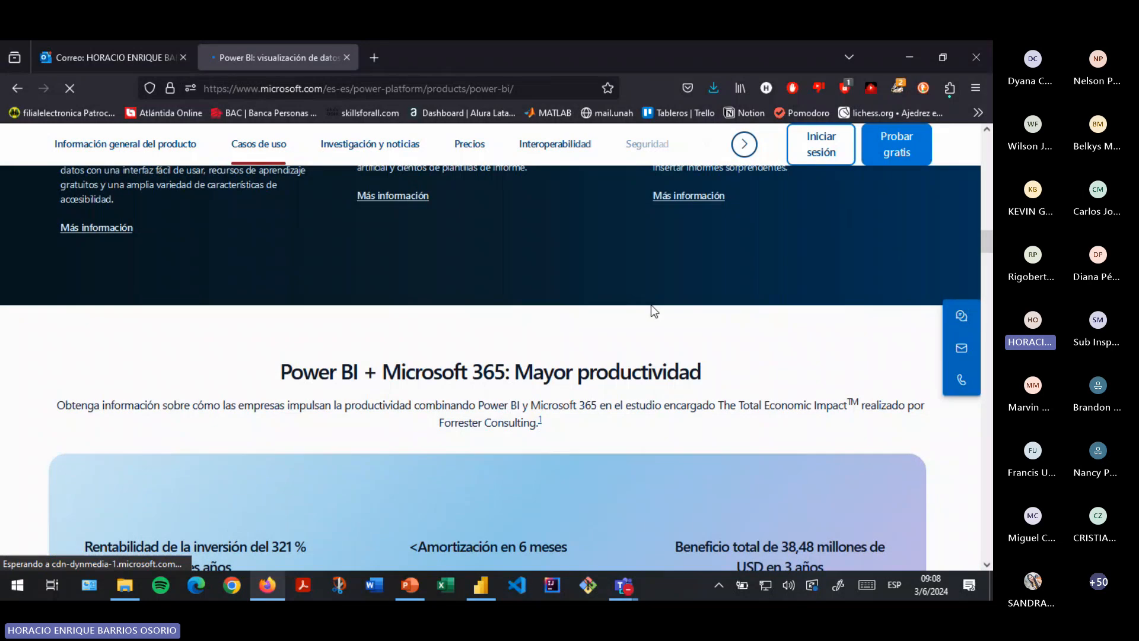
scroll(650, 304, down, 10)
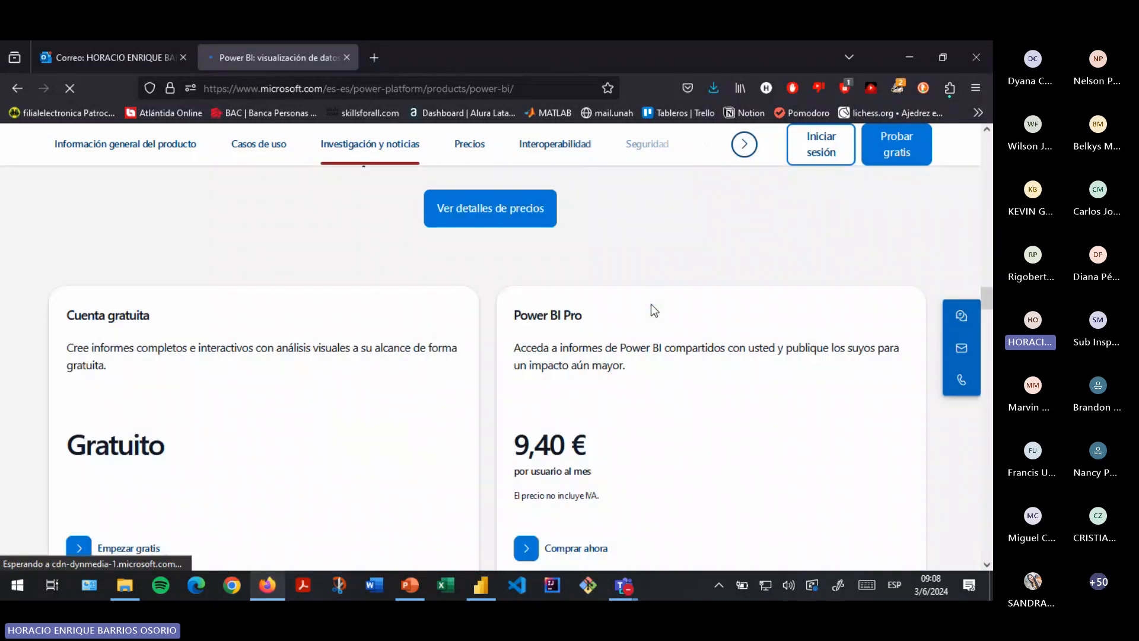
scroll(169, 330, up, 2)
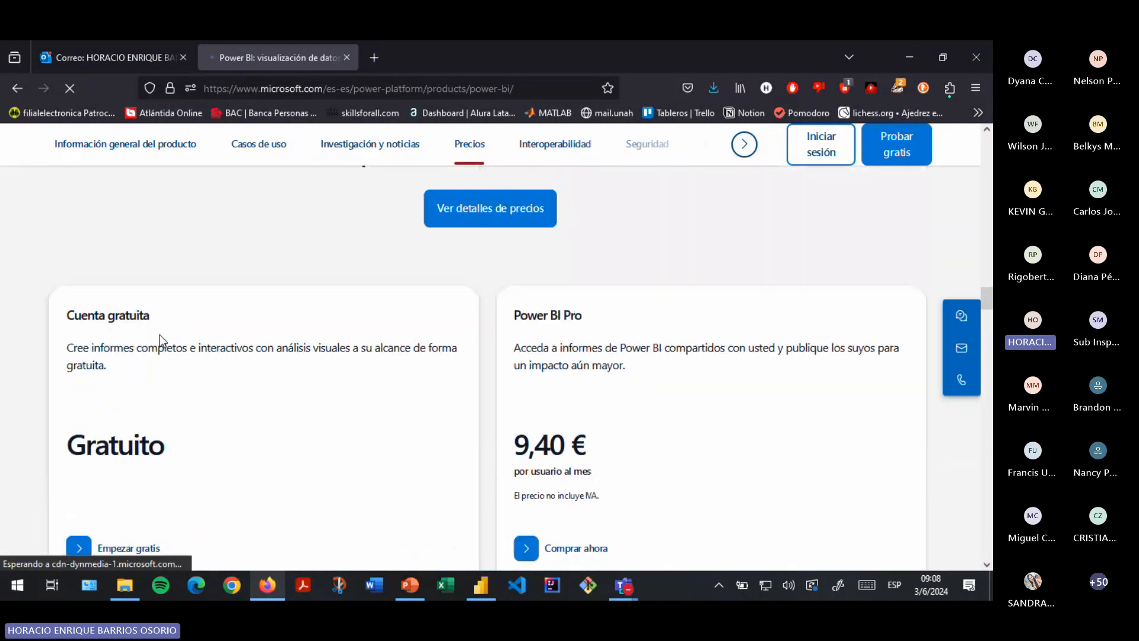
scroll(158, 335, down, 1)
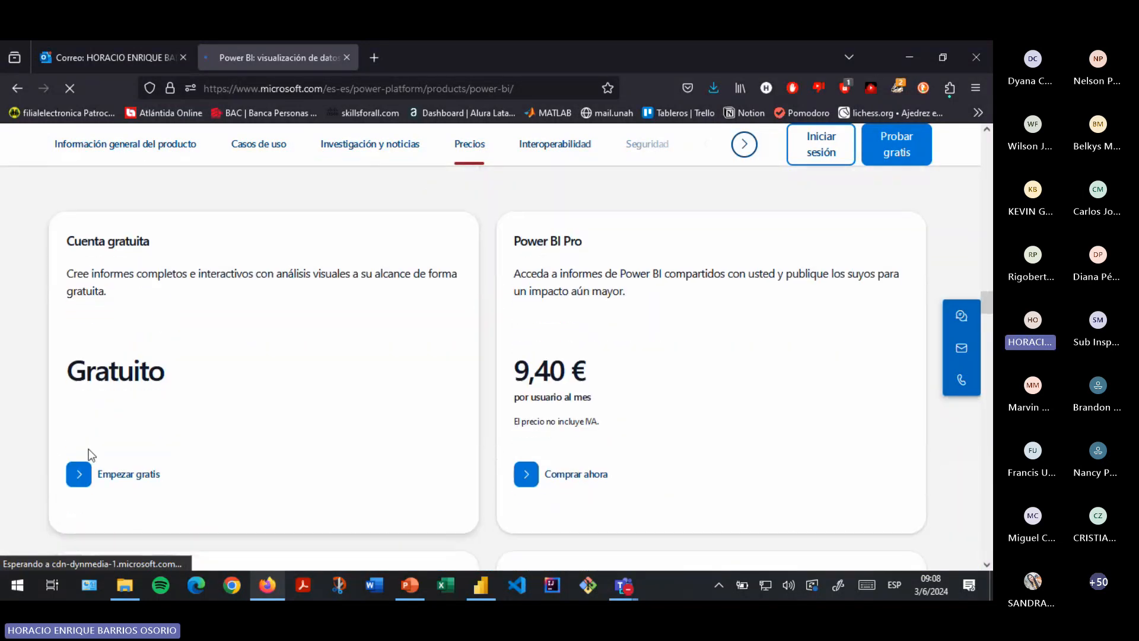
click(107, 477)
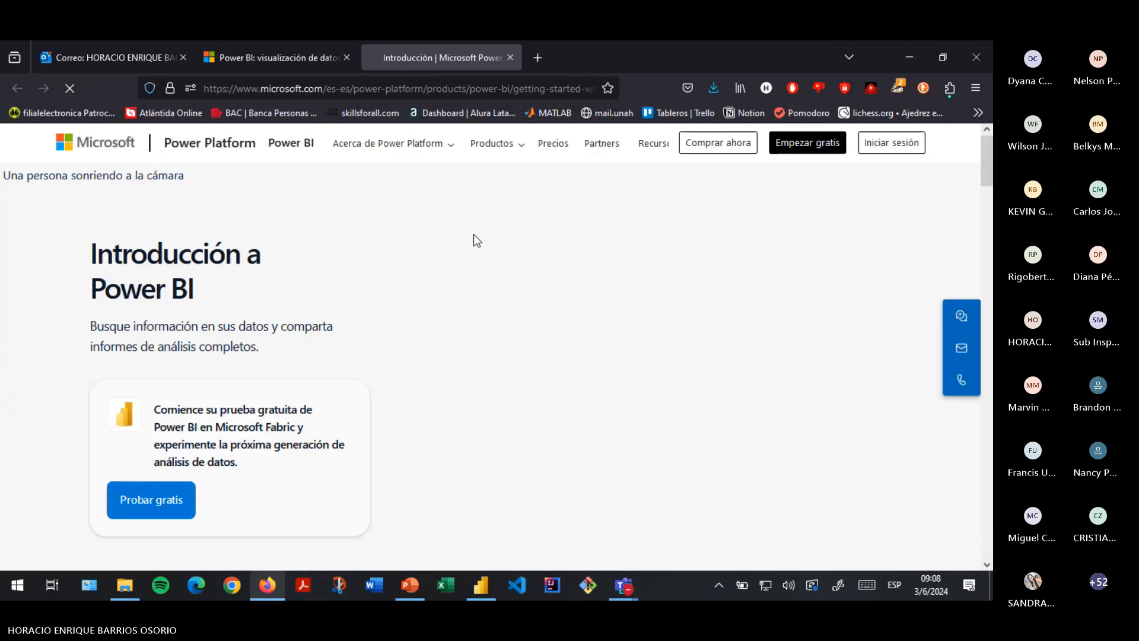
- Expand the 'Activar la prueba gratuita' instructions further down the getting-started page
scroll(473, 234, down, 4)
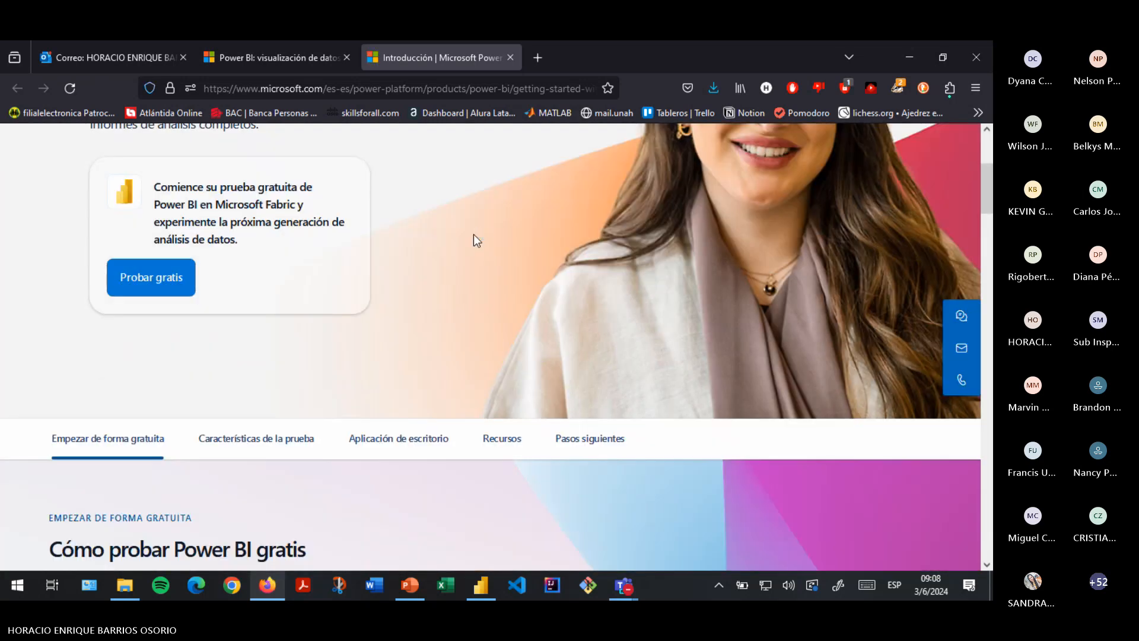
scroll(473, 235, down, 2)
scroll(475, 235, down, 8)
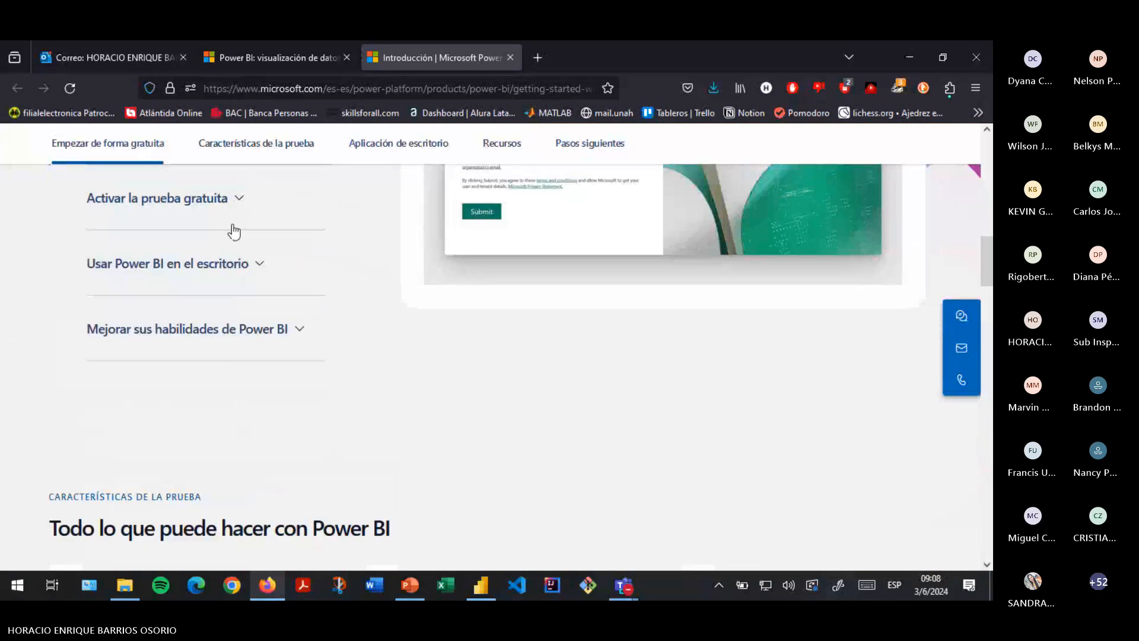
click(234, 230)
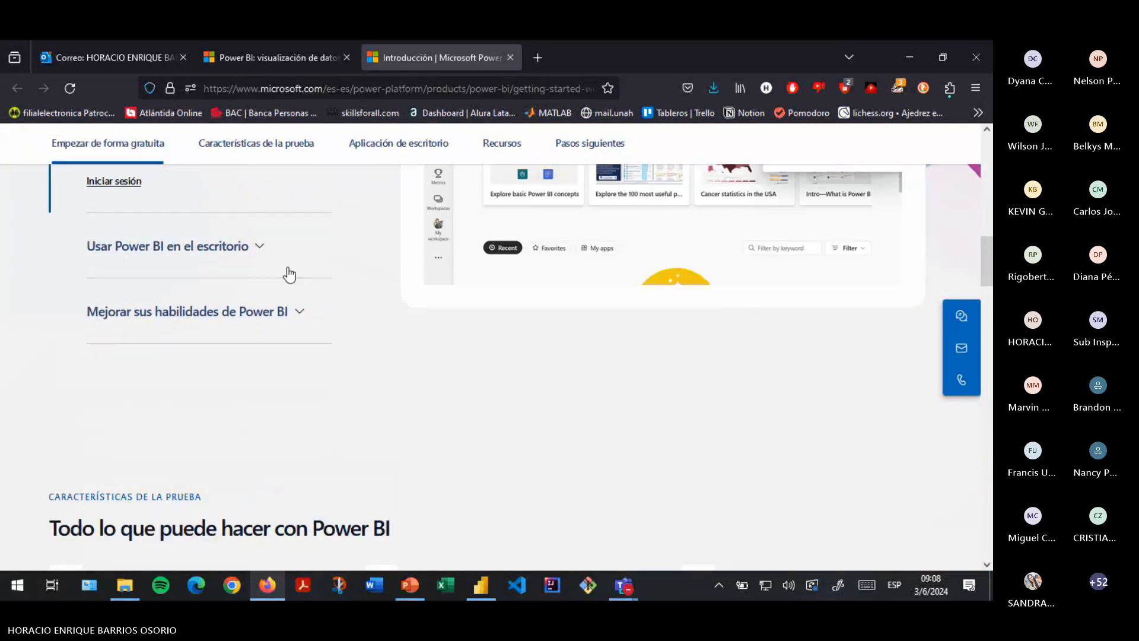
- Back at the top, choose 'Probar gratis' to load the Power BI sign-in page
scroll(289, 274, up, 10)
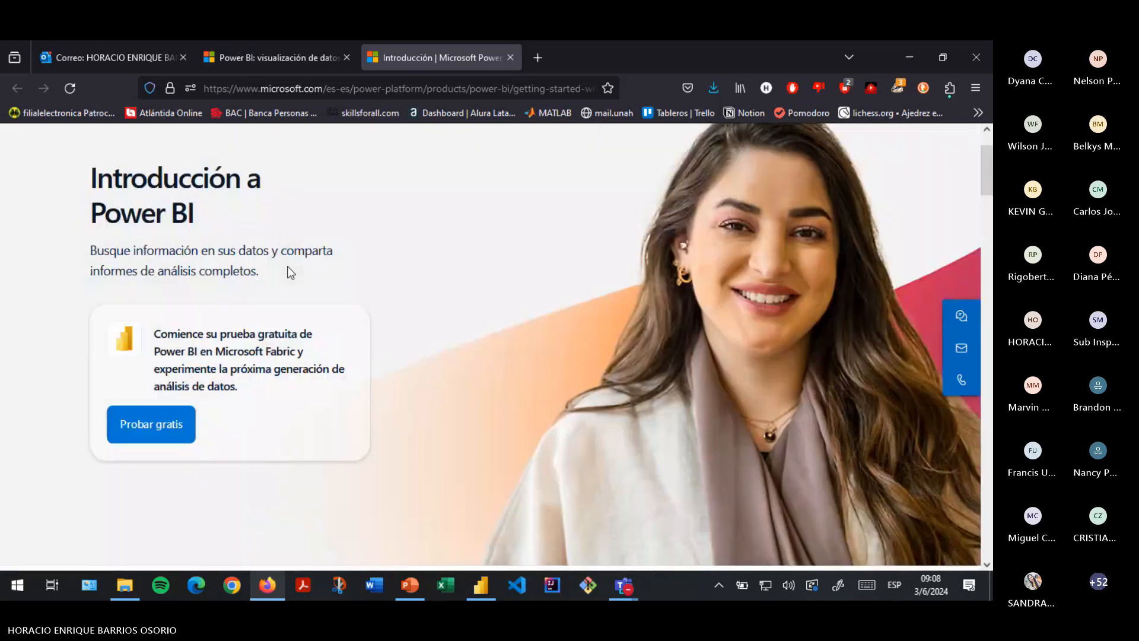
click(148, 422)
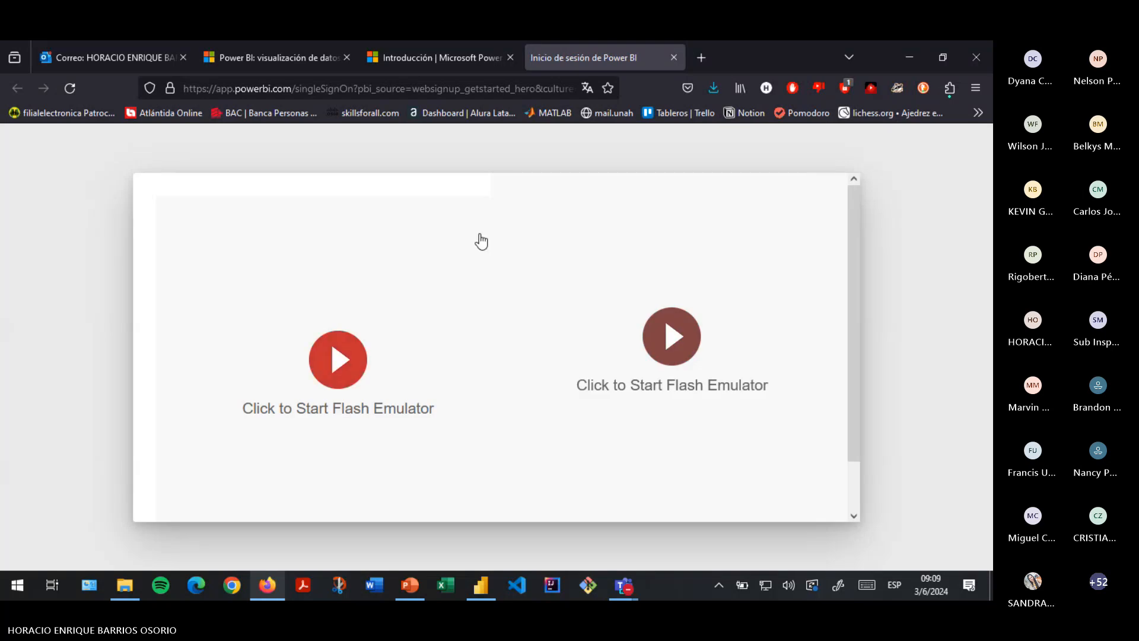
mouse_move(124, 586)
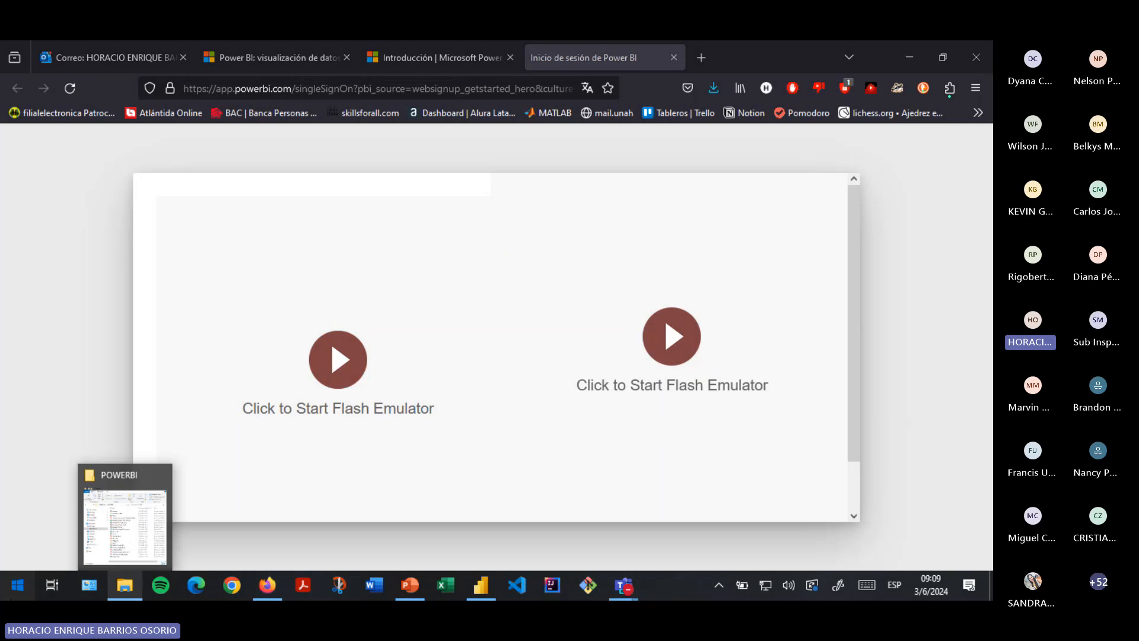
- Launch Microsoft Store from the Windows Start menu app list
key(super)
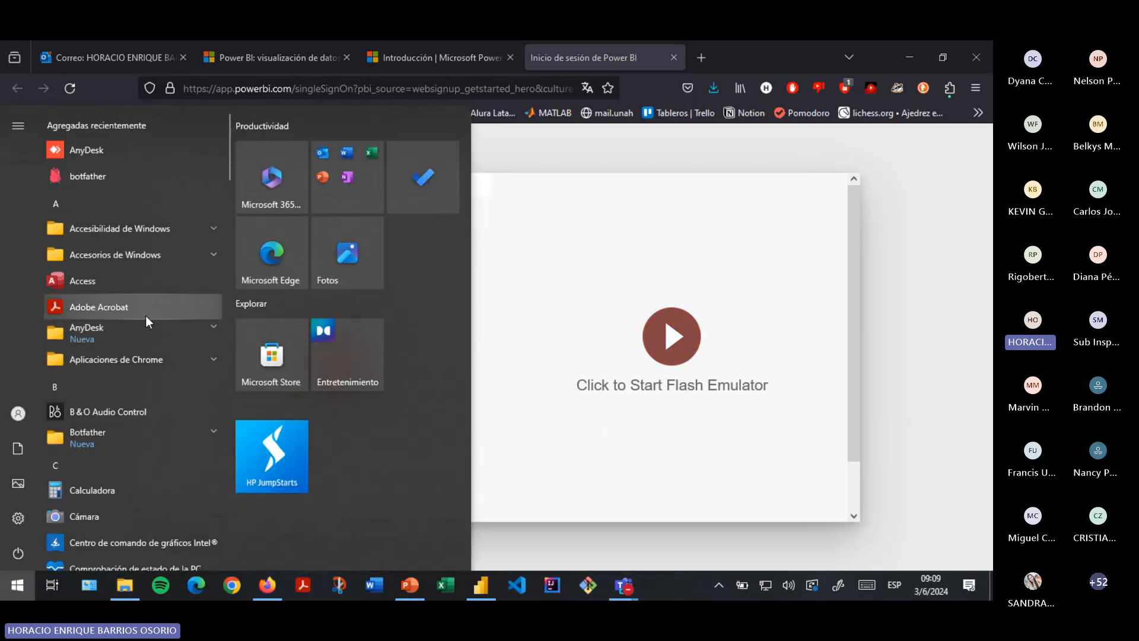
scroll(145, 316, down, 8)
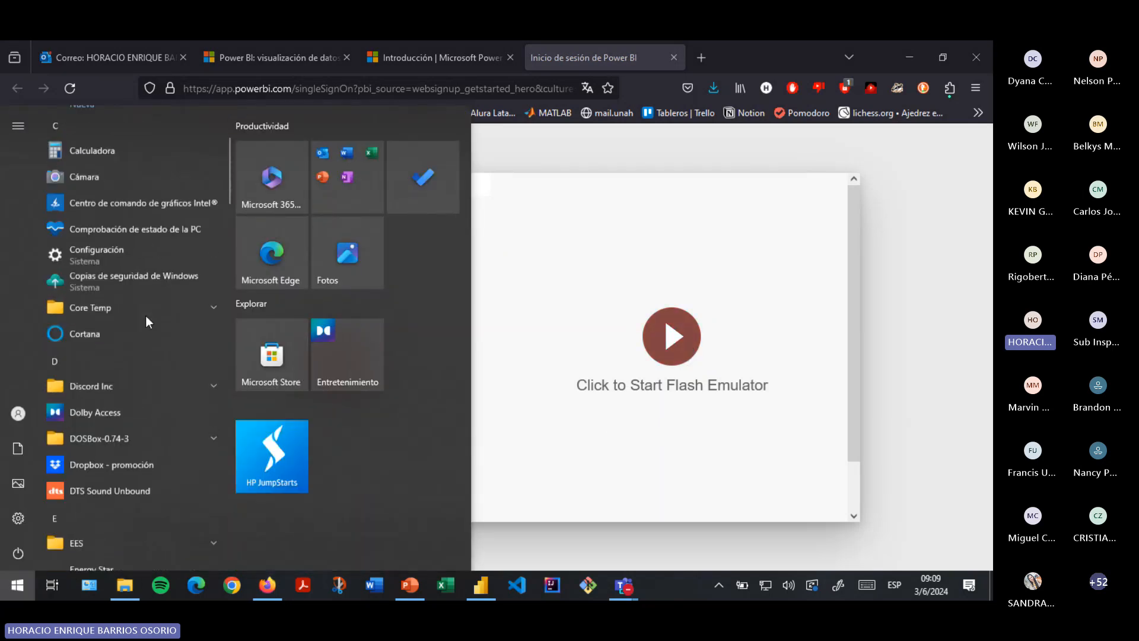
click(275, 356)
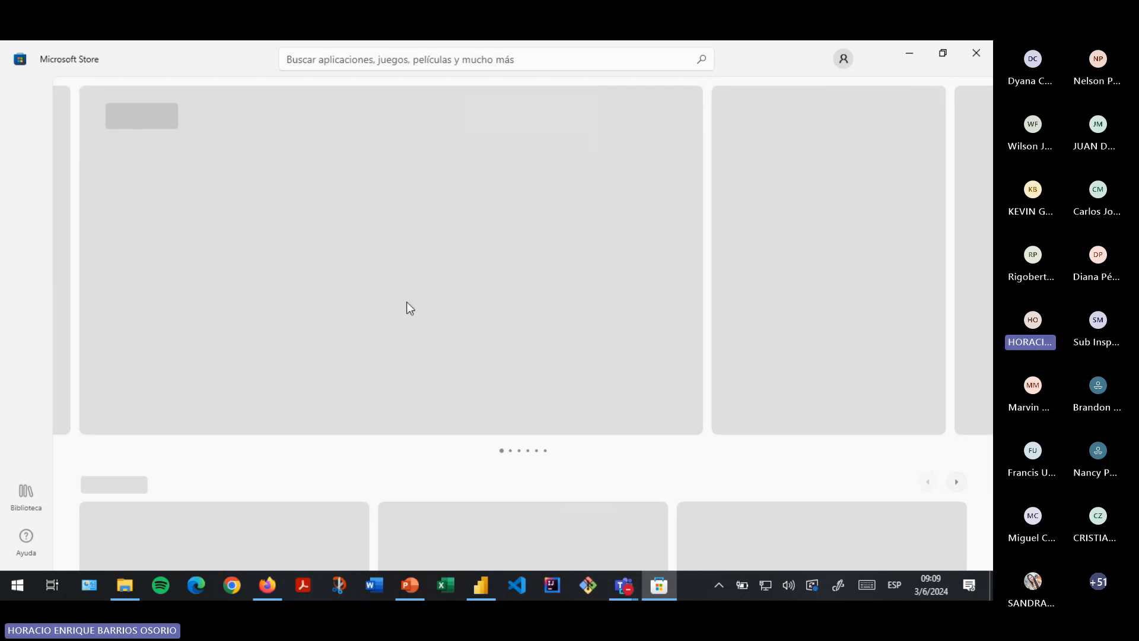
- Search the Store for 'powerbi' and open the installed Power BI Desktop listing
click(336, 60)
text(p)
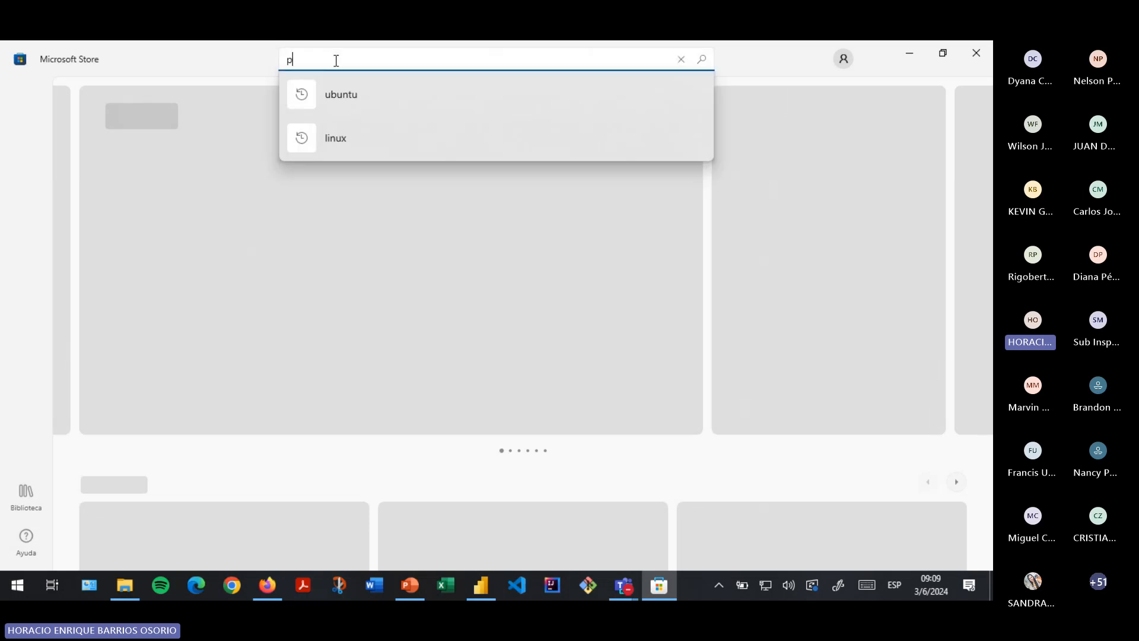
text(owerbi)
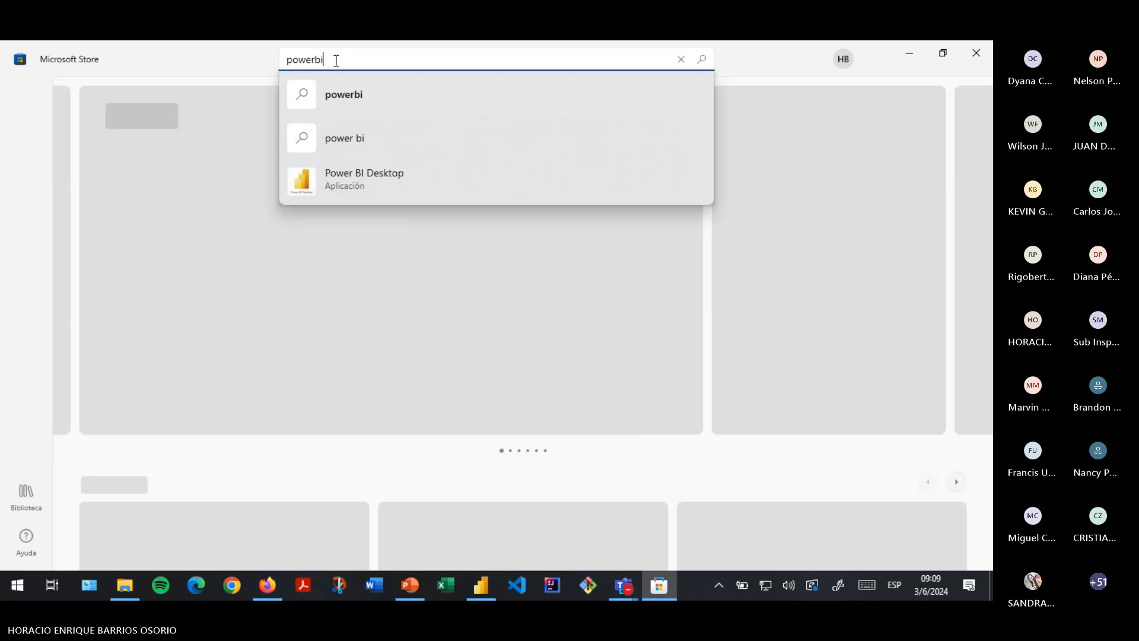
click(372, 181)
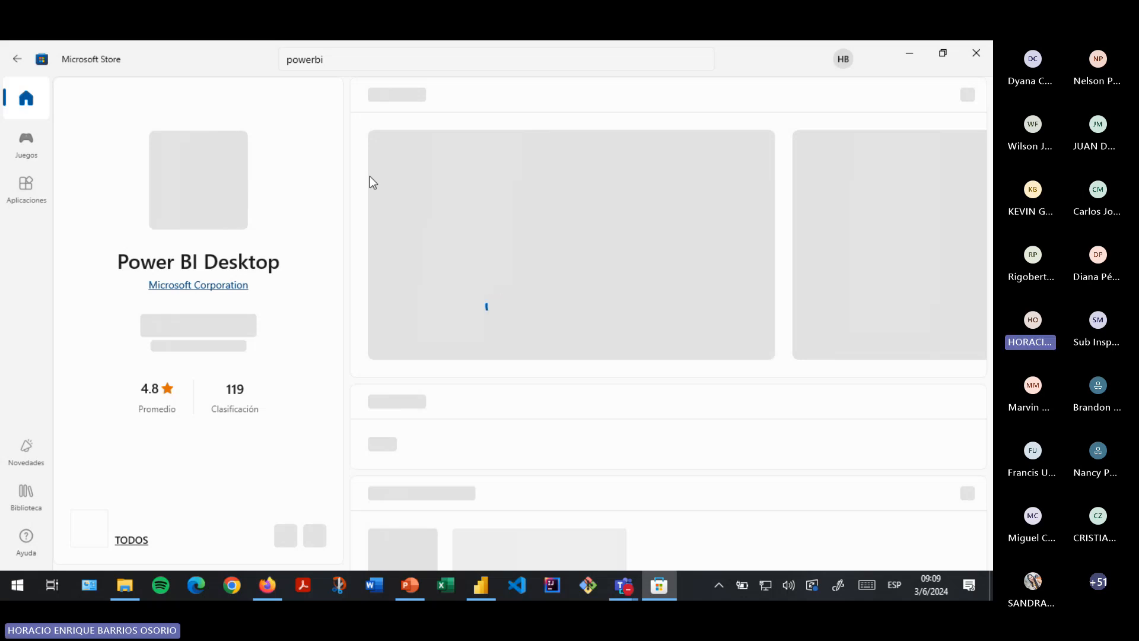
click(227, 332)
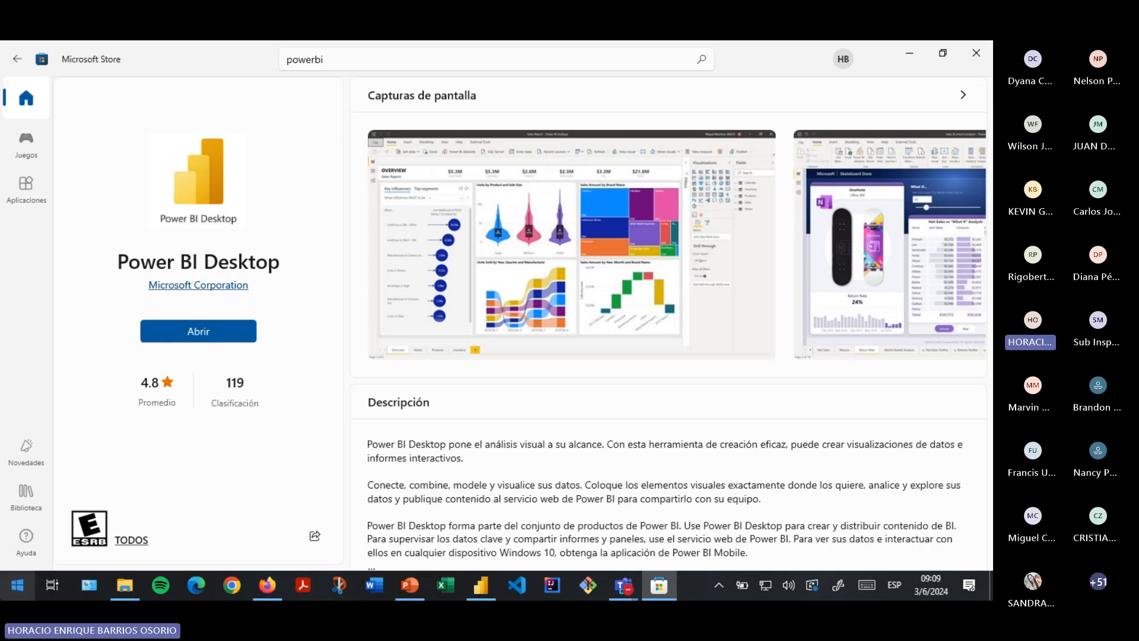
- Scroll the Start menu's installed apps list down to Power BI Desktop
click(17, 585)
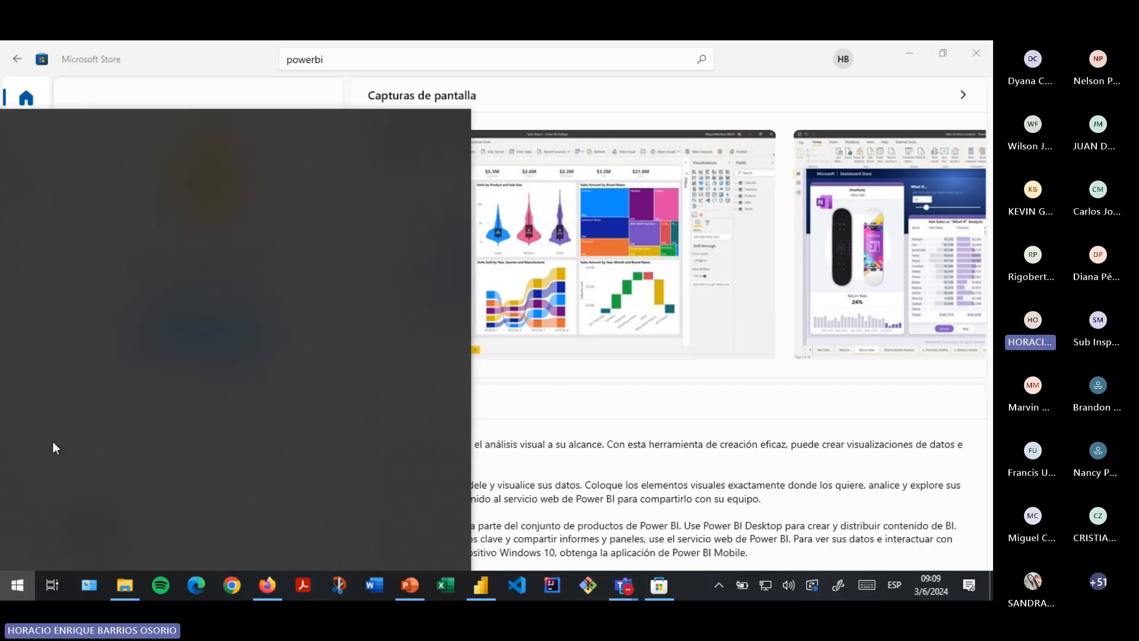
scroll(112, 386, down, 15)
scroll(112, 387, down, 10)
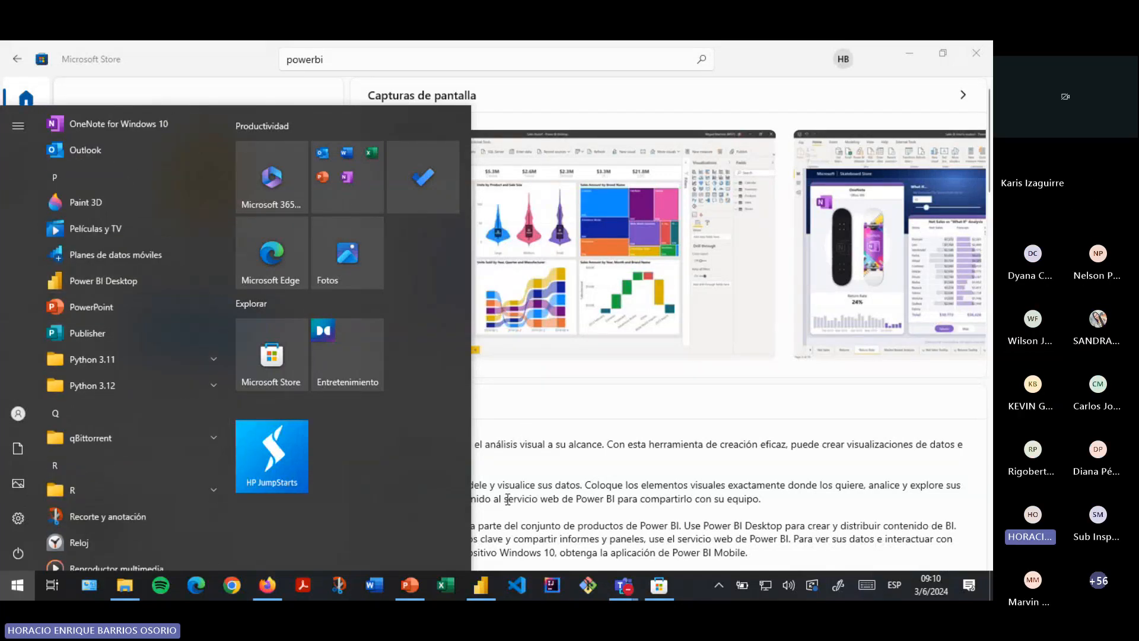
- Launch Power BI Desktop to reach its start screen with data-source options
click(483, 583)
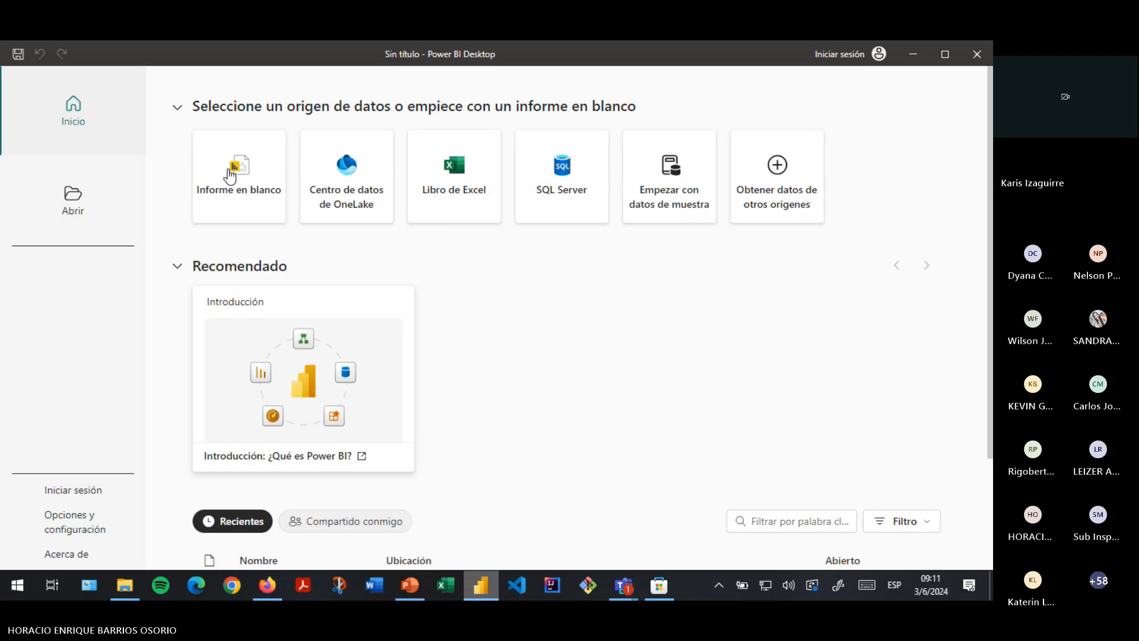
- Pick the 'Informe en blanco' card to open an empty report page
click(248, 173)
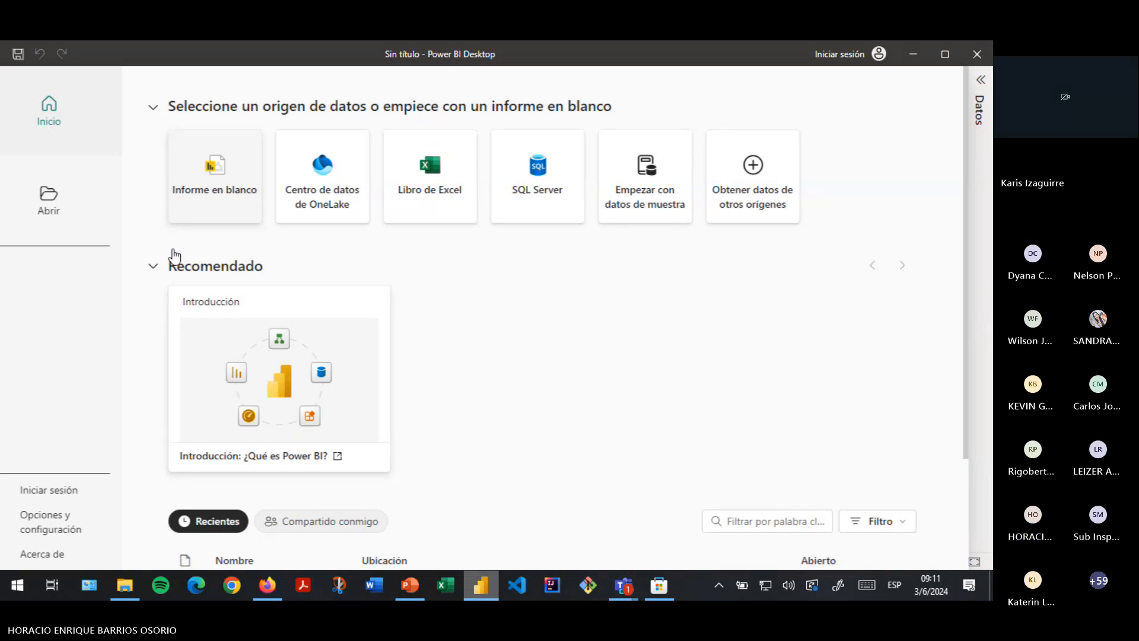
click(231, 177)
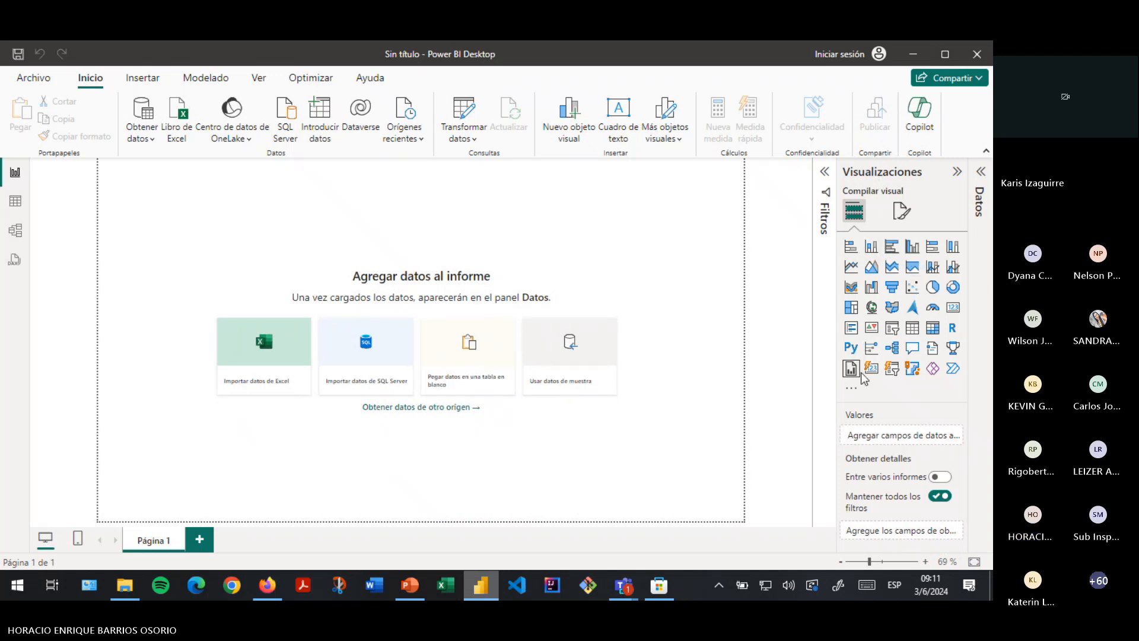
- Look over the visual options and the Insert, Modeling, View and Optimize ribbon tabs, returning to Home
click(852, 389)
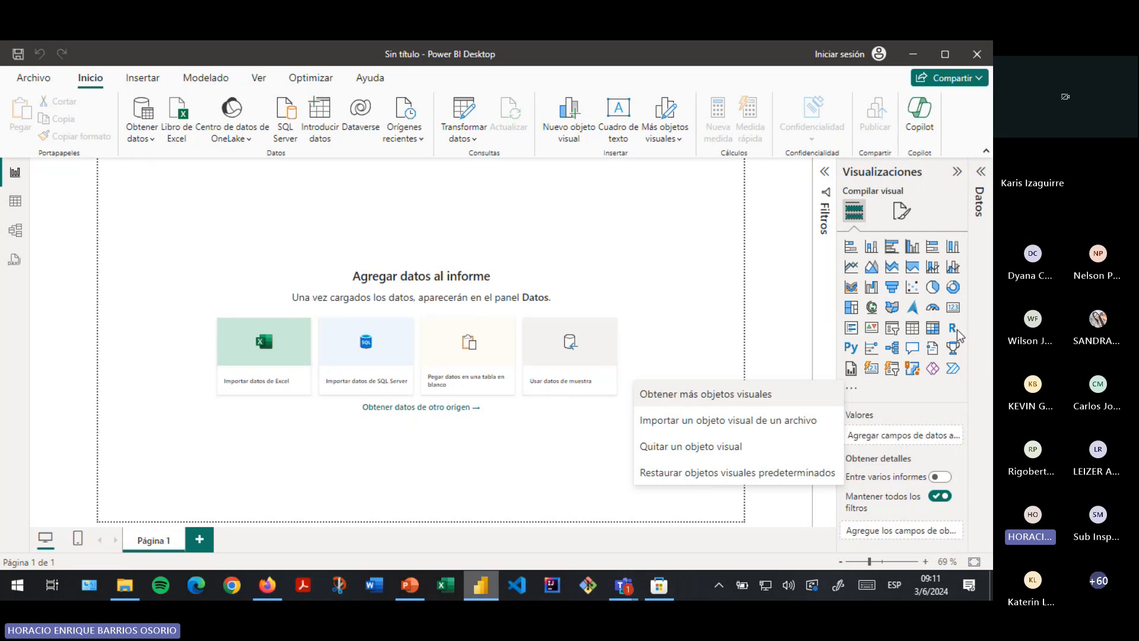
click(980, 333)
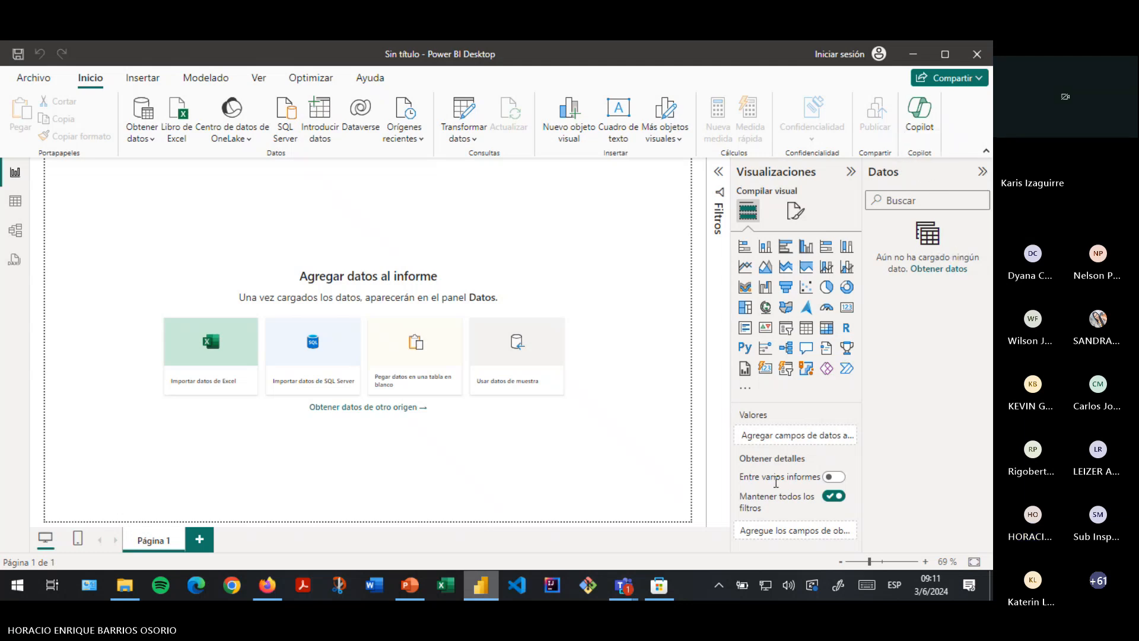
click(142, 82)
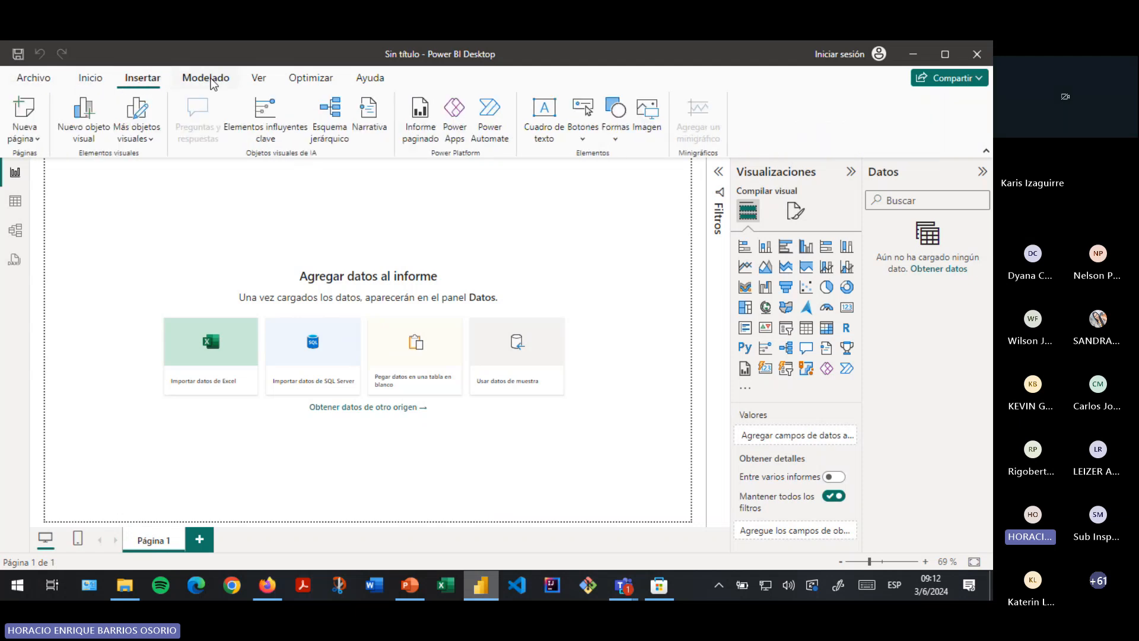
click(212, 82)
click(260, 81)
click(313, 81)
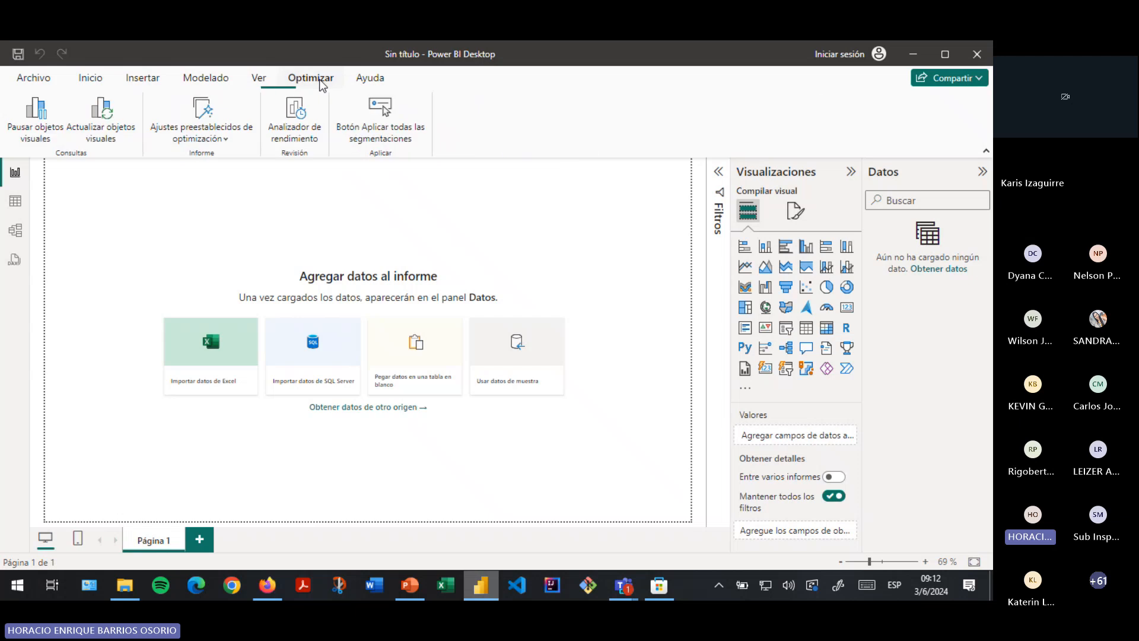
click(93, 79)
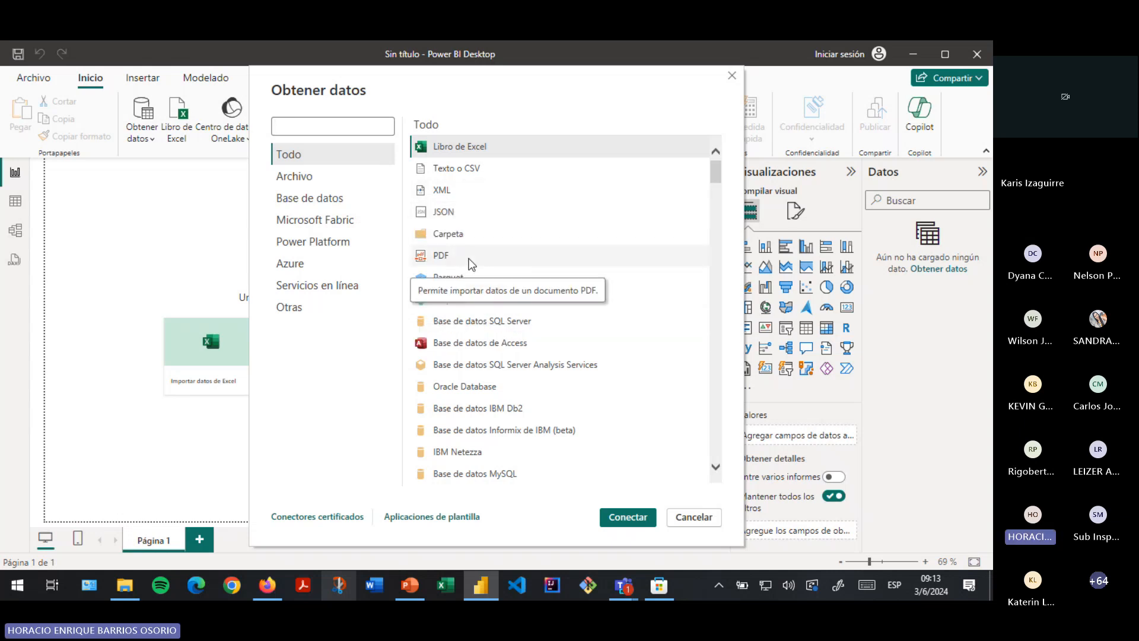
- Scroll the connector list, select Libro de Excel and connect to bring up the file browser
scroll(472, 263, down, 1)
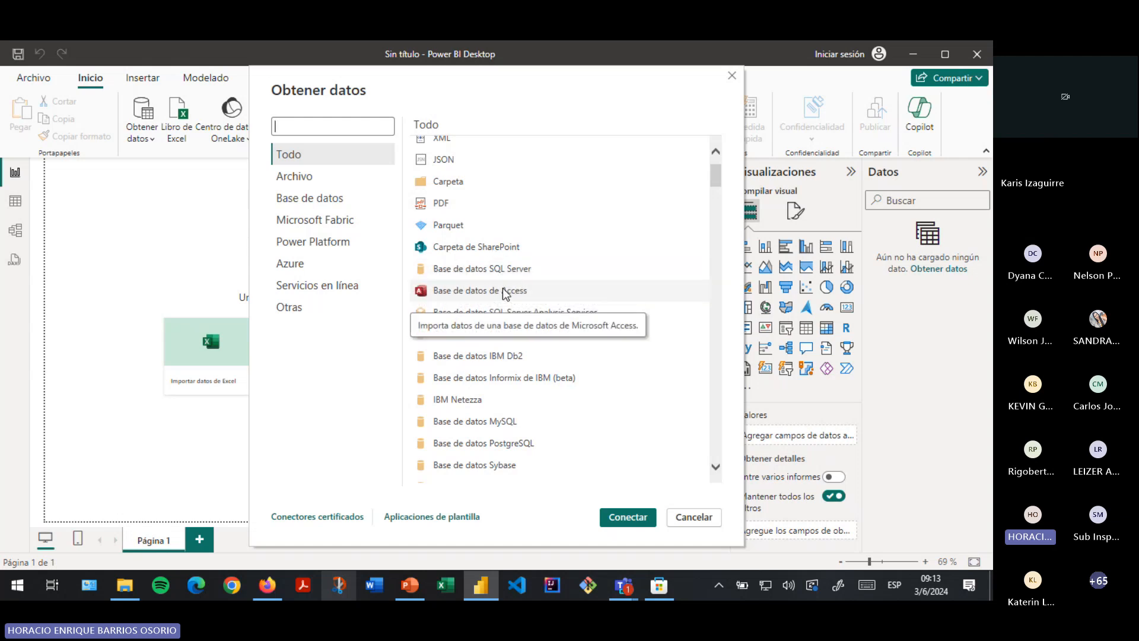
scroll(503, 289, down, 6)
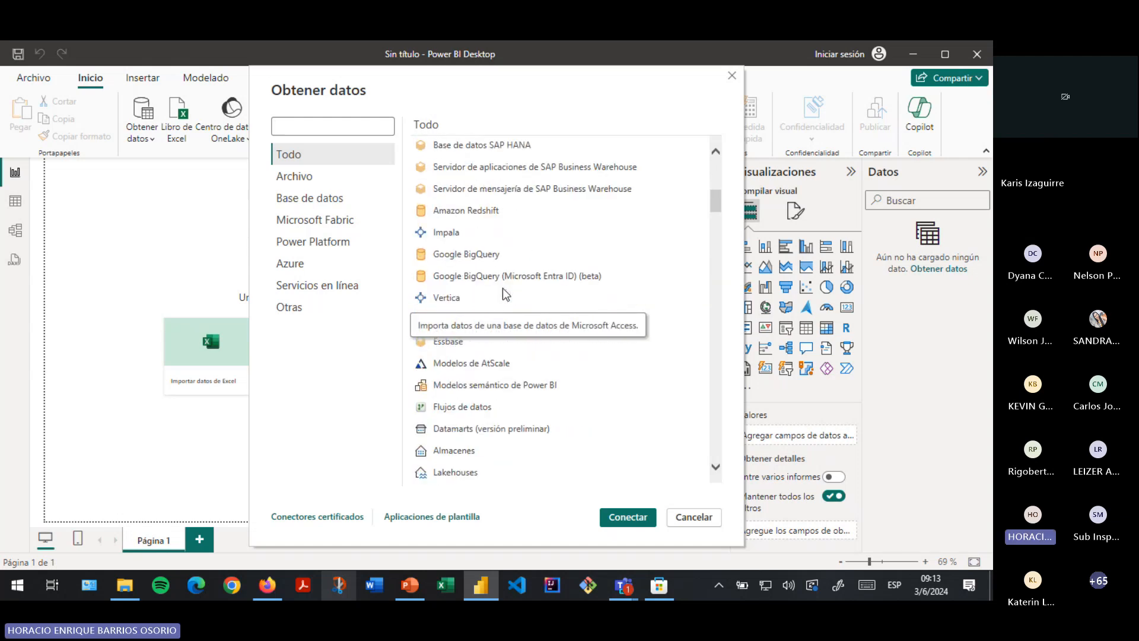
scroll(503, 287, down, 4)
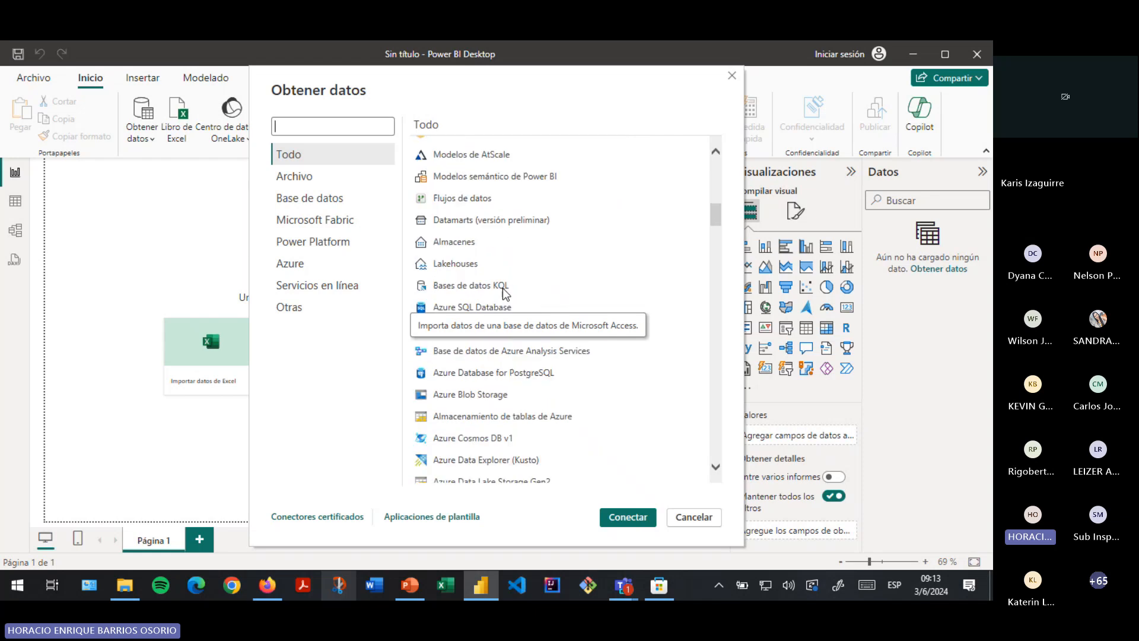
scroll(503, 287, down, 6)
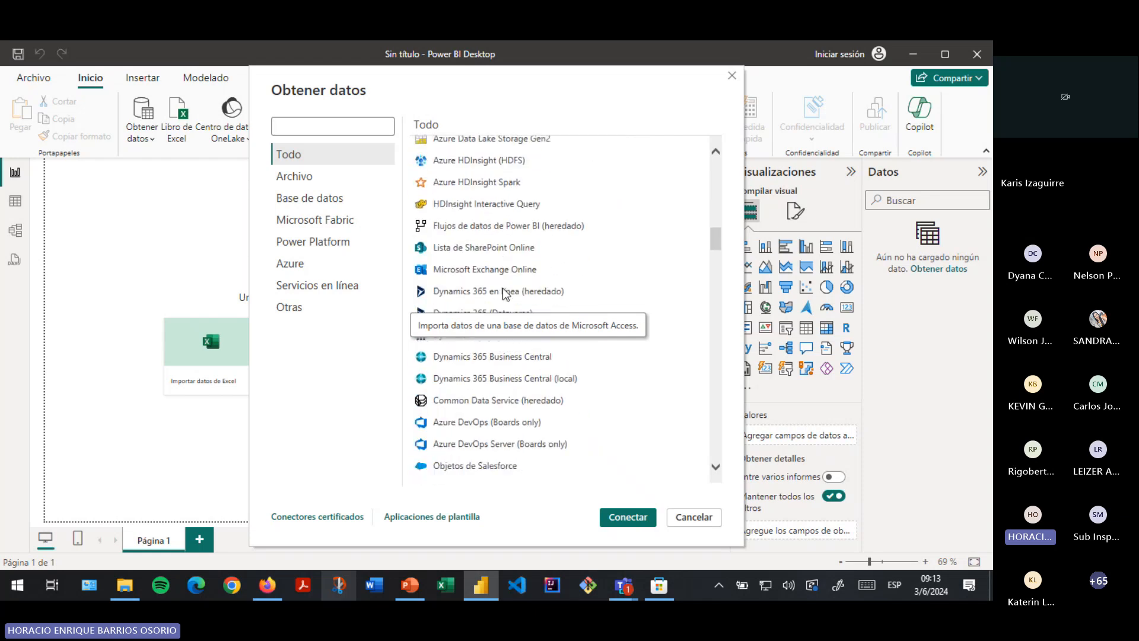
scroll(503, 289, down, 8)
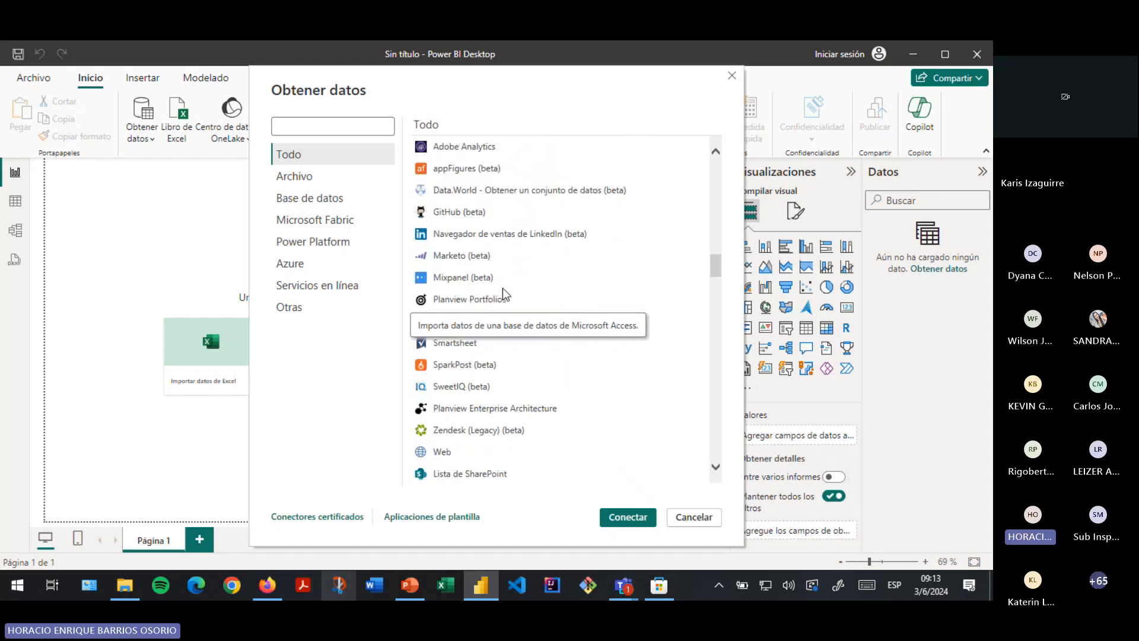
scroll(503, 288, down, 10)
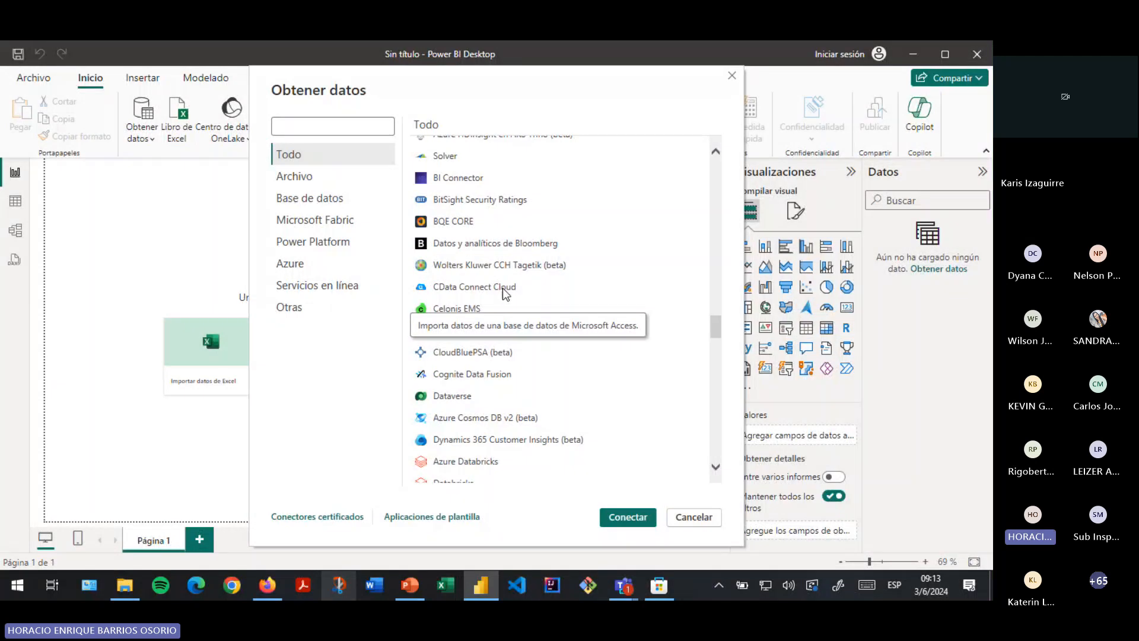
scroll(503, 287, down, 10)
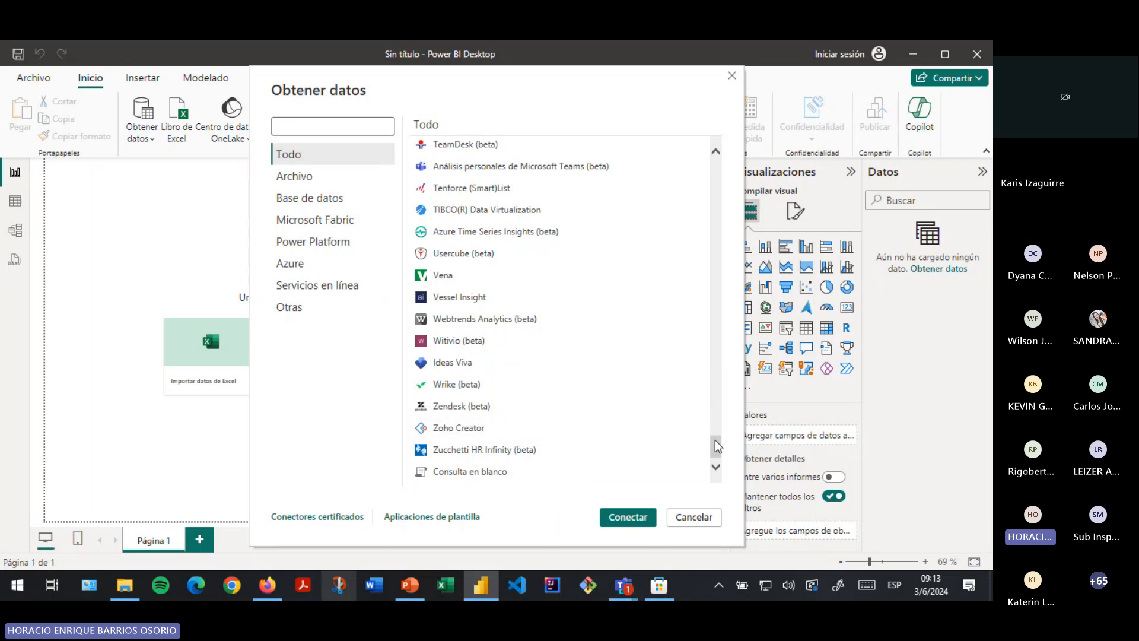
drag(718, 446, 716, 159)
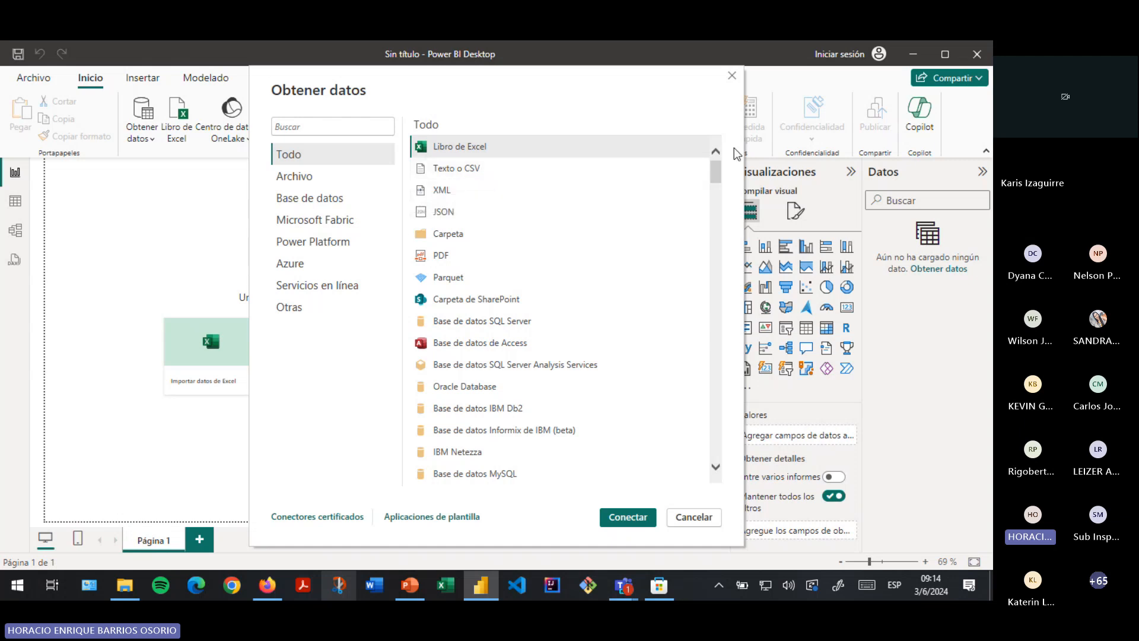
click(450, 148)
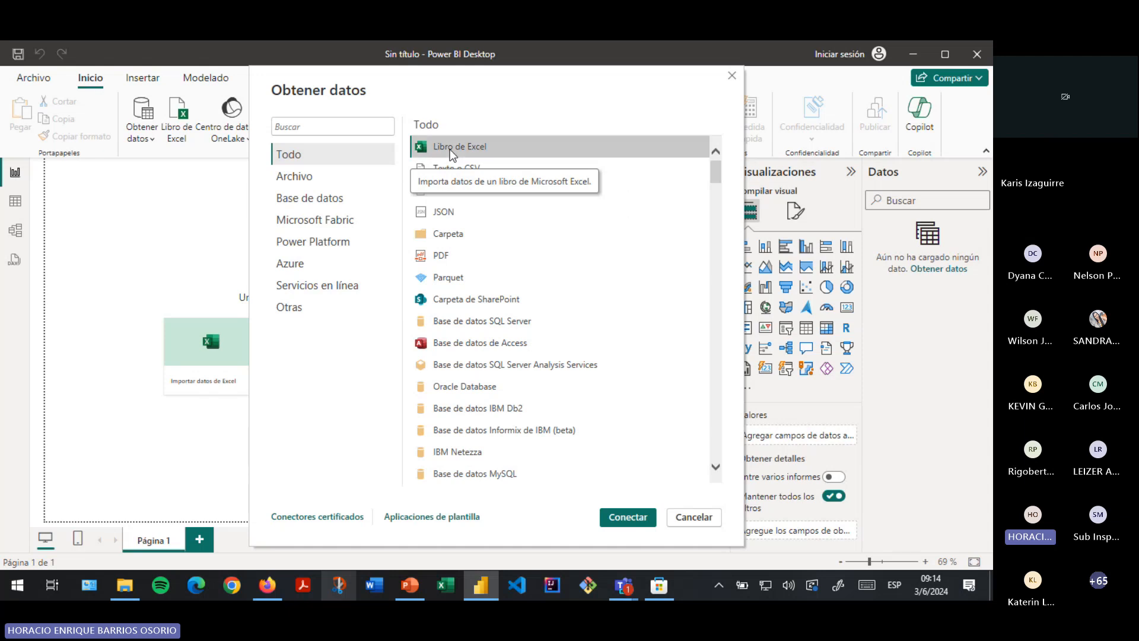
click(630, 518)
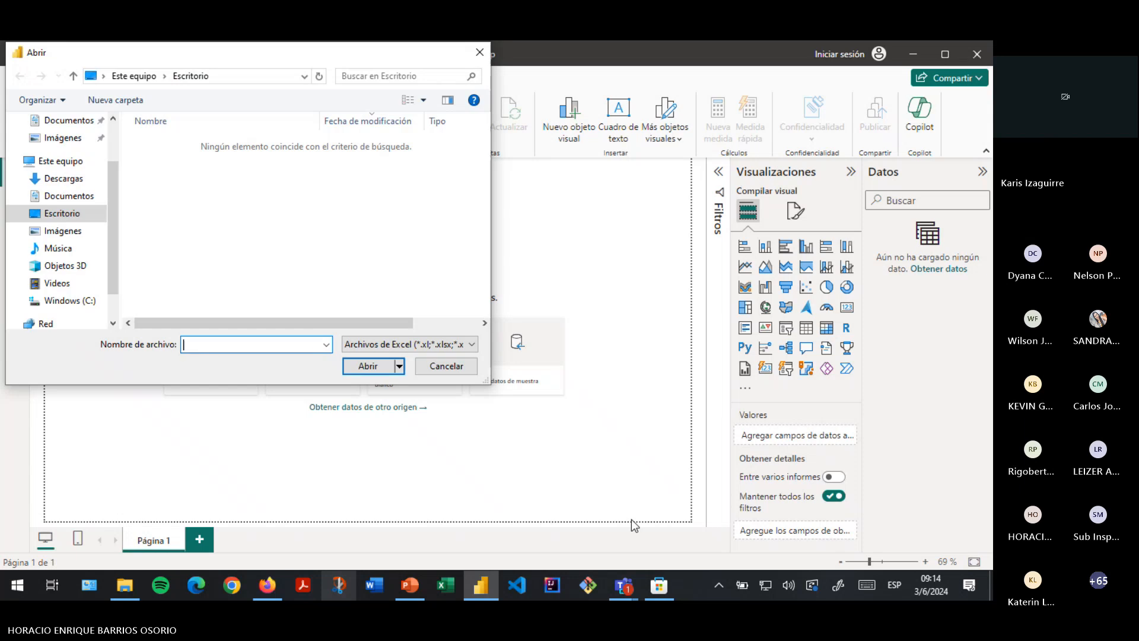
- Open zonanorte.xlsx from Documentos > CURSOS CEETI > IIPAC2024 > POWERBI into the Navigator
click(70, 195)
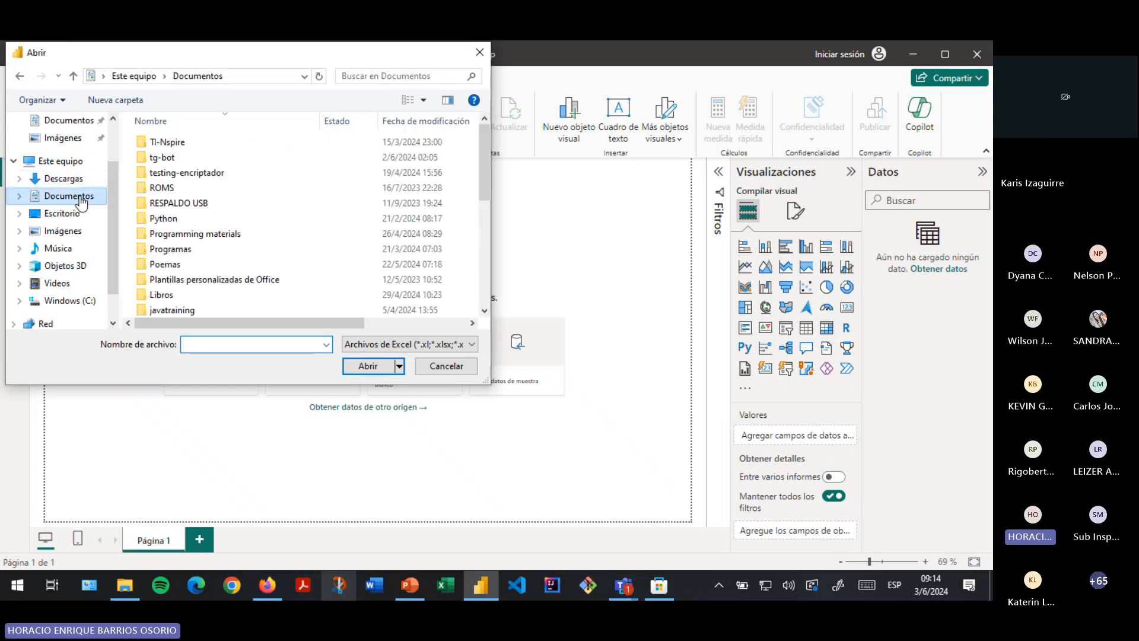
scroll(226, 248, down, 4)
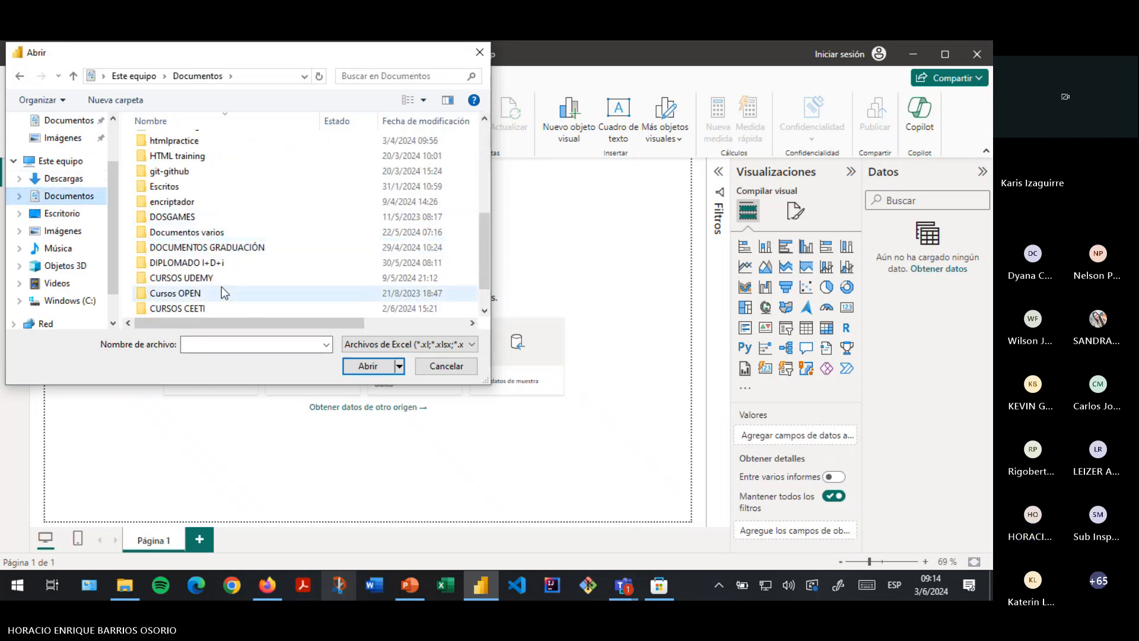
double_click(223, 309)
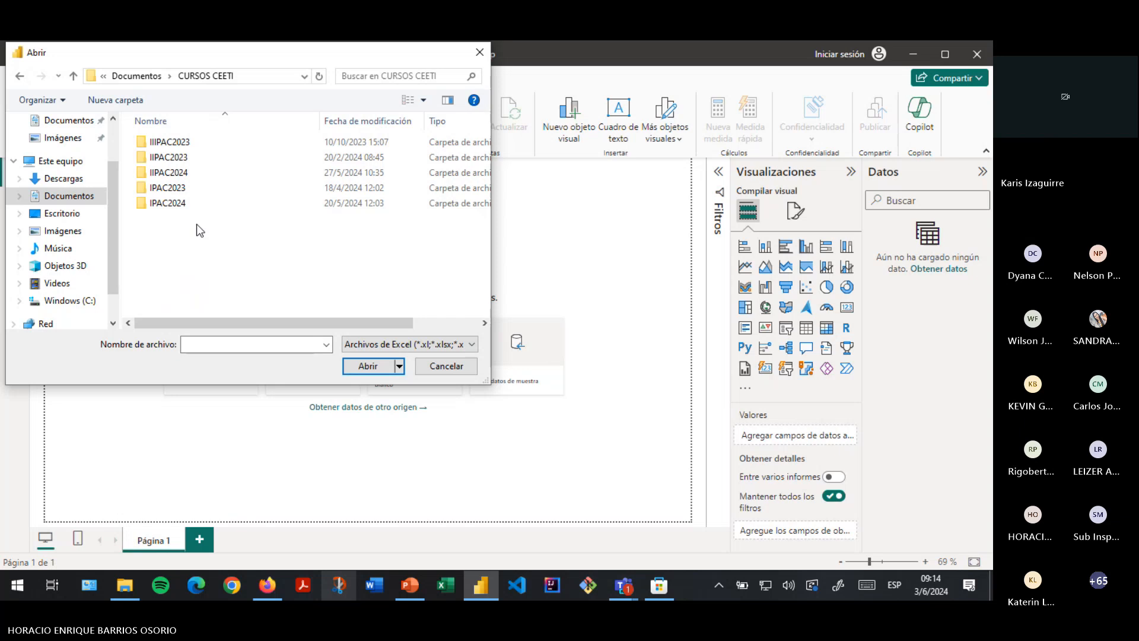
double_click(171, 172)
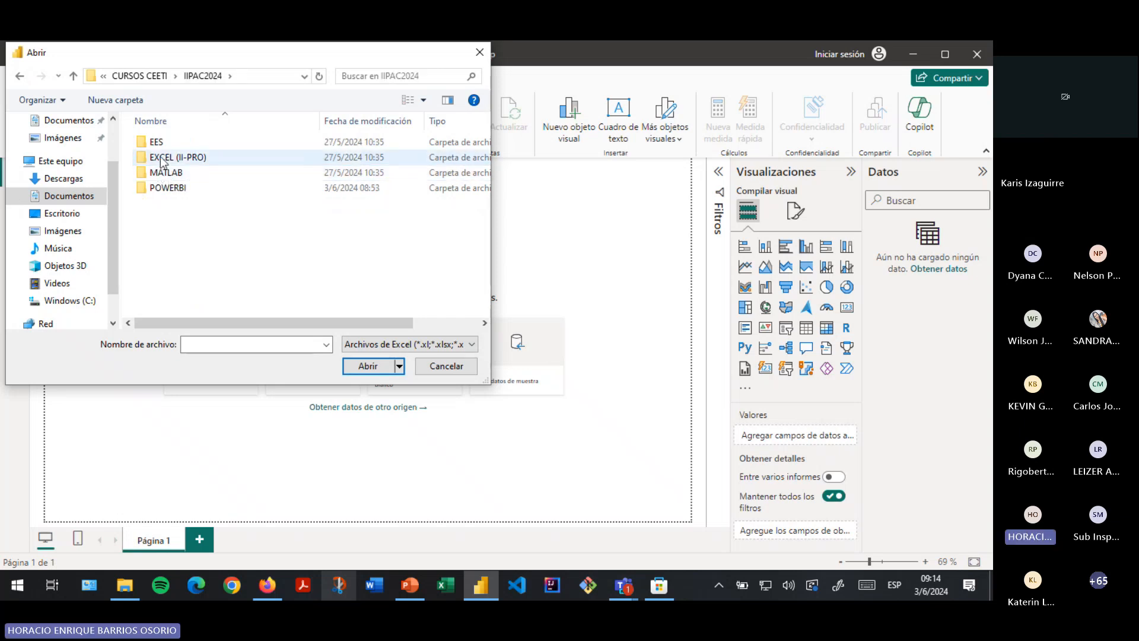
click(175, 189)
double_click(176, 191)
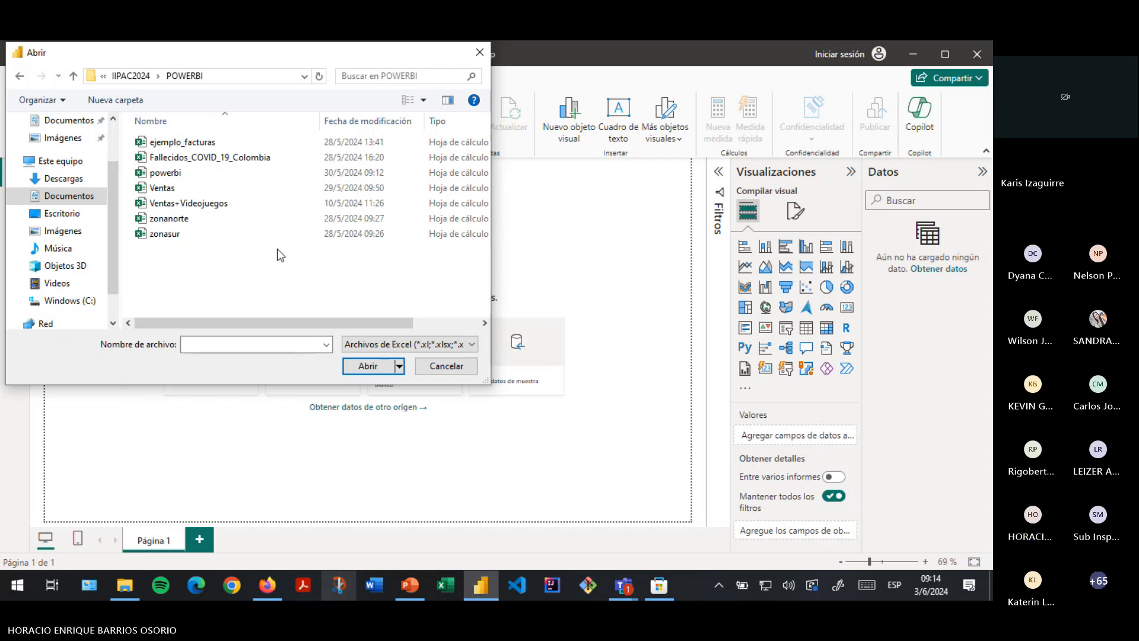
click(173, 224)
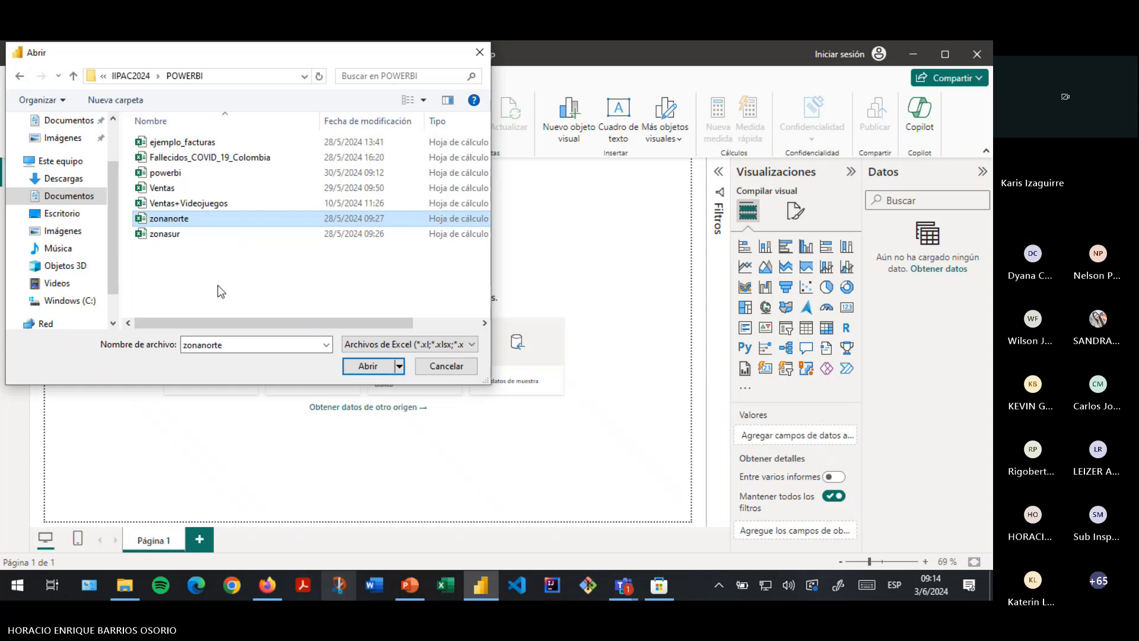
click(367, 365)
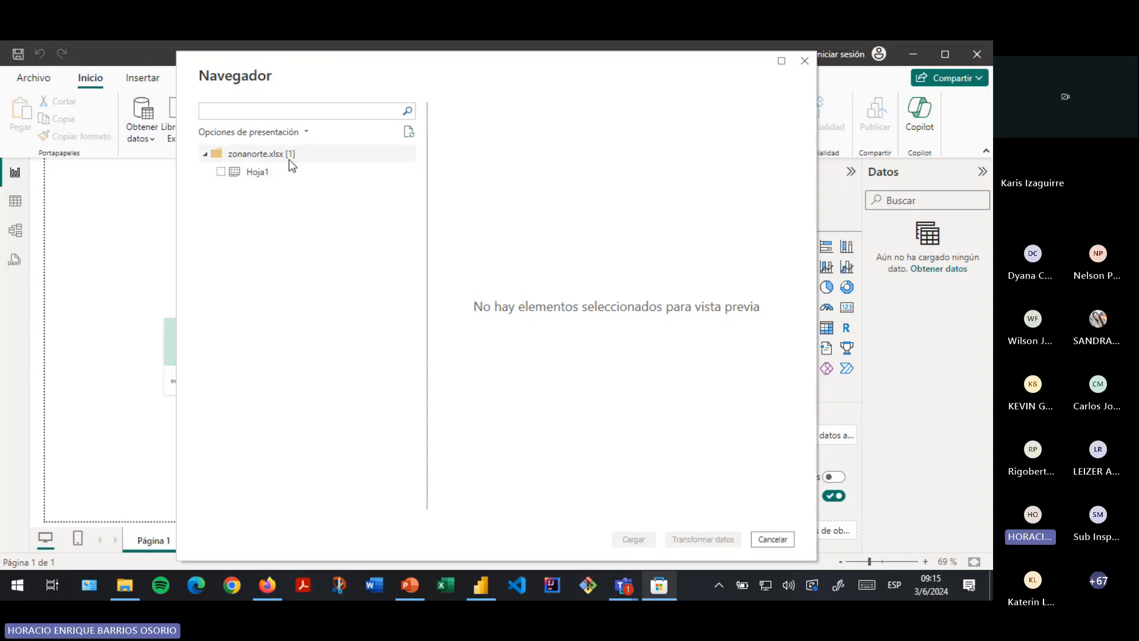
- Preview and tick the Hoja1 sheet of zonanorte.xlsx in the Navigator, then load it
click(262, 172)
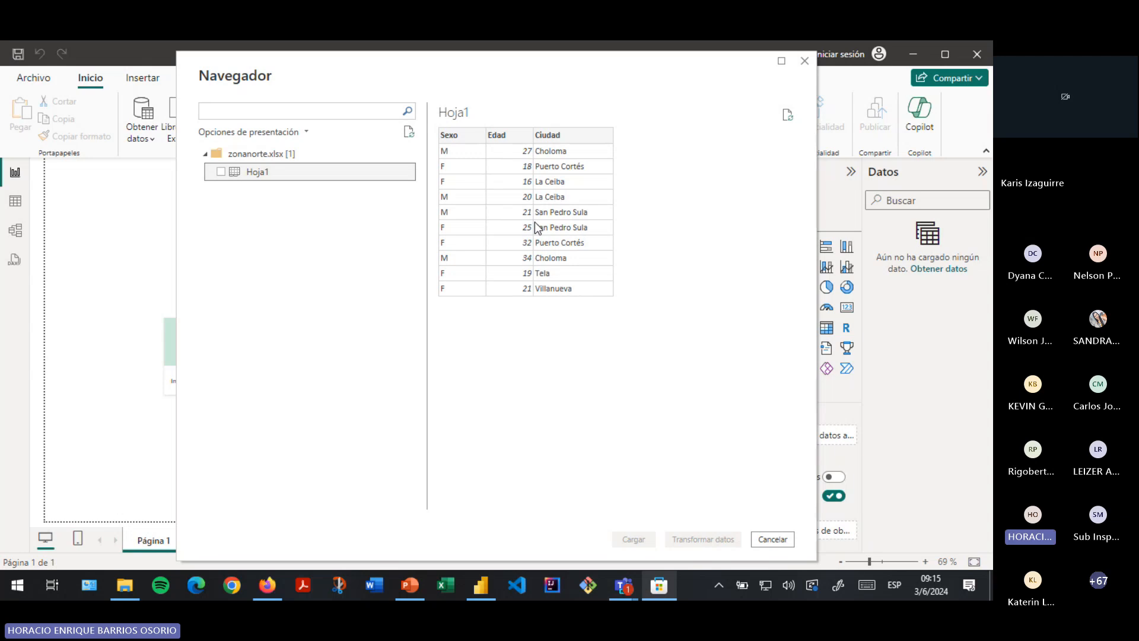
click(220, 172)
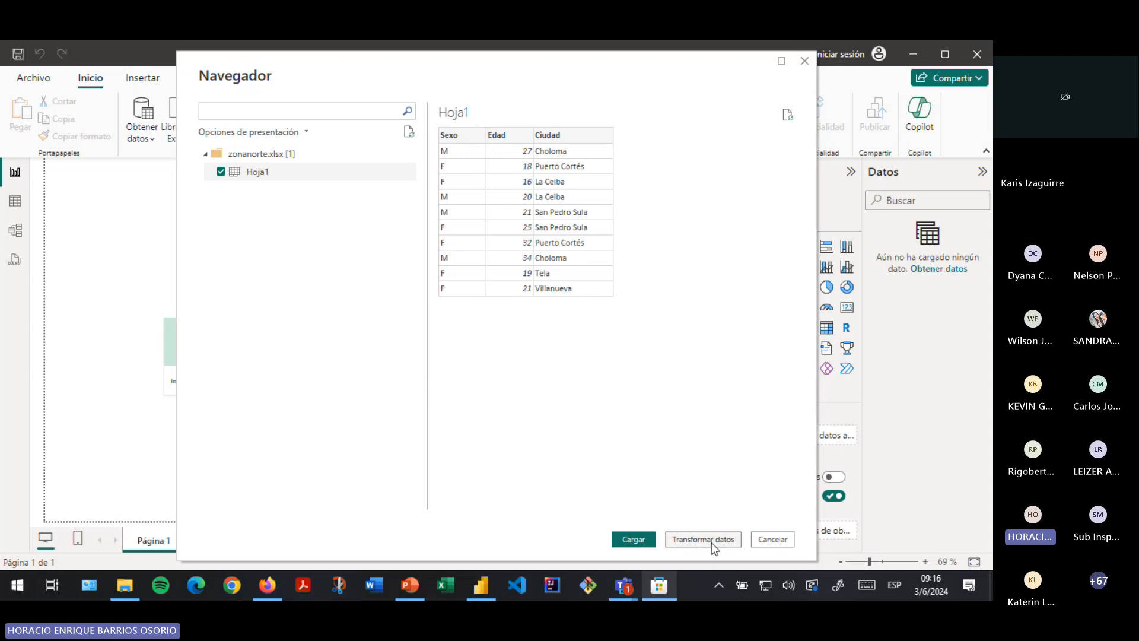
click(634, 540)
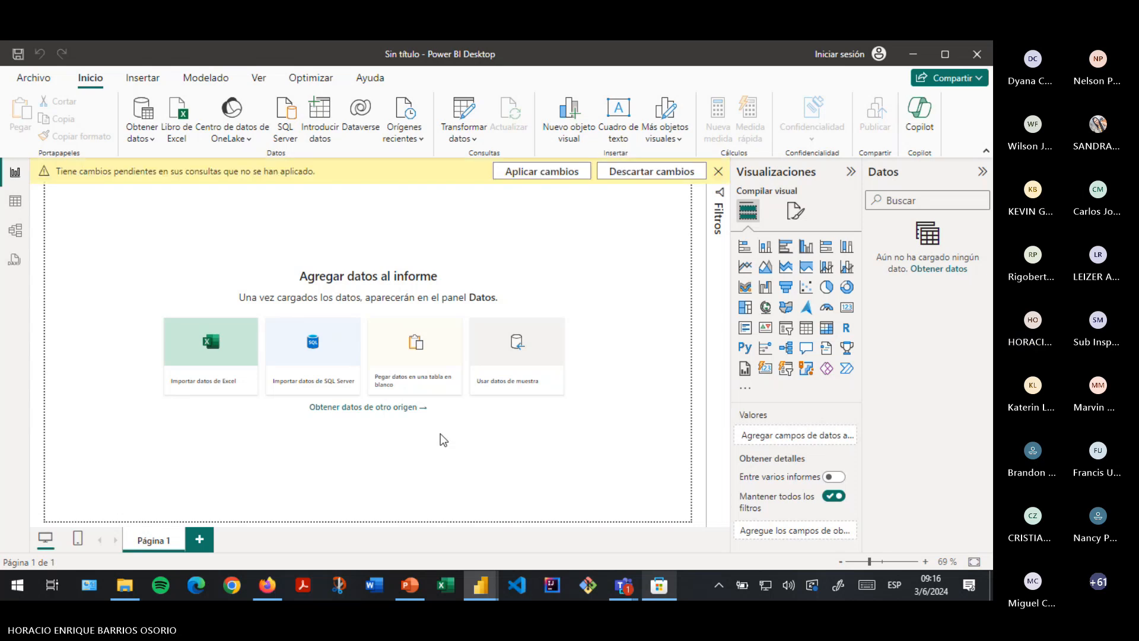
- Apply the pending query changes and expand Hoja1 to list Ciudad, Edad and Sexo
click(536, 173)
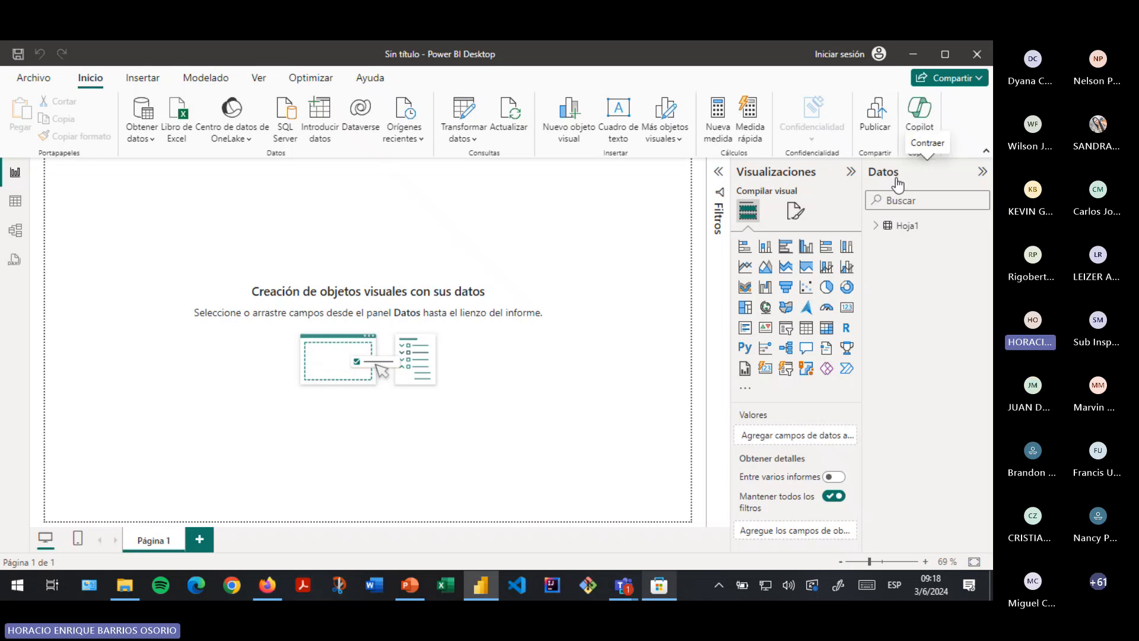
click(876, 226)
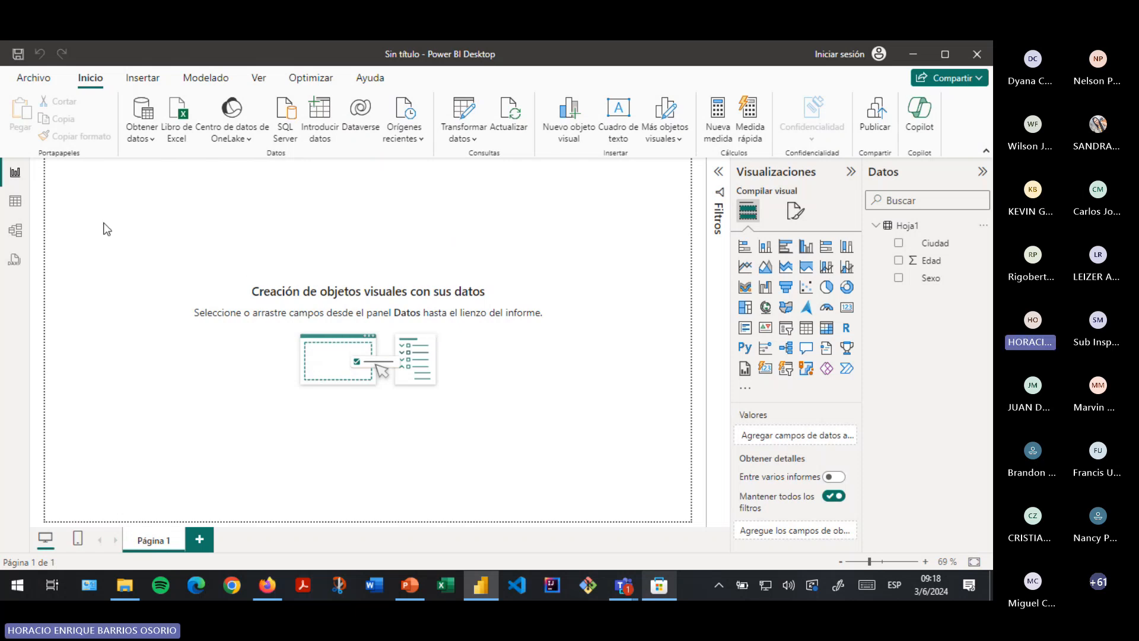
- In table view, examine Hoja1's Sexo, Ciudad and Edad columns
click(15, 203)
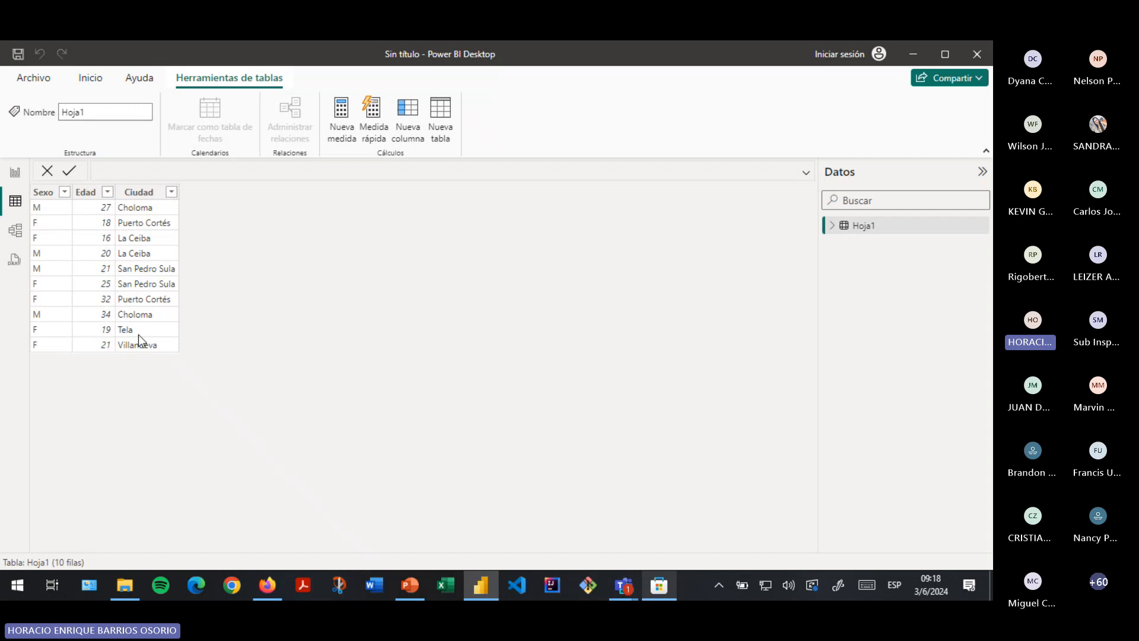
click(48, 214)
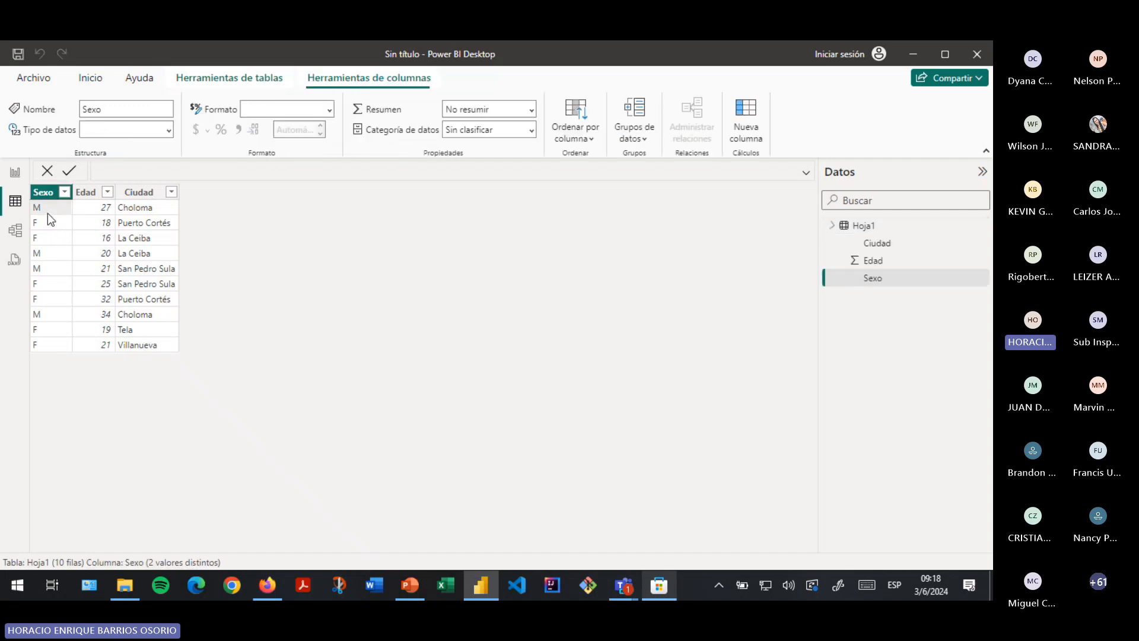
click(129, 228)
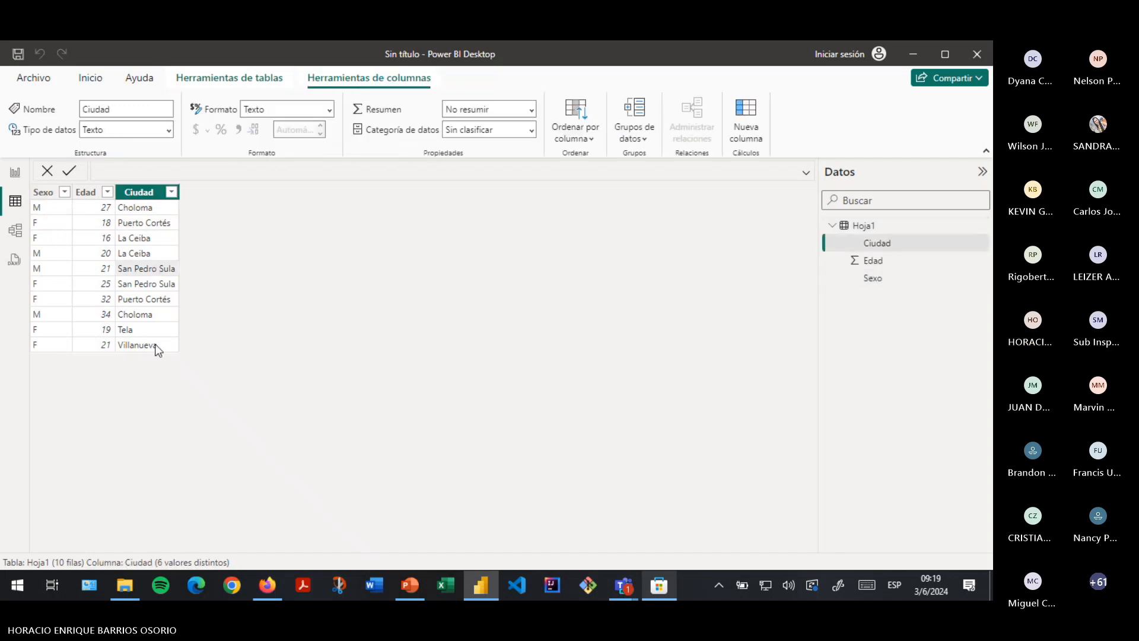
click(52, 236)
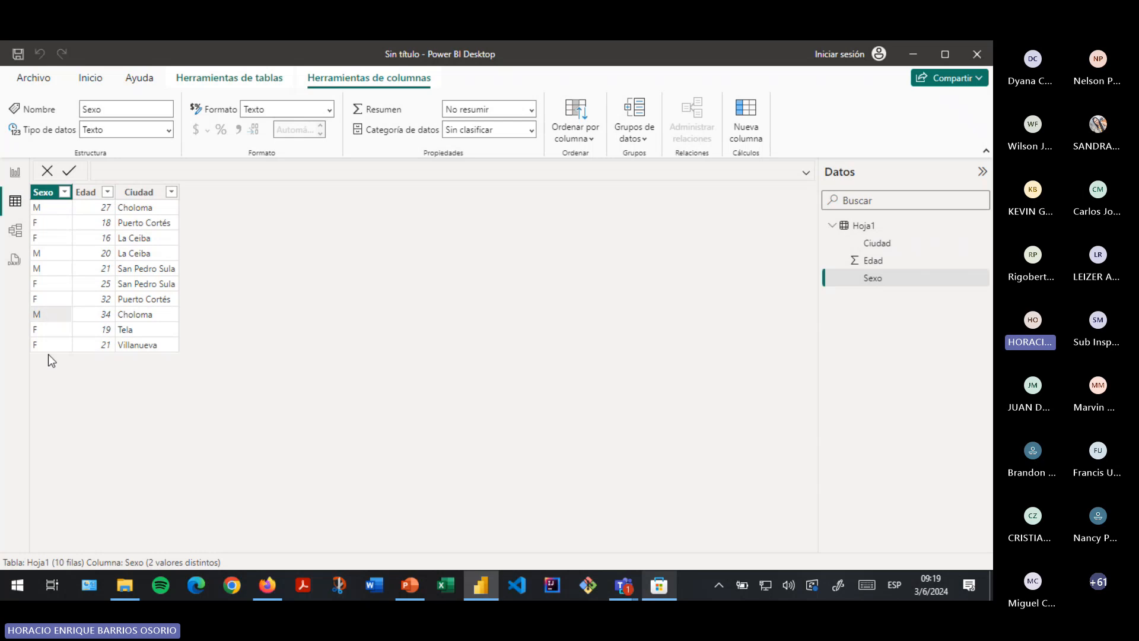
click(97, 223)
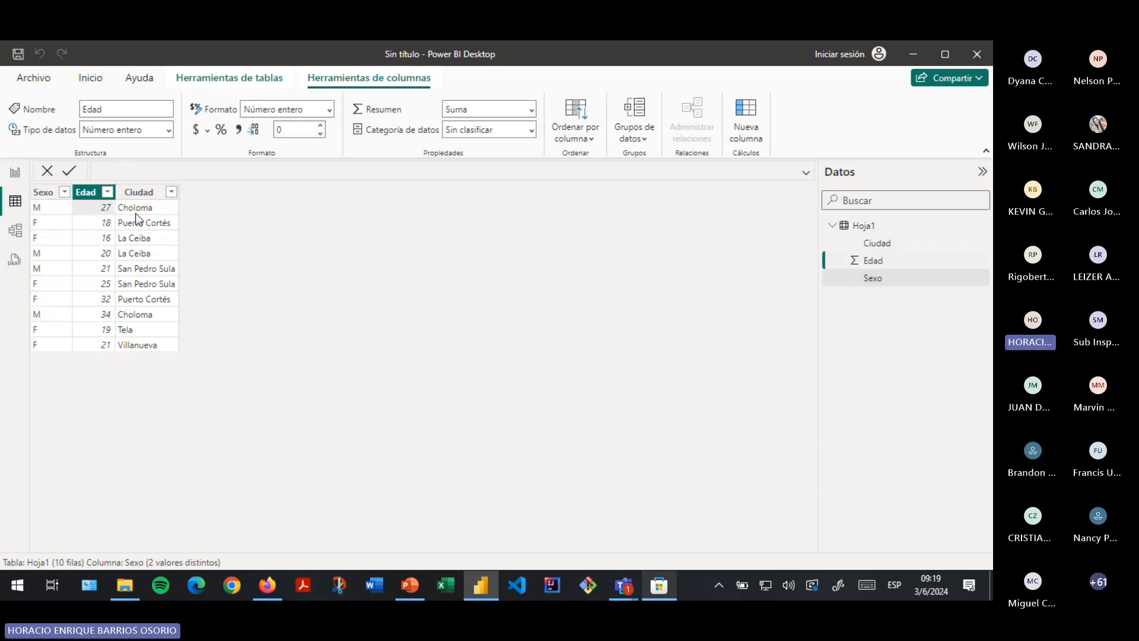
click(149, 316)
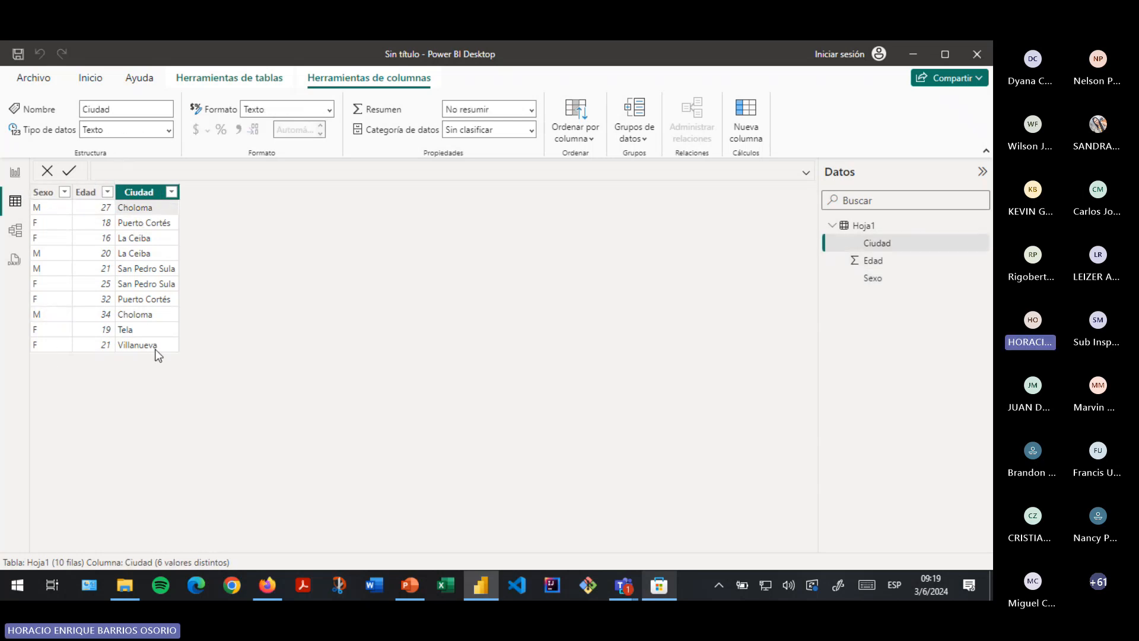
- Switch to the model view showing the Hoja1 table card with Ciudad, Edad and Sexo
click(14, 231)
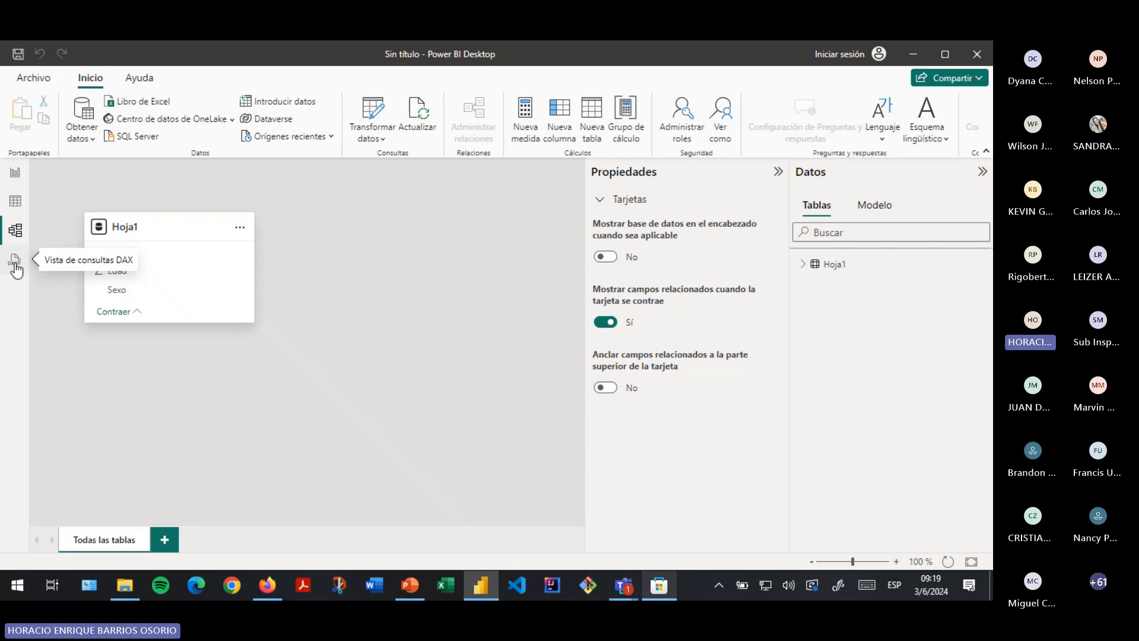
- Open the DAX query view, dismiss its introduction, and return to the report view
click(14, 264)
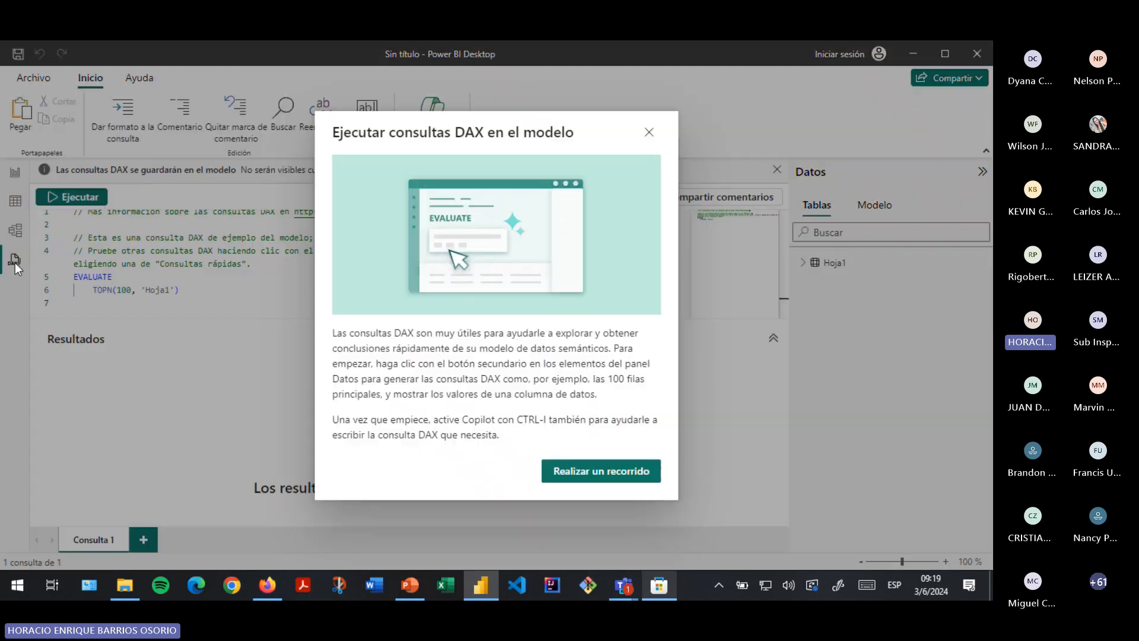
click(654, 133)
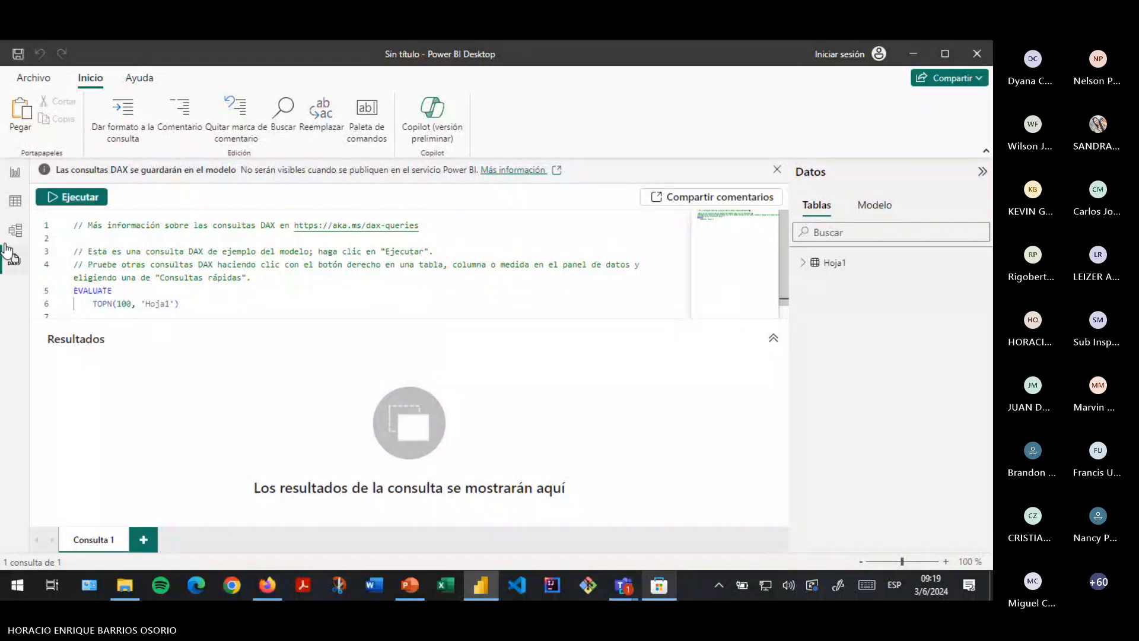
click(23, 188)
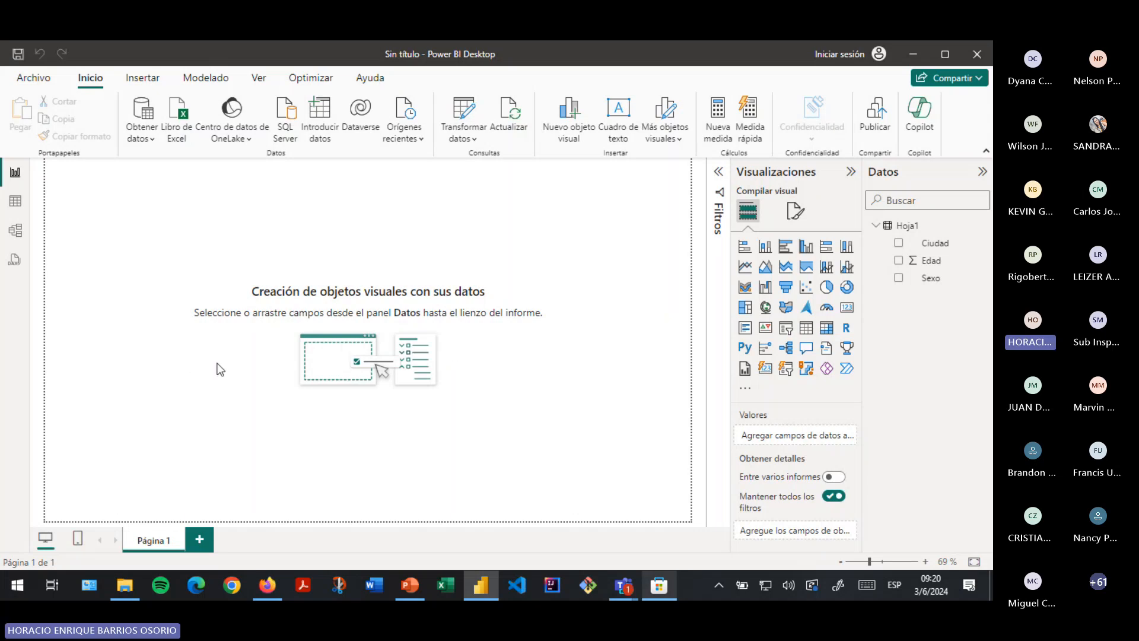
- Show Hoja1 in table view, inspect Sexo and Edad, and select the Edad value 20
click(13, 204)
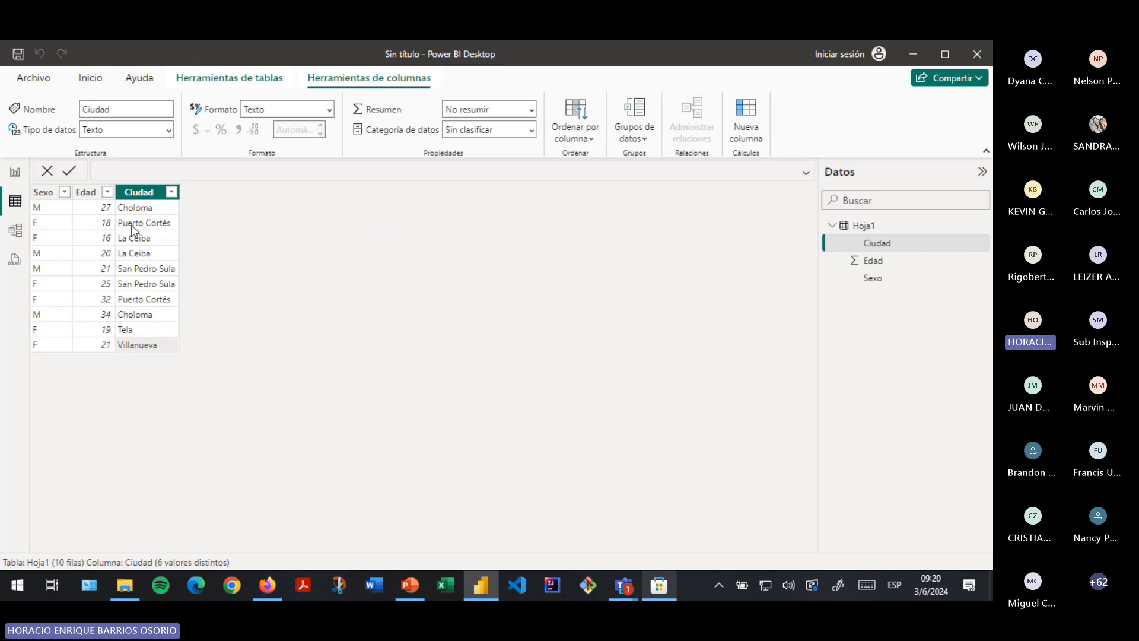
click(68, 241)
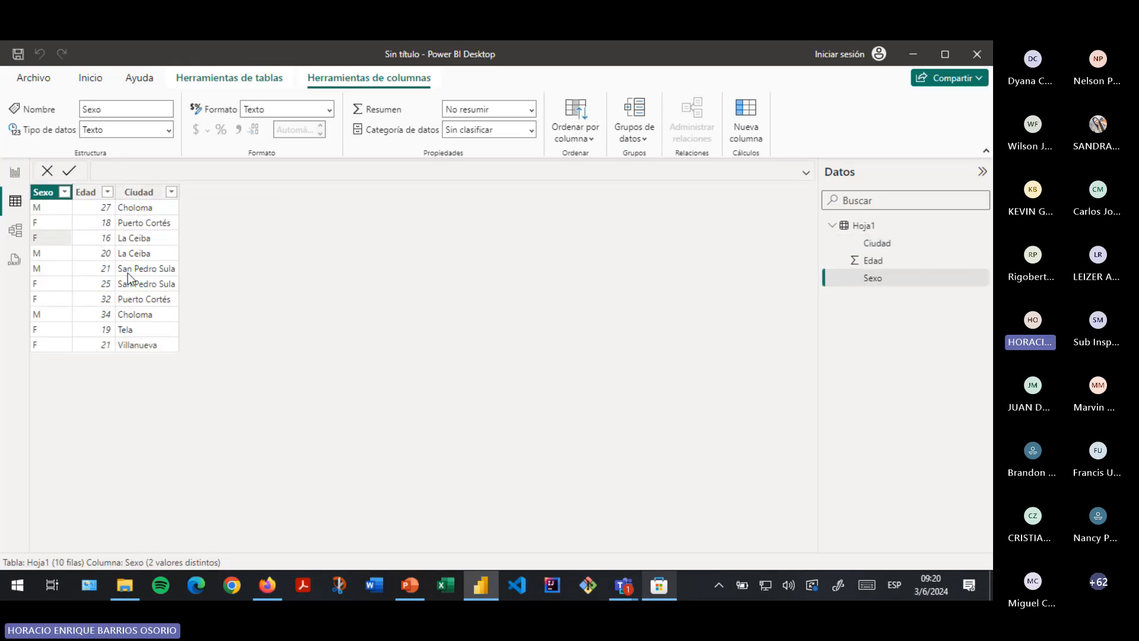
click(99, 228)
click(100, 259)
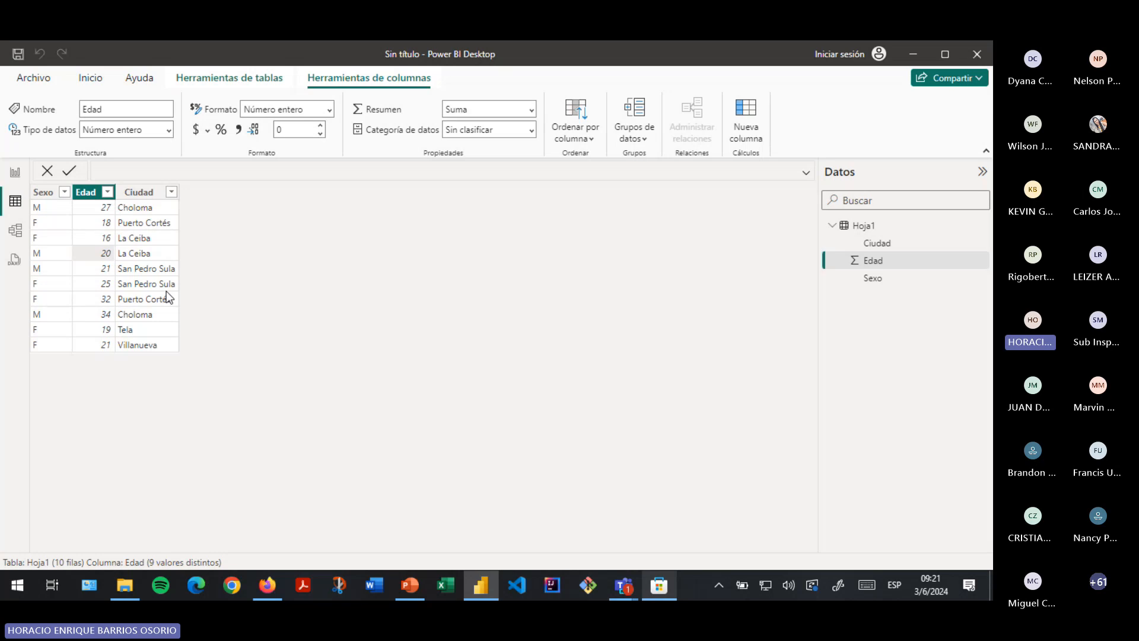
- Alternate between report and table views twice, finishing on the report view
click(22, 178)
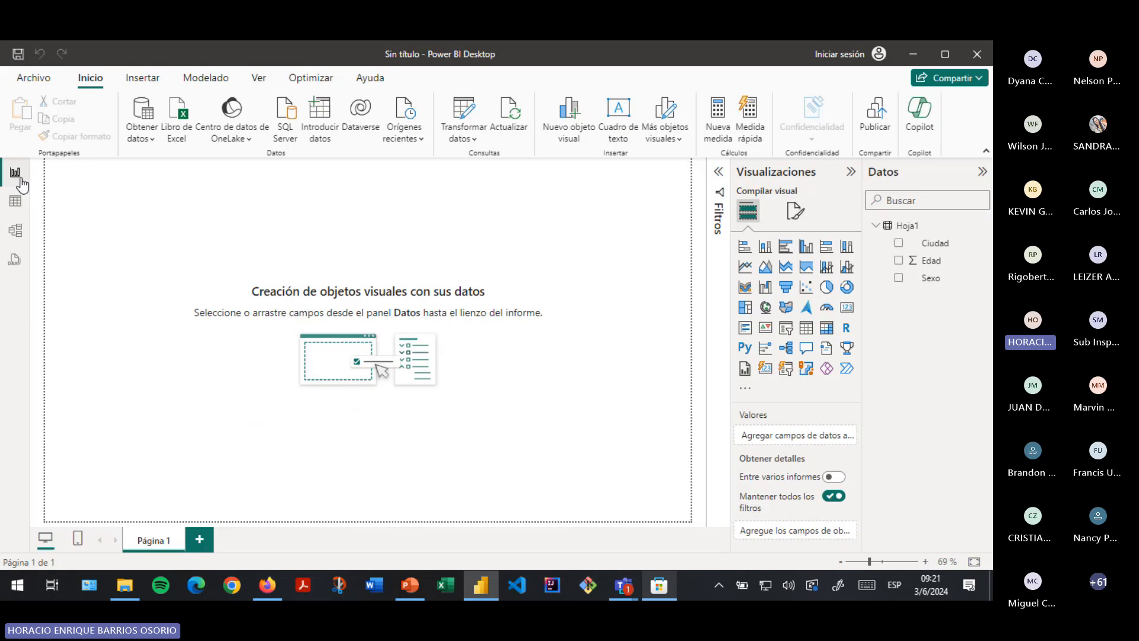
click(16, 201)
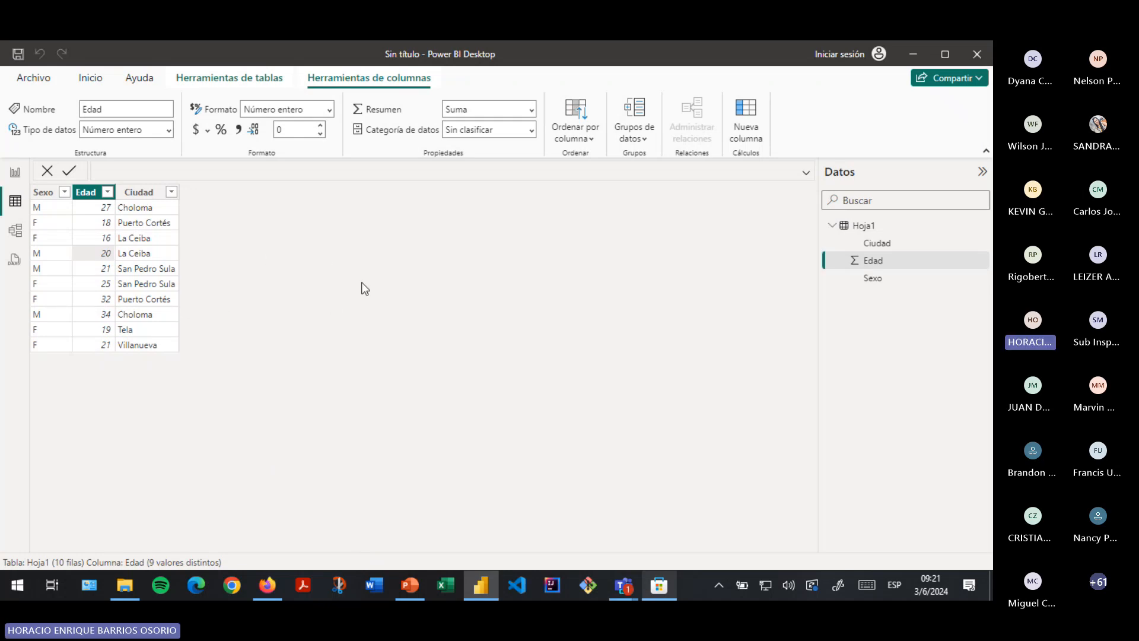
click(16, 172)
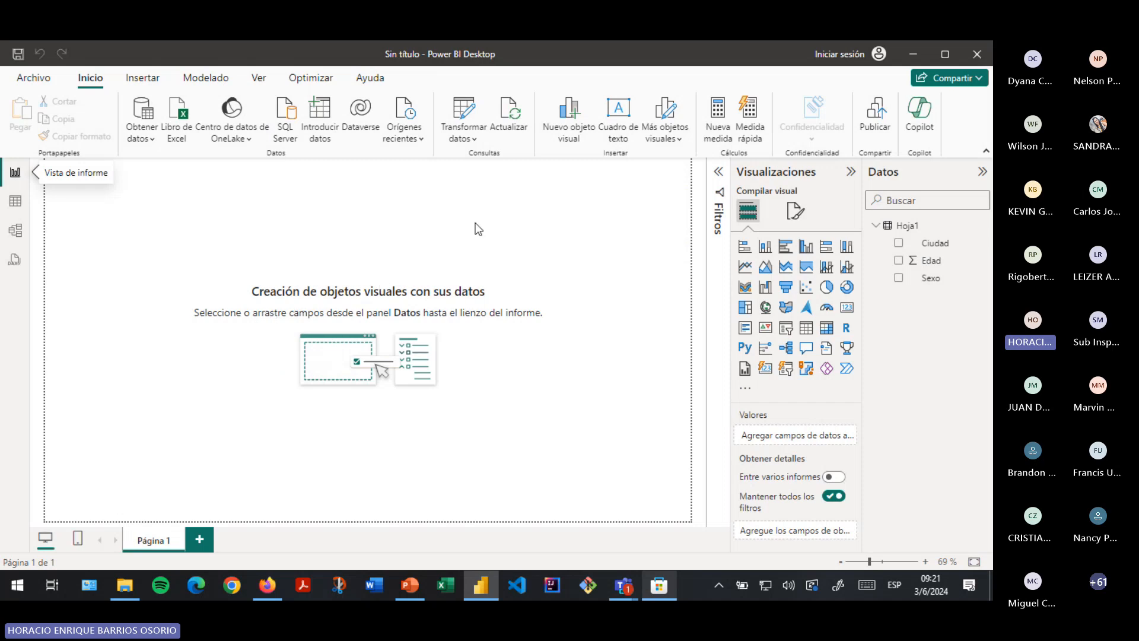
click(14, 202)
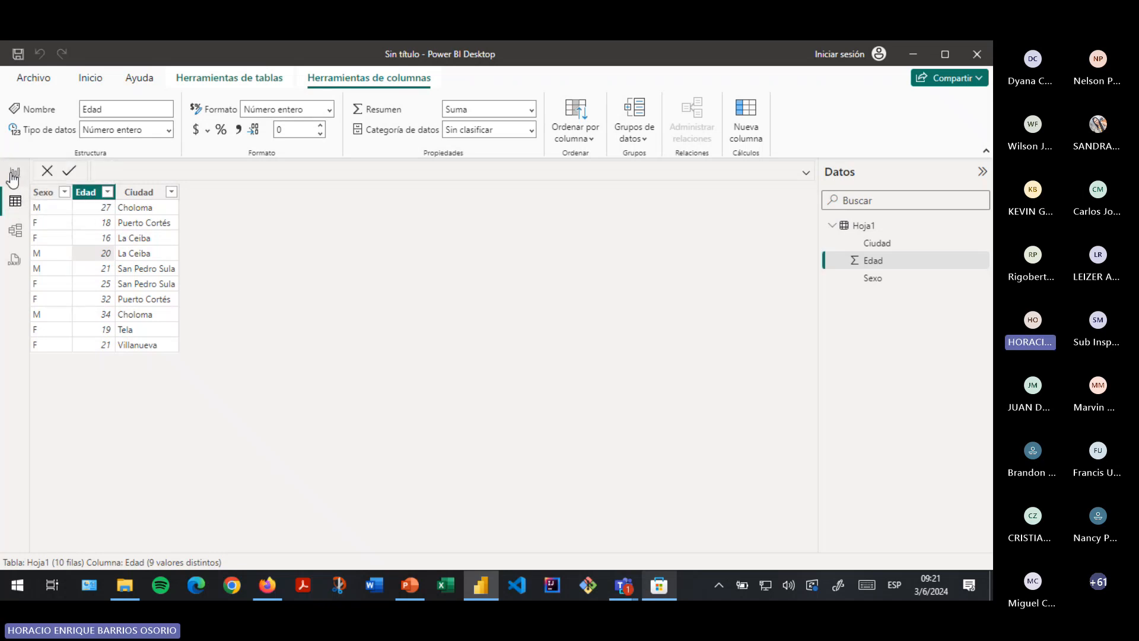
click(14, 173)
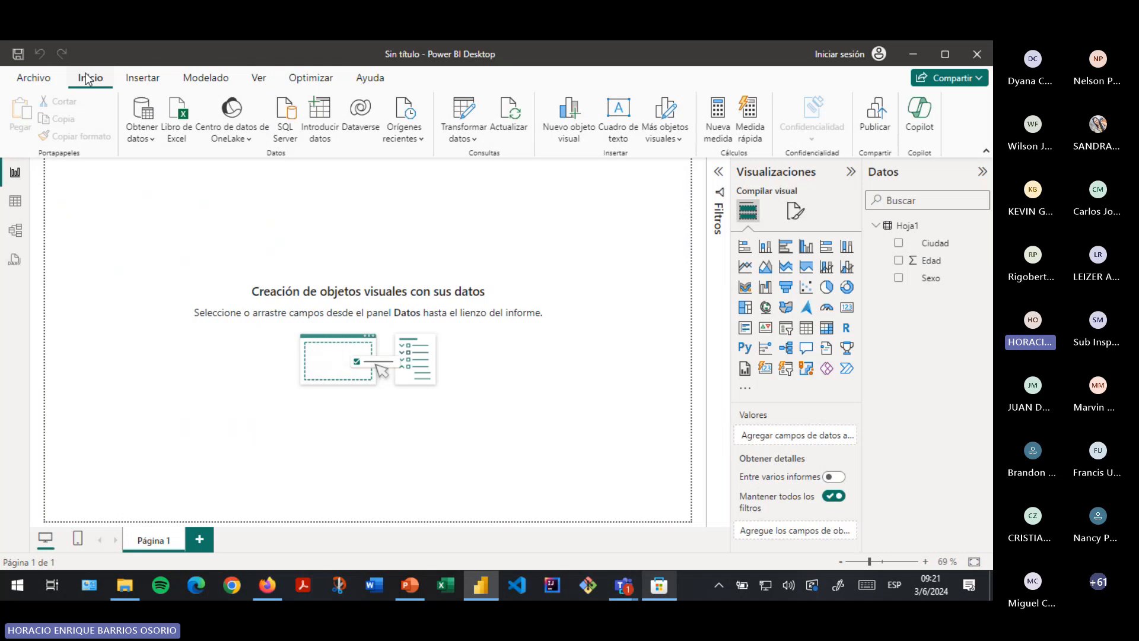
- Get data from an Excel workbook, choosing and opening the zonasur file
click(141, 141)
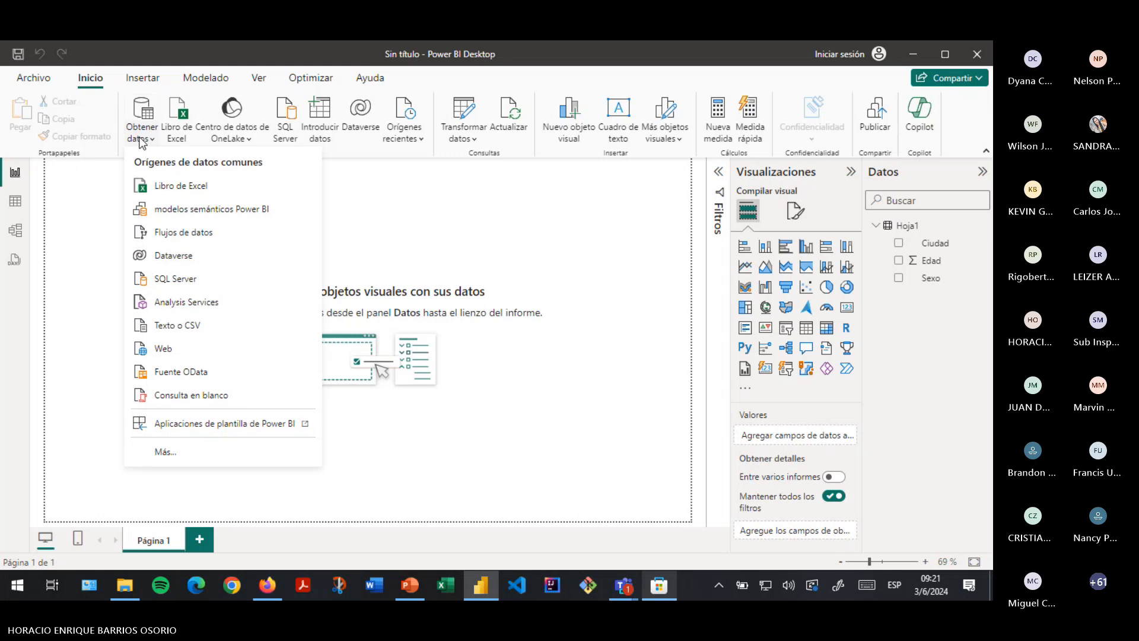
click(189, 189)
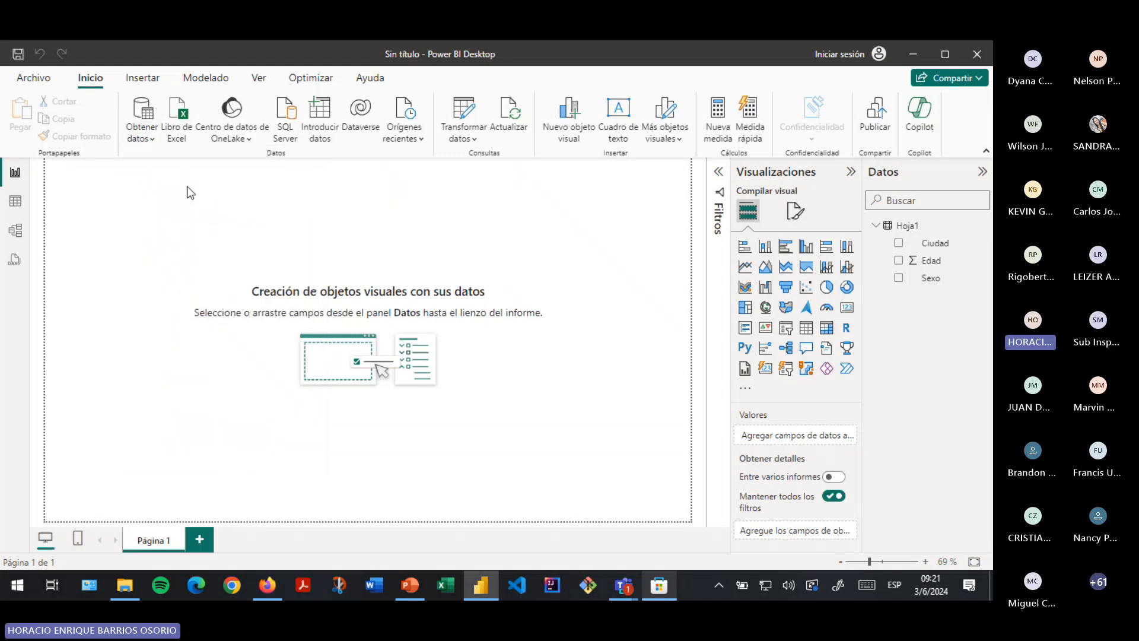
click(180, 233)
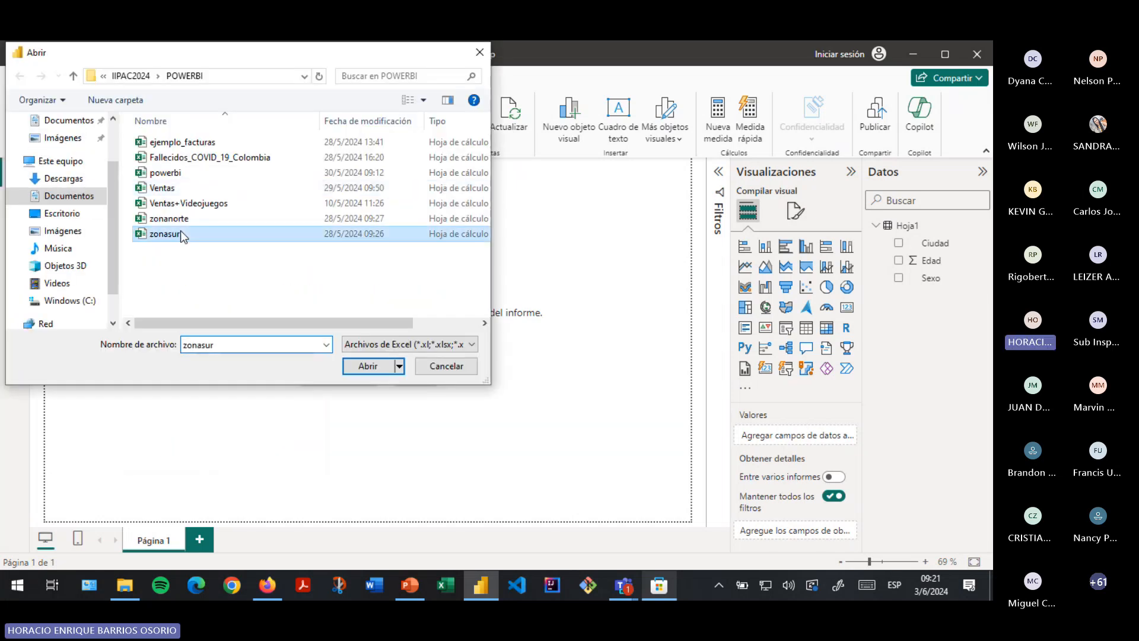
click(362, 368)
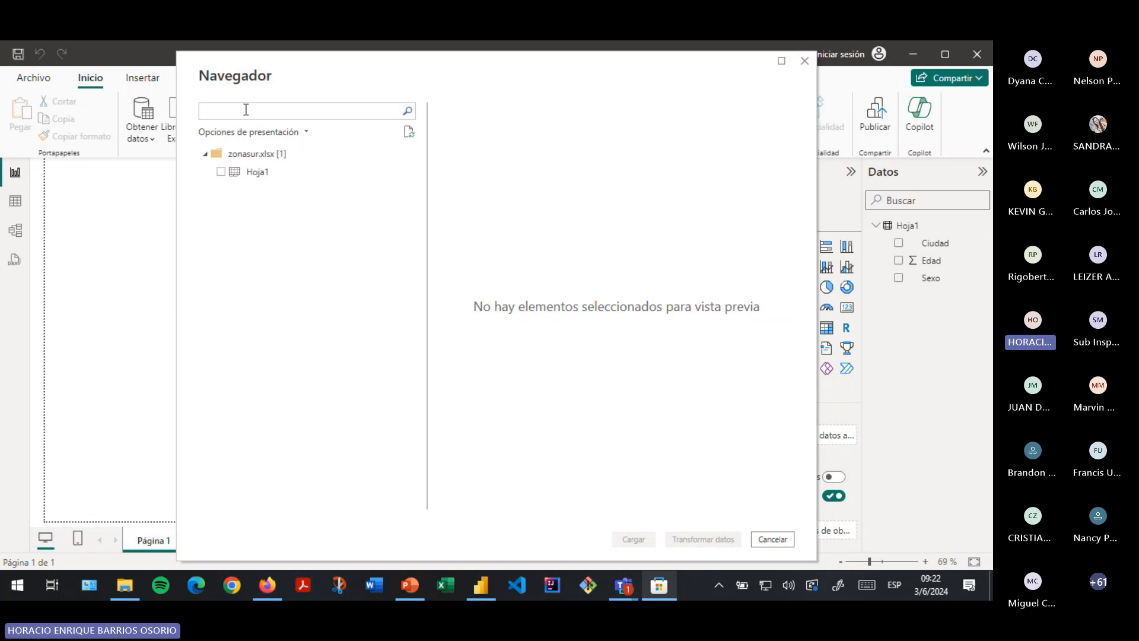
- Preview and tick zonasur.xlsx's Hoja1 sheet in the Navigator, then load it
click(224, 177)
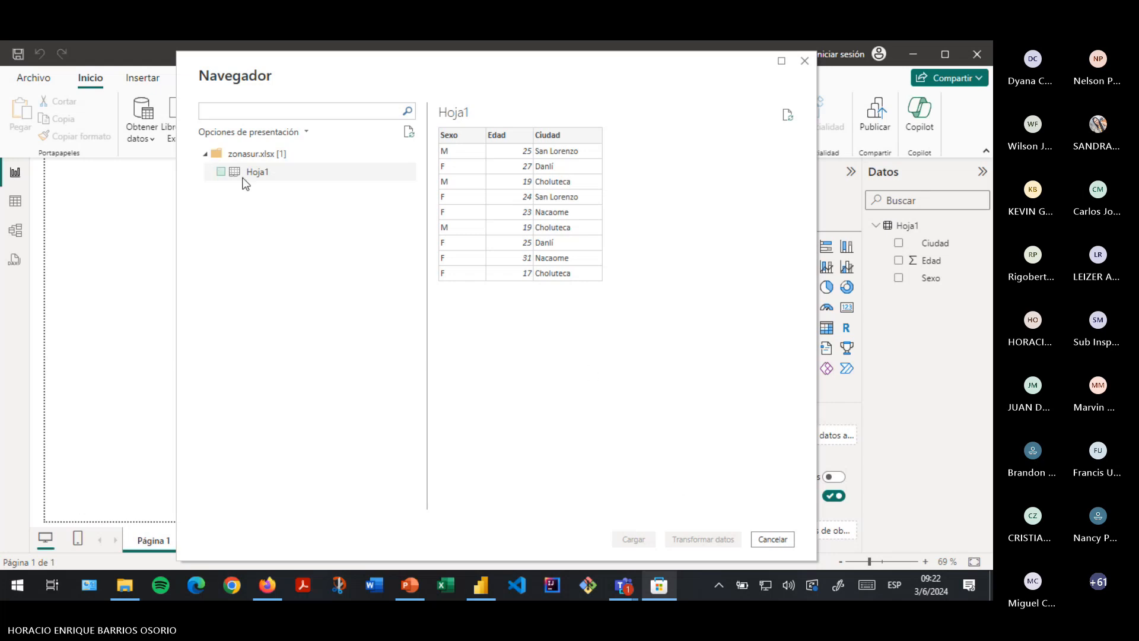
click(218, 172)
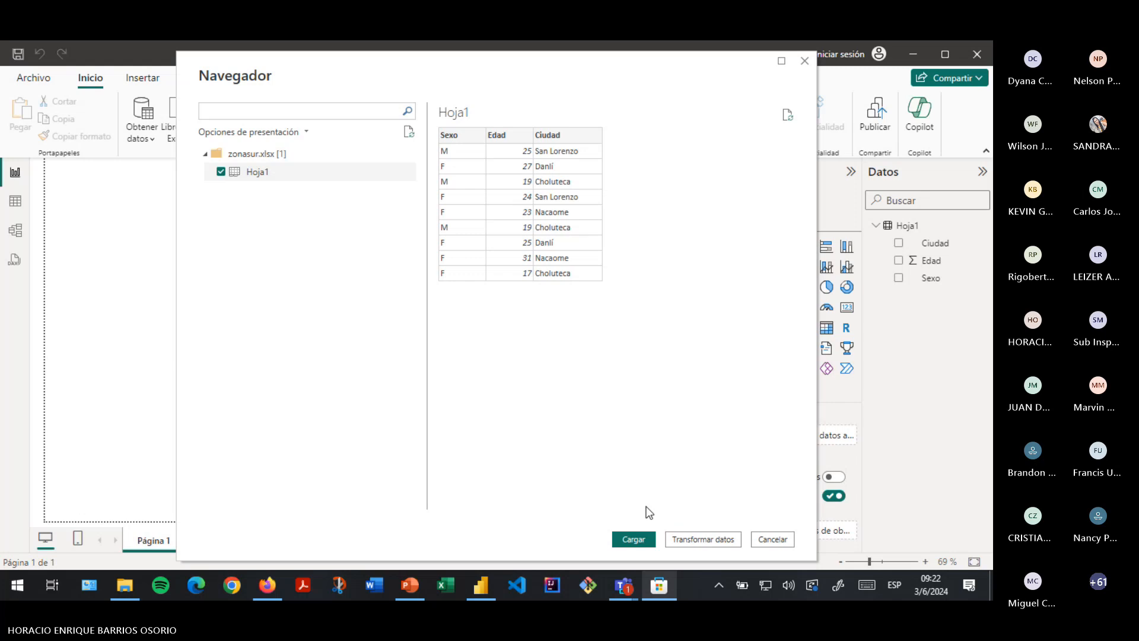
click(633, 540)
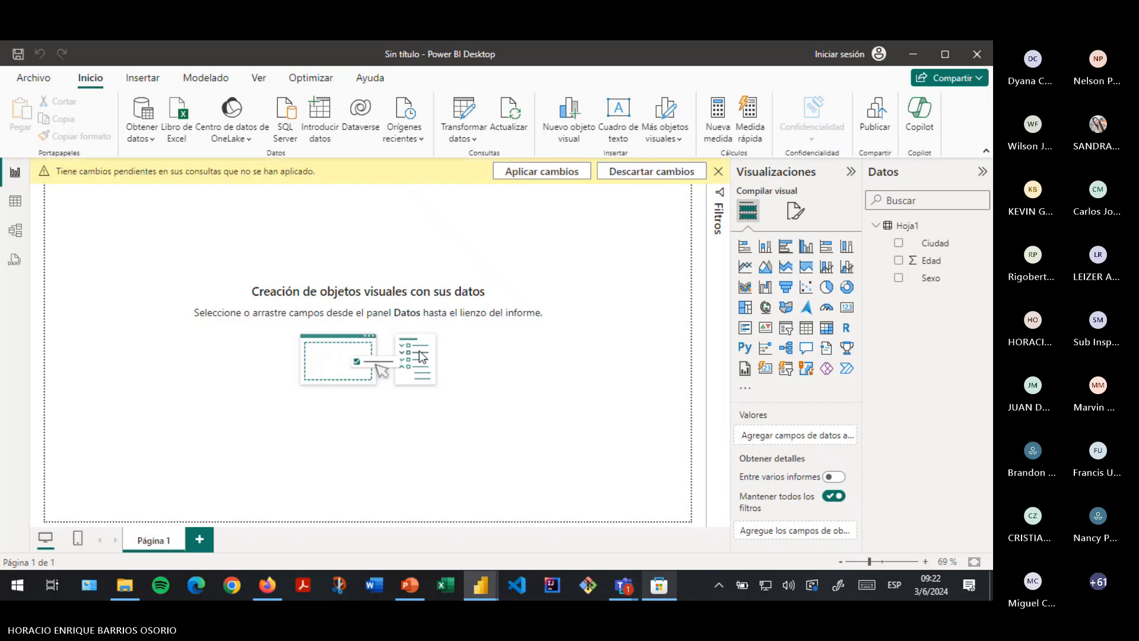
- Apply the pending changes and expand the new Hoja1 (2) table in the Datos pane
click(536, 172)
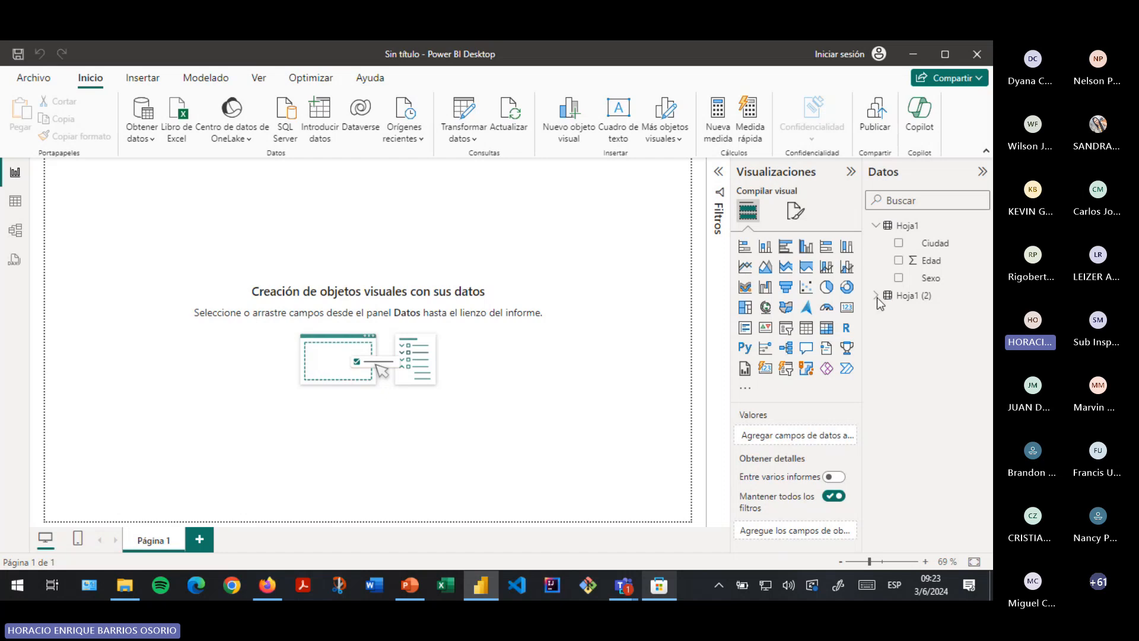
key(Tab)
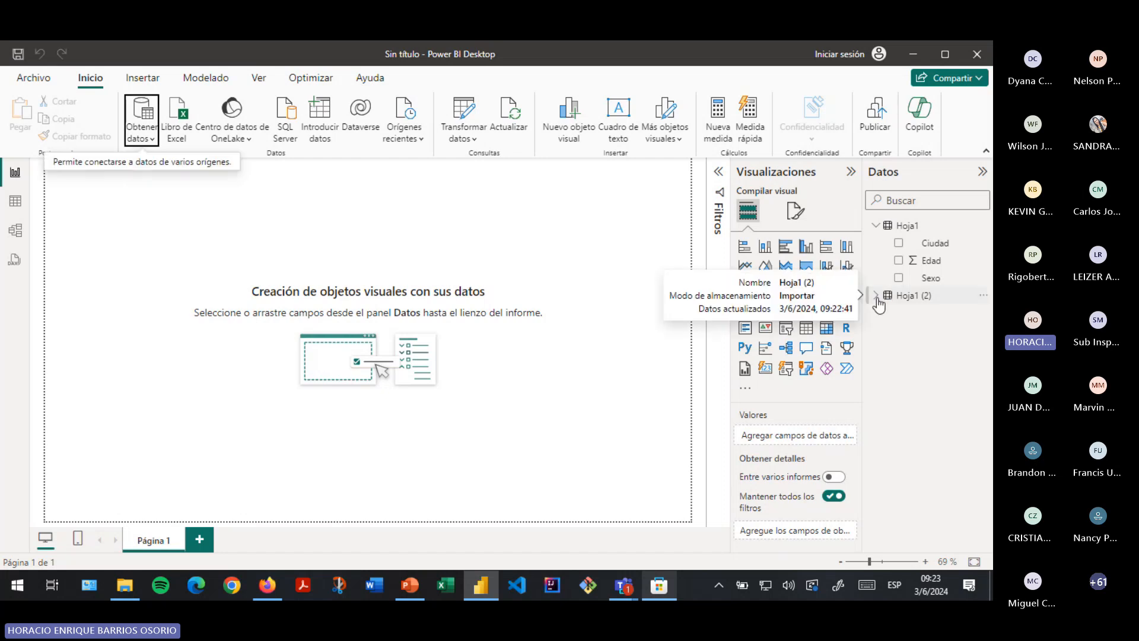
click(876, 296)
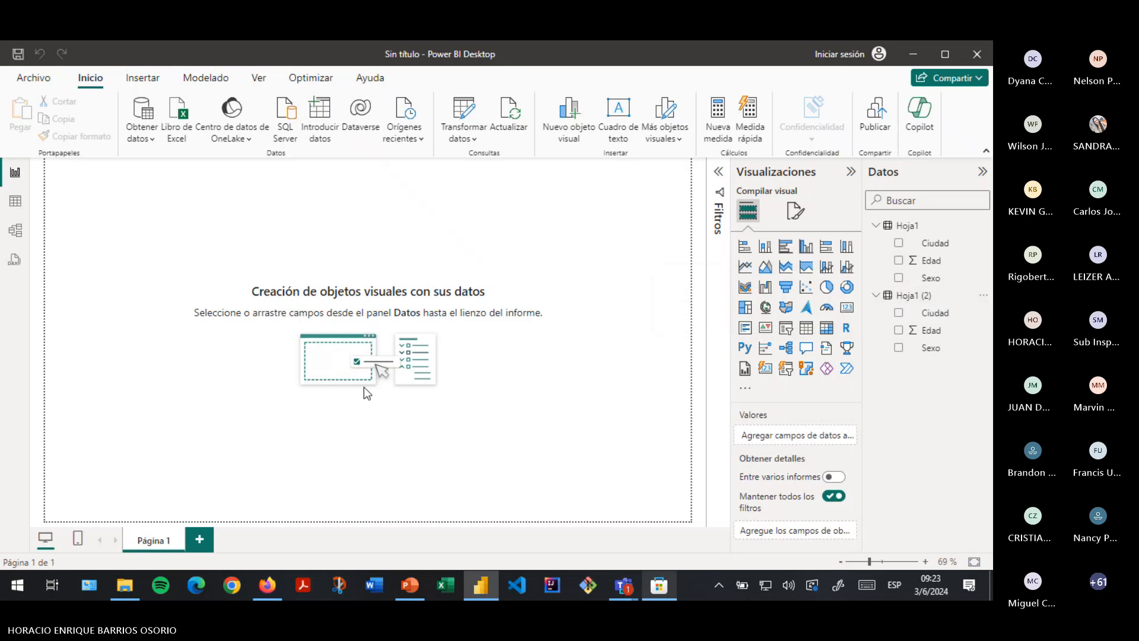
click(13, 205)
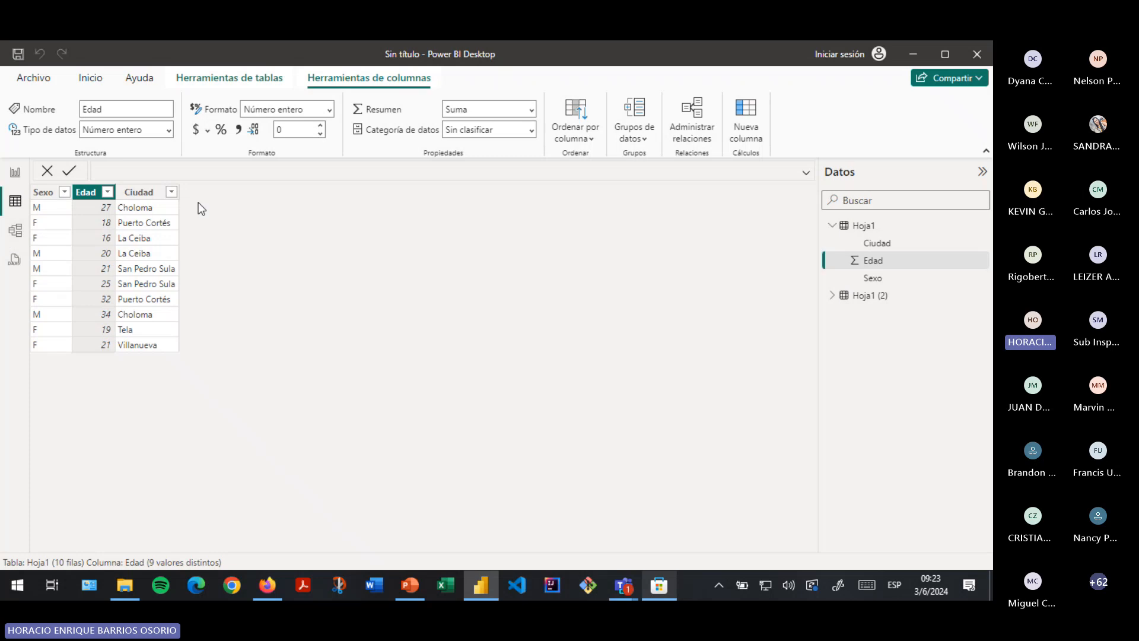
click(838, 300)
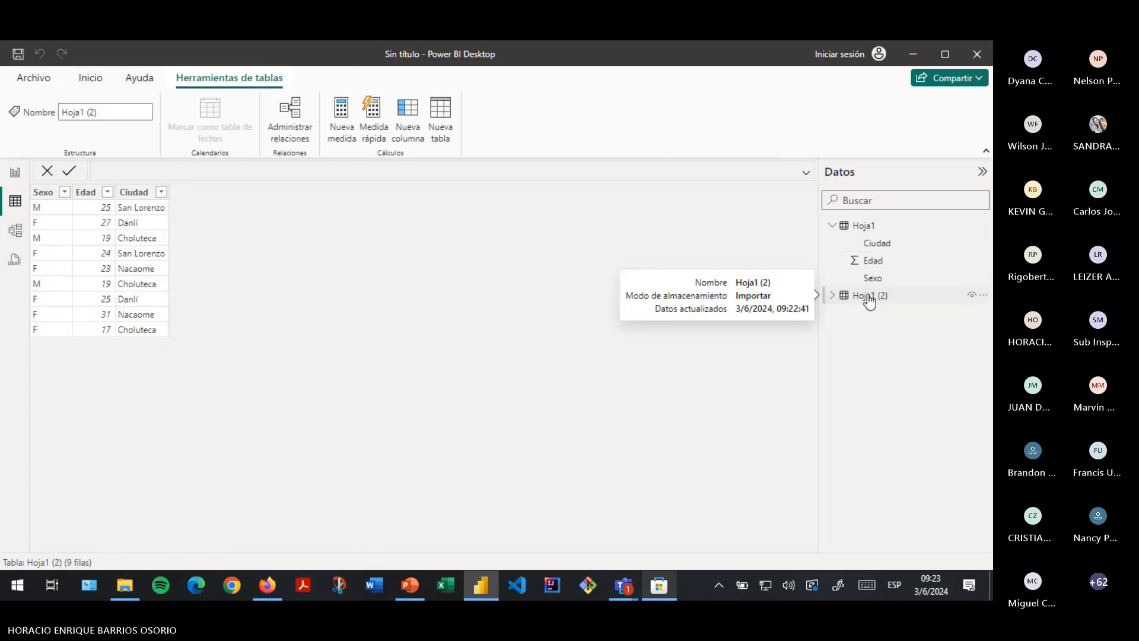
click(853, 234)
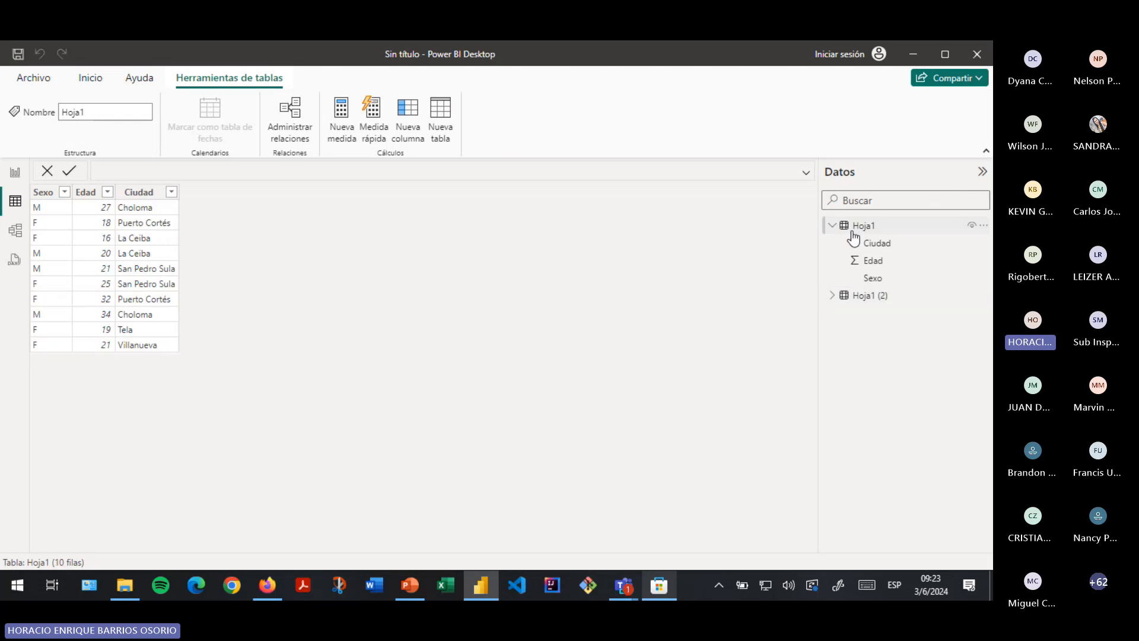
click(866, 301)
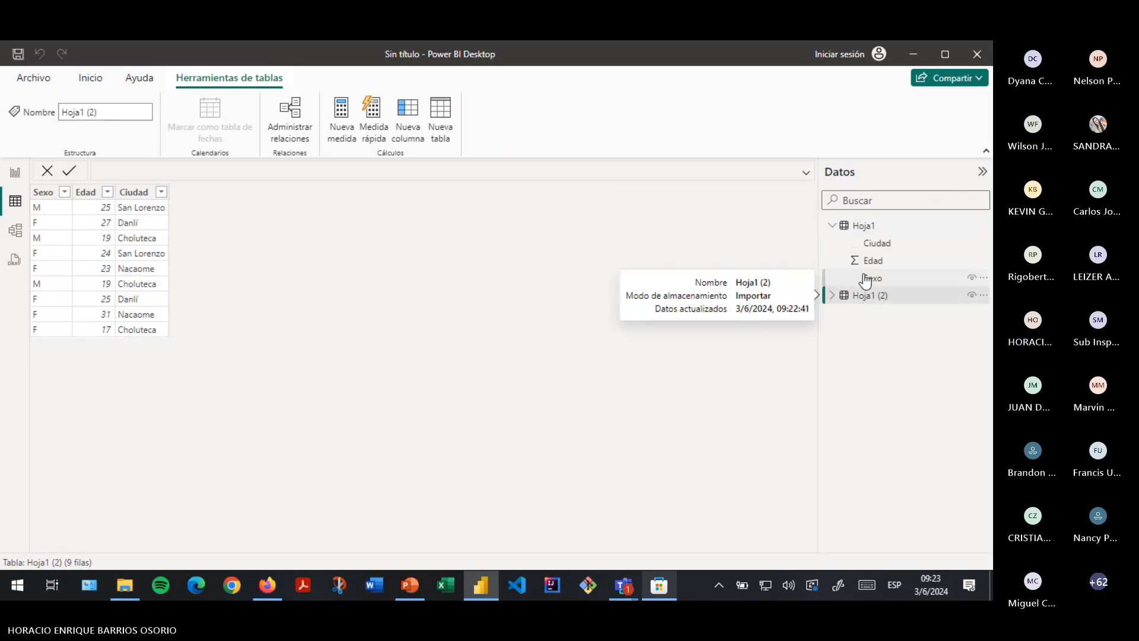
click(866, 279)
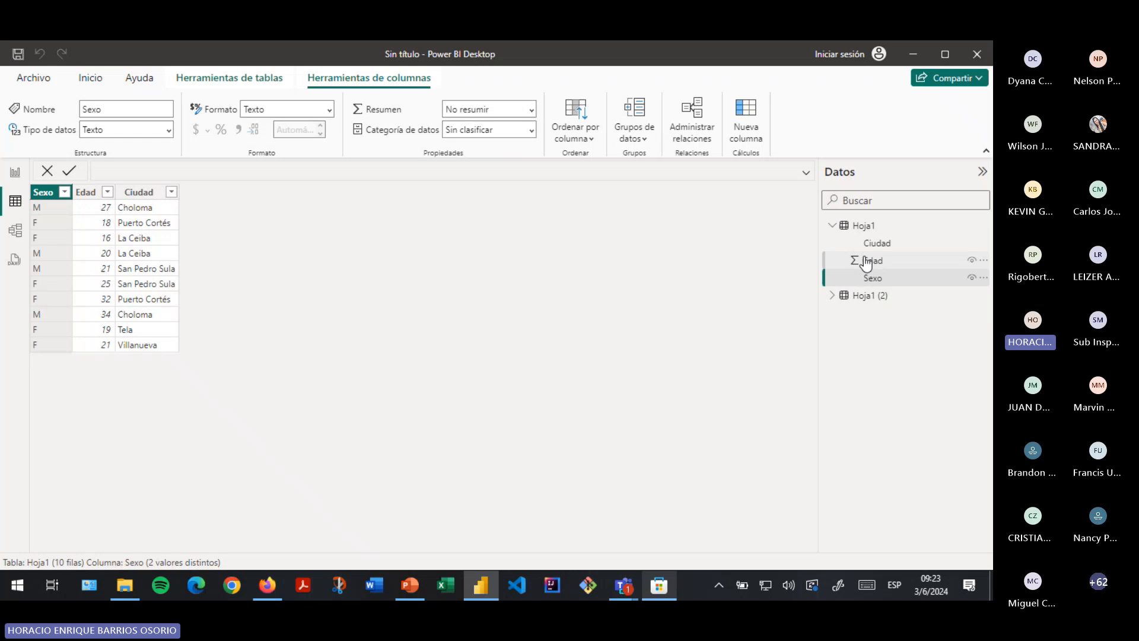
click(866, 261)
click(868, 244)
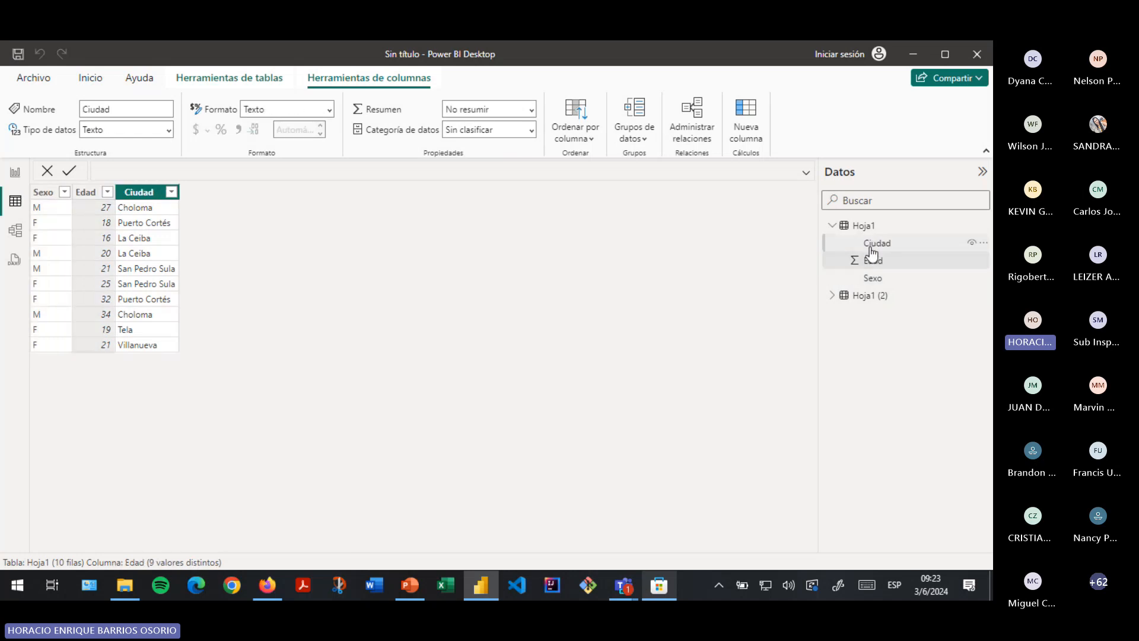
click(836, 299)
click(887, 332)
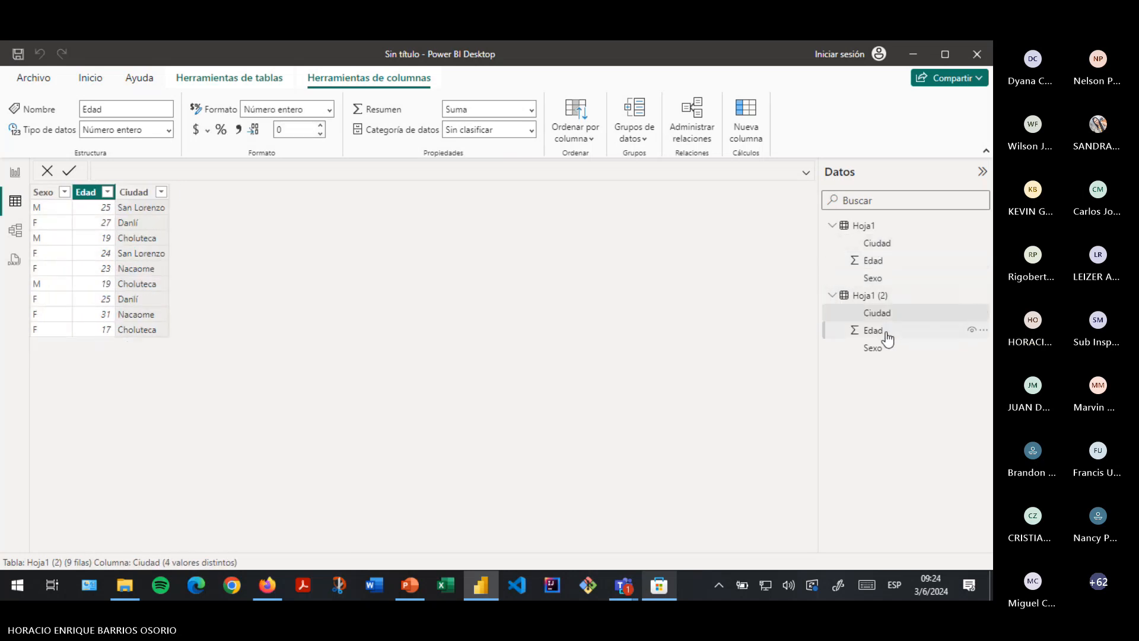
click(884, 350)
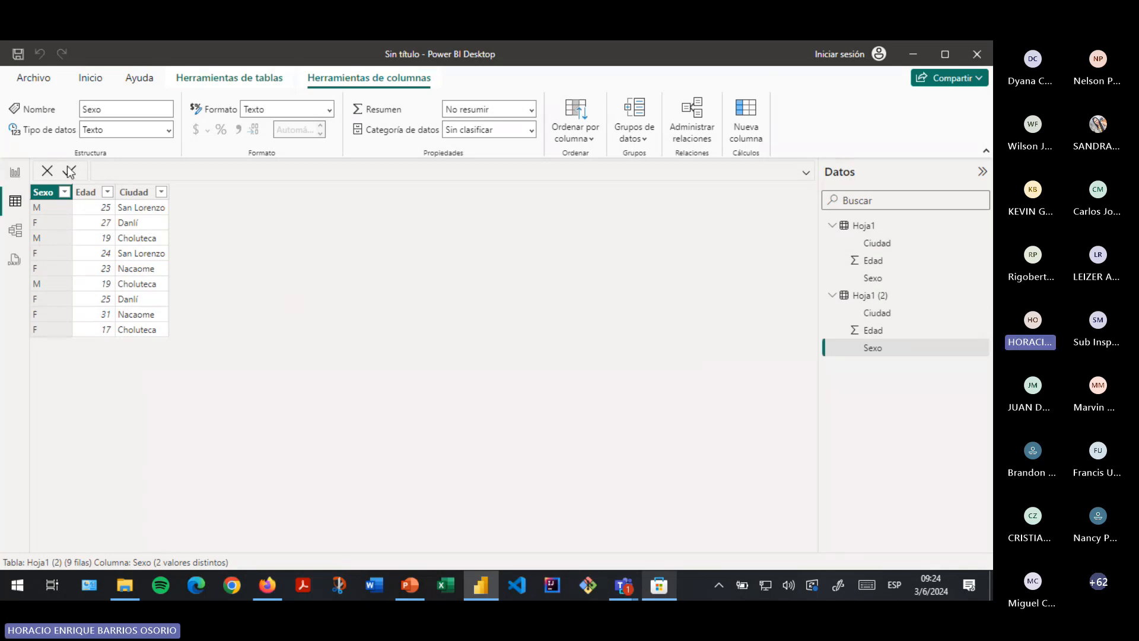
click(8, 183)
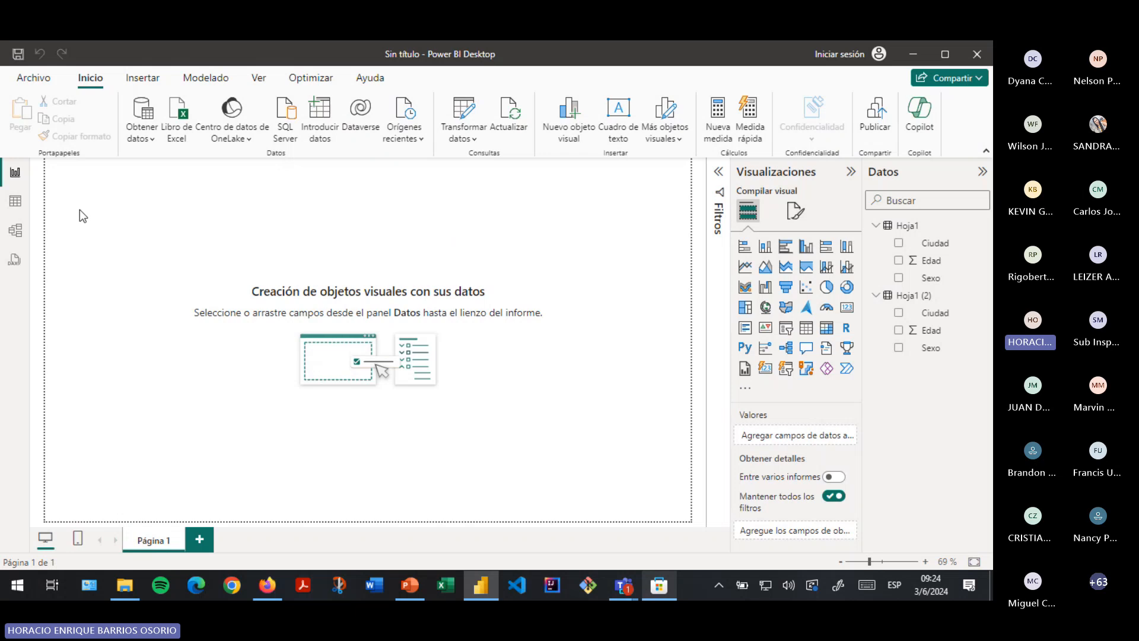
click(16, 201)
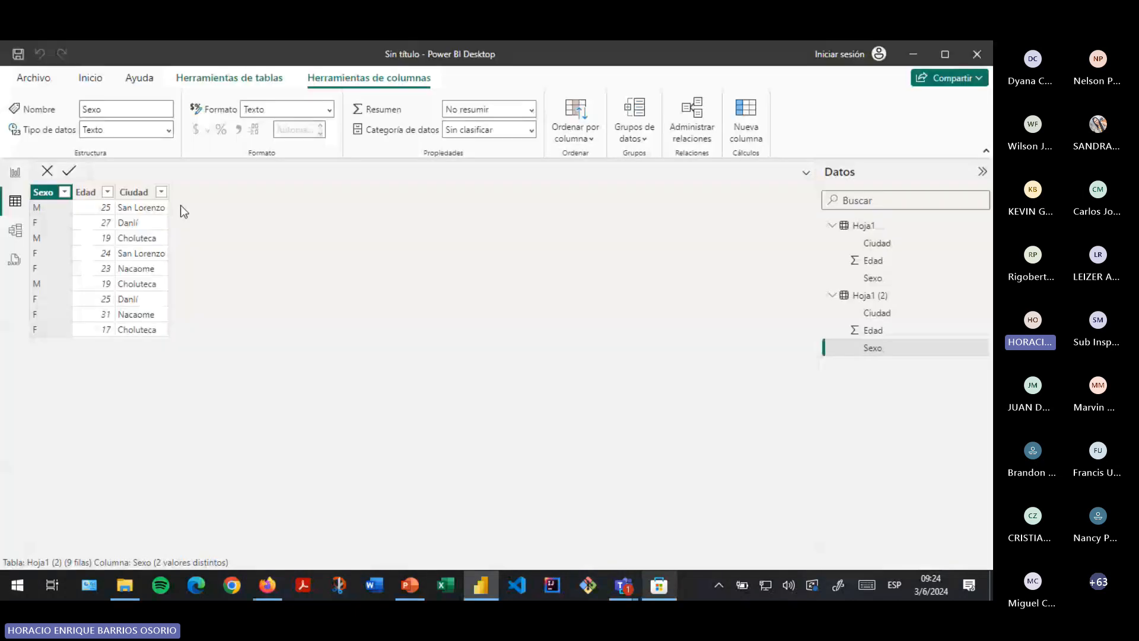
click(889, 229)
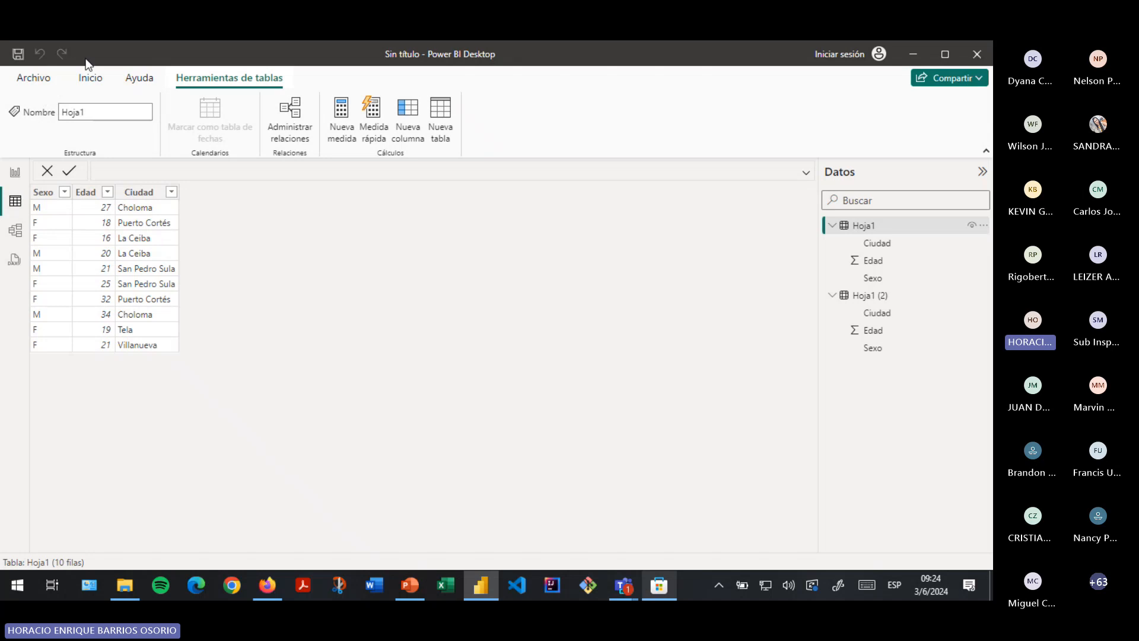
click(89, 78)
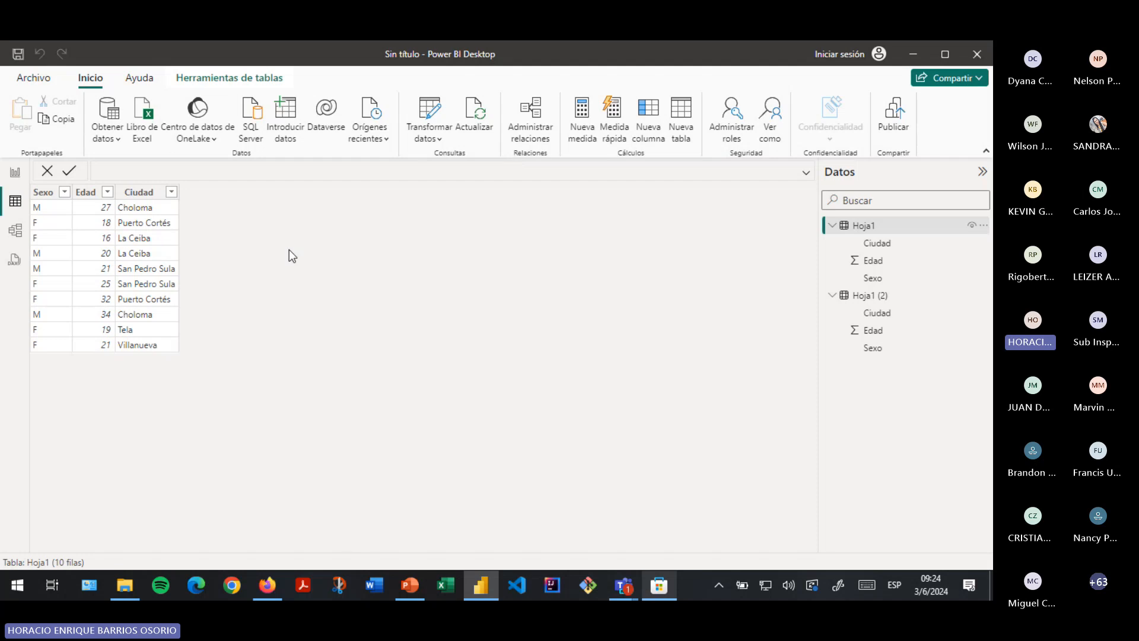
click(7, 182)
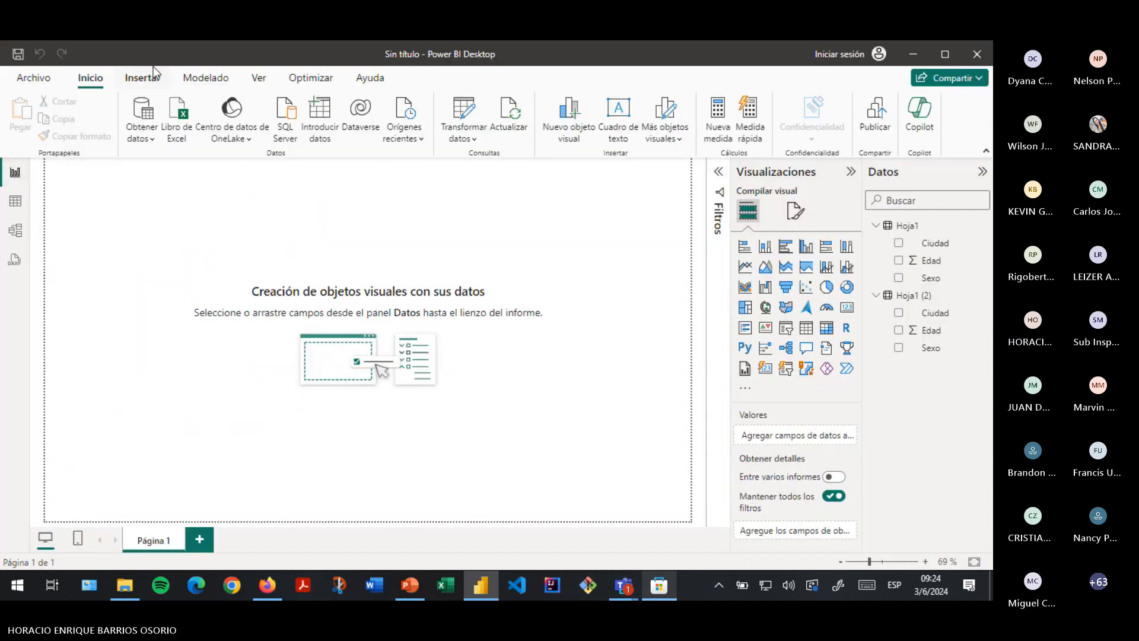
click(202, 81)
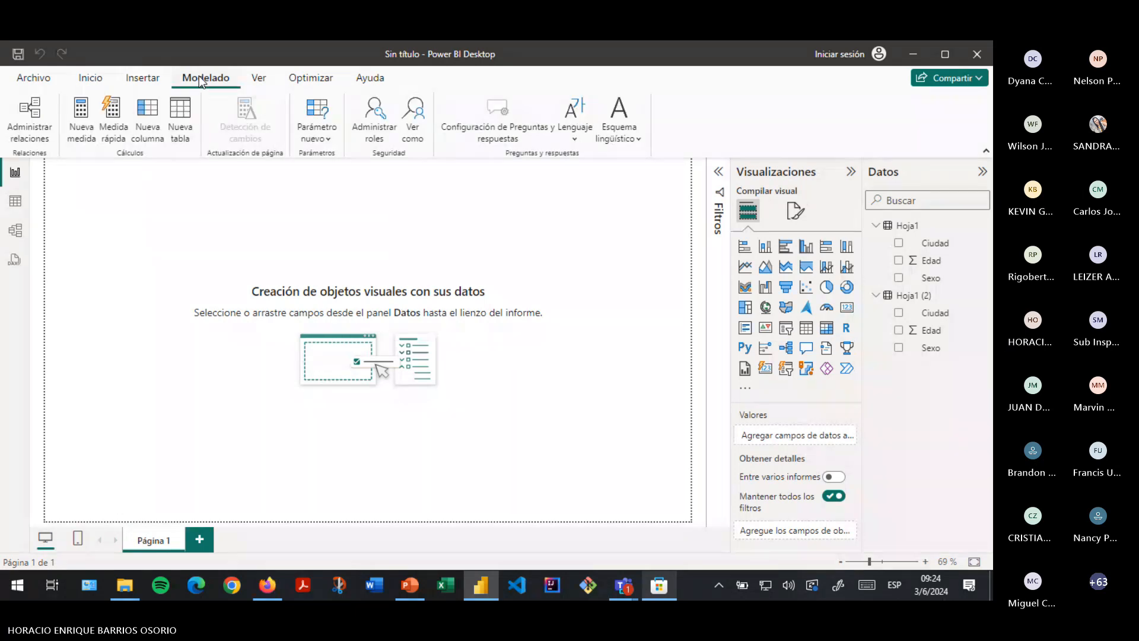
click(262, 82)
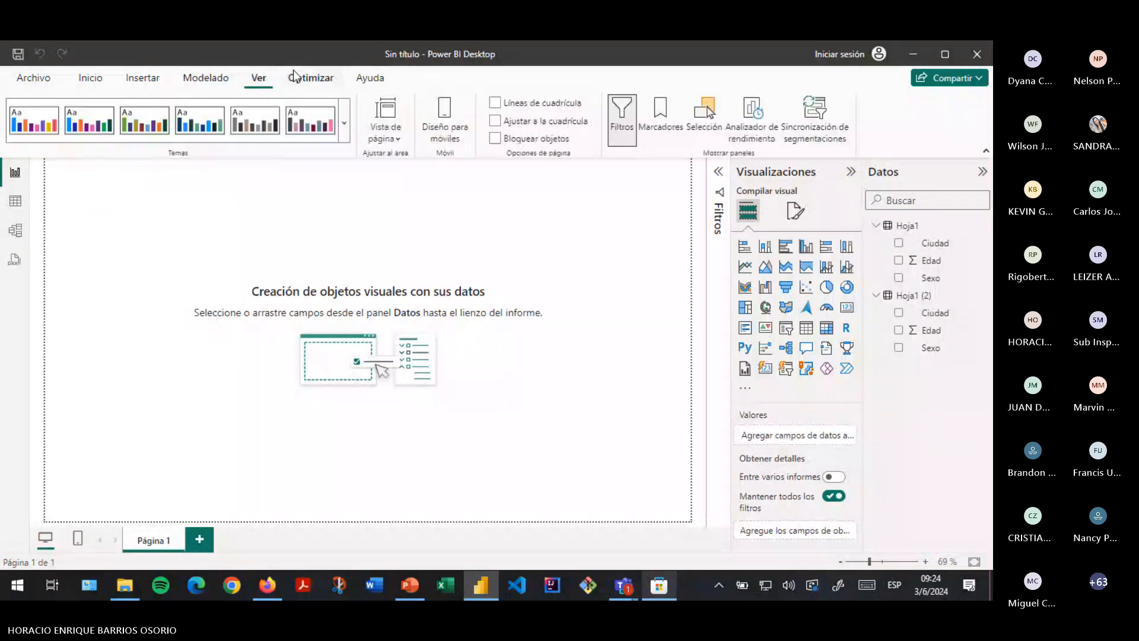
click(295, 75)
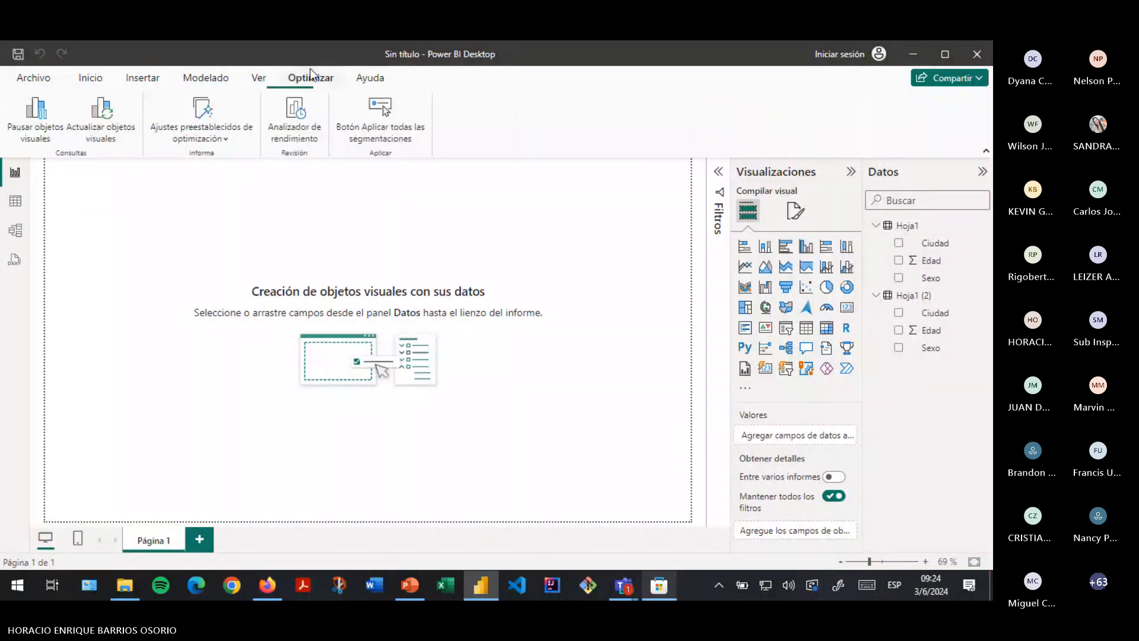
click(193, 79)
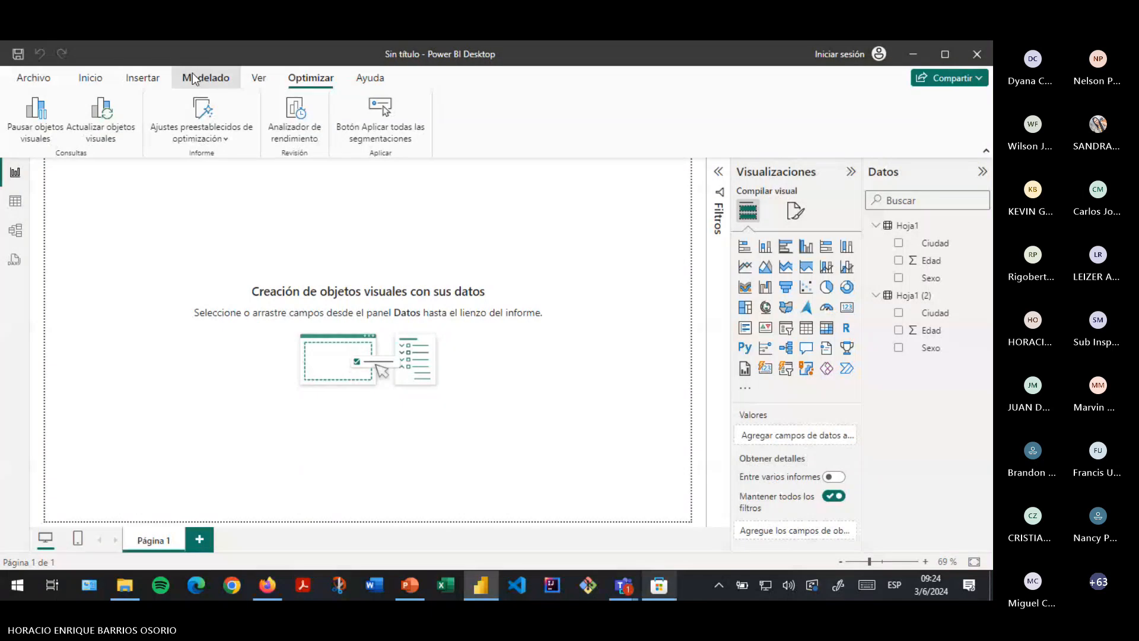
click(127, 80)
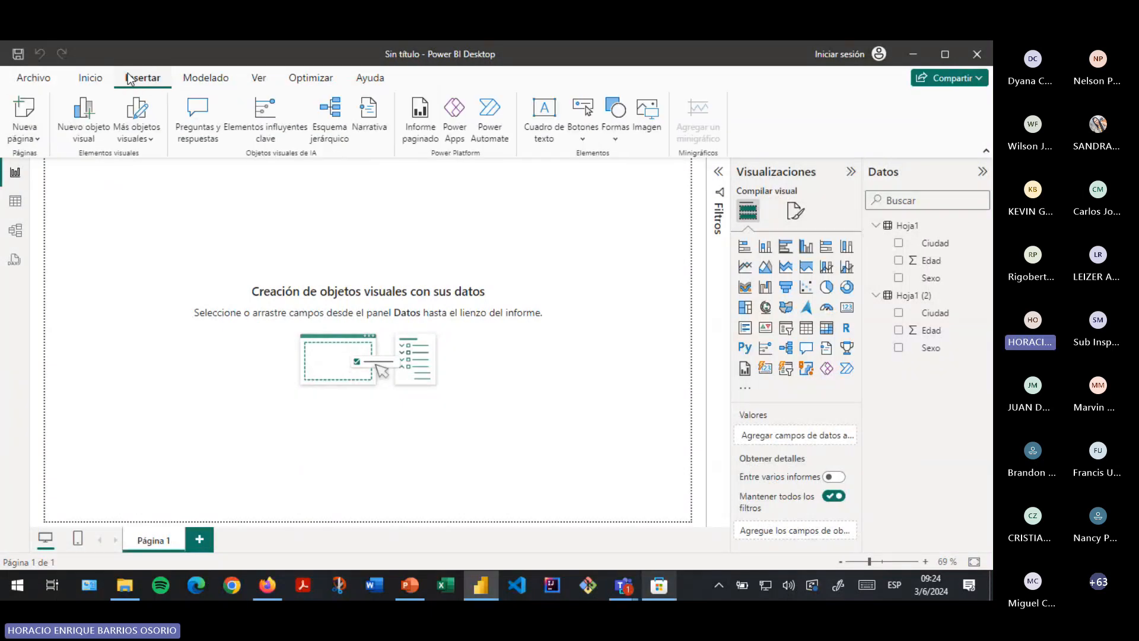
click(90, 78)
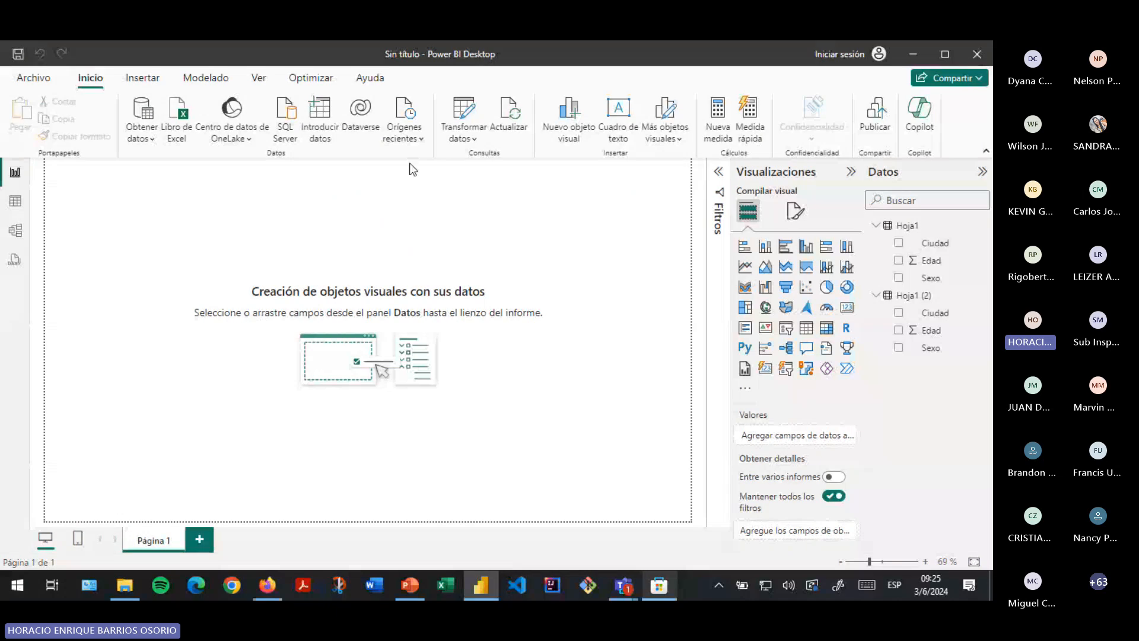
- Open the Power Query Editor from the Transformar datos dropdown on the Inicio tab
click(475, 140)
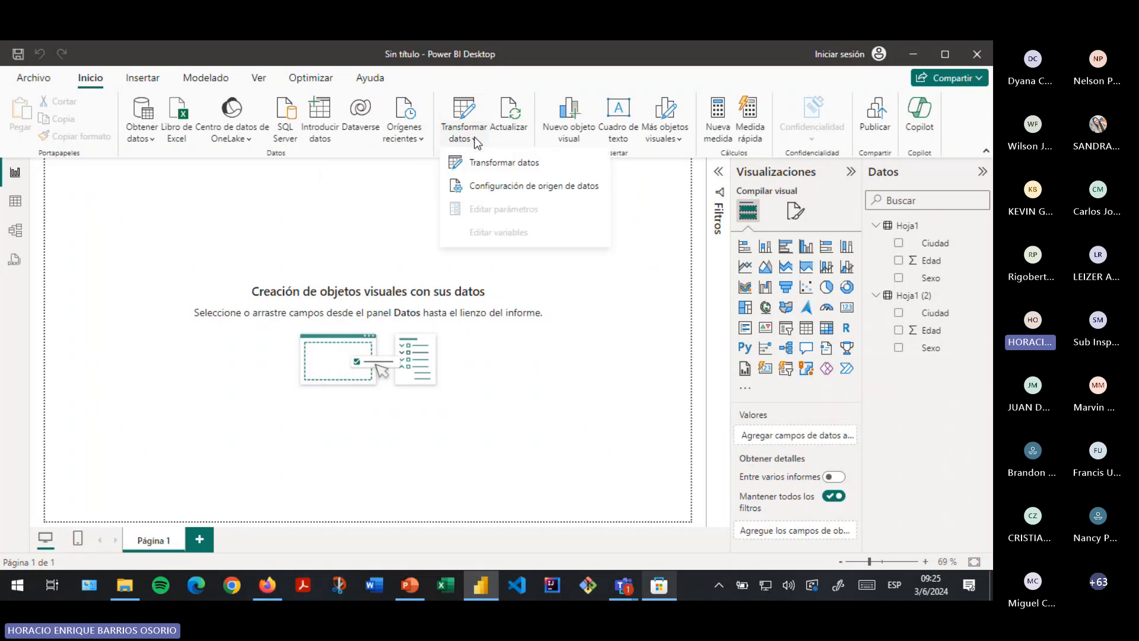
click(533, 168)
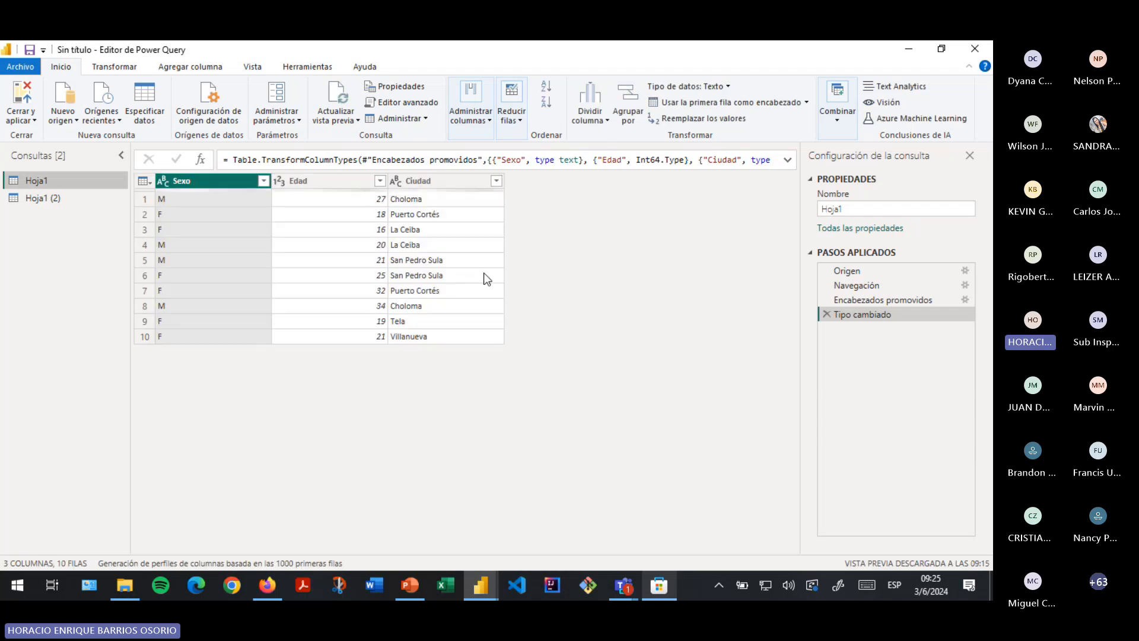
click(44, 197)
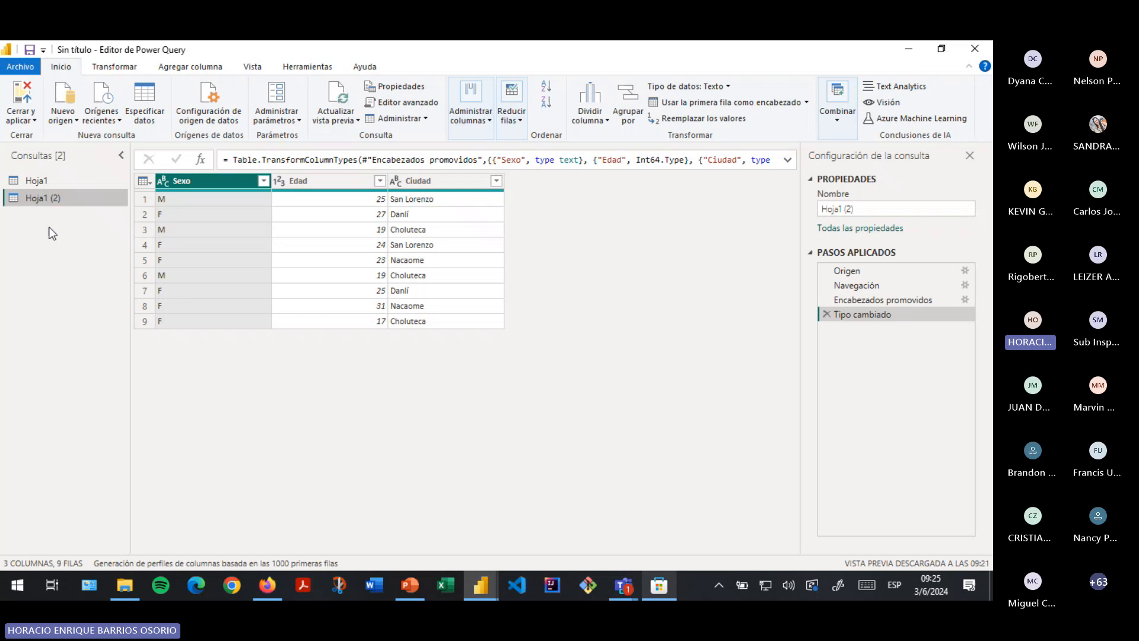
click(37, 186)
click(44, 196)
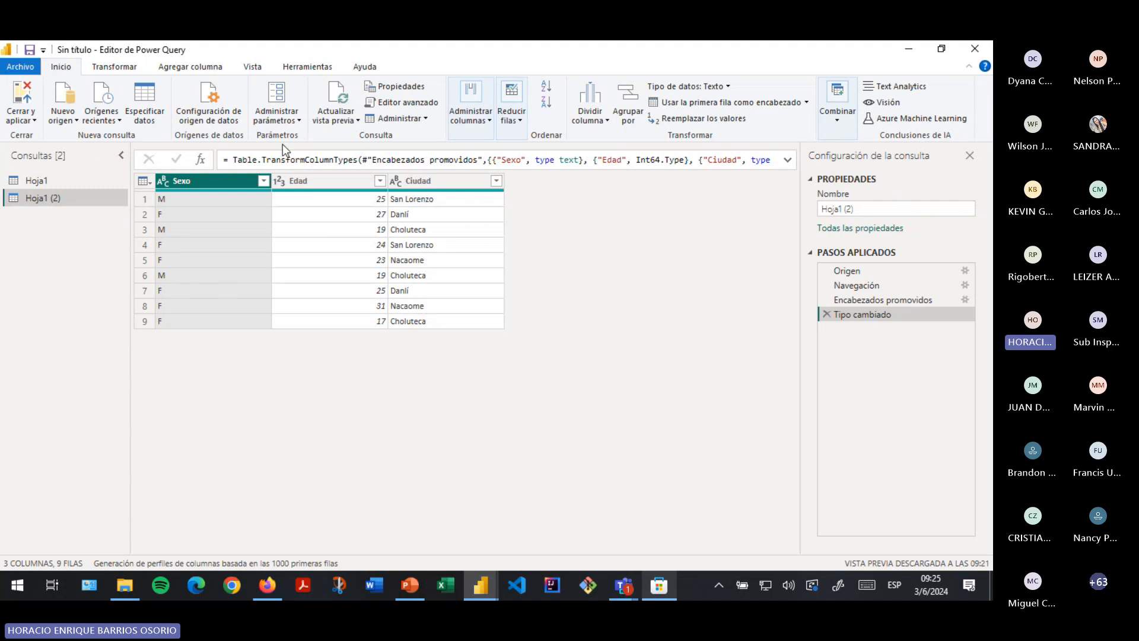
click(308, 184)
click(442, 181)
click(224, 180)
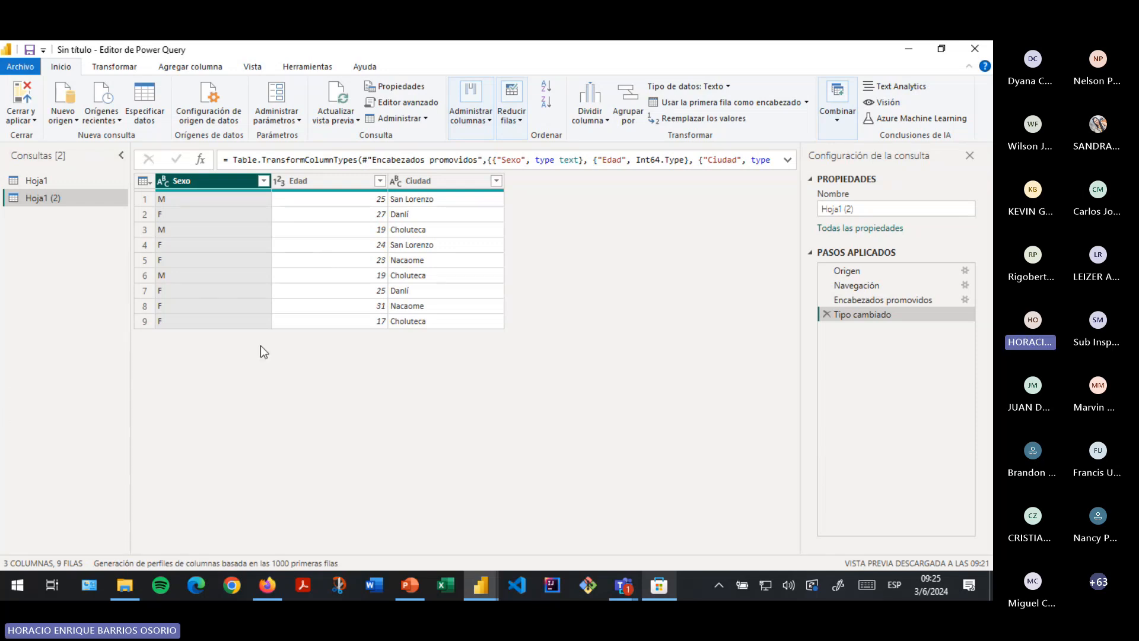
click(418, 181)
click(346, 184)
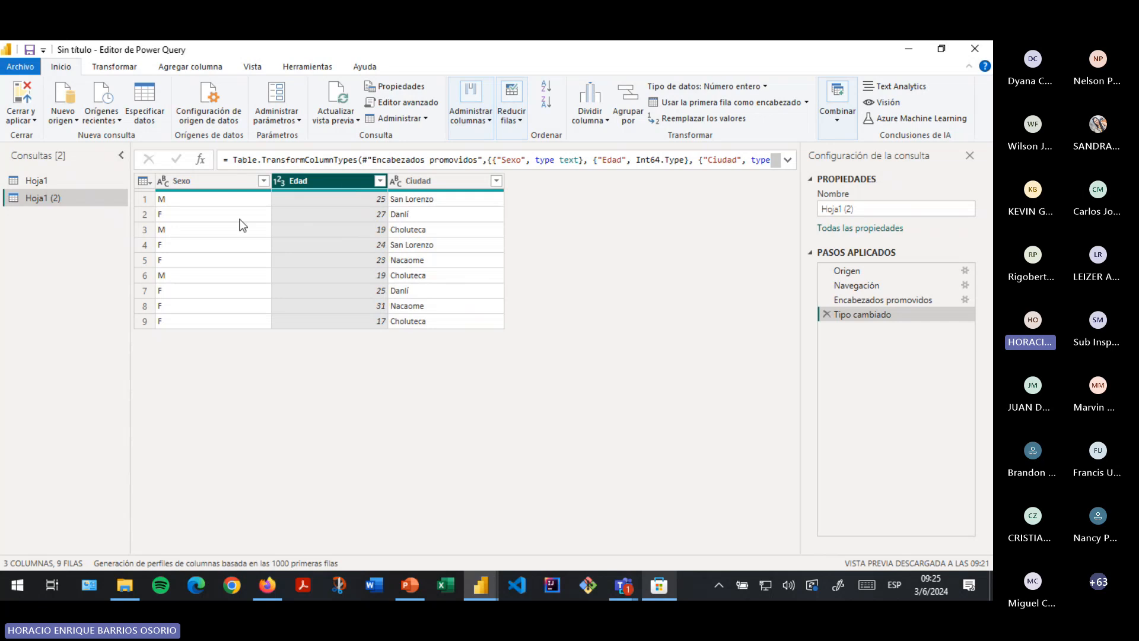
click(211, 182)
click(334, 186)
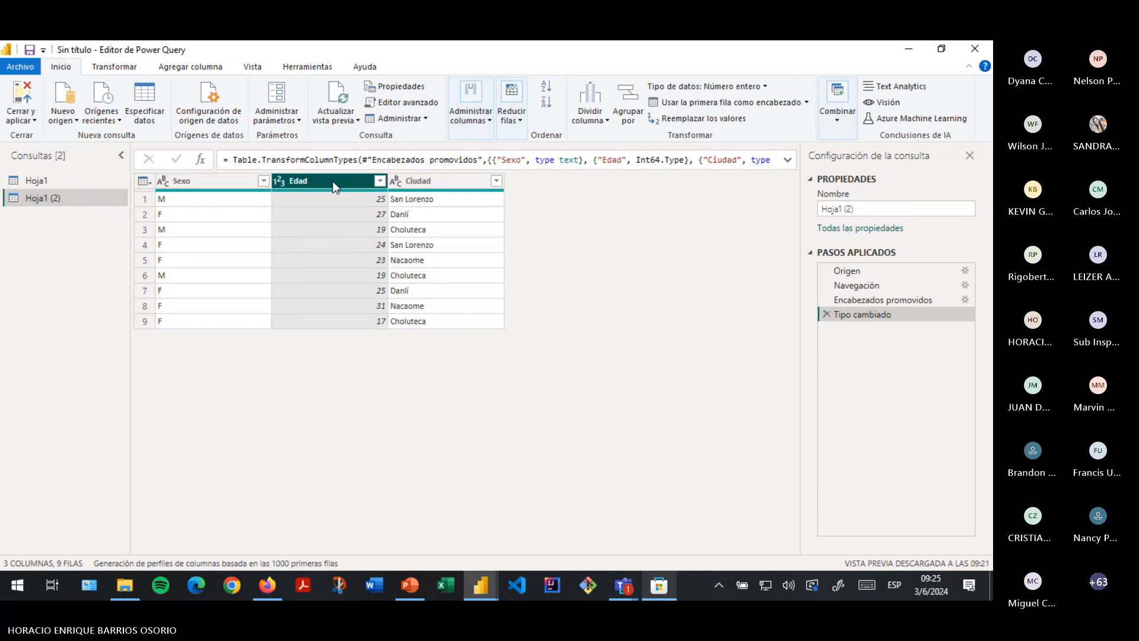
click(410, 181)
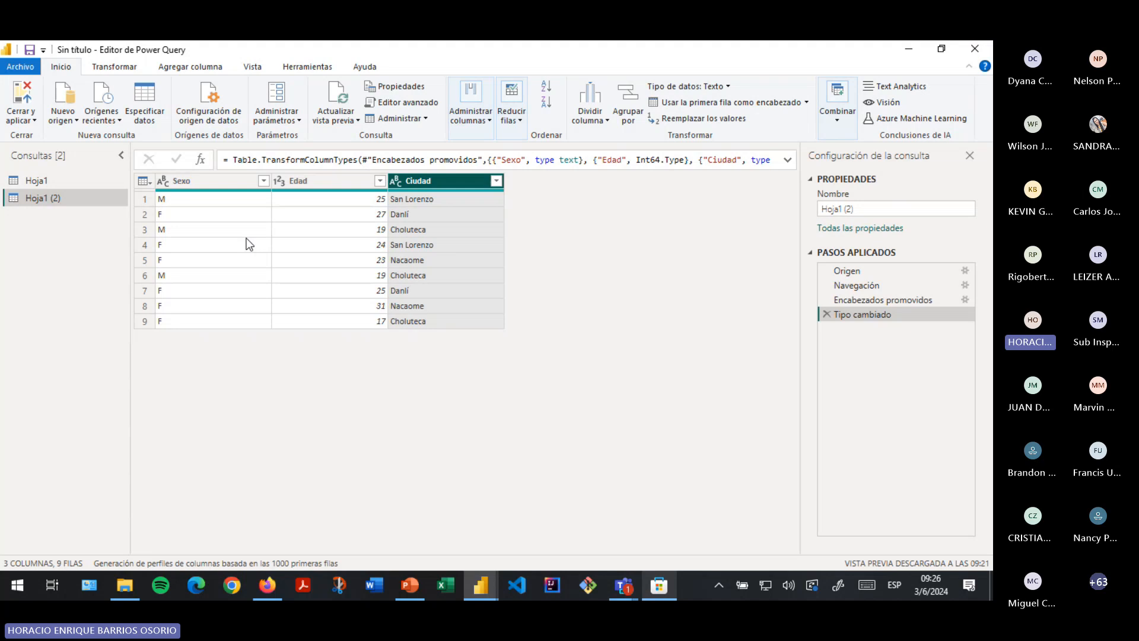
click(36, 179)
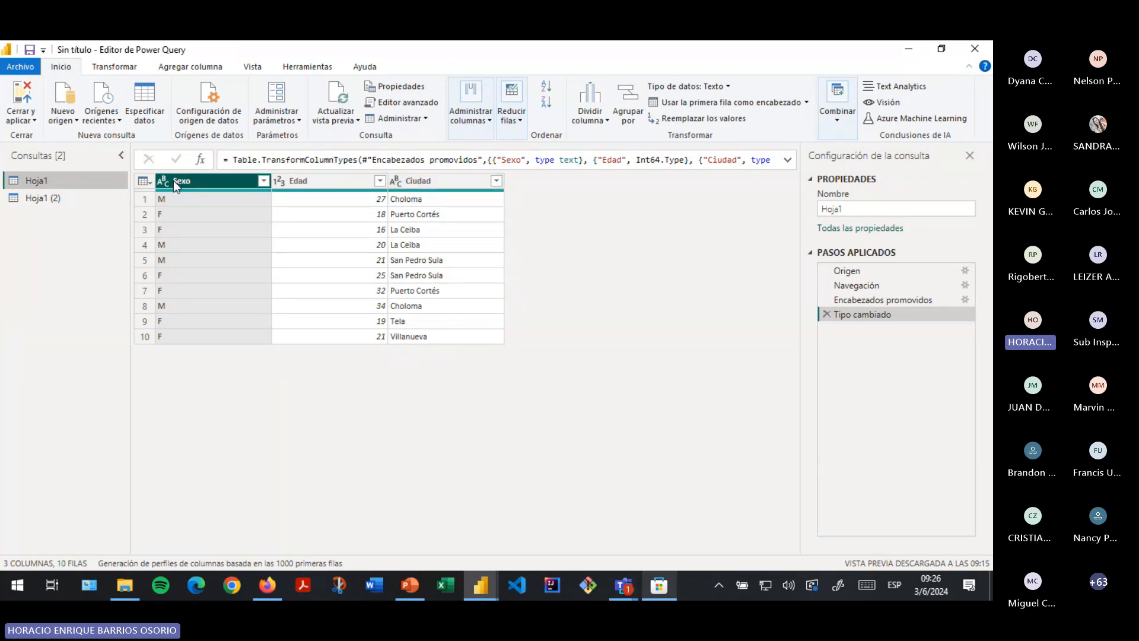
click(424, 184)
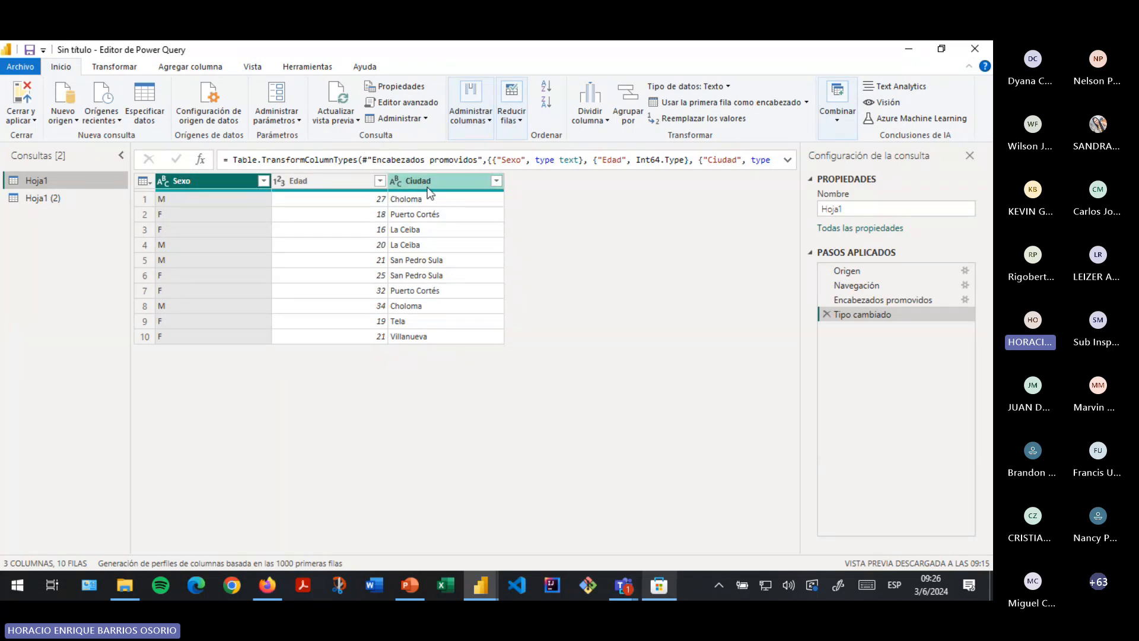
click(178, 181)
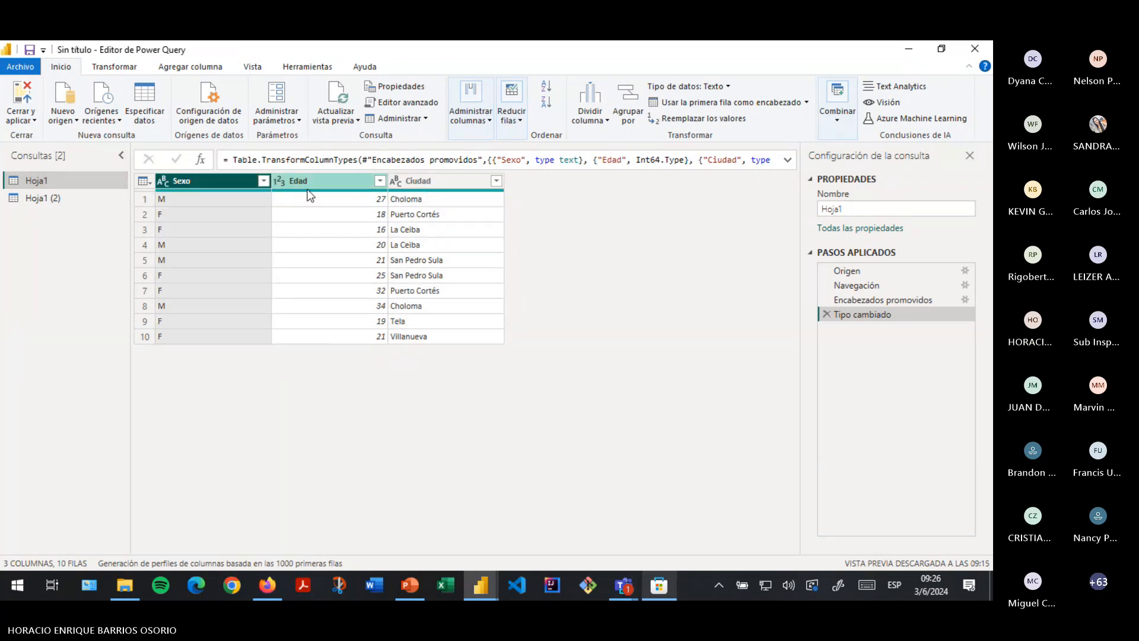
click(435, 184)
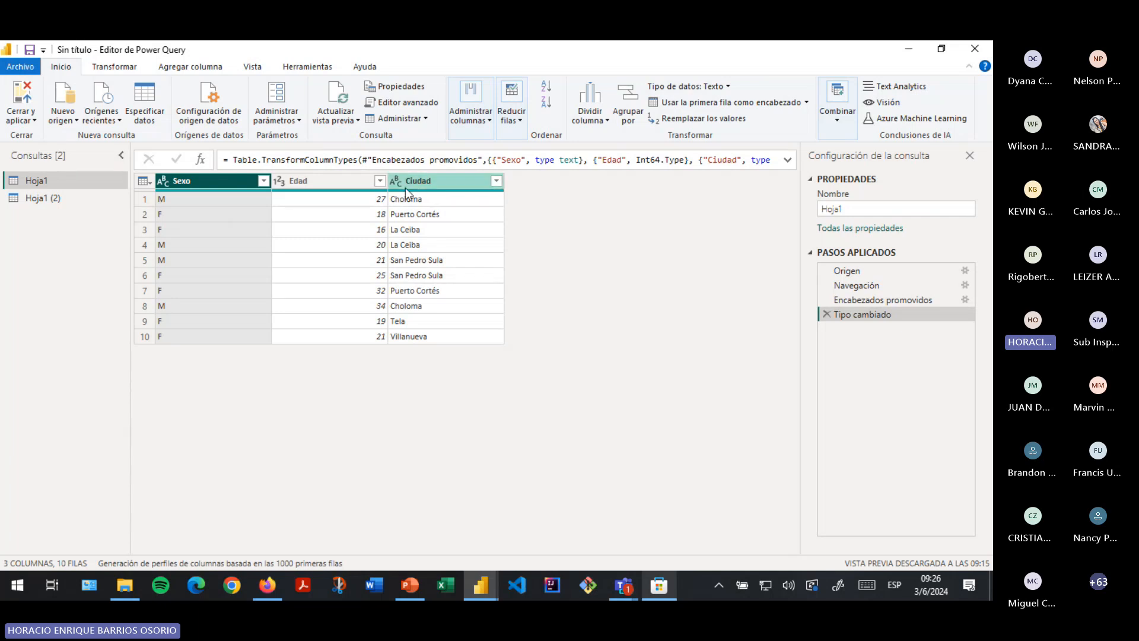
click(299, 184)
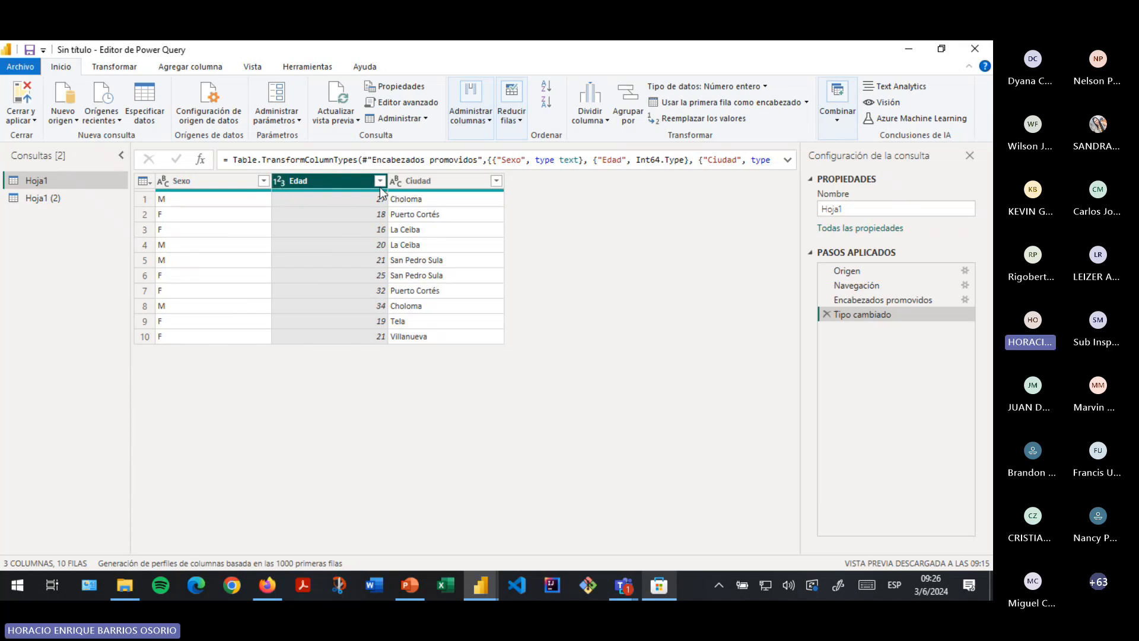
click(399, 188)
click(399, 184)
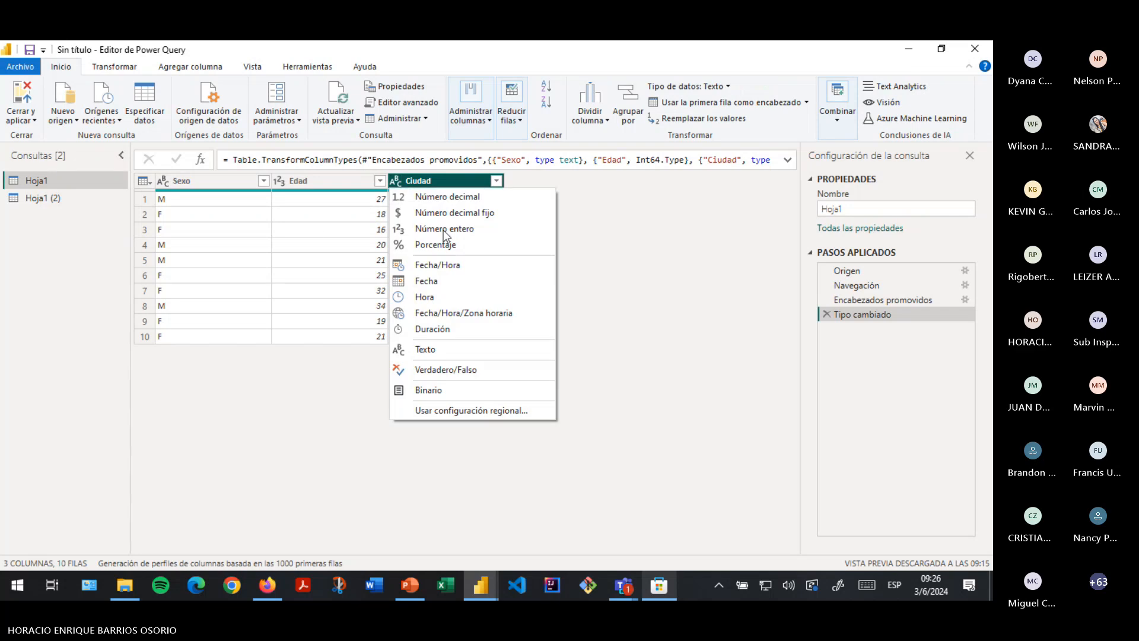
click(654, 233)
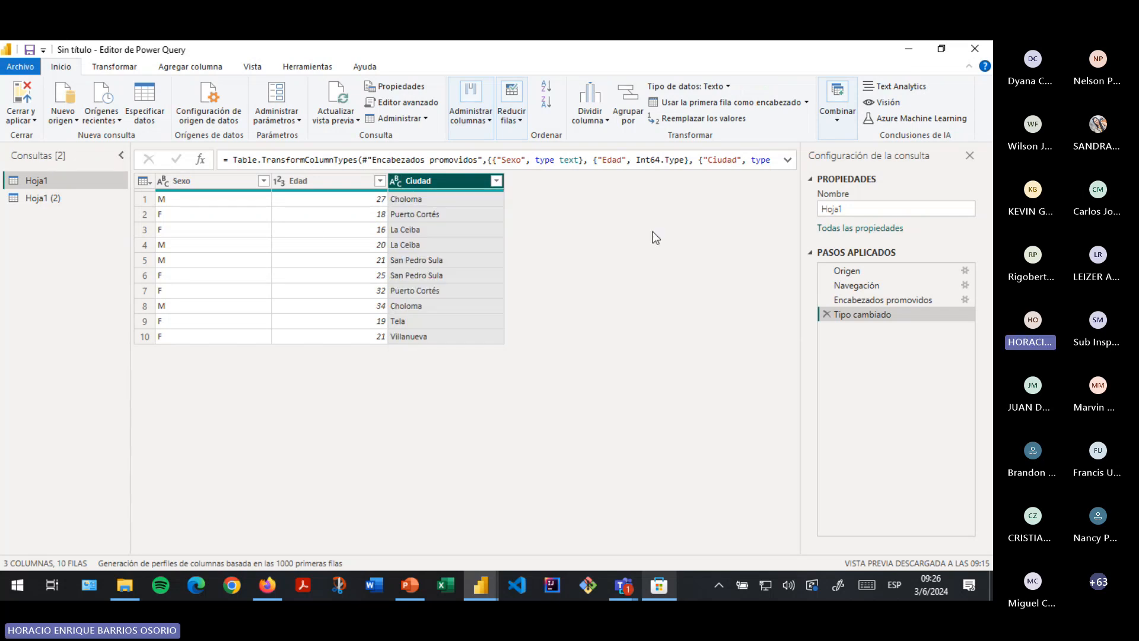
click(265, 245)
click(209, 185)
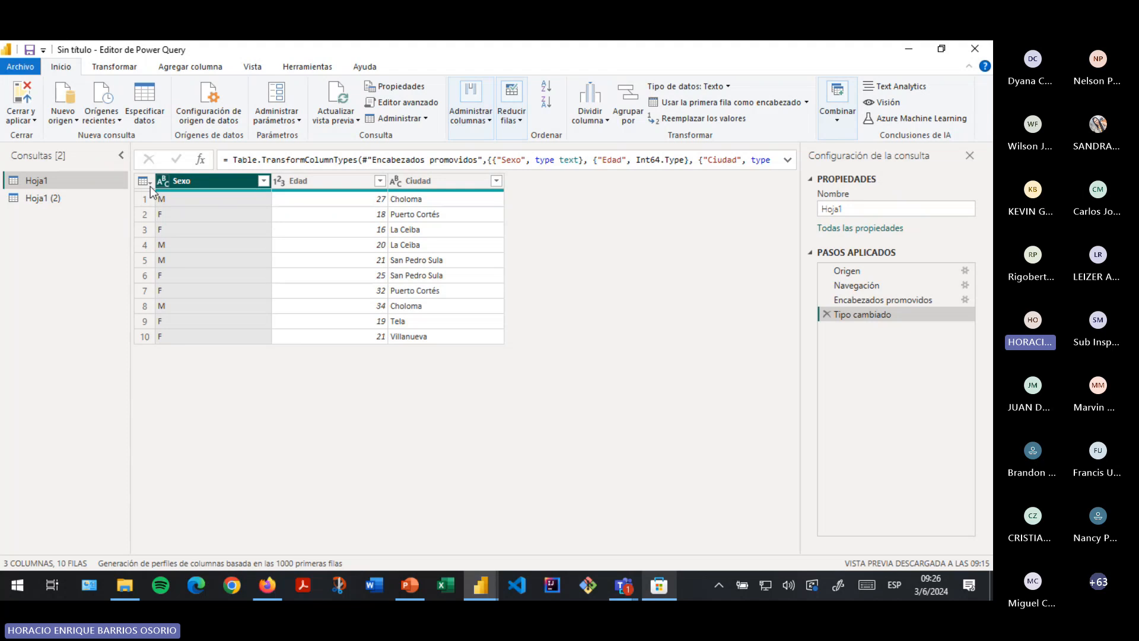
click(42, 181)
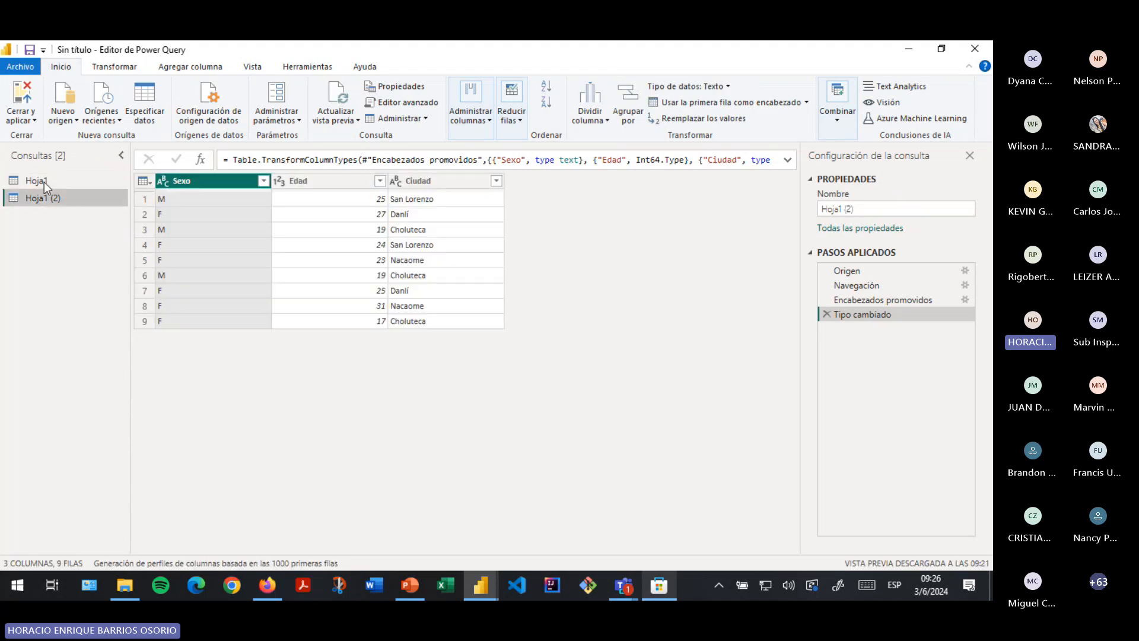
click(43, 183)
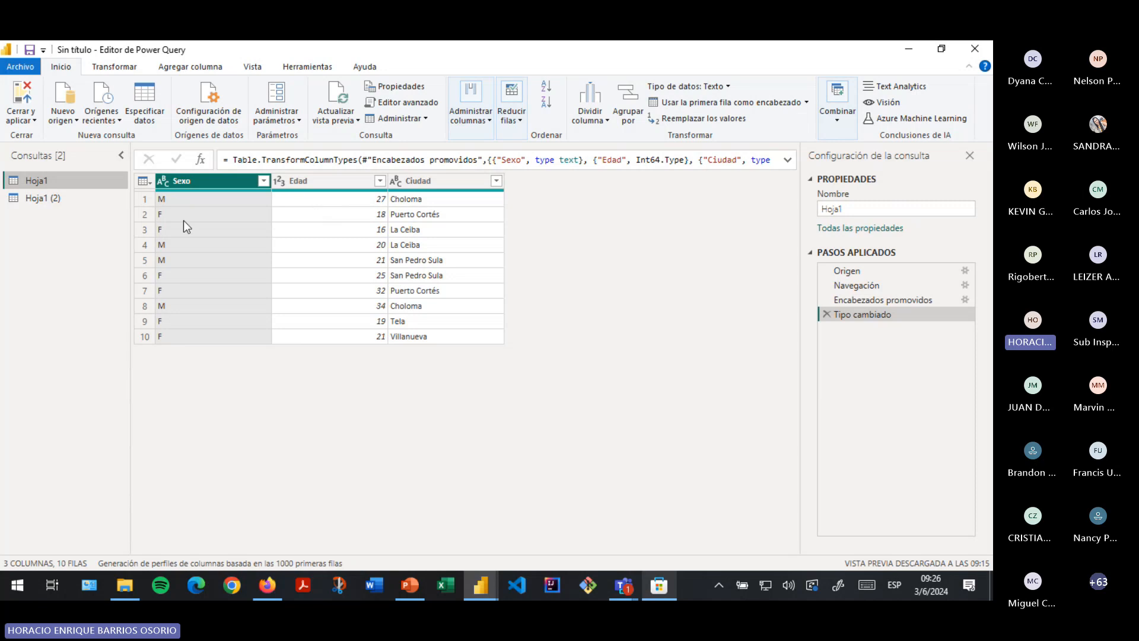
click(60, 197)
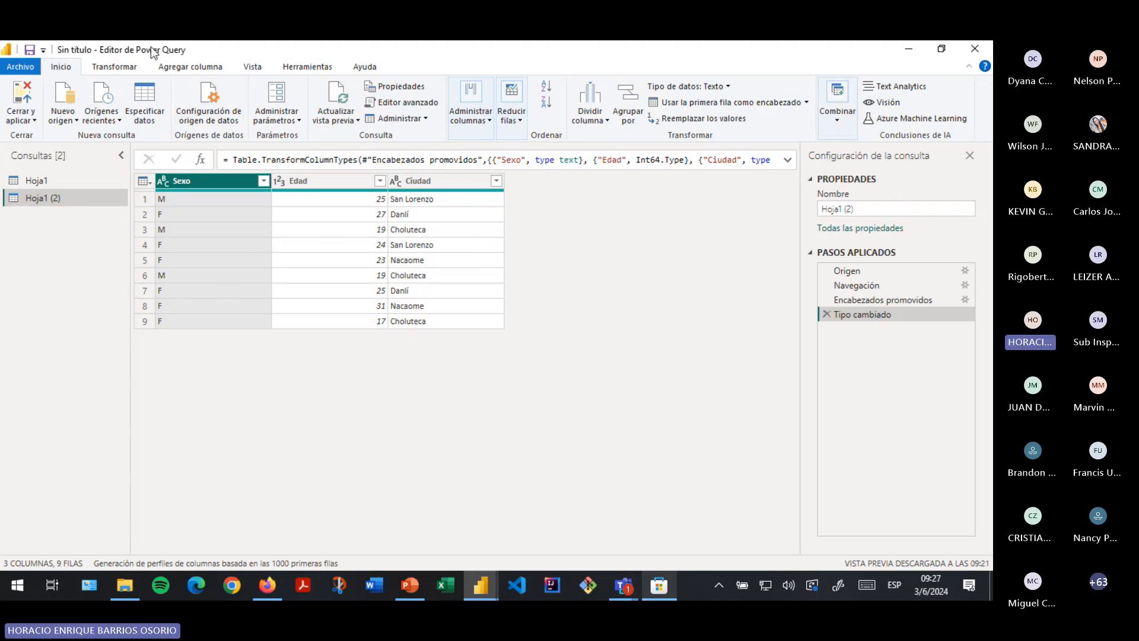
- Browse the transform, add column, view and diagnostics ribbon tabs, then return to Inicio
click(110, 69)
click(196, 68)
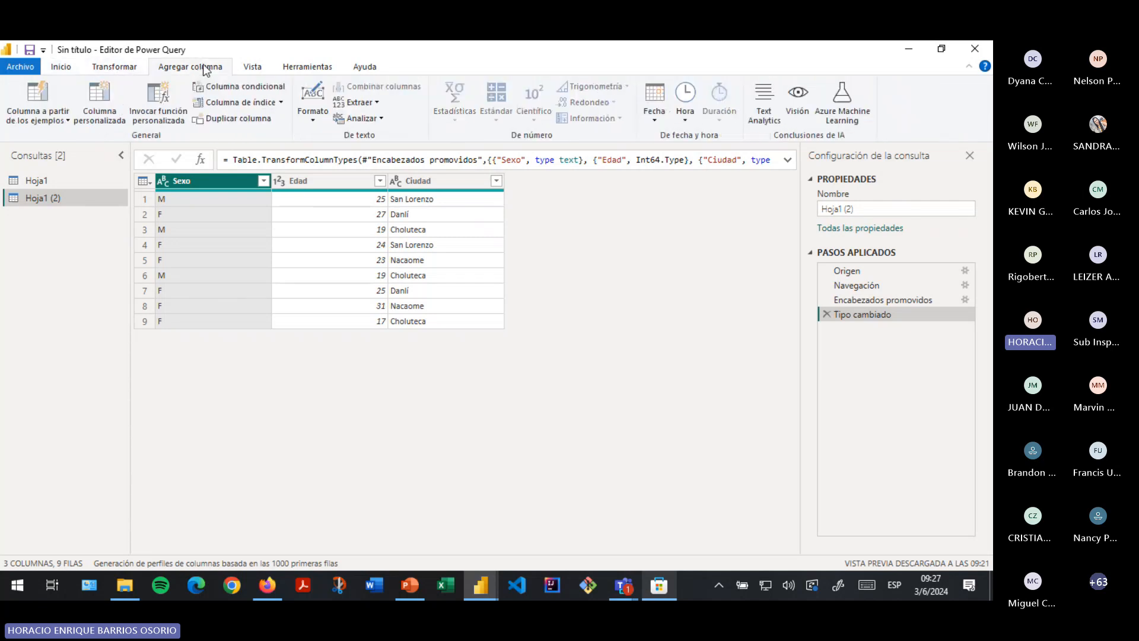
click(261, 69)
click(299, 69)
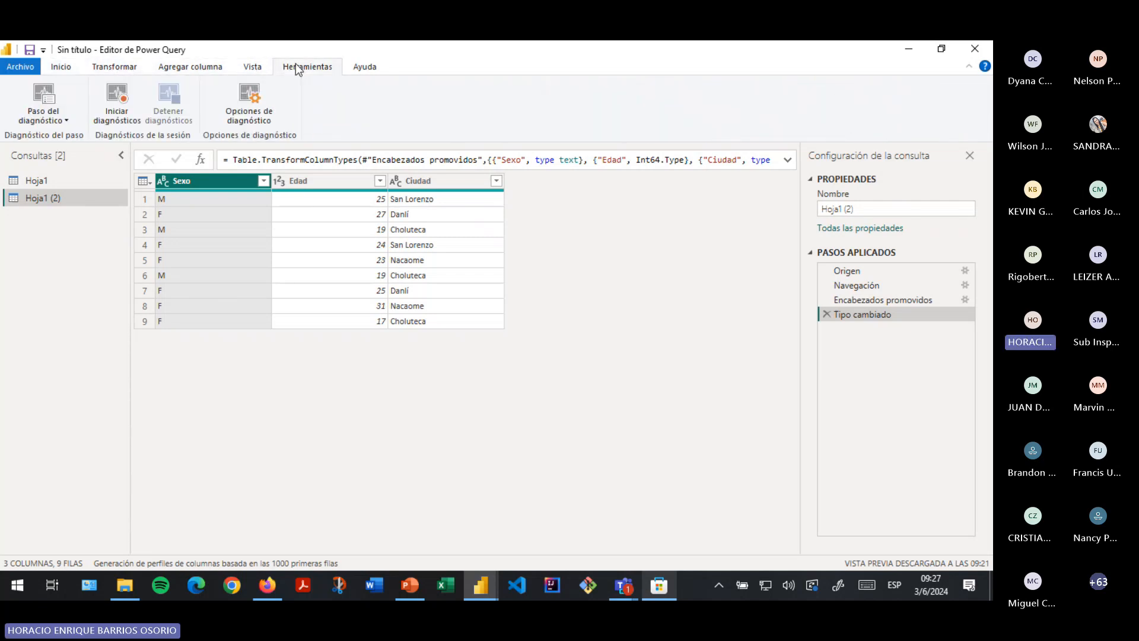
click(67, 71)
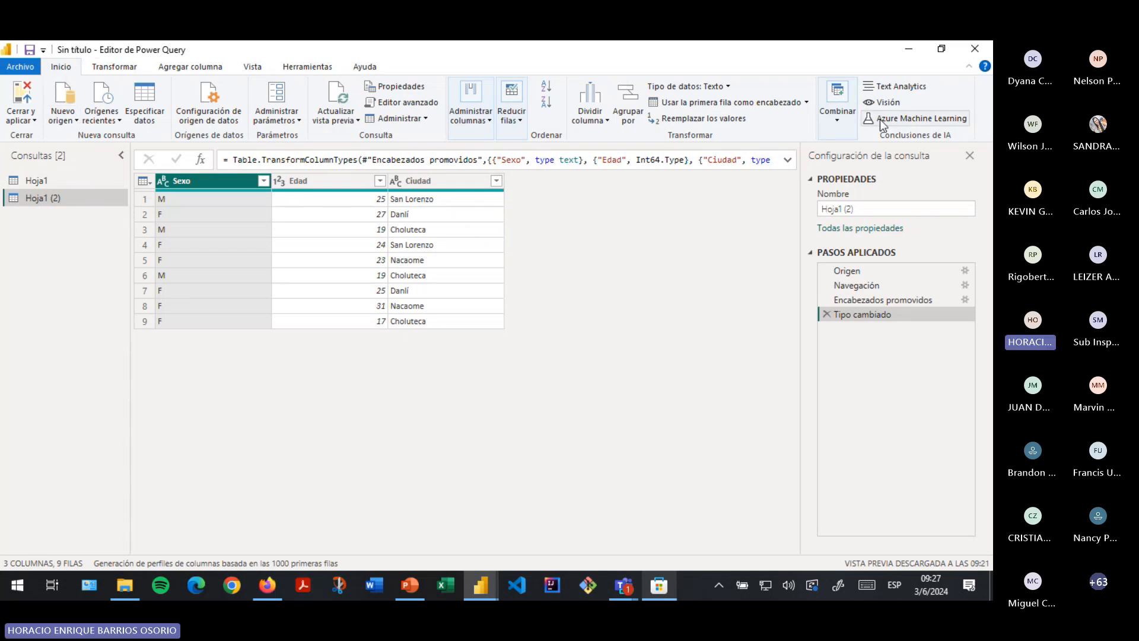
- Look over the Combinar options without choosing, preview Hoja1 (2), then return to Hoja1
click(831, 130)
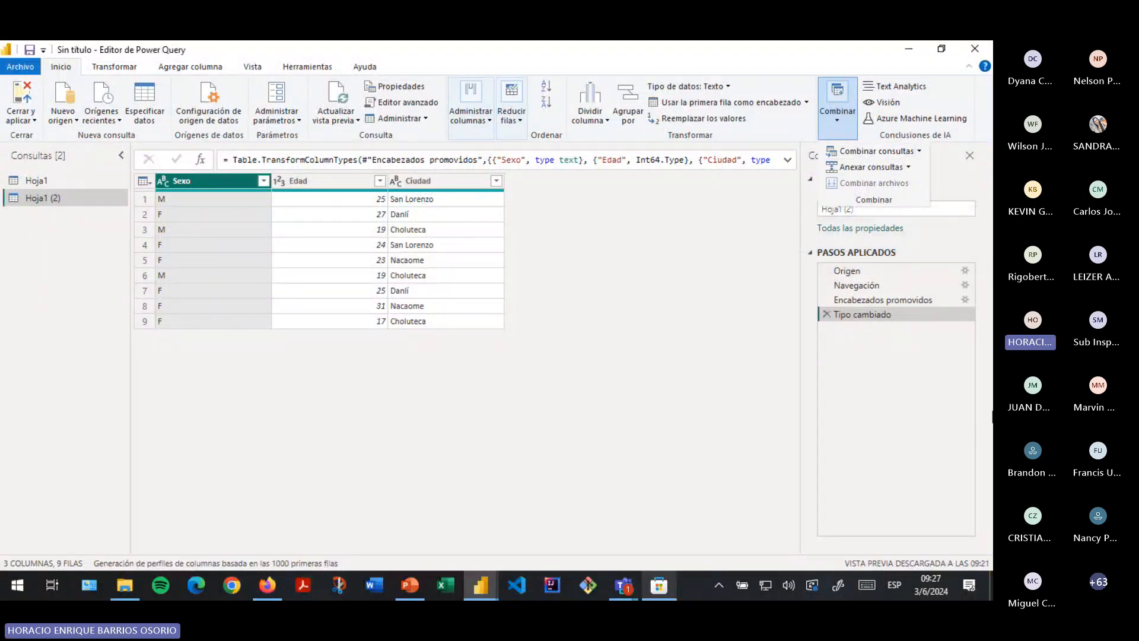
click(337, 350)
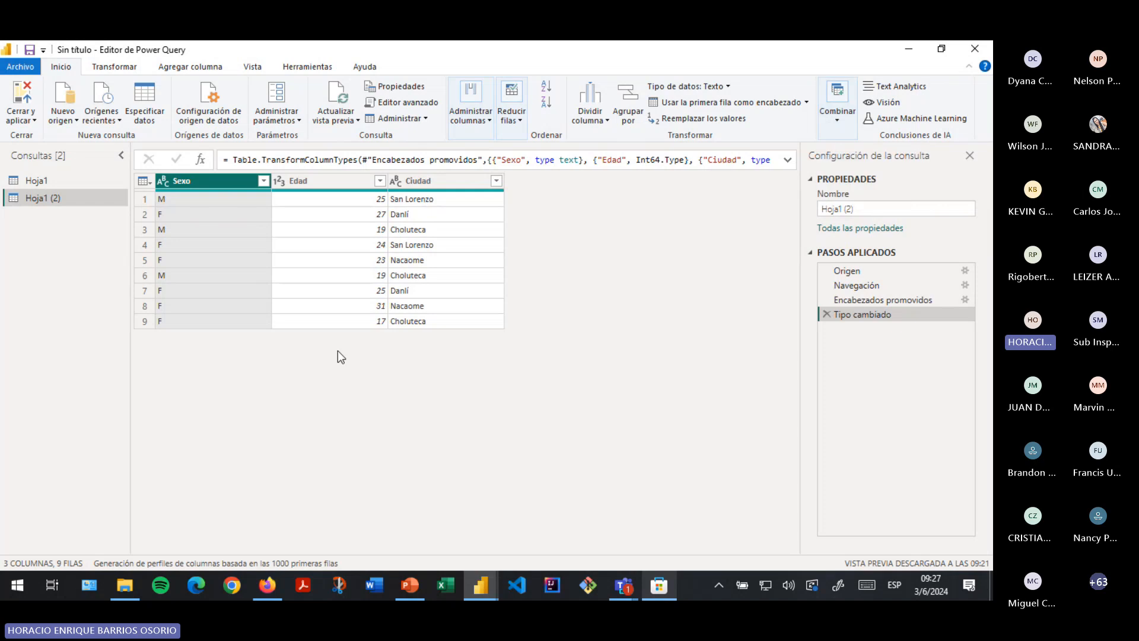
click(48, 184)
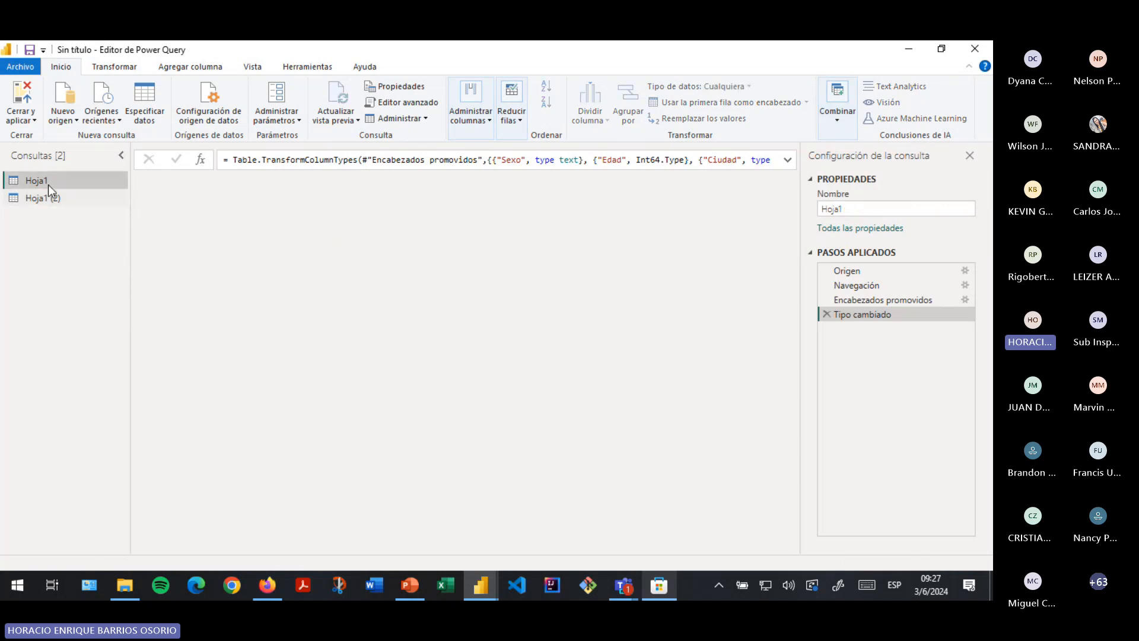
click(48, 197)
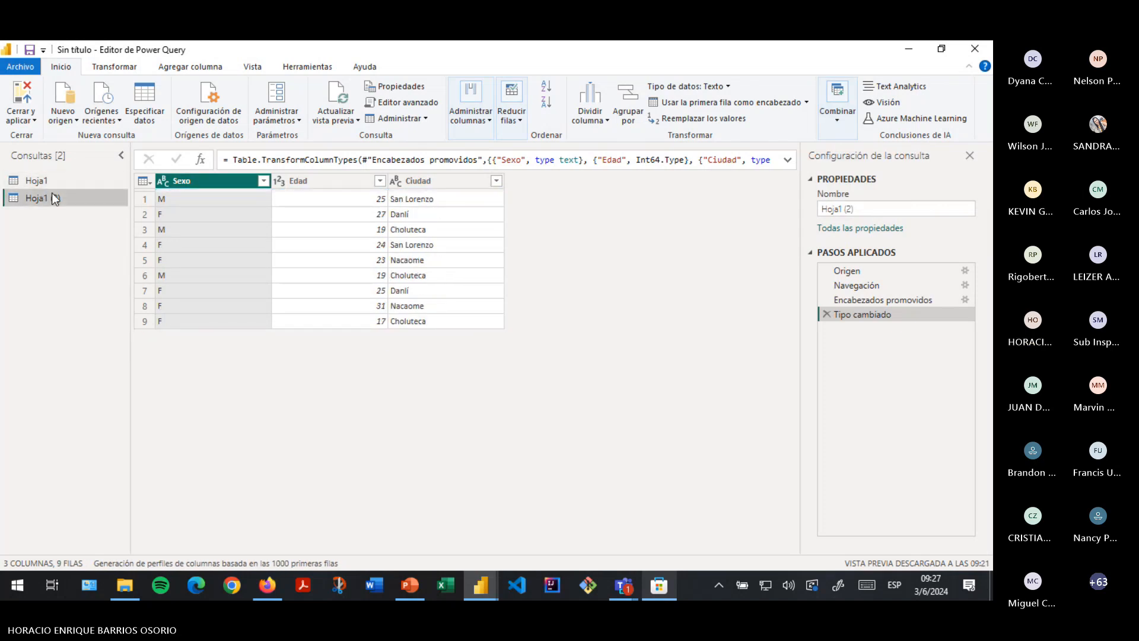
click(59, 179)
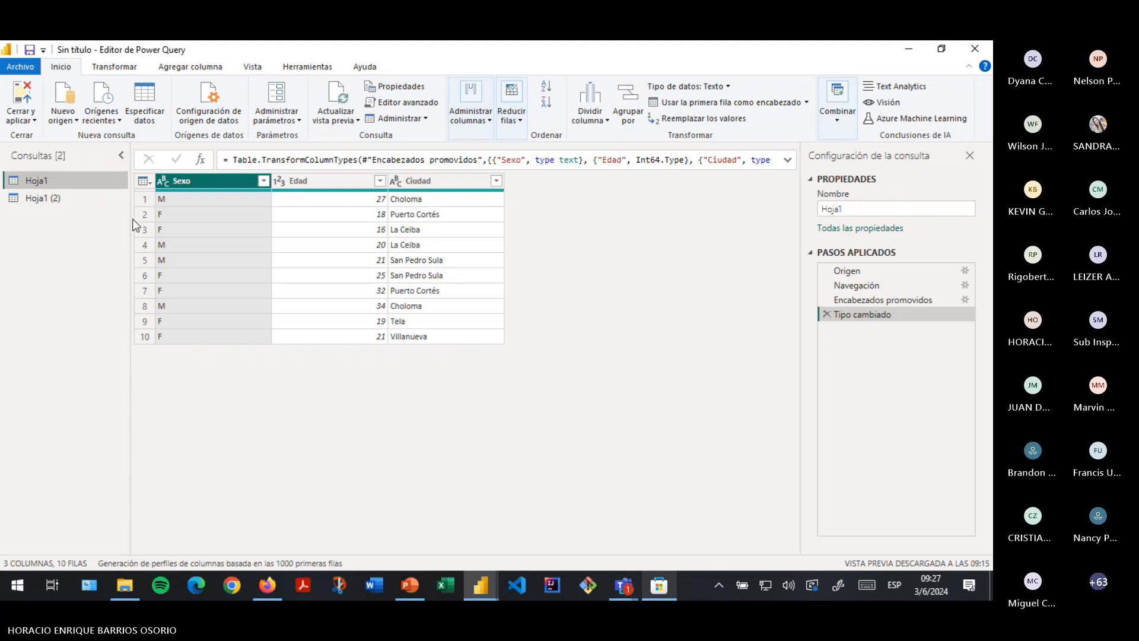
- Start Combinar consultas on Hoja1 and open the second-table dropdown
click(849, 112)
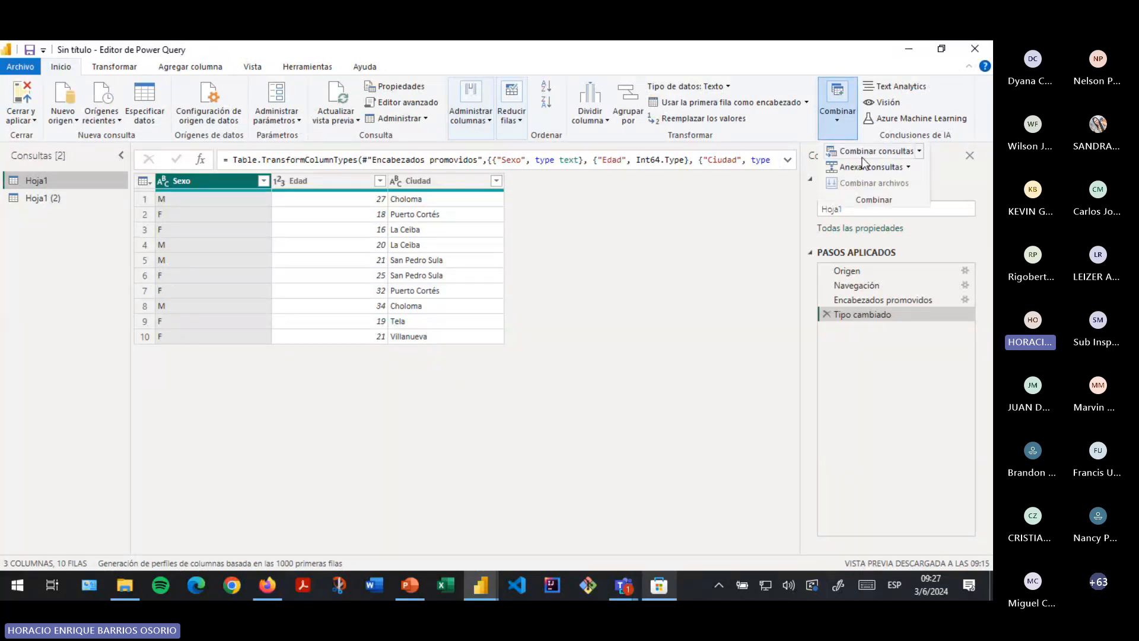
click(895, 153)
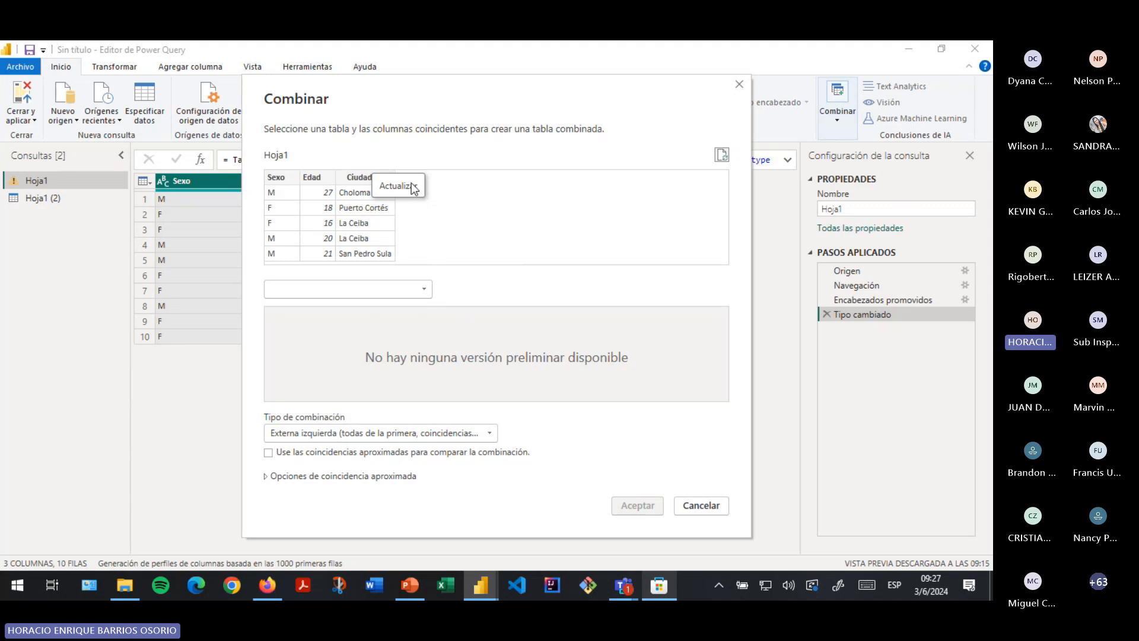
click(427, 291)
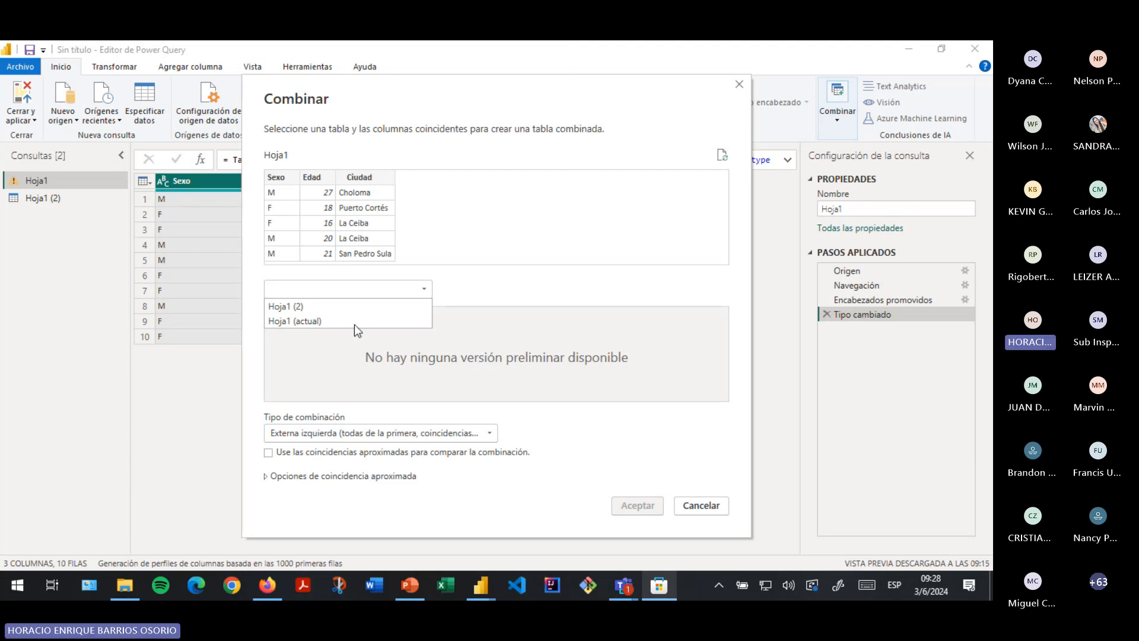
- Pair Hoja1 with Hoja1 (2) using the Externa completa (todas las filas de ambas) join
click(297, 307)
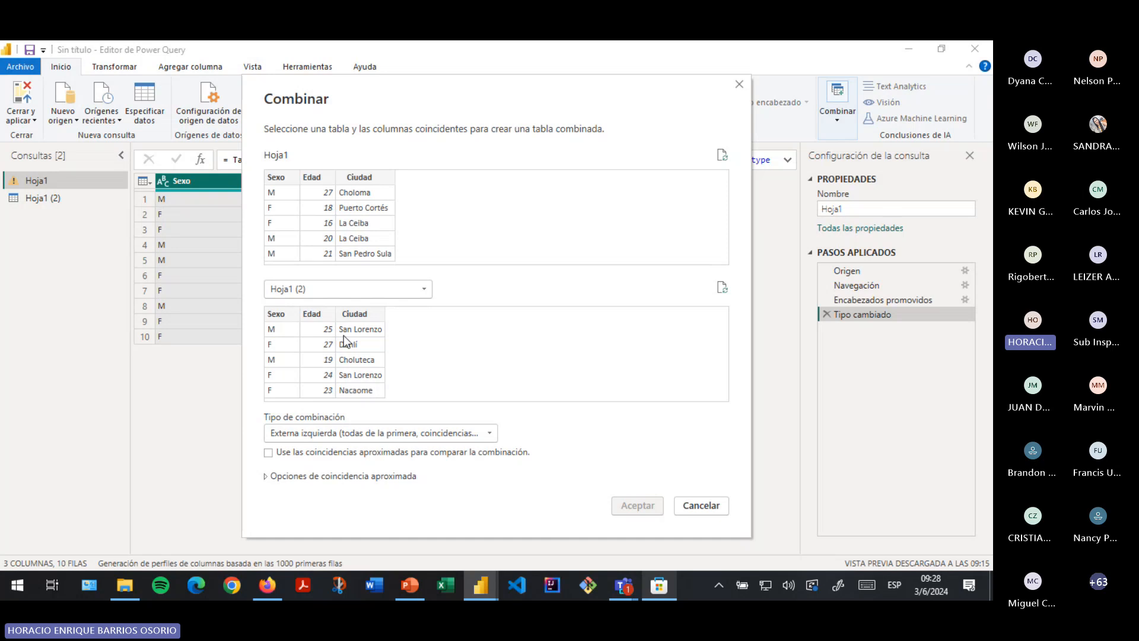
click(478, 435)
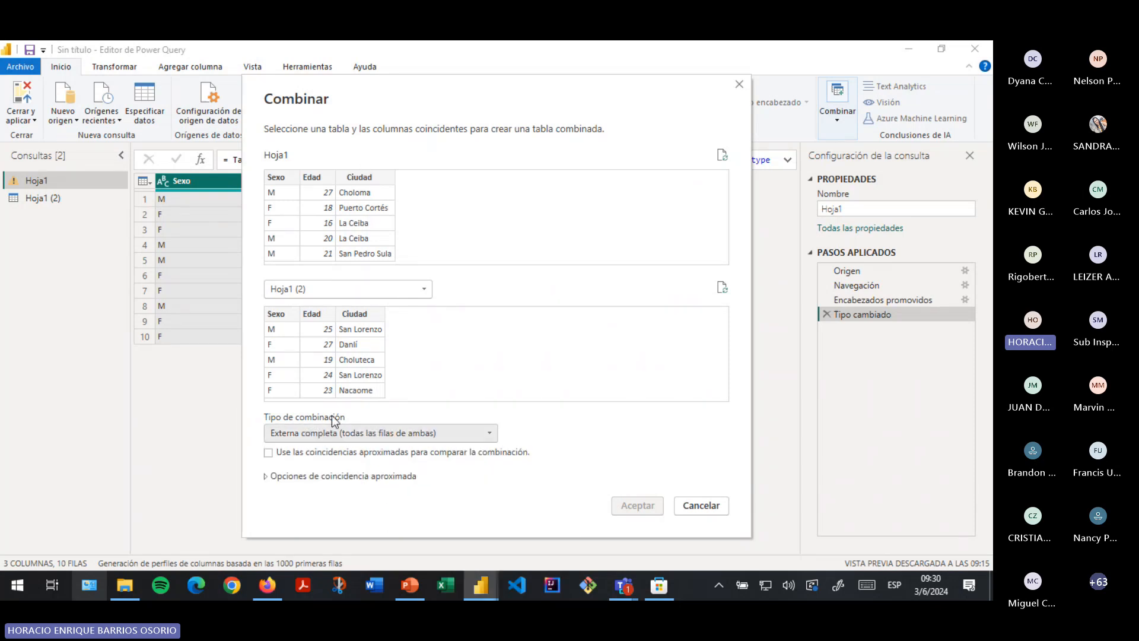
- Enable approximate matching, review its expanded options, then uncheck 'Use las coincidencias aproximadas' again
click(269, 453)
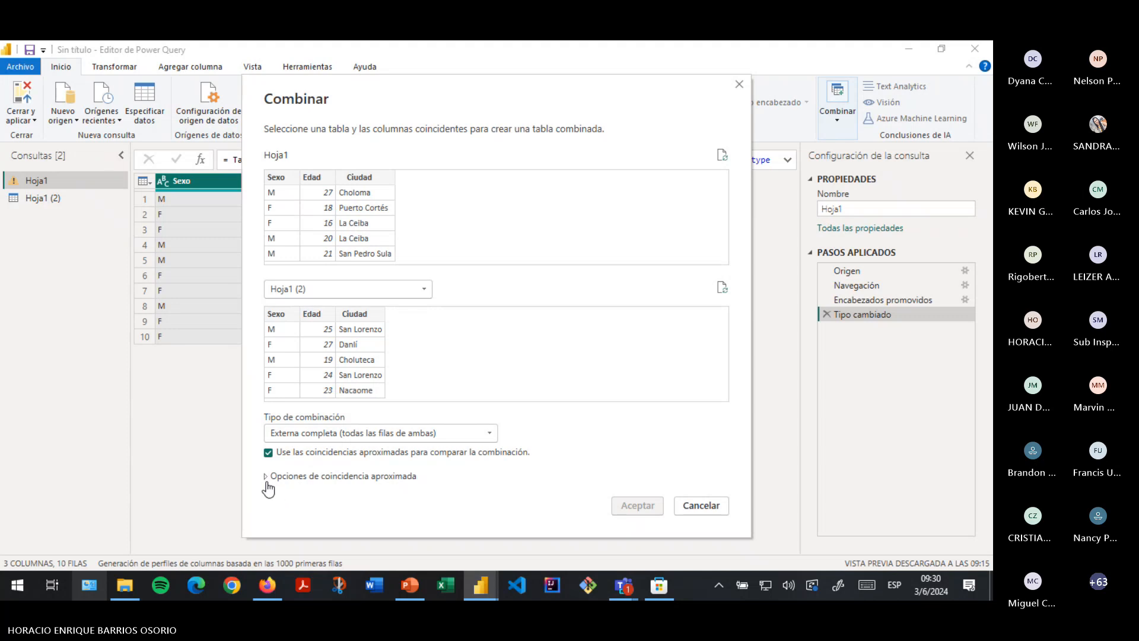
click(270, 479)
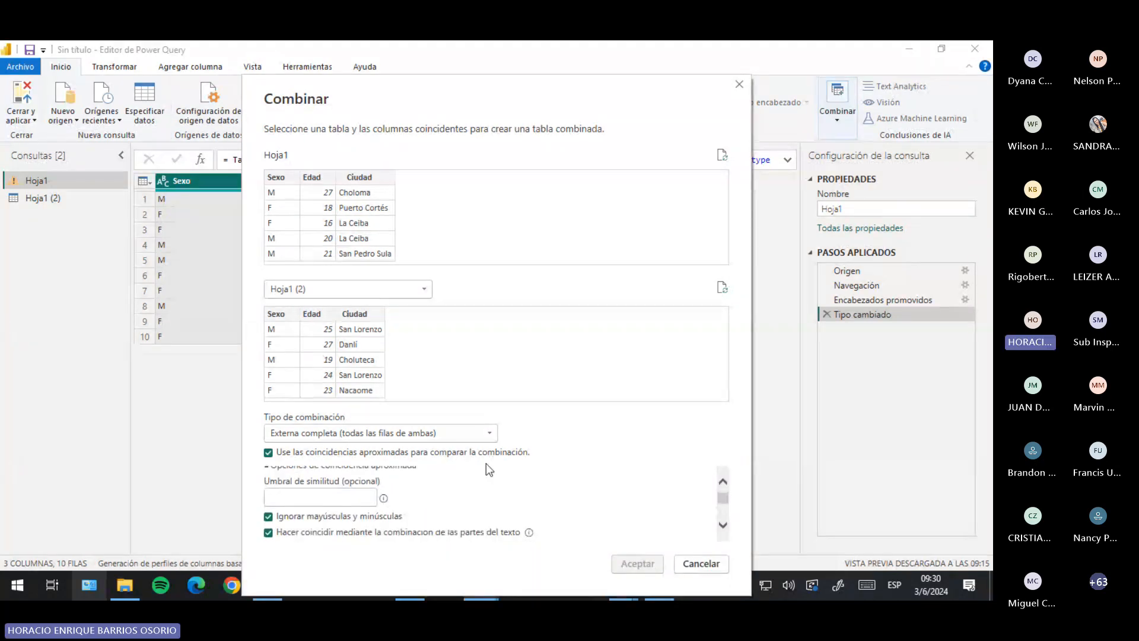
mouse_move(383, 500)
scroll(332, 493, up, 1)
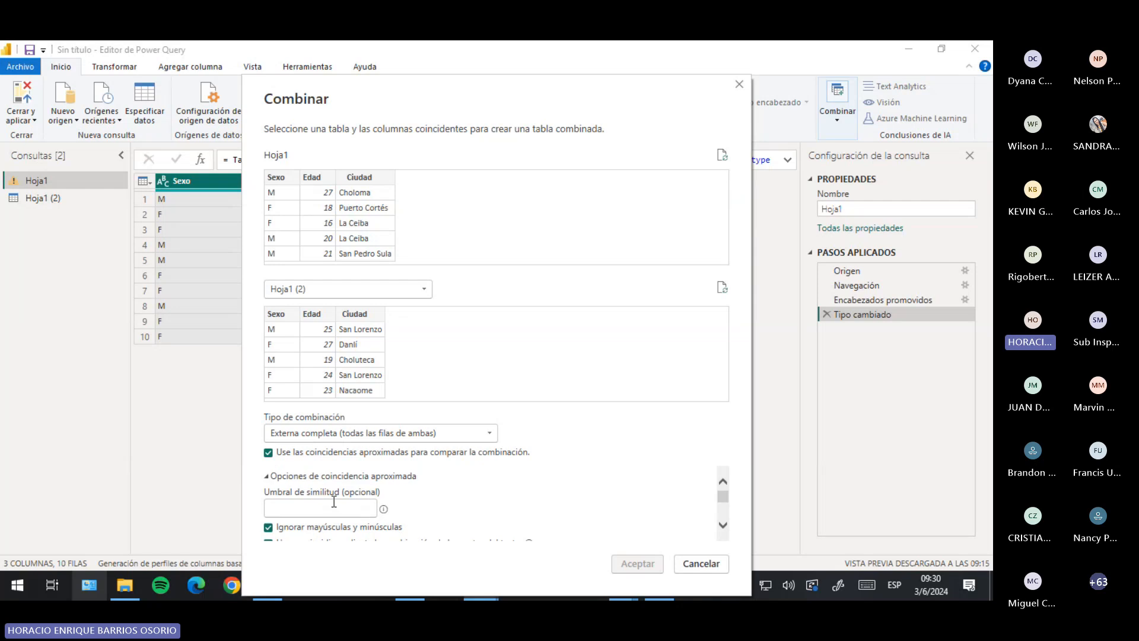
scroll(298, 485, down, 1)
scroll(299, 486, down, 1)
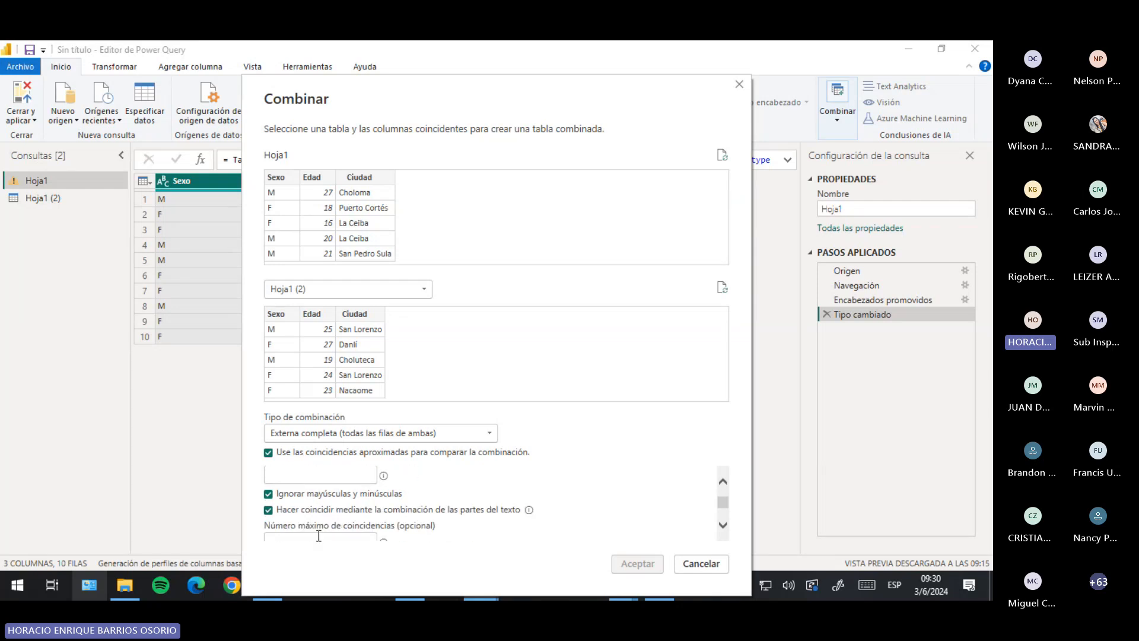
scroll(274, 500, down, 1)
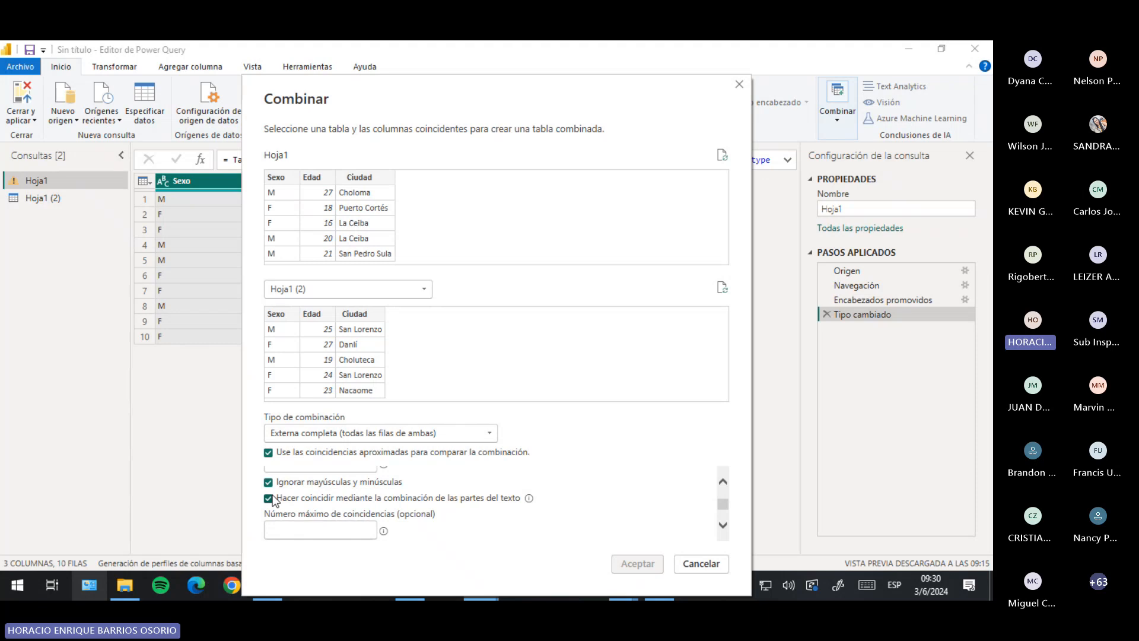
scroll(304, 501, down, 2)
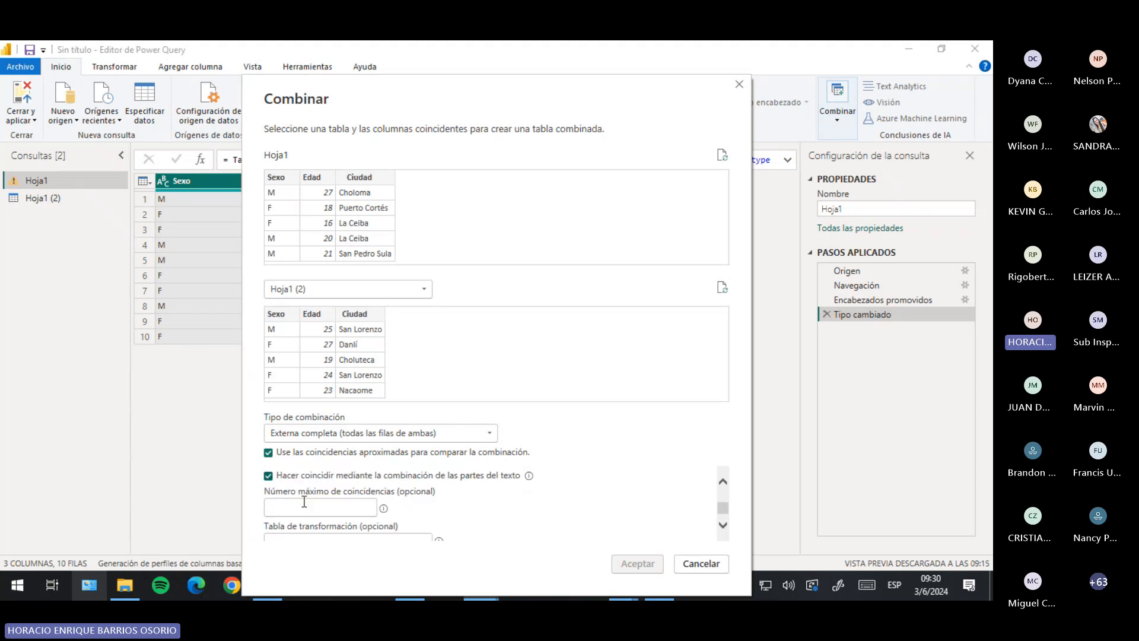
scroll(304, 502, up, 3)
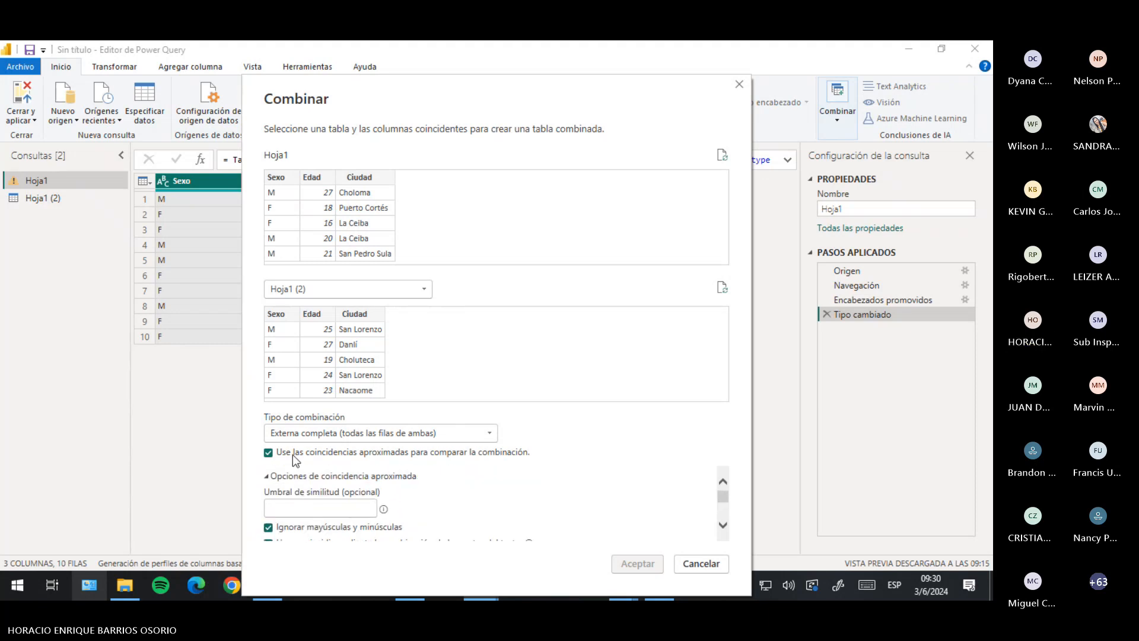
click(268, 452)
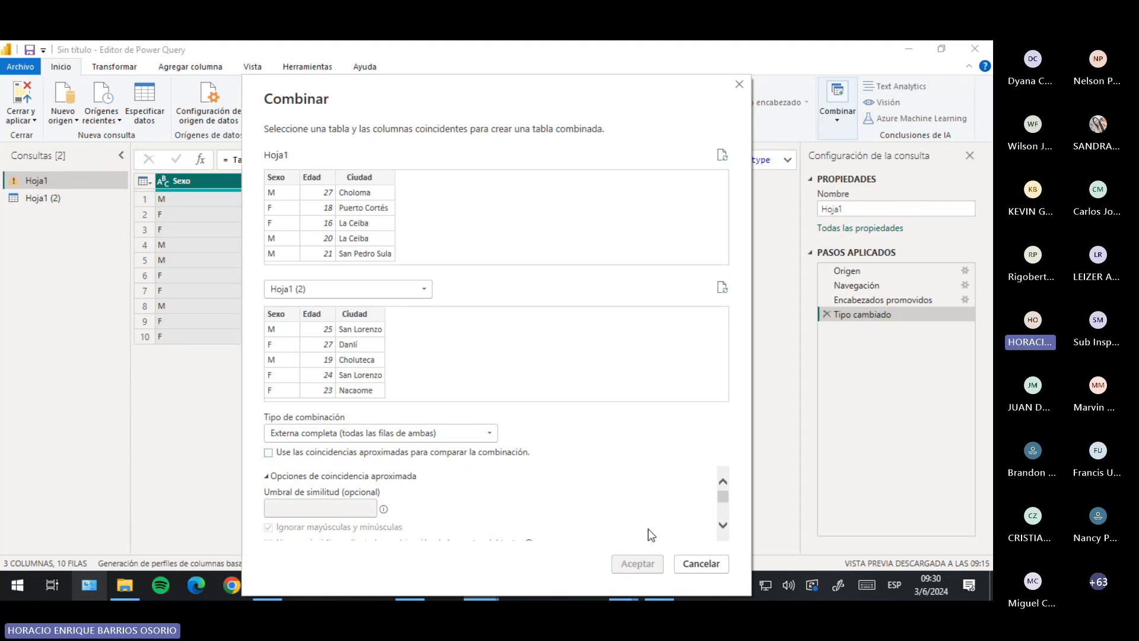
- Try the right outer, inner and then left outer join types
click(403, 434)
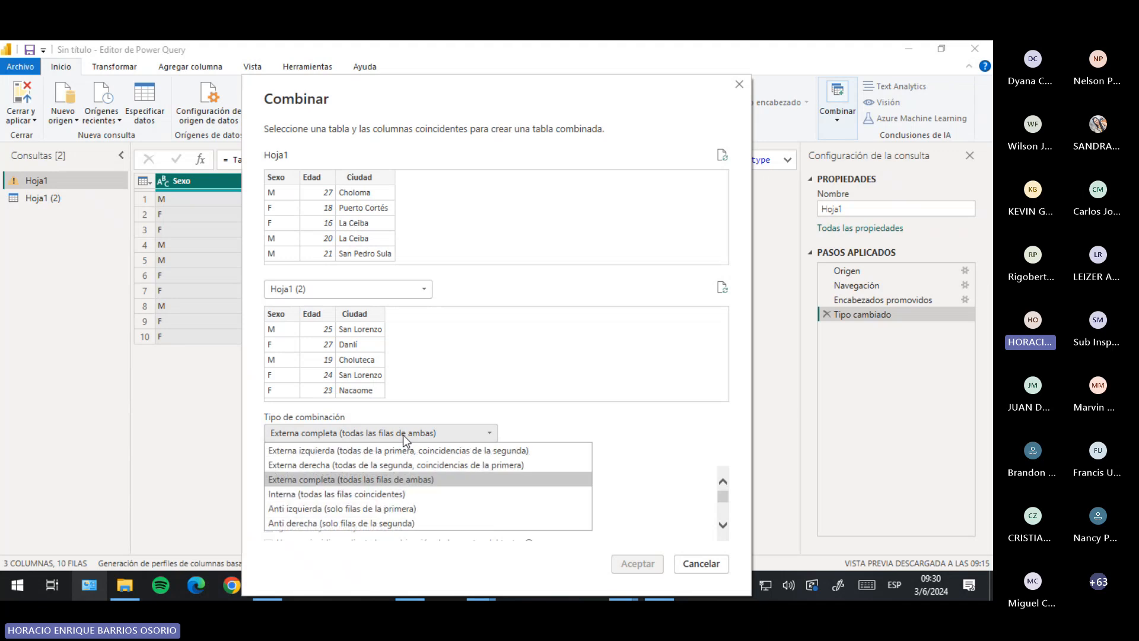
click(290, 465)
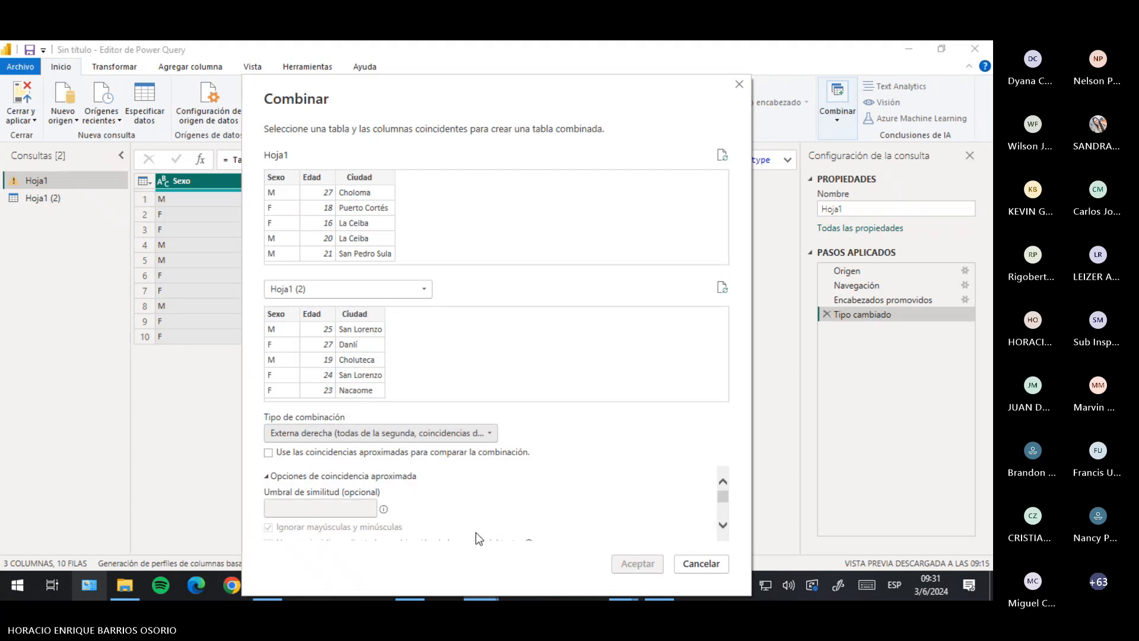
click(441, 436)
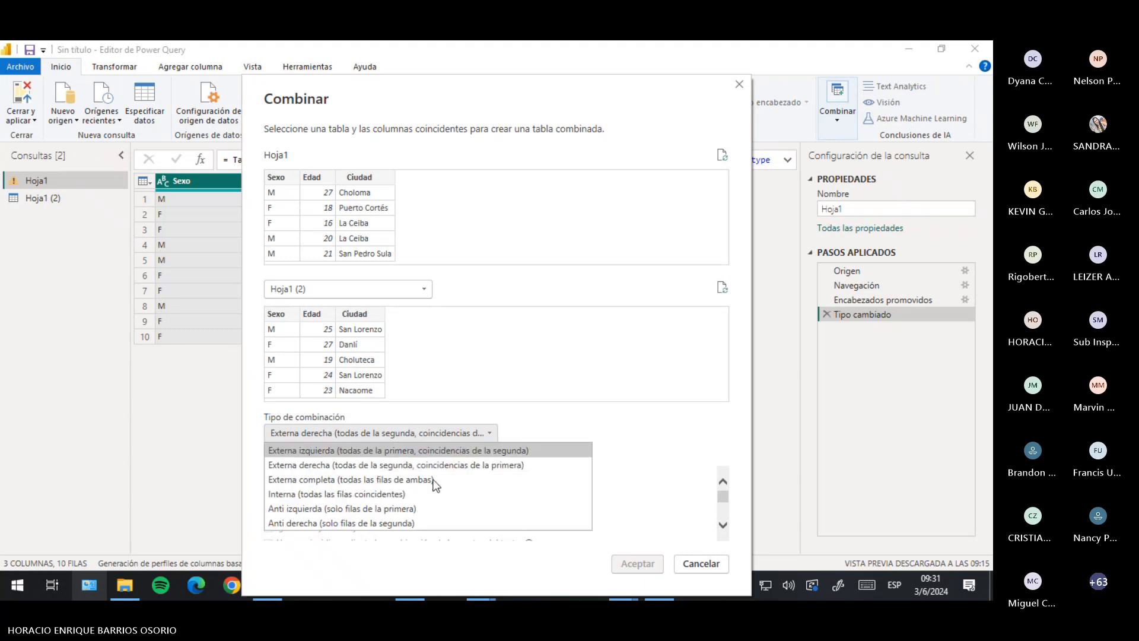
click(337, 494)
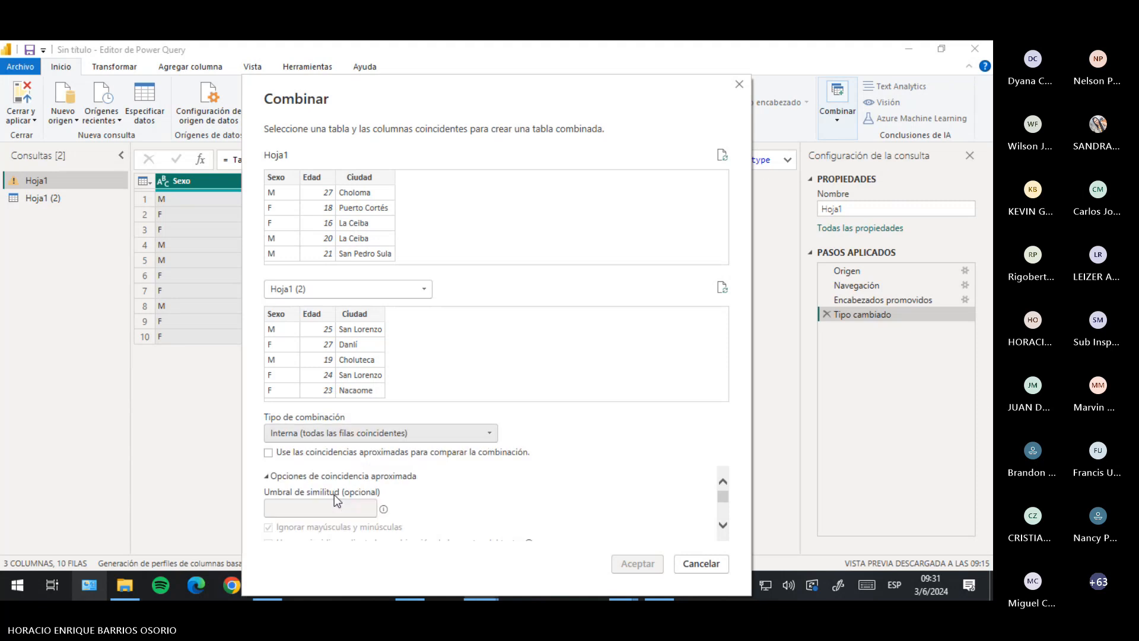
click(343, 434)
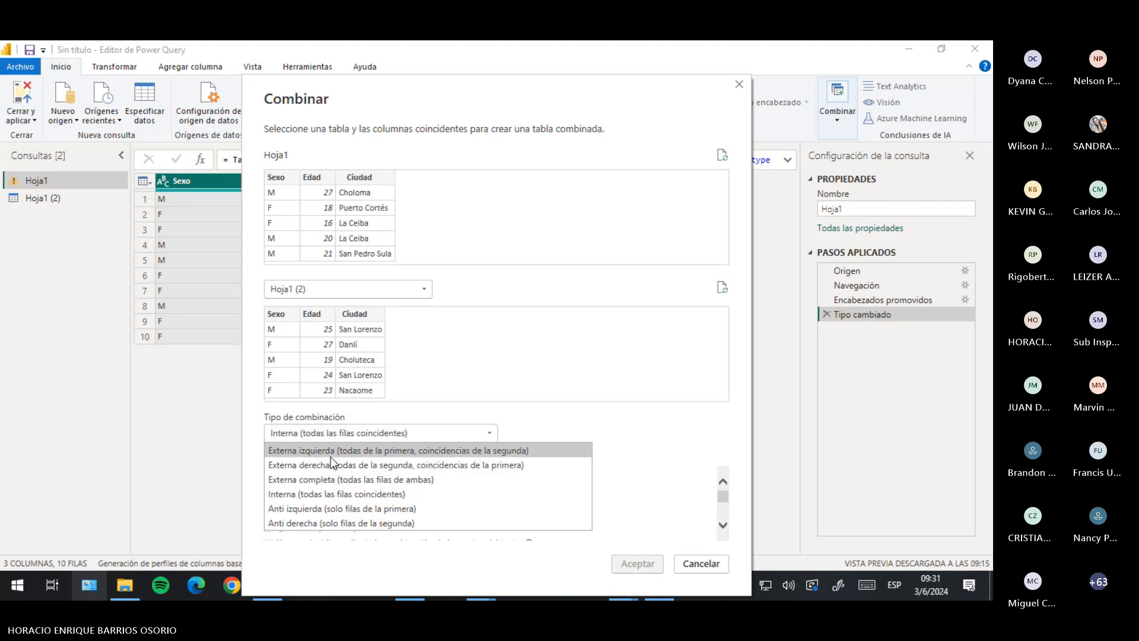
click(336, 452)
- Re-enable approximate matching, enter and clear a 0.5 threshold, then cancel the merge
click(283, 454)
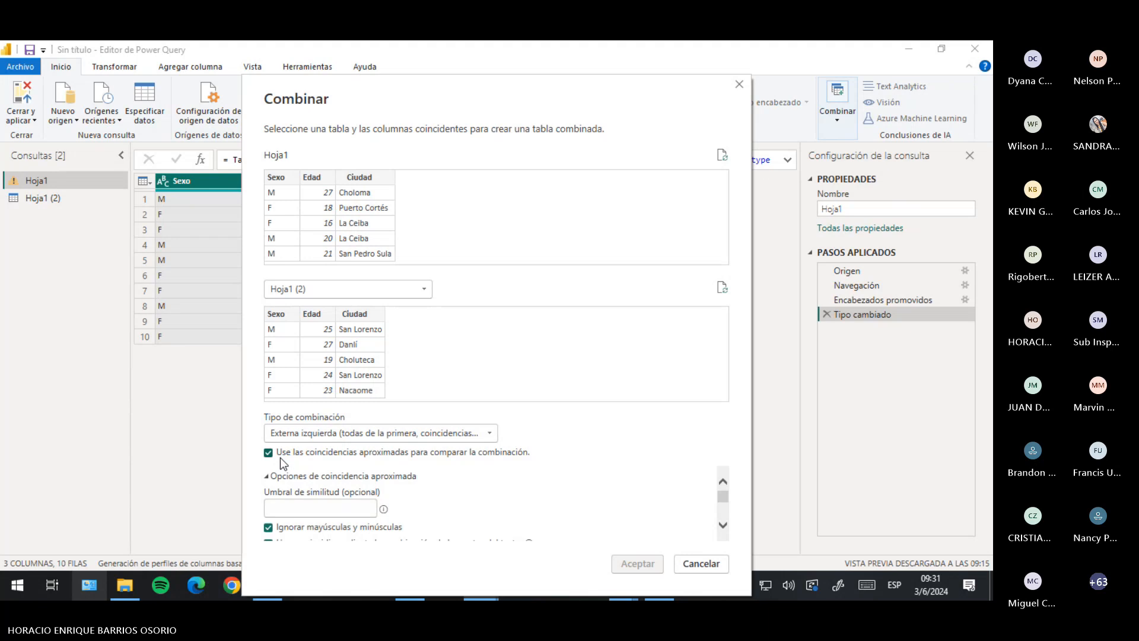
click(320, 508)
text(0.5)
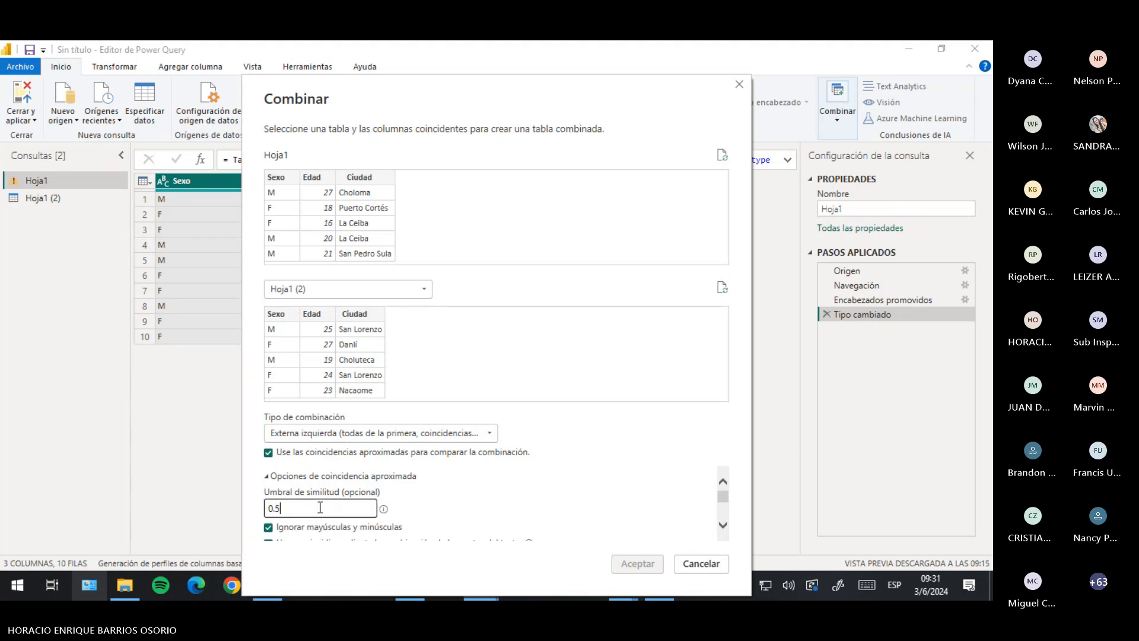
scroll(320, 507, down, 2)
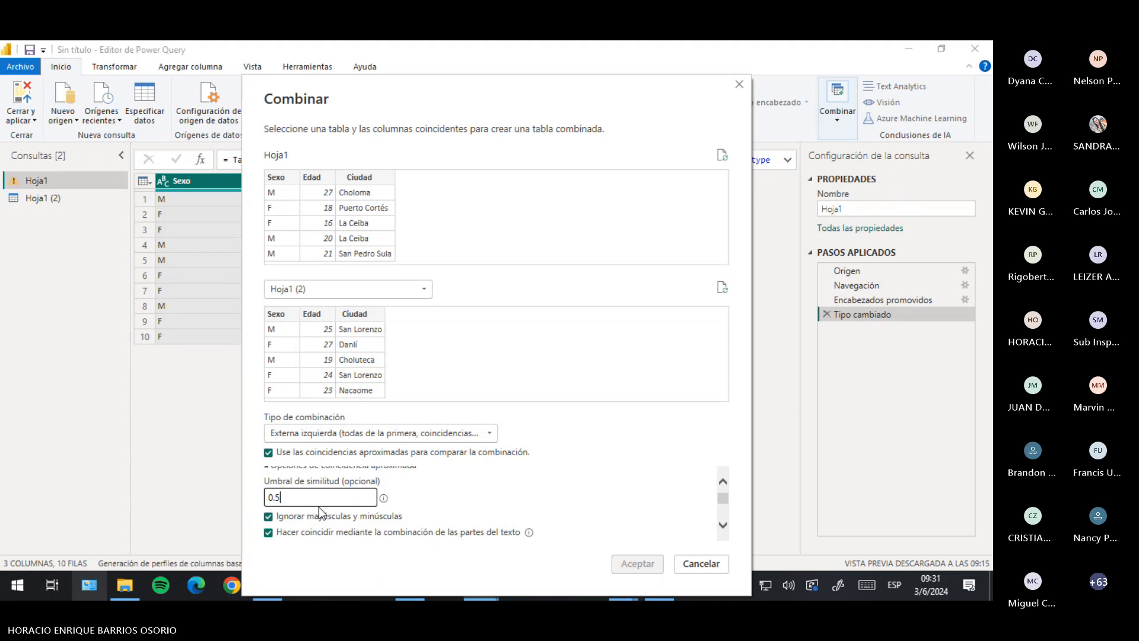
key(BackSpace)
key(BackSpace)
key(BackSpace)
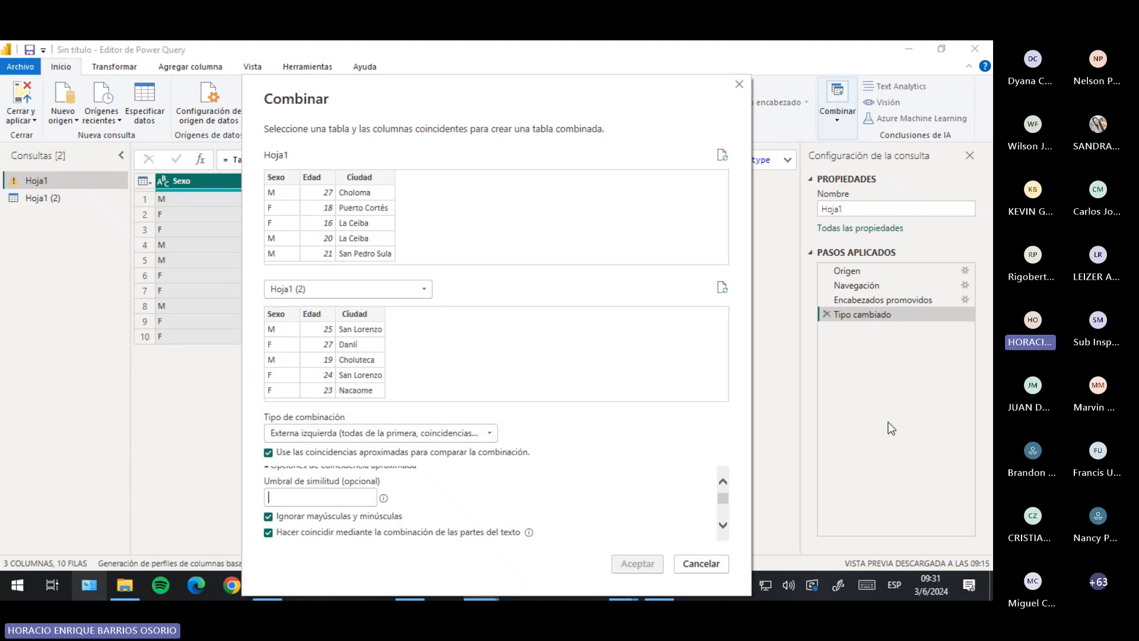
click(711, 564)
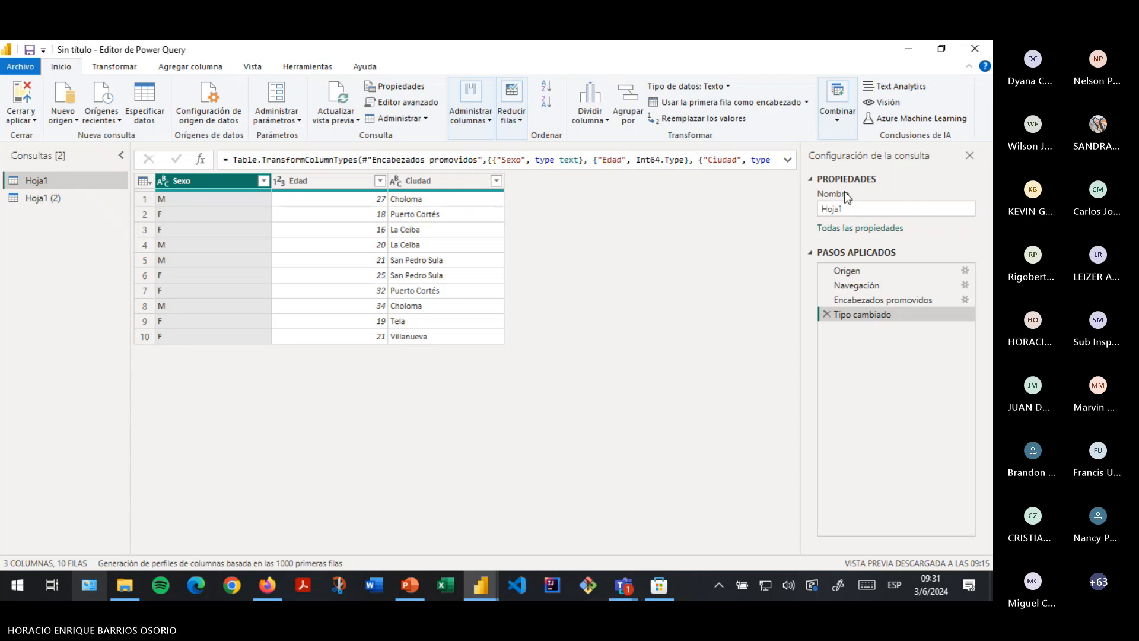
- Replace the name Hoja1 with 'zona norte' in the query's Nombre field
click(868, 209)
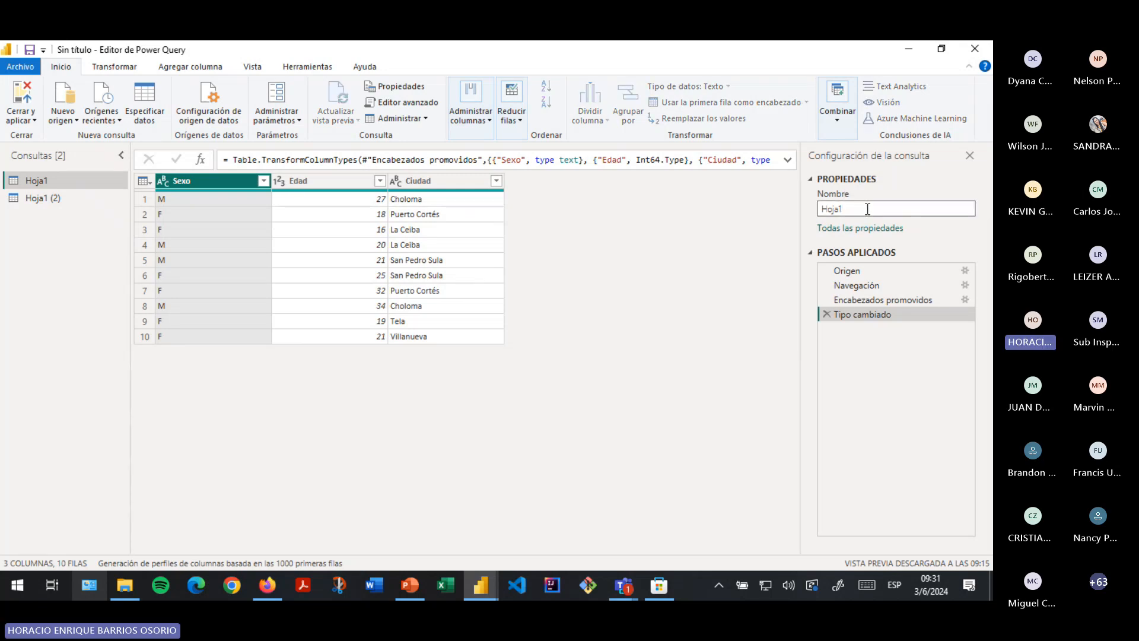
double_click(868, 209)
text(zona norte)
click(724, 264)
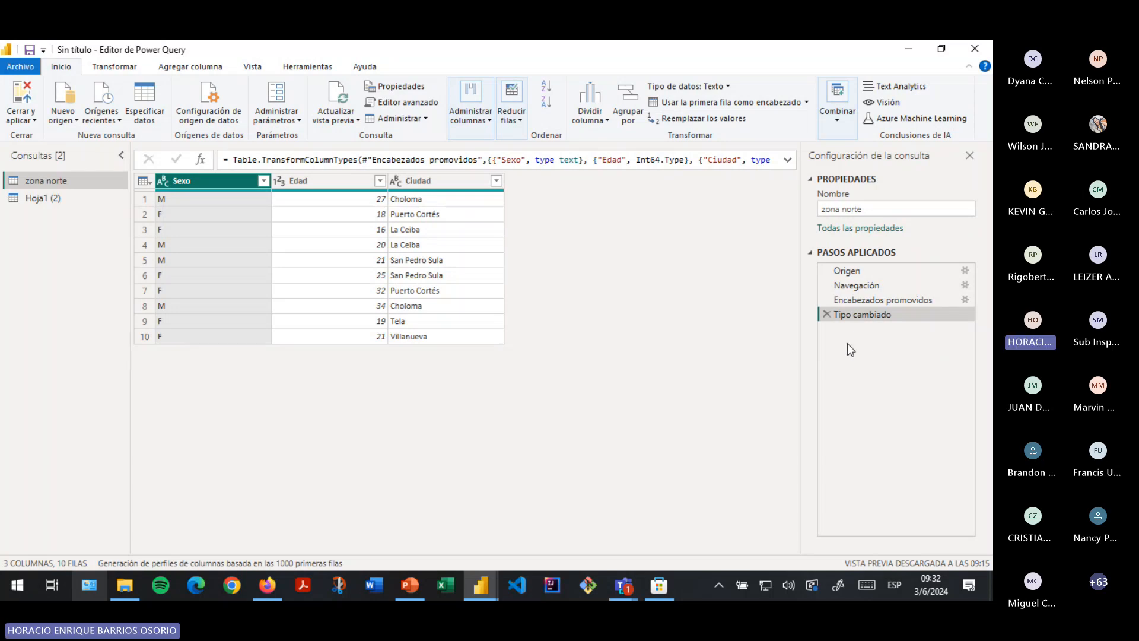
click(845, 302)
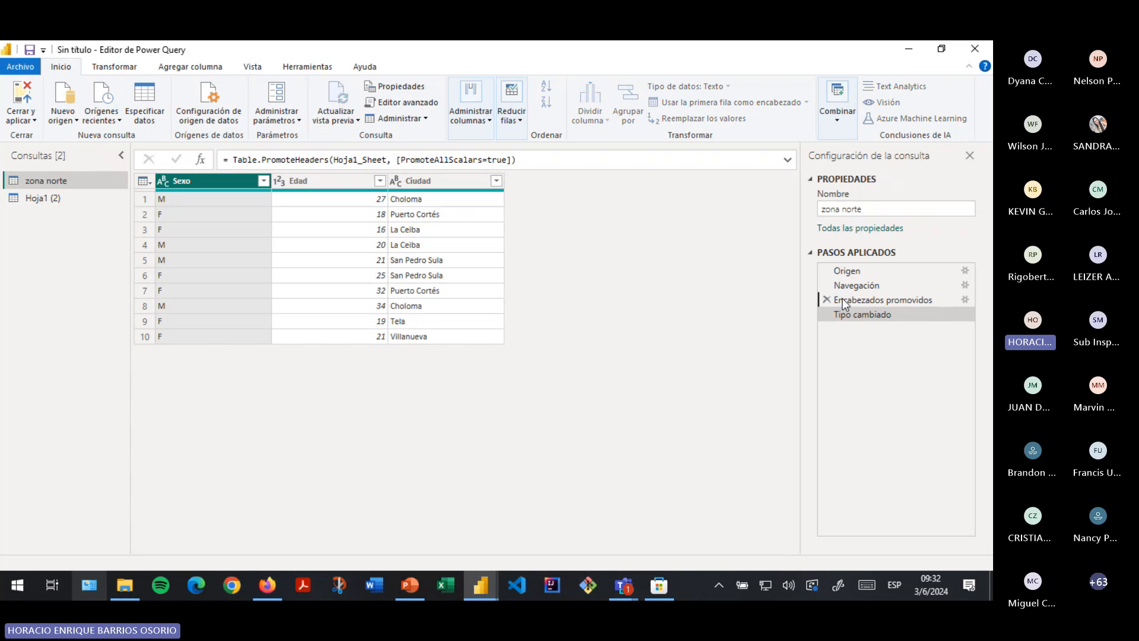
click(857, 286)
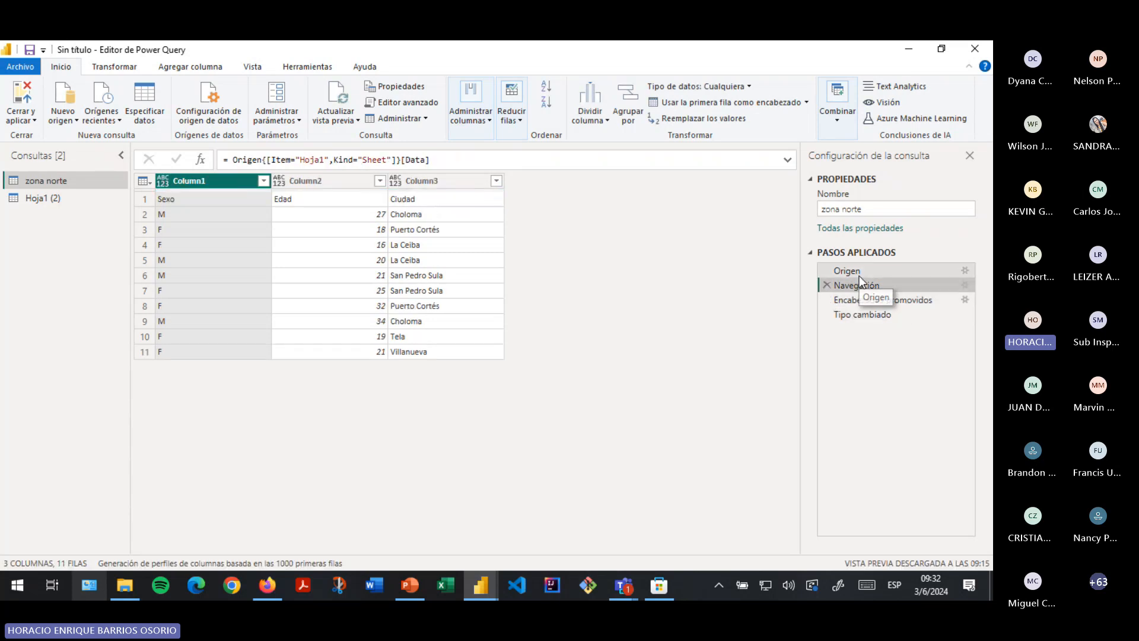
click(857, 274)
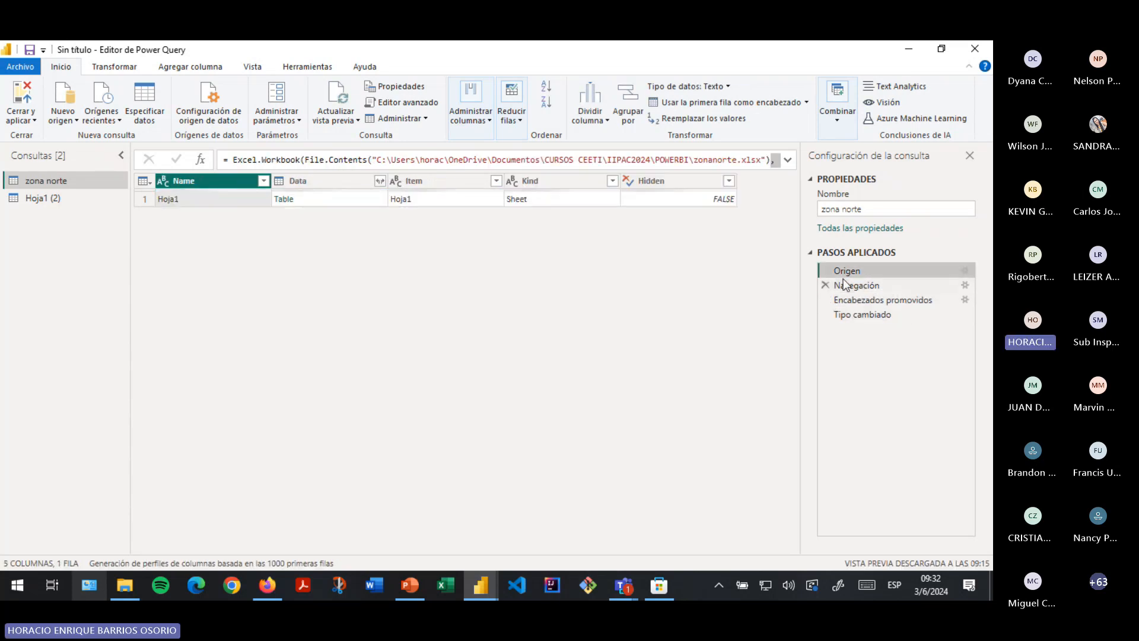
click(846, 288)
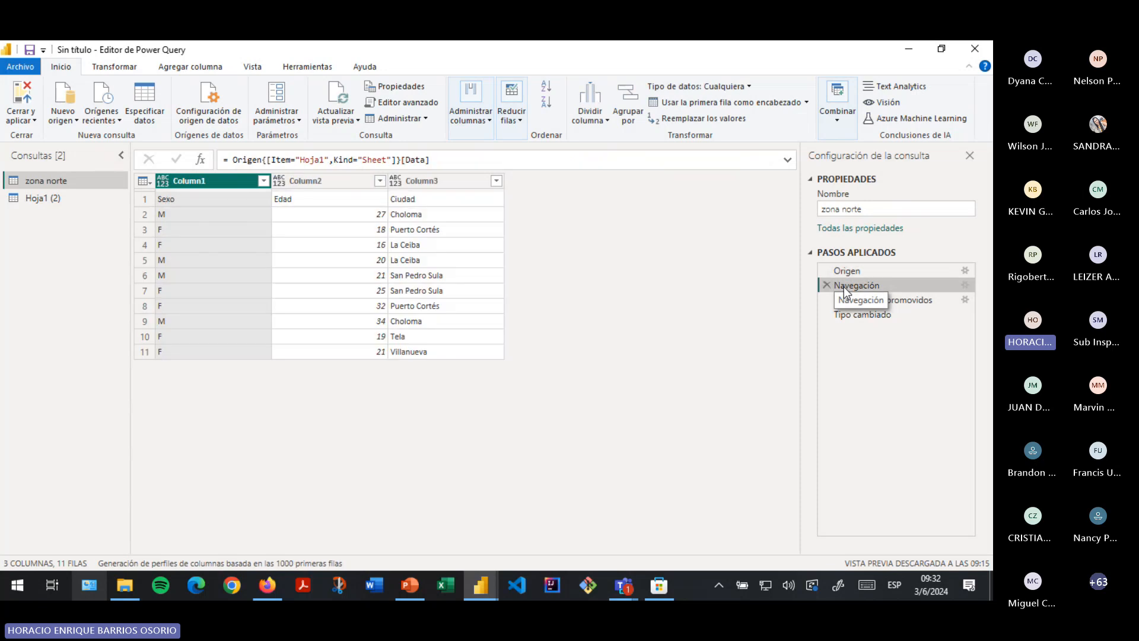
click(873, 301)
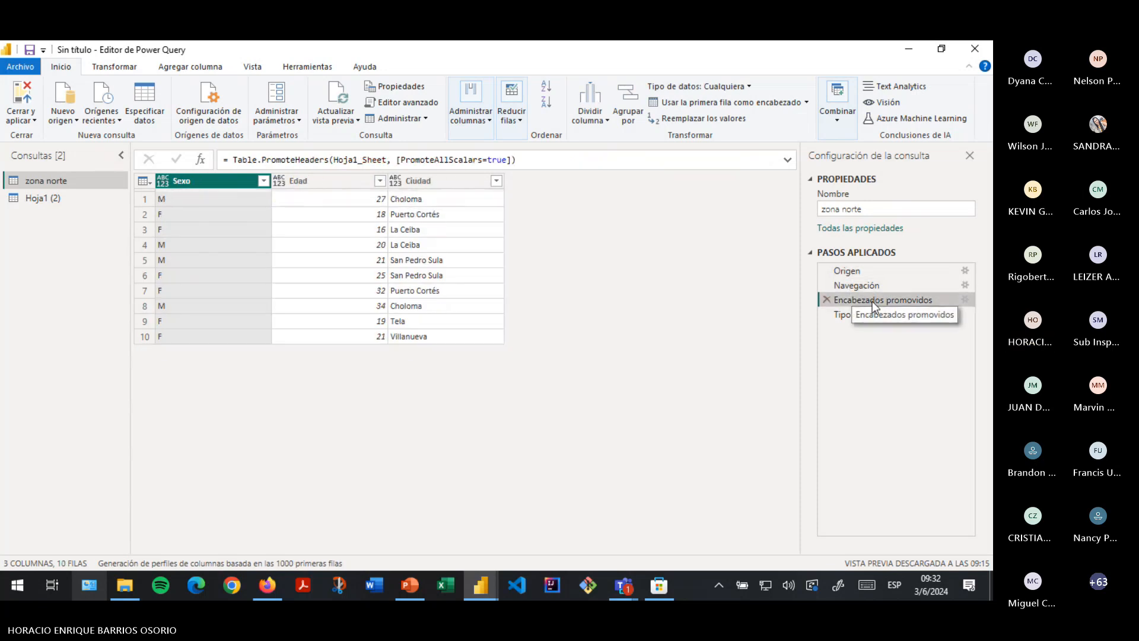
click(856, 316)
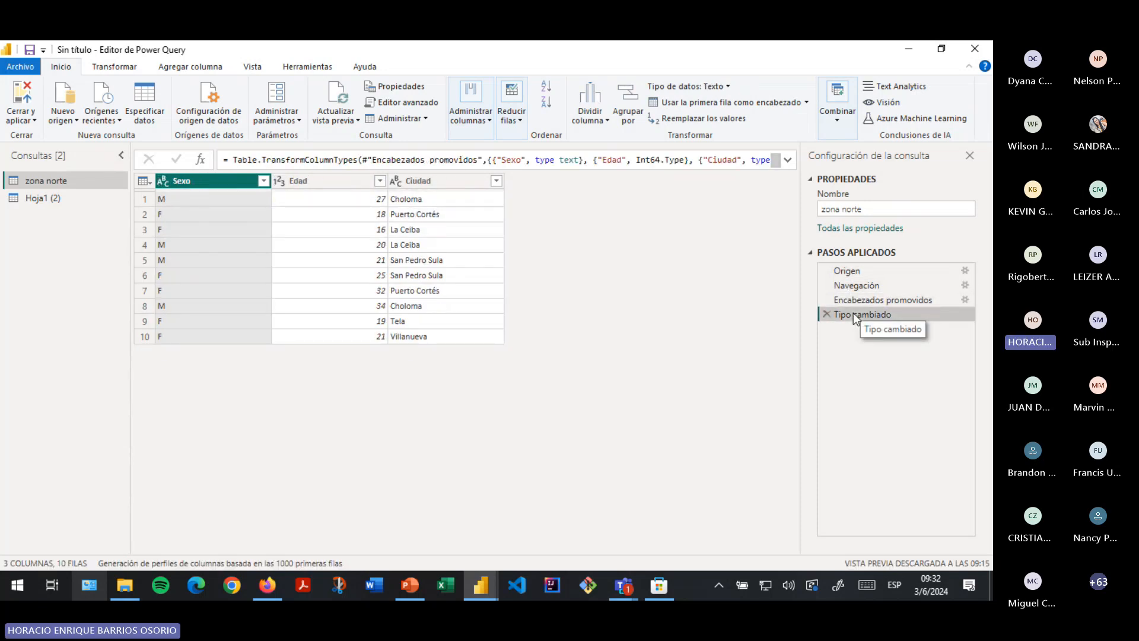
click(867, 300)
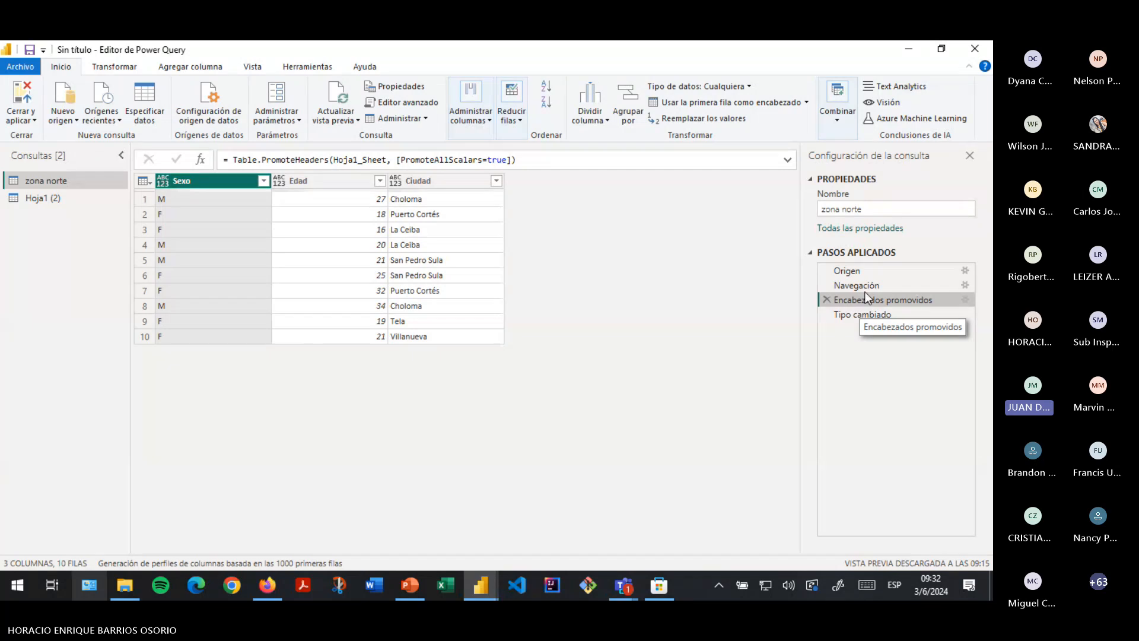
click(861, 286)
click(849, 316)
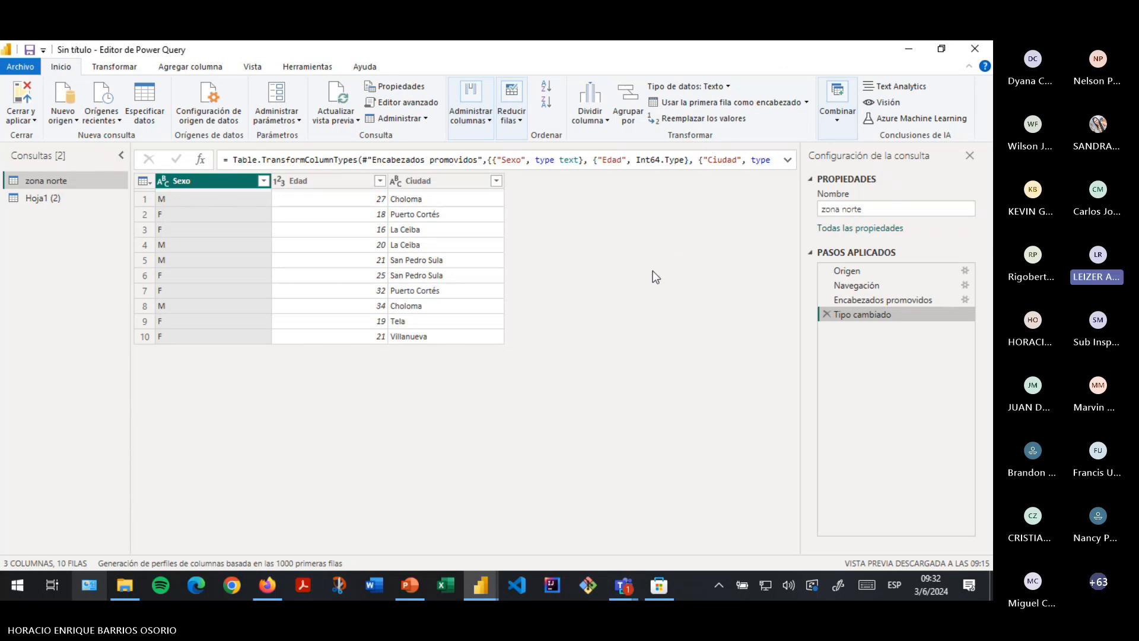
- Move the Power Query Editor window to the top and maximize it full screen
drag(644, 283, 620, 245)
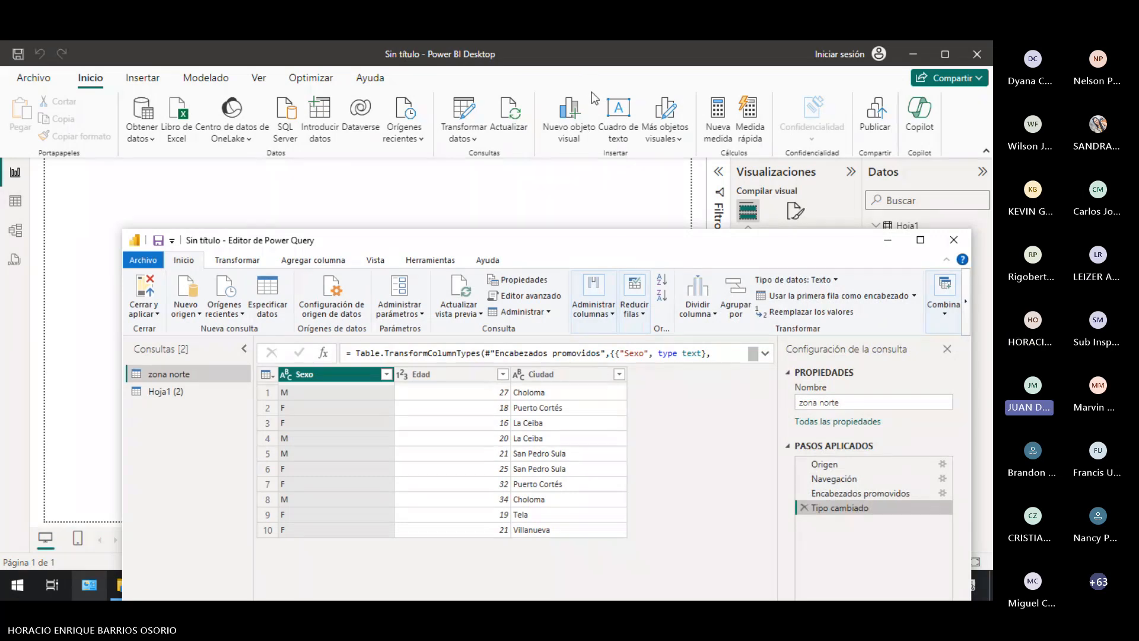
drag(621, 246, 583, 100)
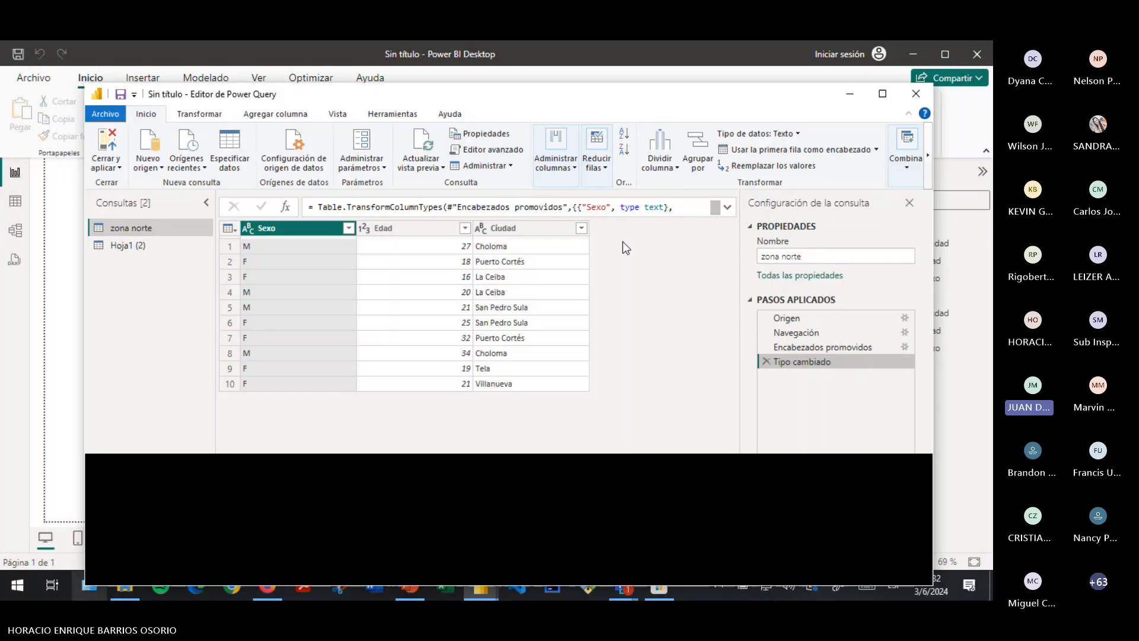
drag(664, 102, 664, 48)
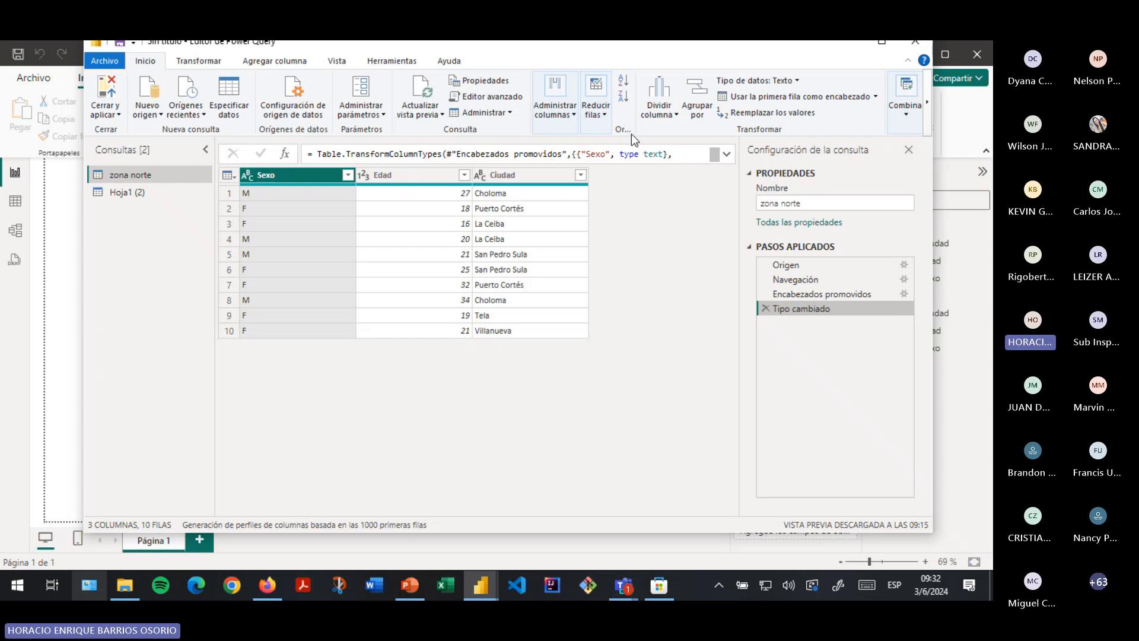
key(super+Up)
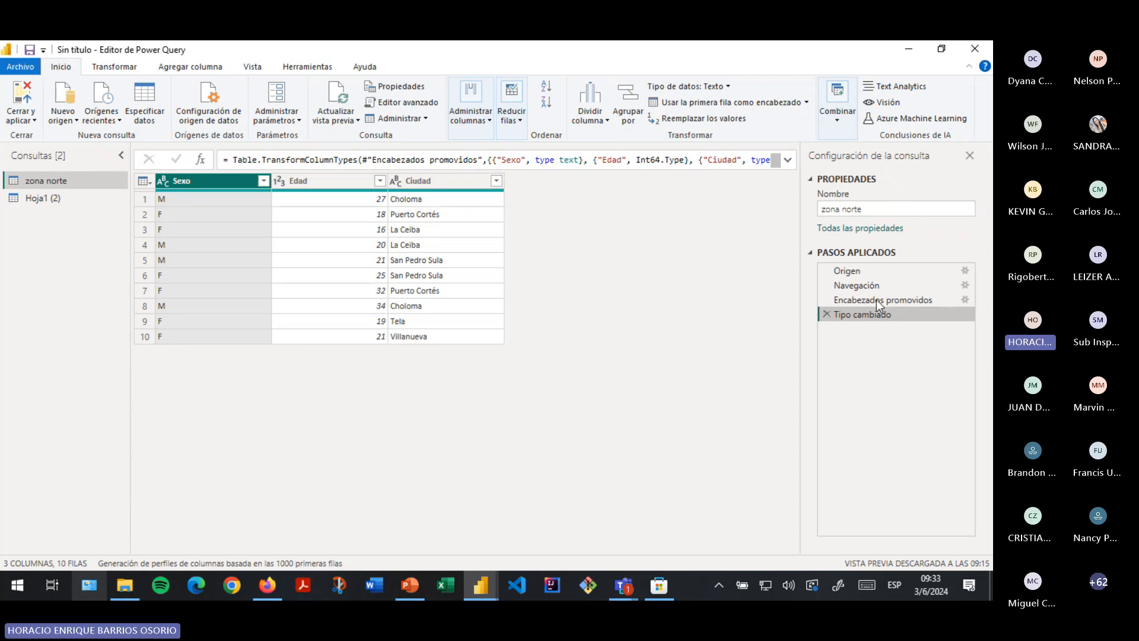
- Select Hoja1 (2), rename it 'zona sur', and refresh its preview
click(862, 209)
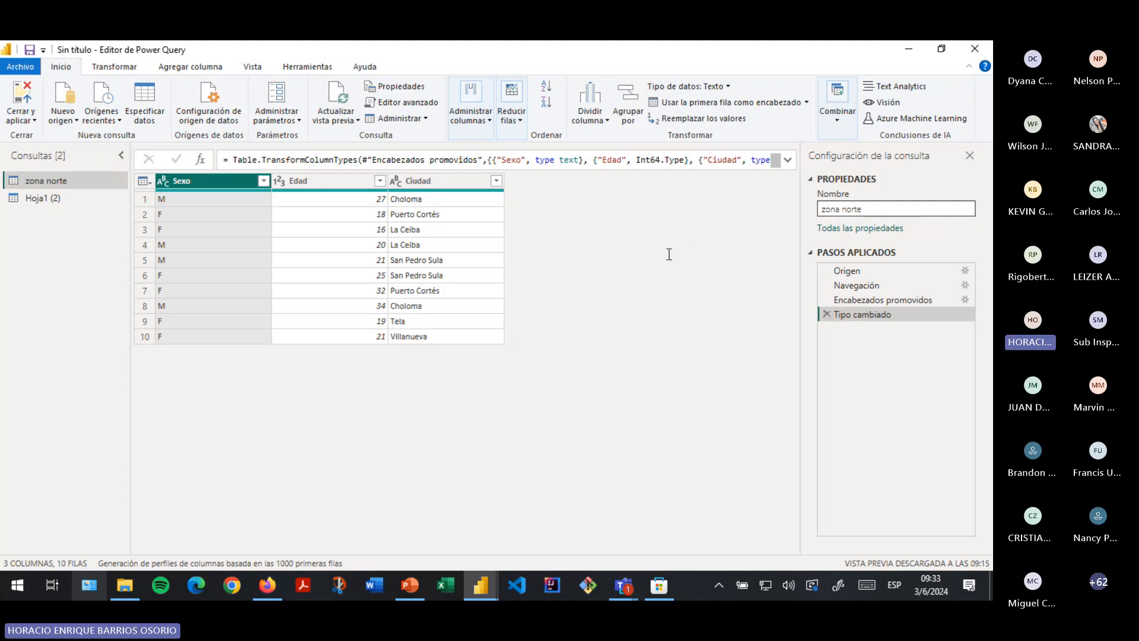
click(79, 205)
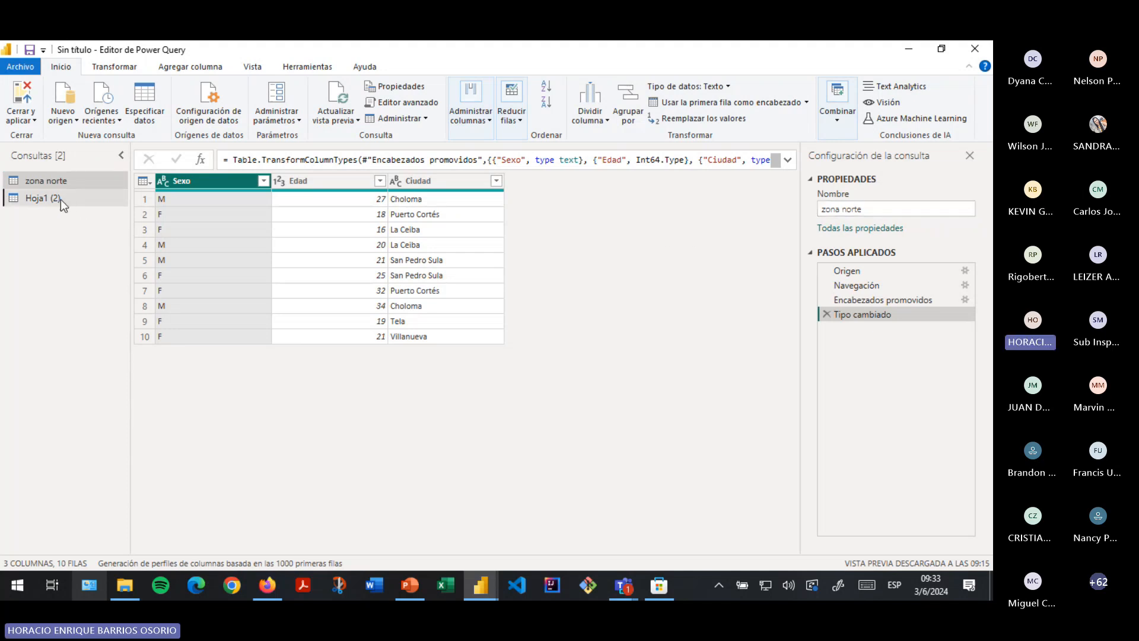
click(62, 202)
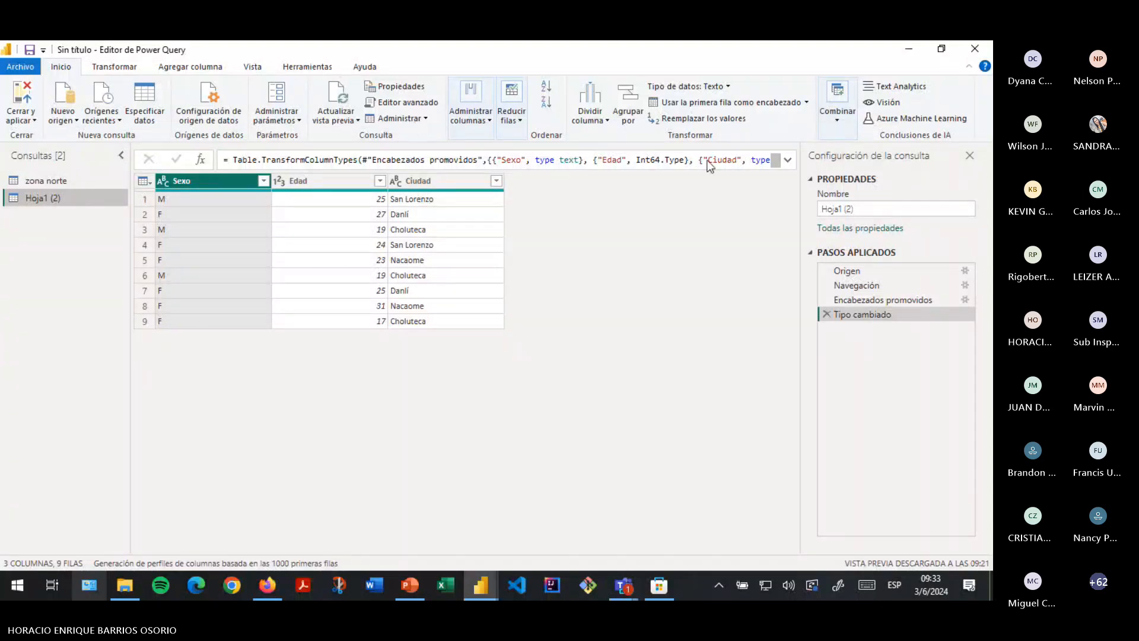
click(860, 211)
text(zona sur)
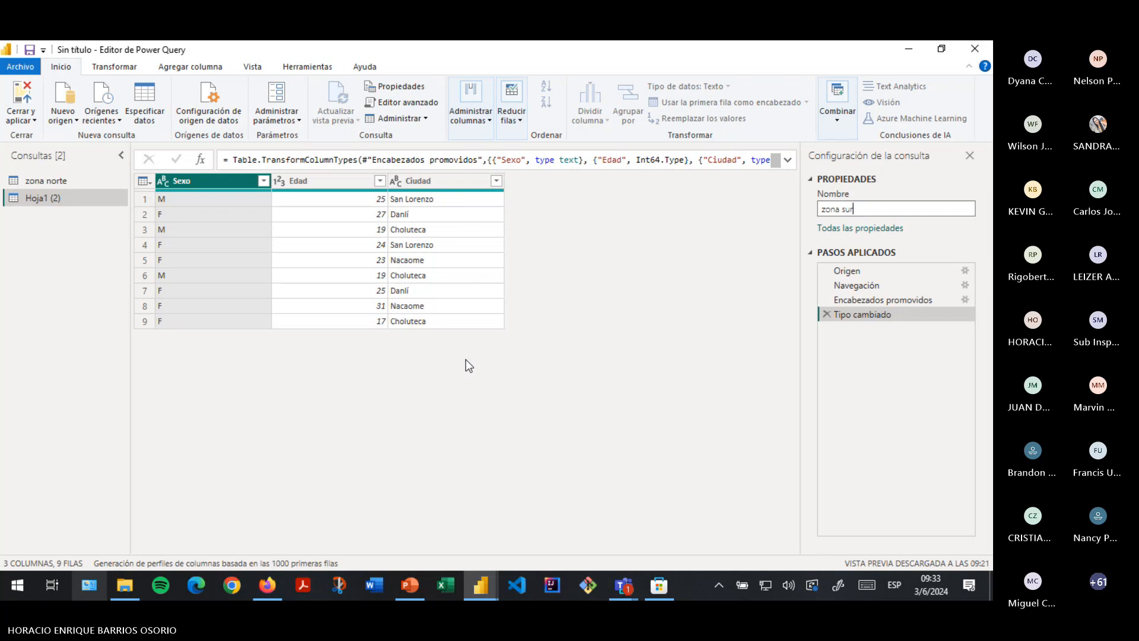
click(576, 366)
click(336, 93)
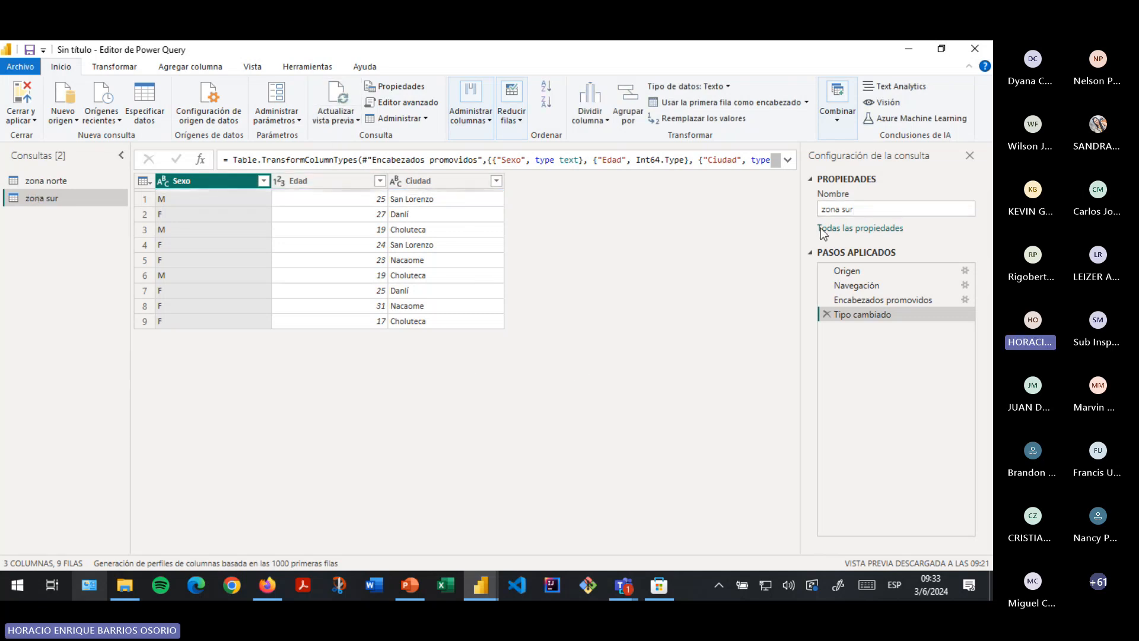
click(879, 208)
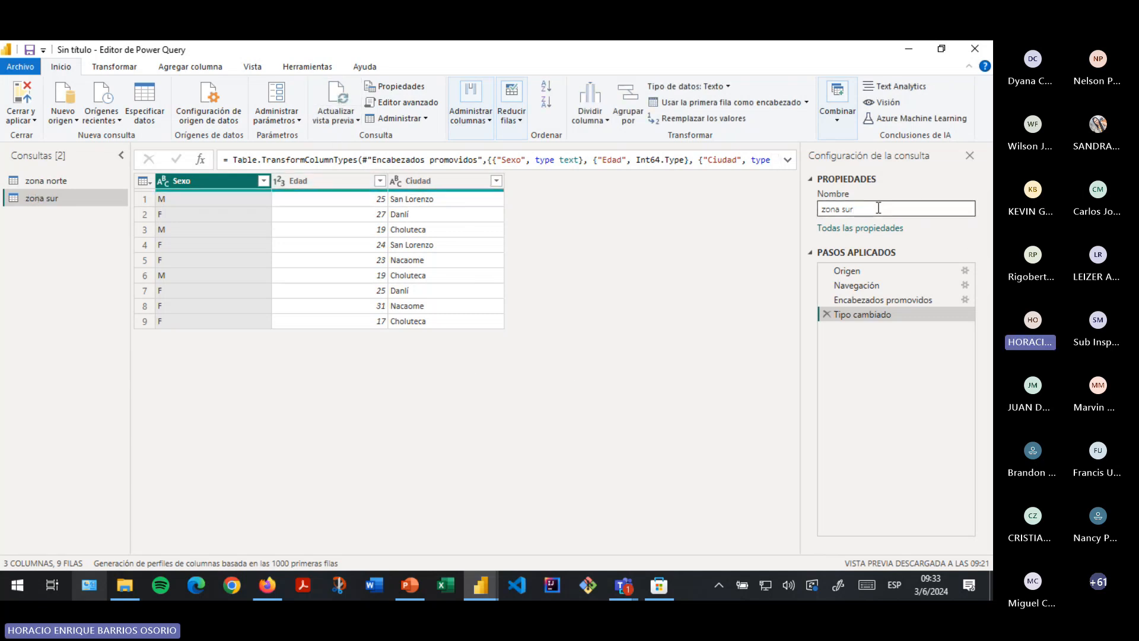
- Refresh the preview and glance at the column management options
click(336, 94)
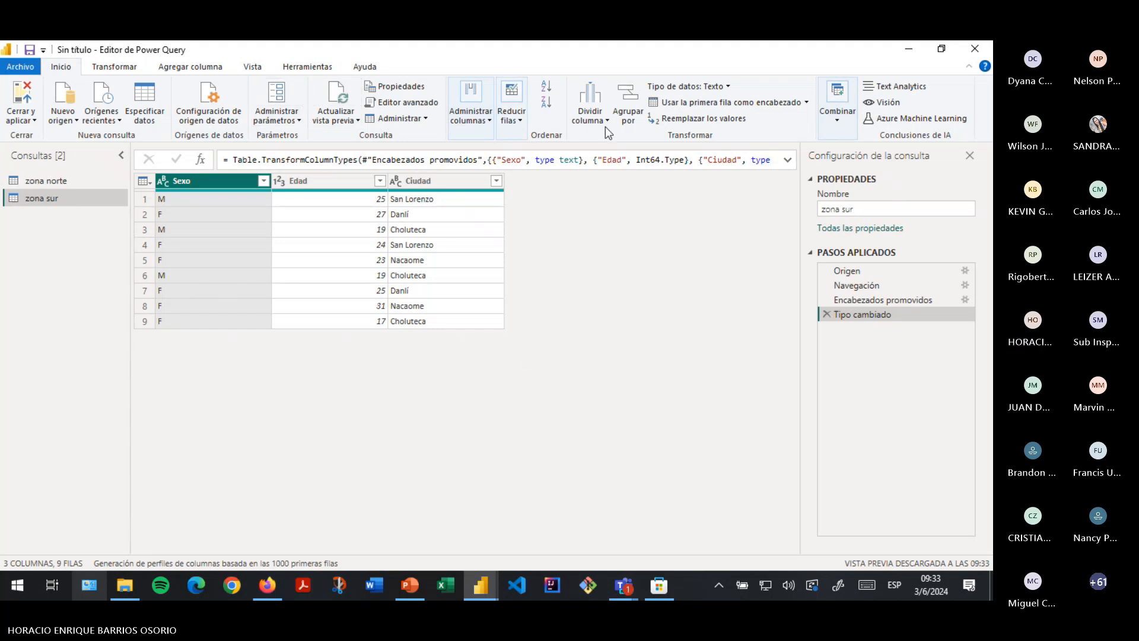
click(469, 123)
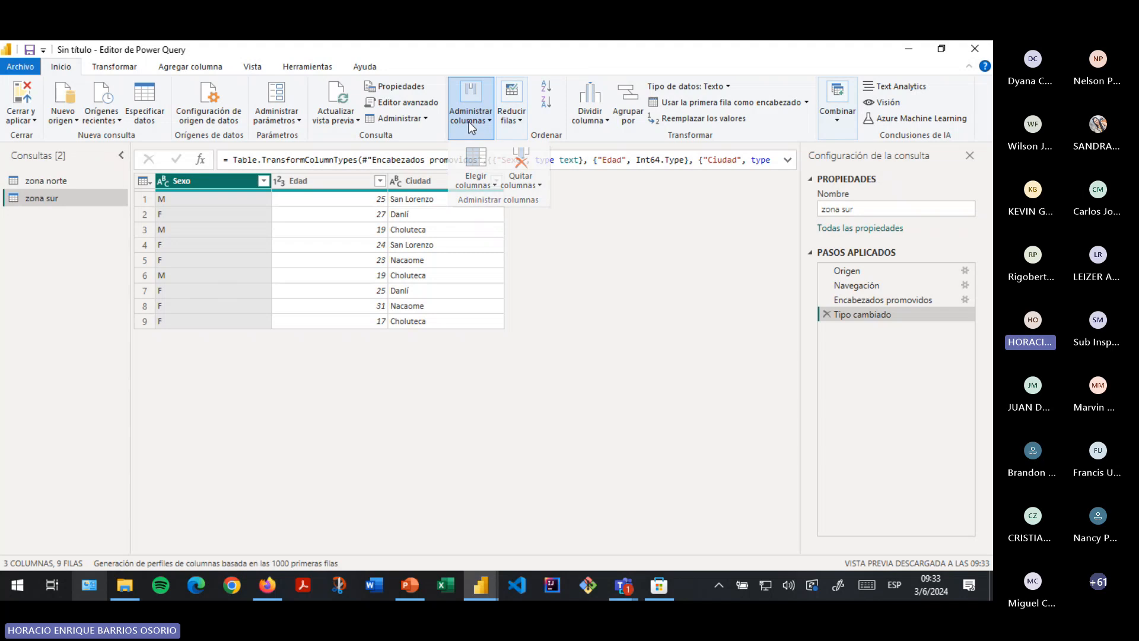
click(469, 119)
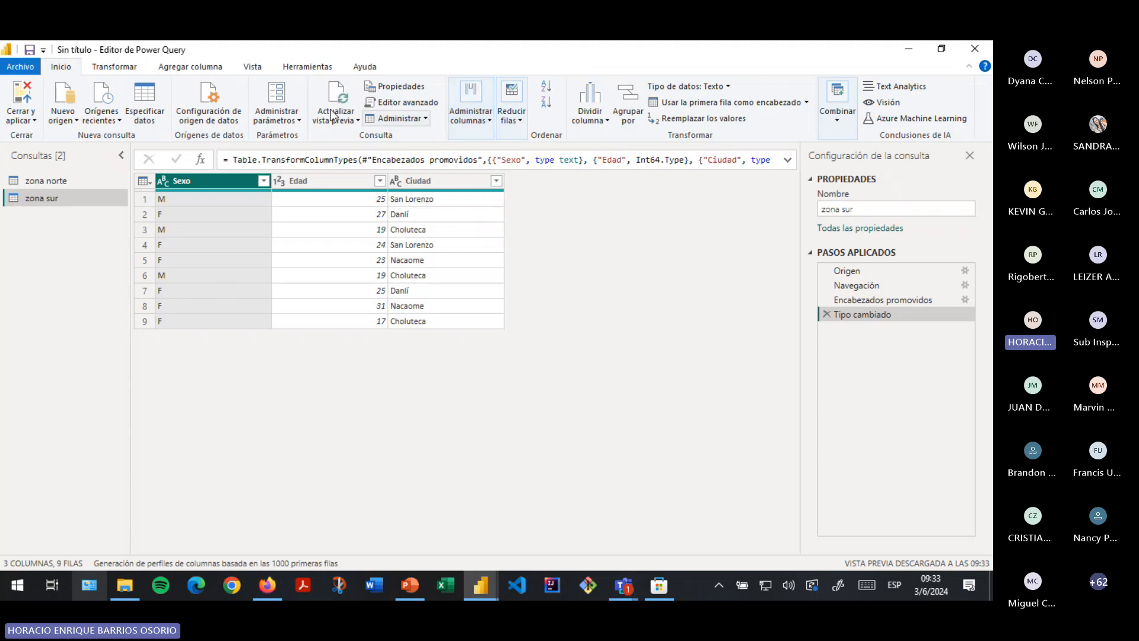
- On the zona norte query, select the Edad column and show the Column From Examples choices
click(184, 68)
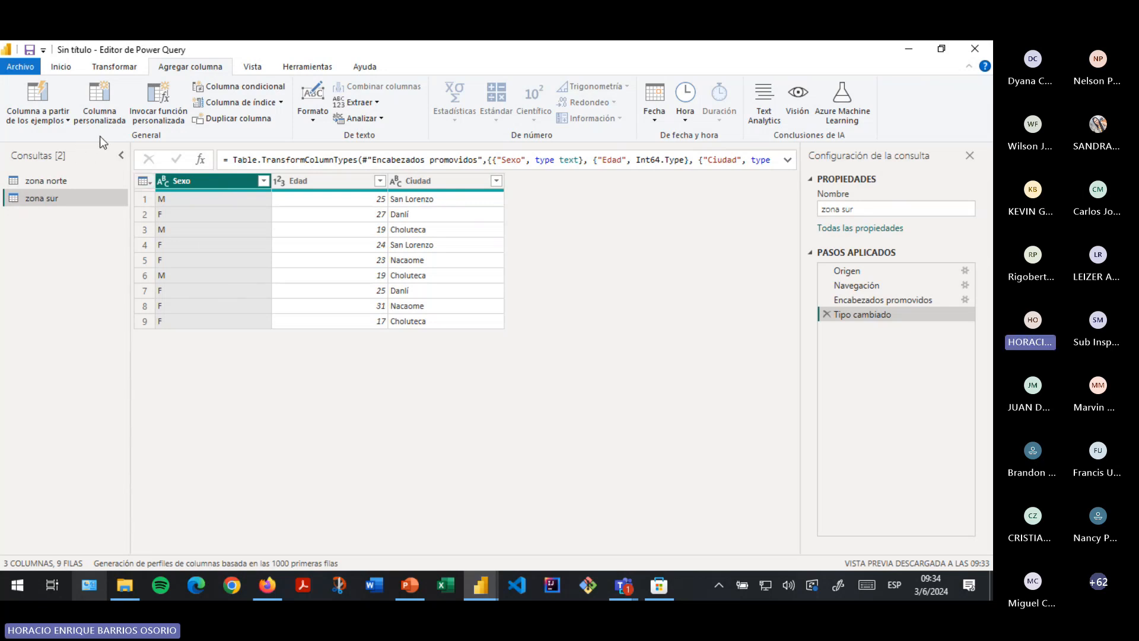
click(53, 184)
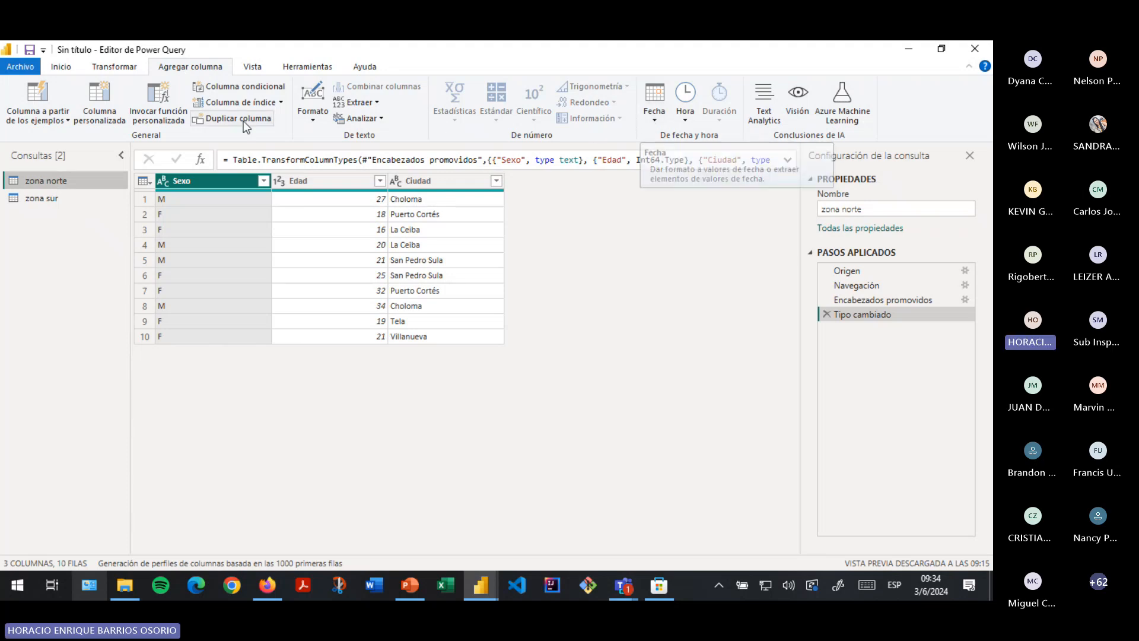
click(655, 112)
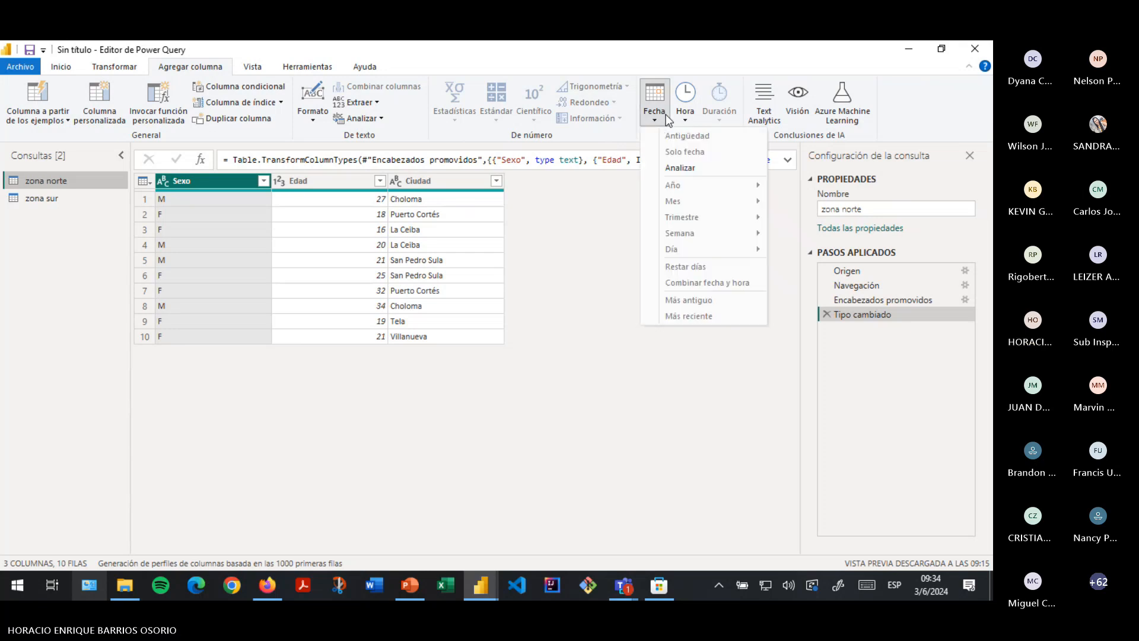
click(616, 210)
click(305, 179)
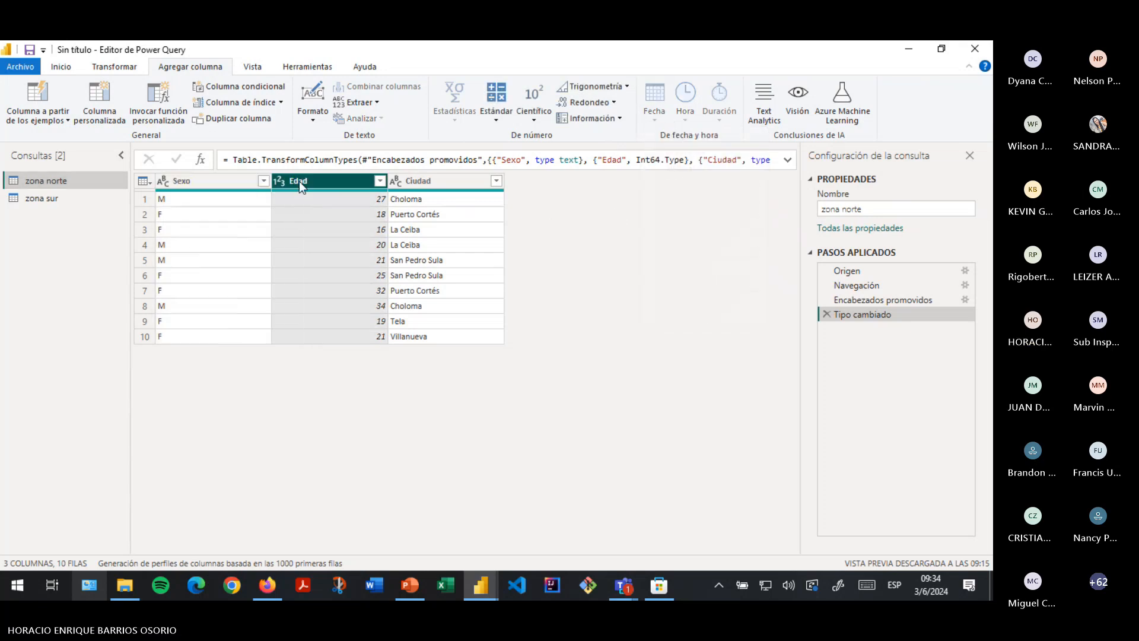
click(61, 117)
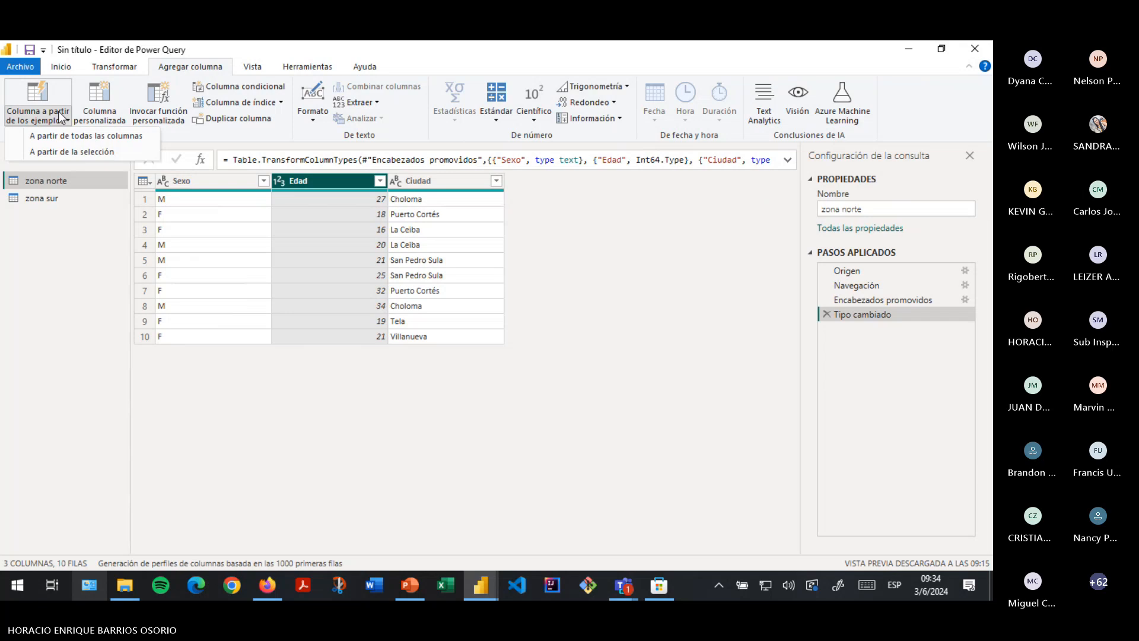
- Add a column from all-column examples on zona norte, rename Columna1 to Fecha, leaving row 1 empty
click(64, 136)
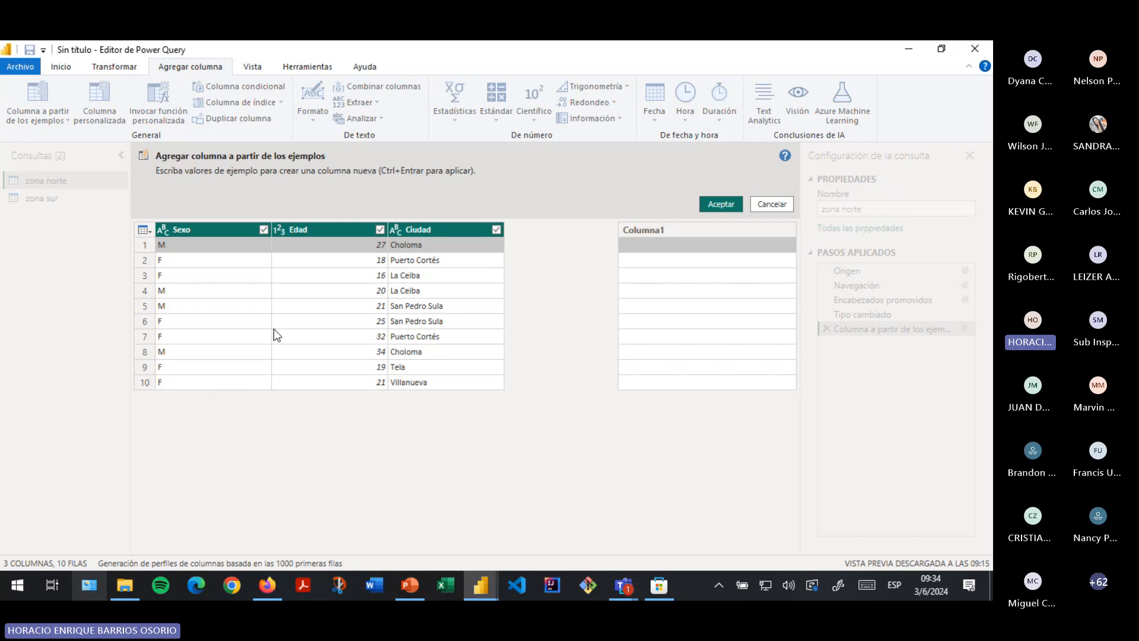
double_click(653, 232)
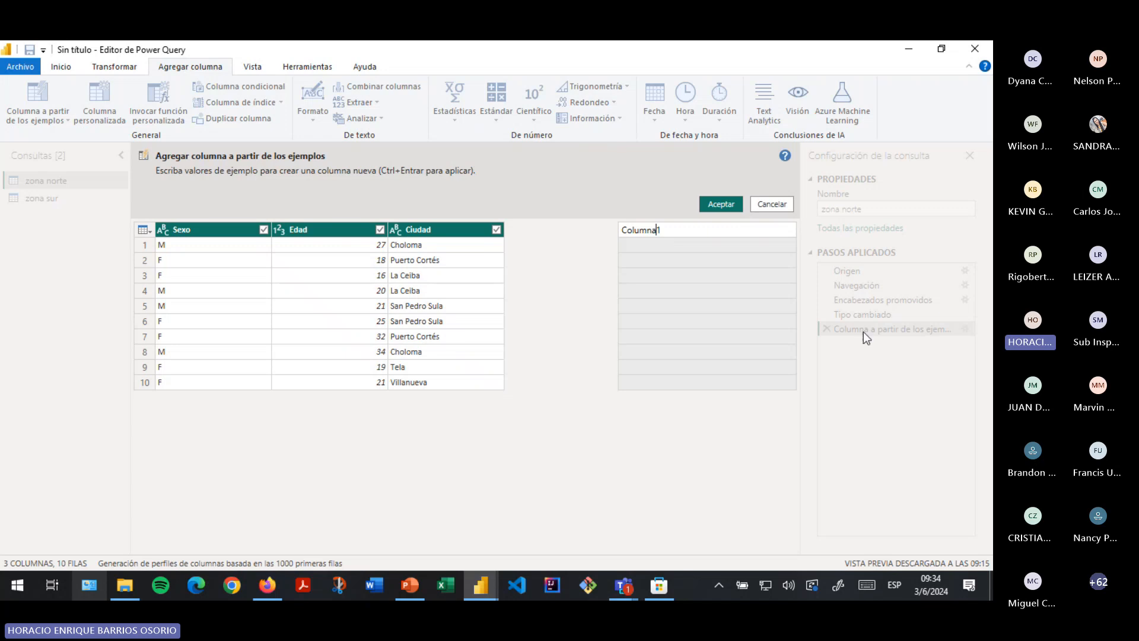
double_click(663, 232)
text(FEHC)
key(BackSpace)
text(echa)
key(Return)
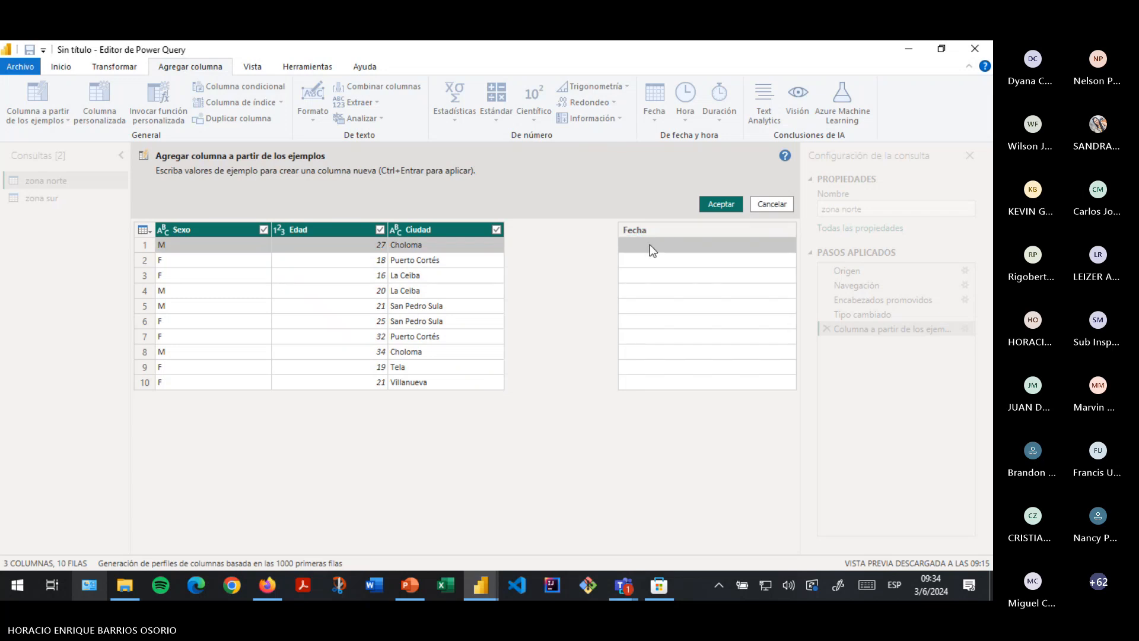
text(2)
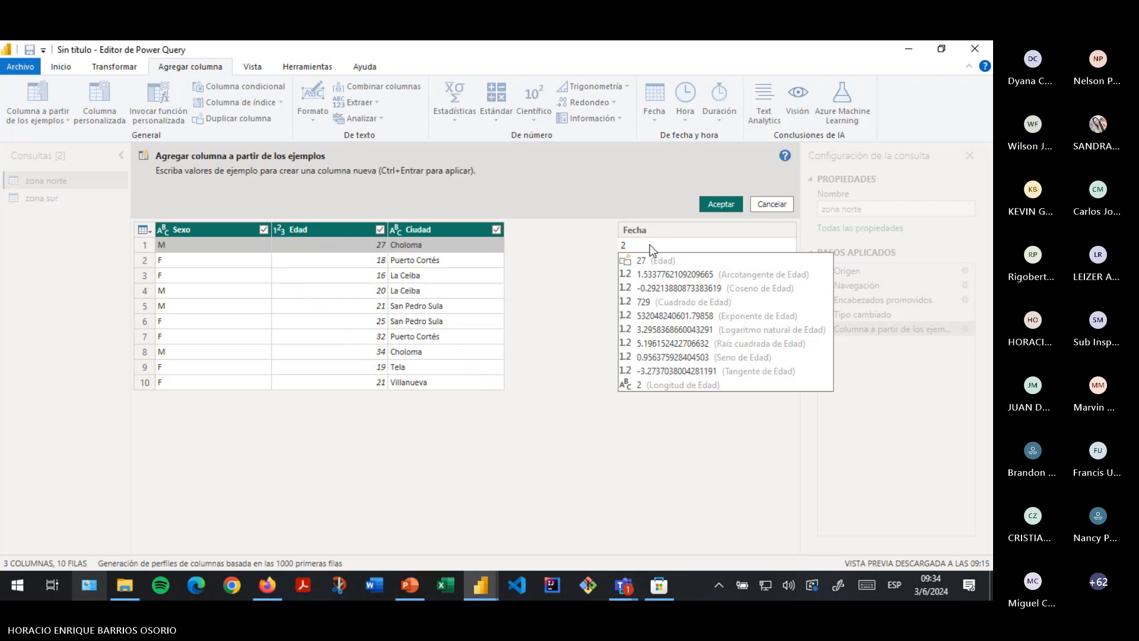
text(5)
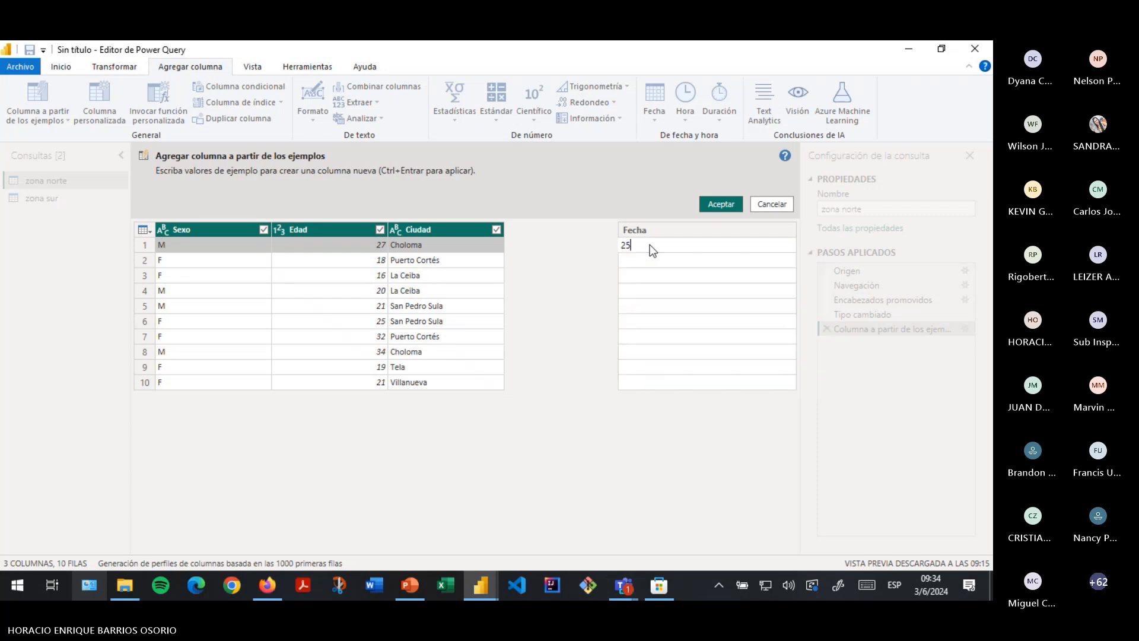
key(BackSpace)
key(BackSpace)
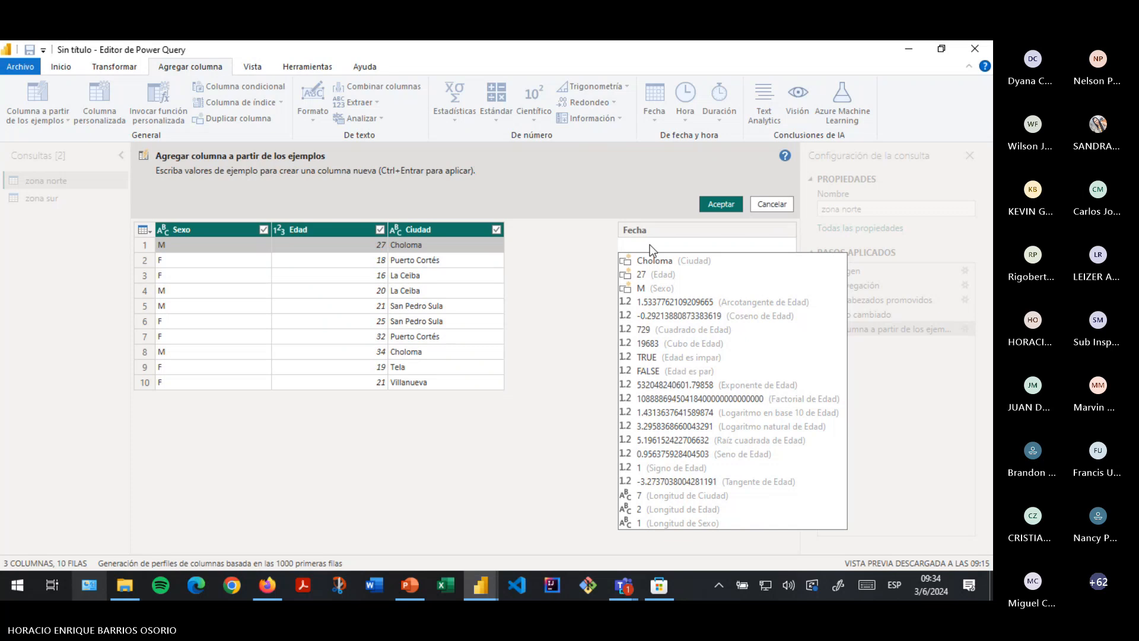
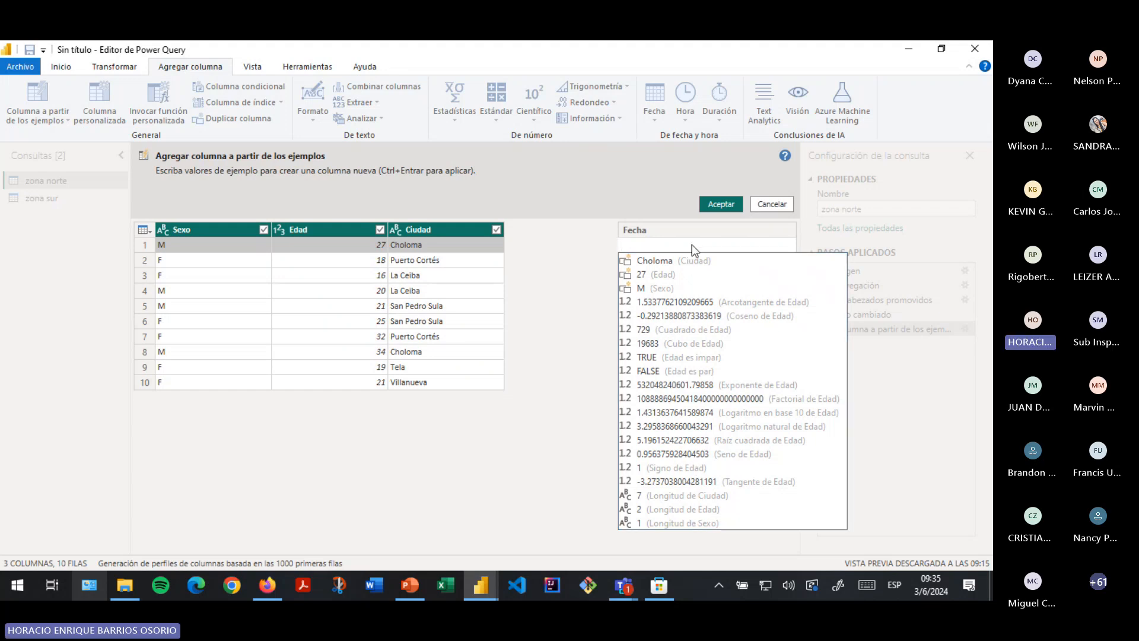
- Enter Fecha example dates 26/01/2024, 27/01/2024, 29/01/2024, 2/02/2024 and 5/02/2024 for rows 1–5
text(26/0)
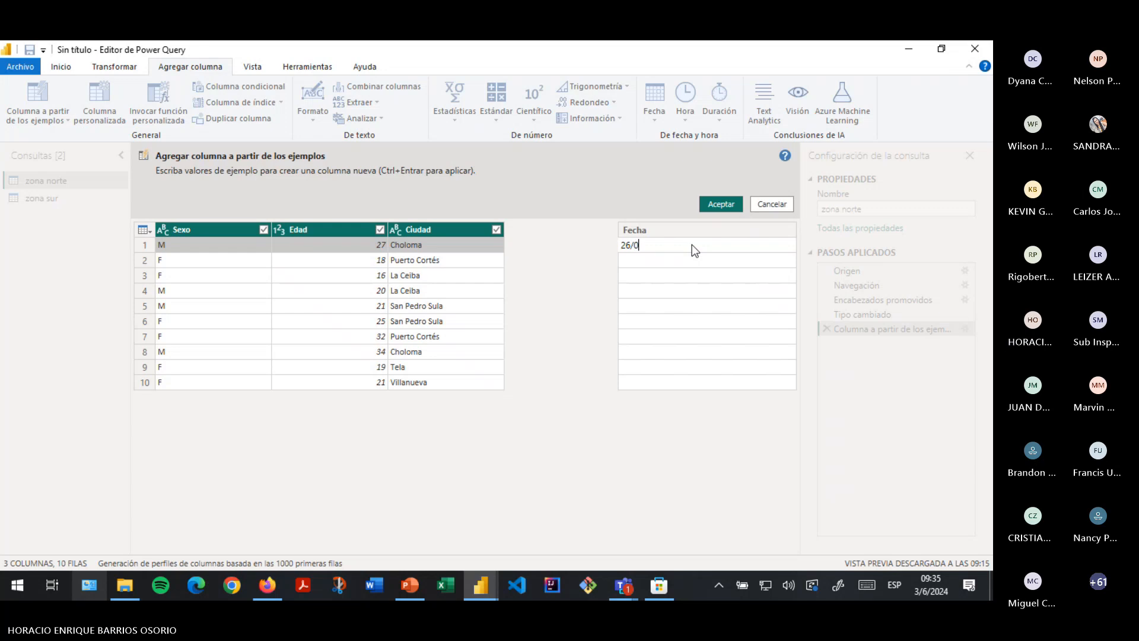
text(1/204)
key(Return)
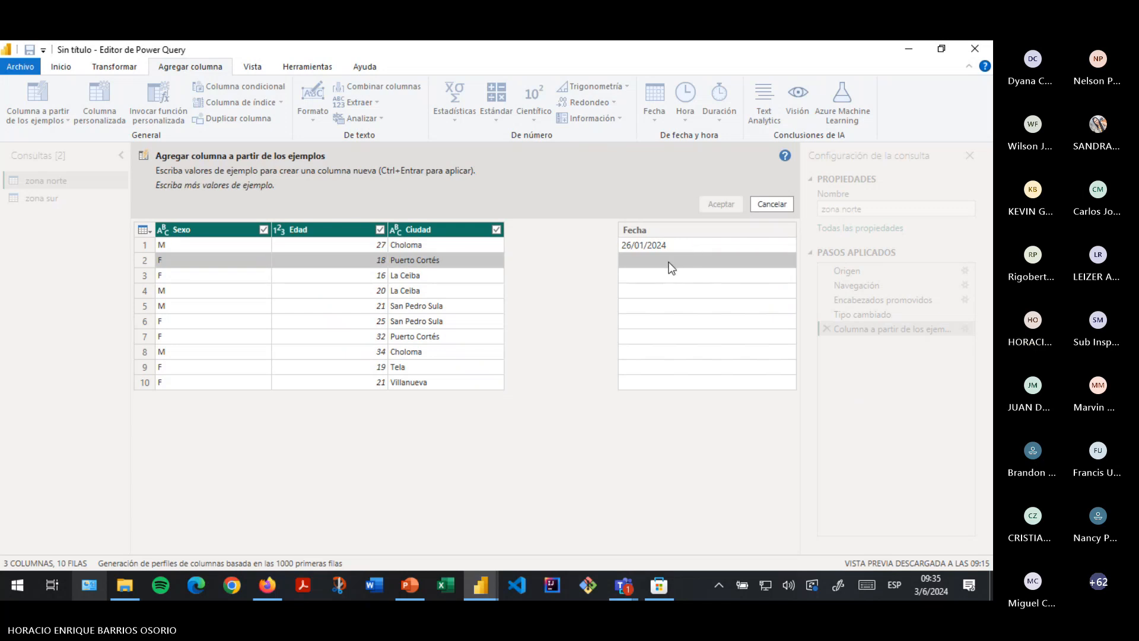
text(27/)
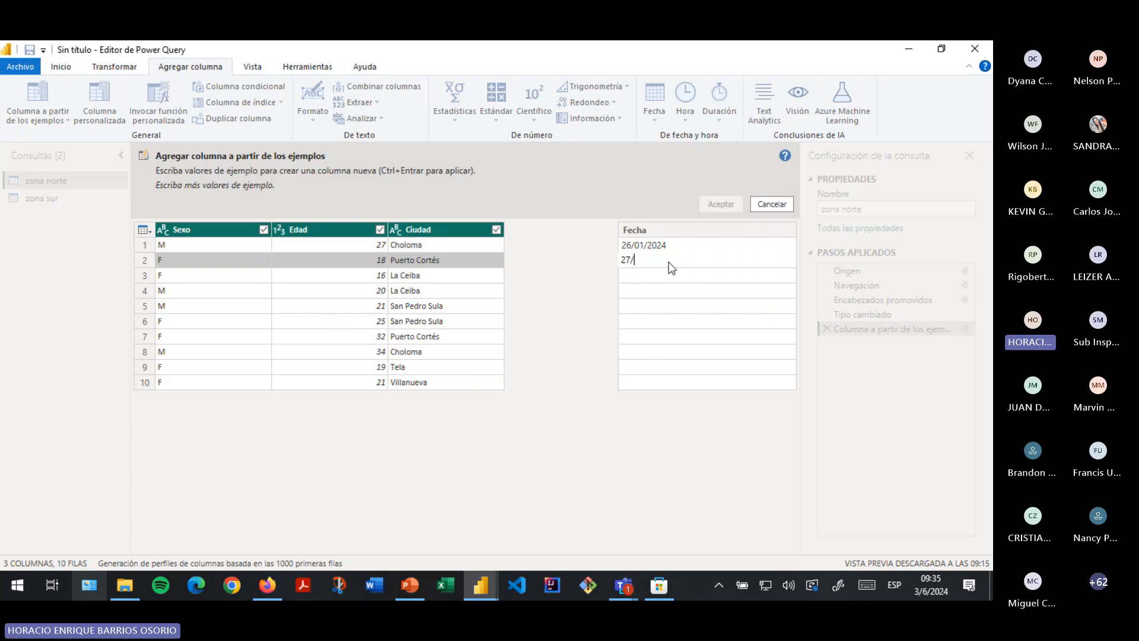
text(0)
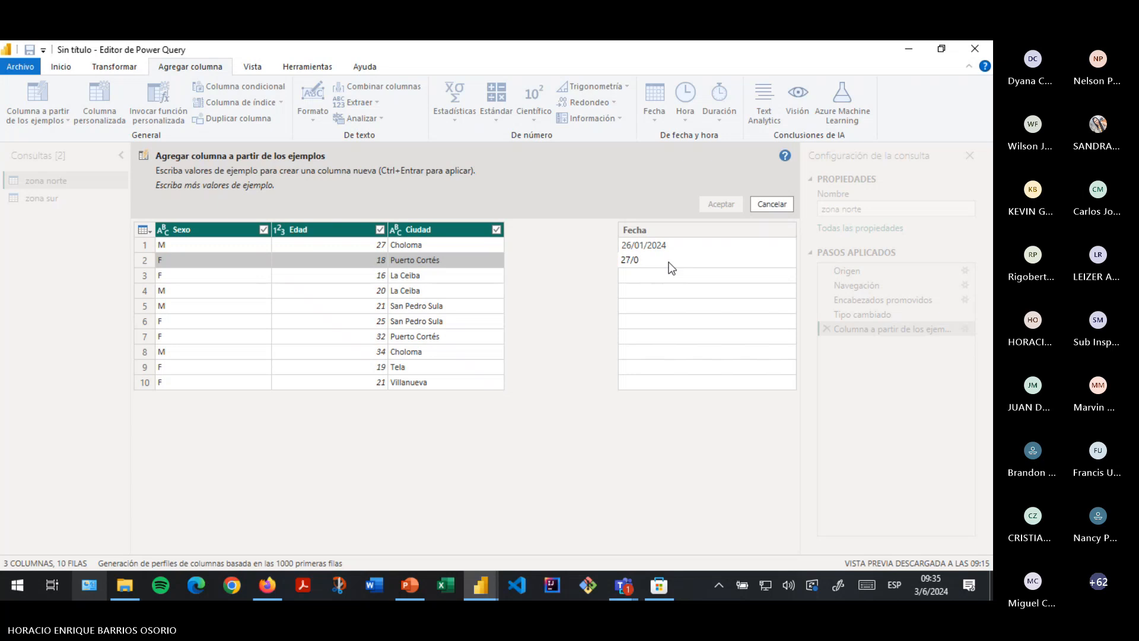
text(1/2024)
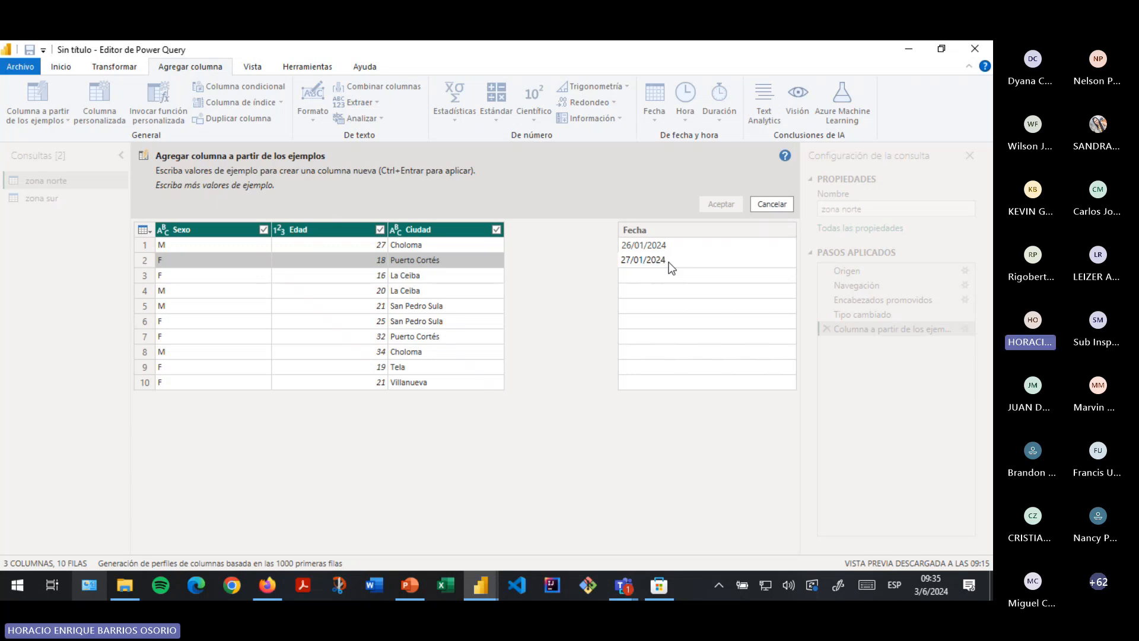
key(Return)
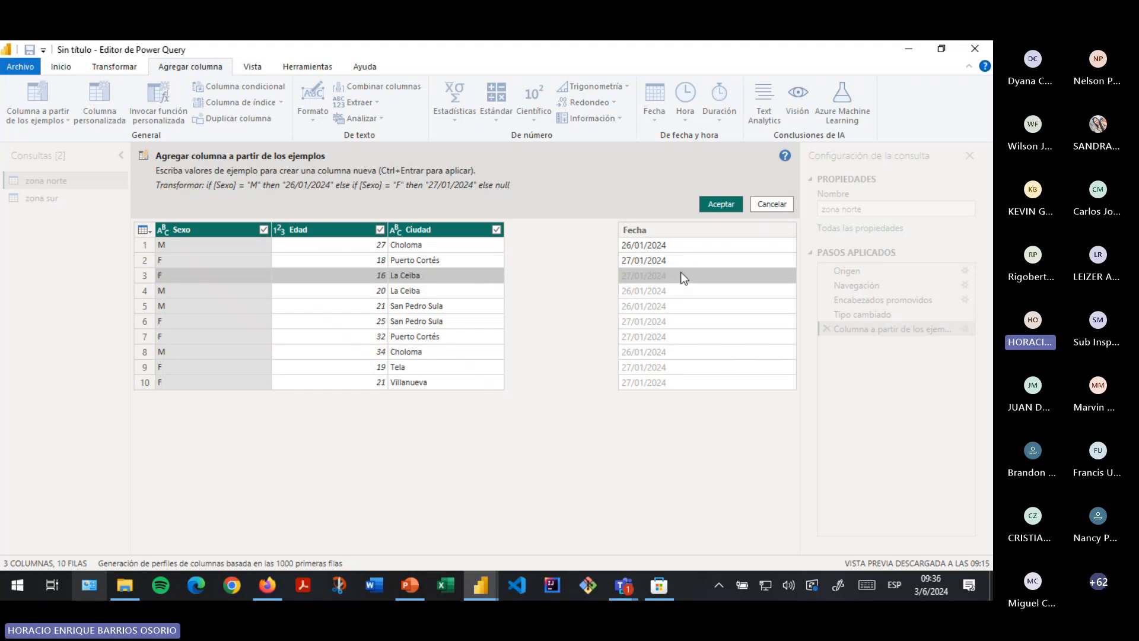
text(29/01/)
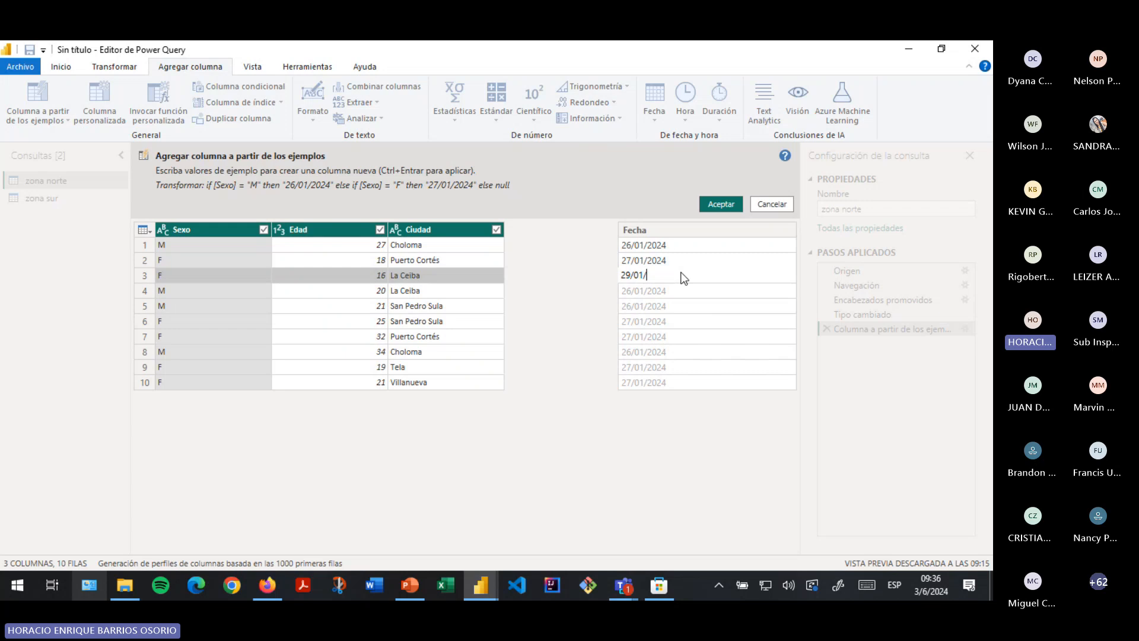
text(2024)
key(Return)
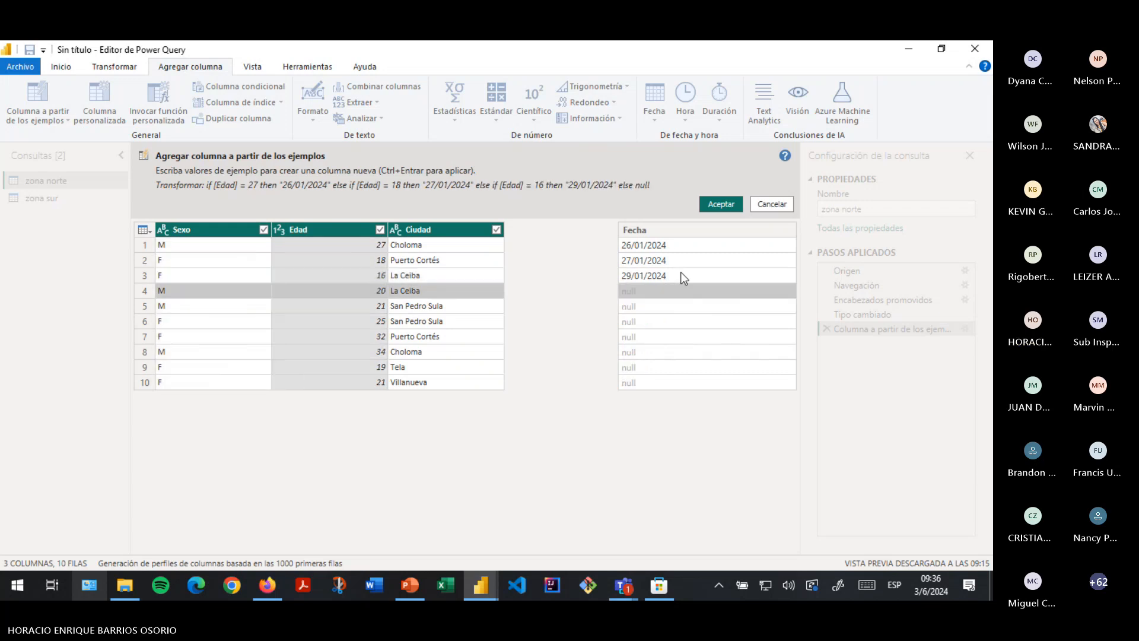
text(2/02)
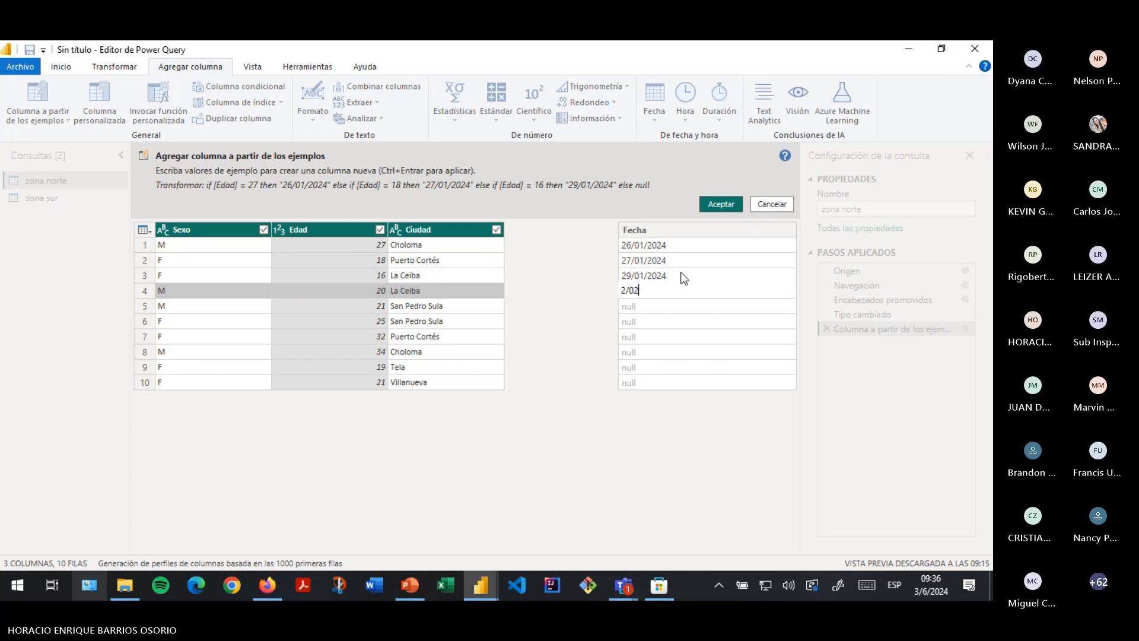
text(/24)
key(Return)
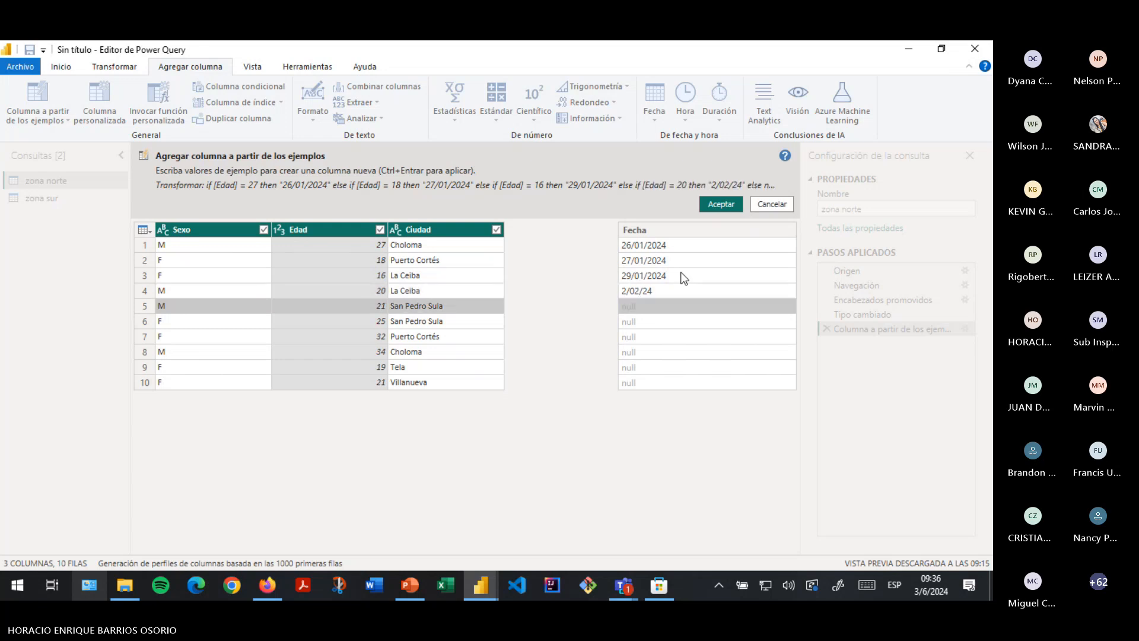
text(5/)
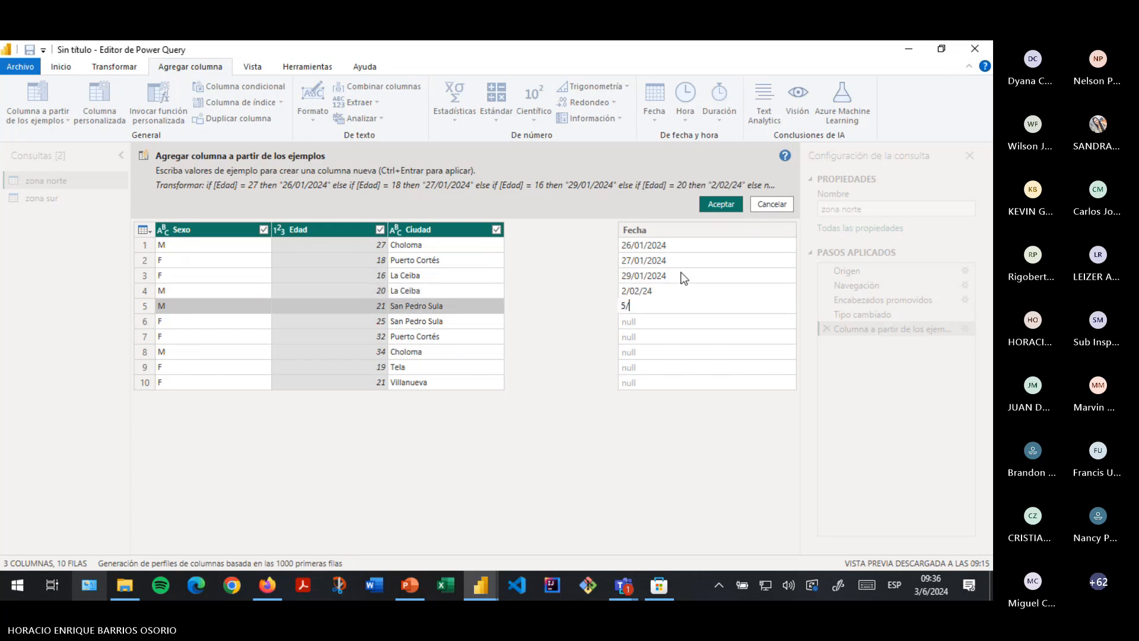
text(02/2024)
key(Return)
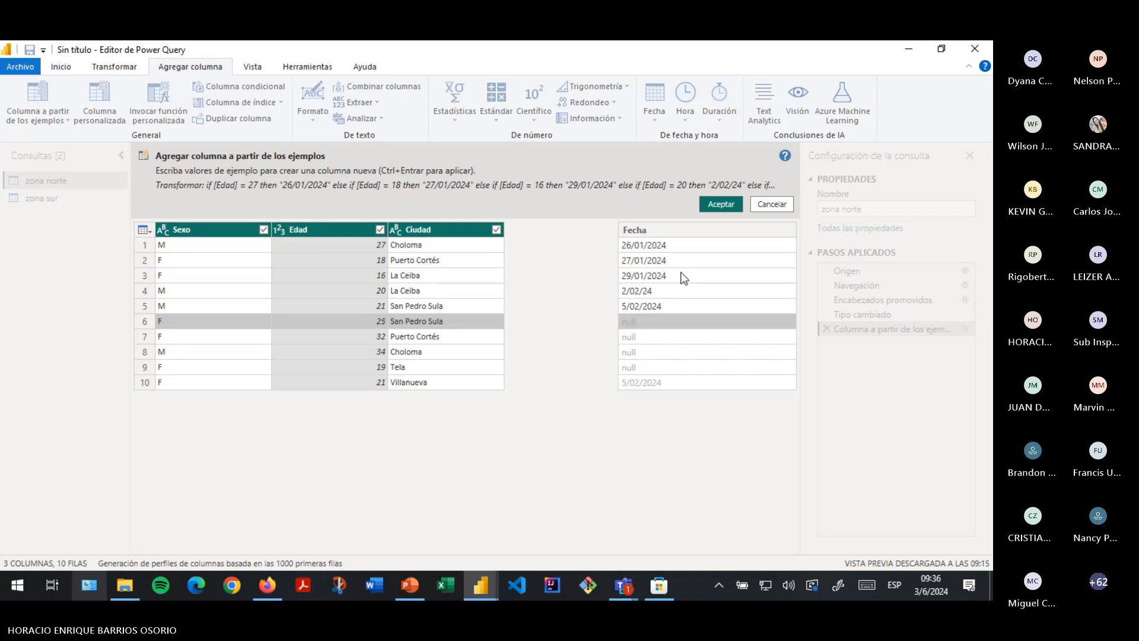
key(Up)
key(Up)
text(2/)
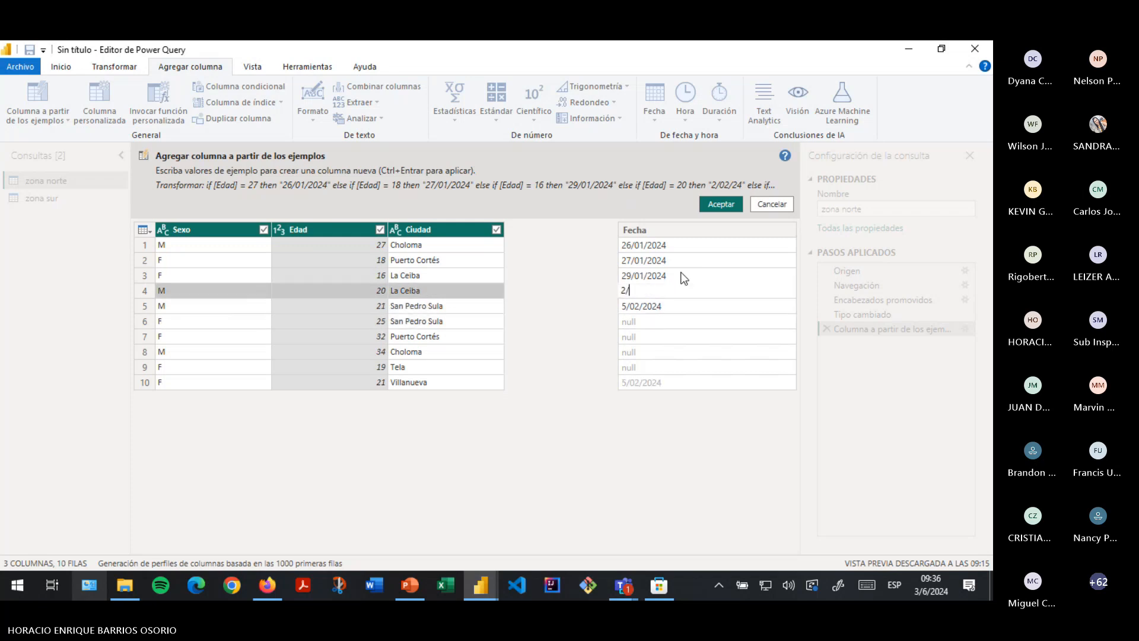
text(02/2024)
key(Return)
- Enter Fecha example dates 9/02/2024, 16/02/2024, 19/02/2024, 28/02 and 11/03/2024 for rows 6–10
key(Down)
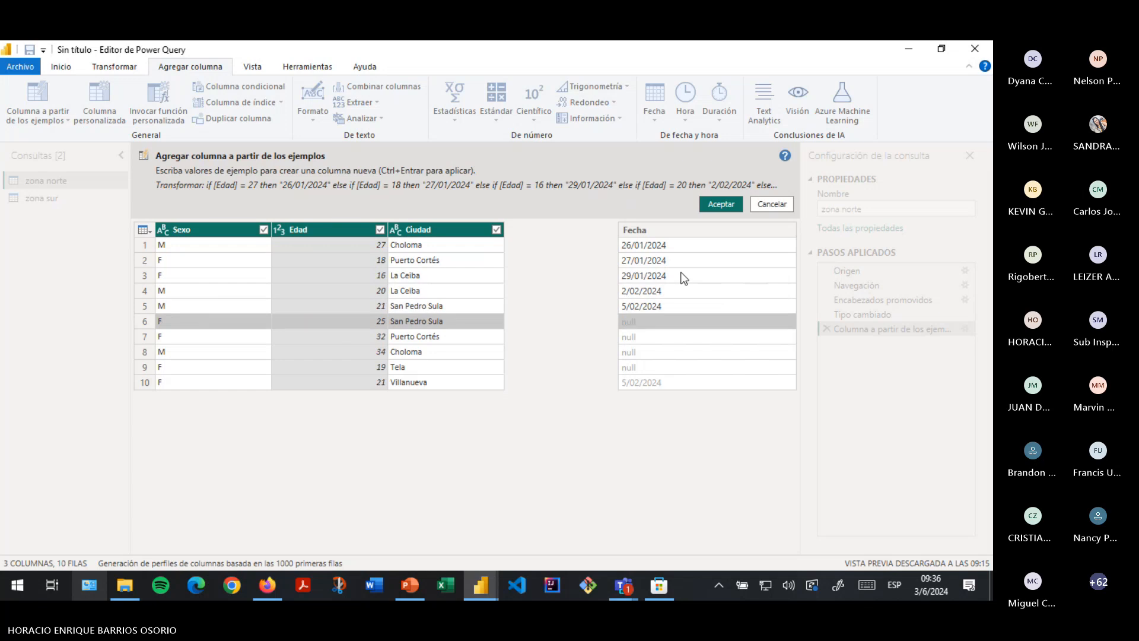
text(9/02)
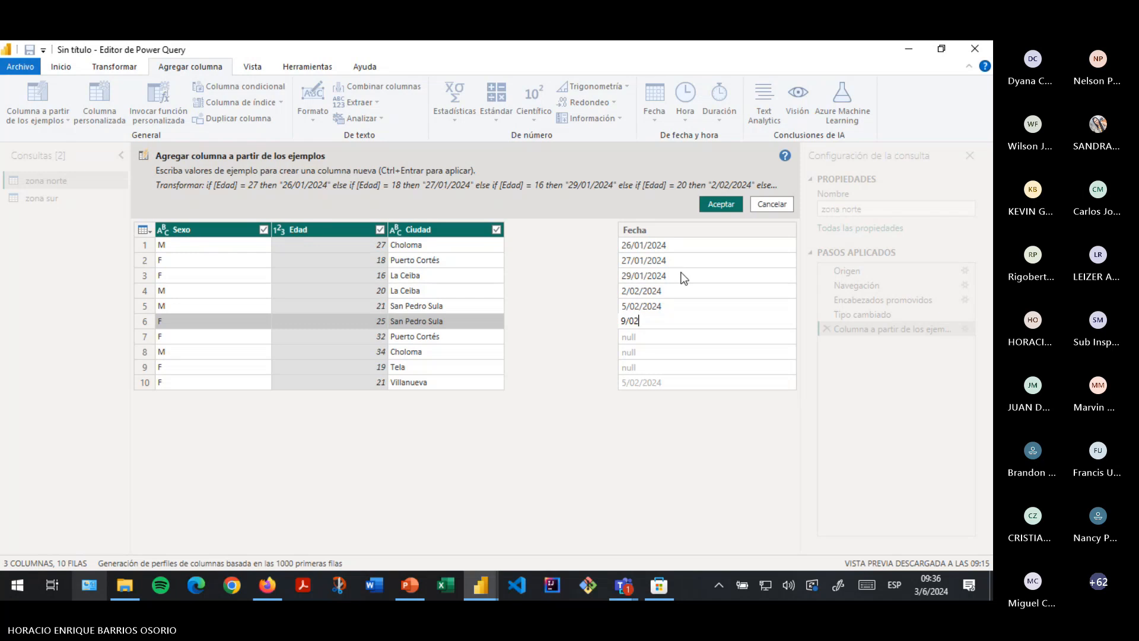
text(/2024)
key(Return)
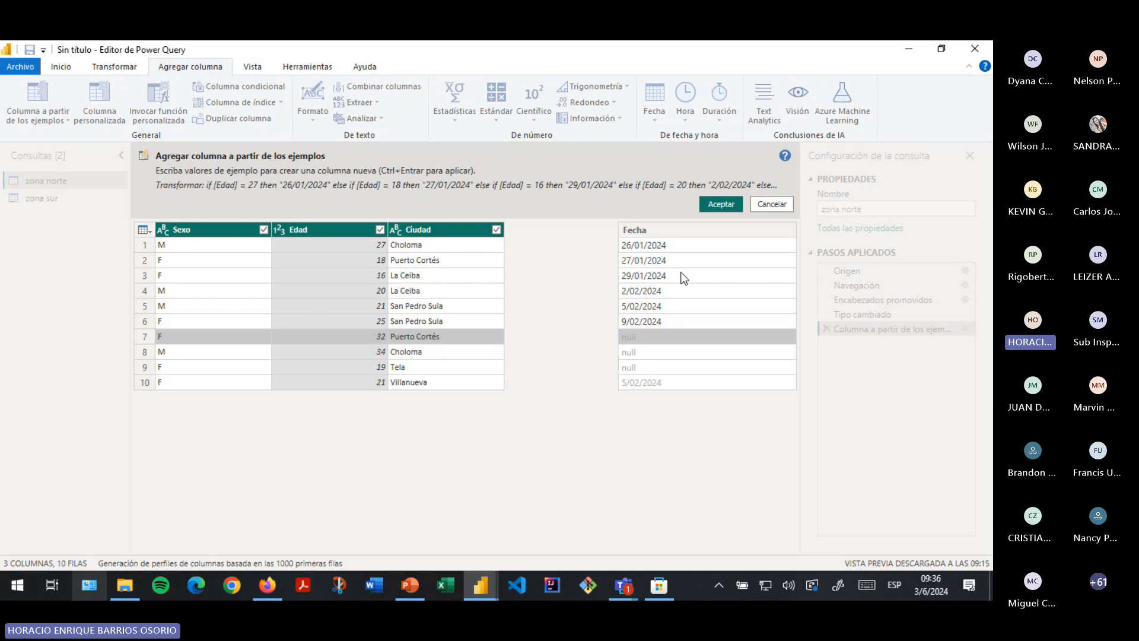
text(16/02/204)
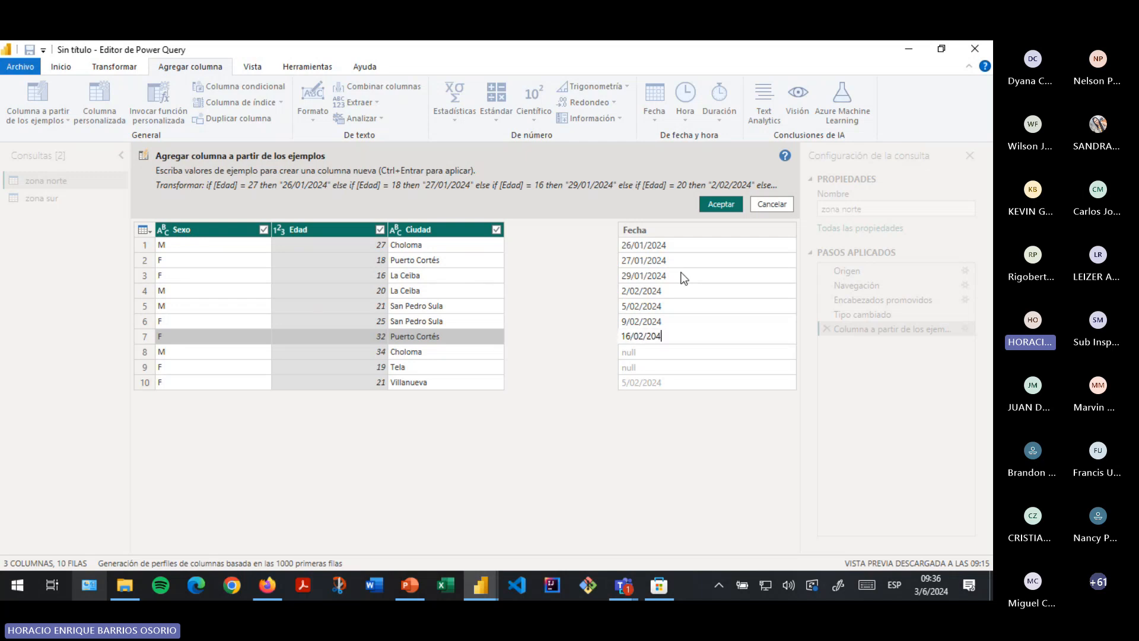
key(BackSpace)
text(24)
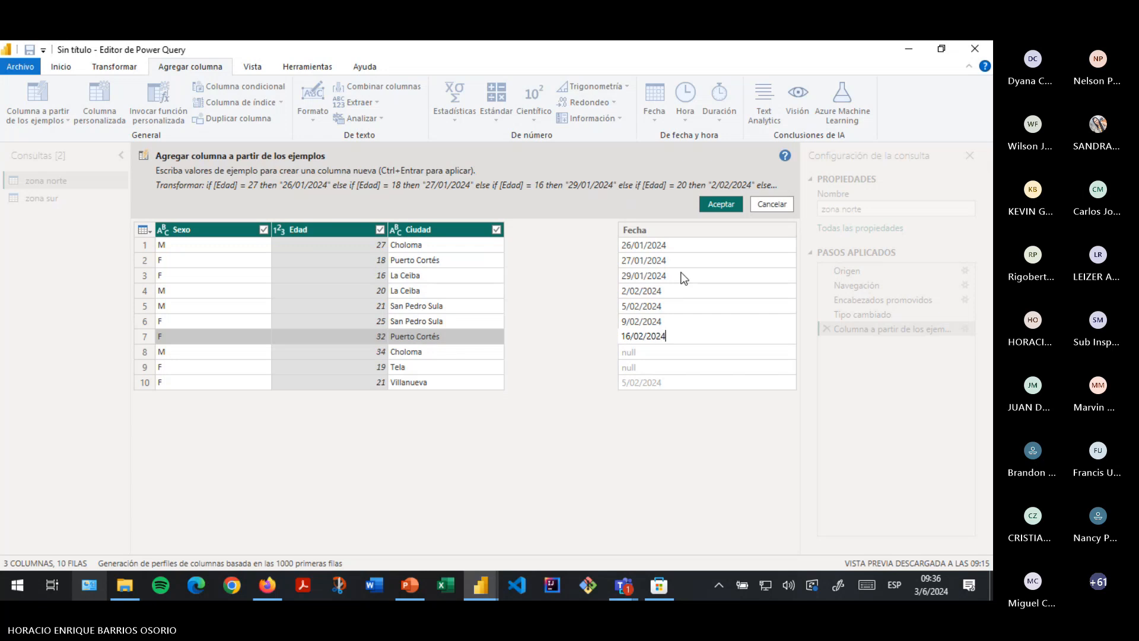
key(Return)
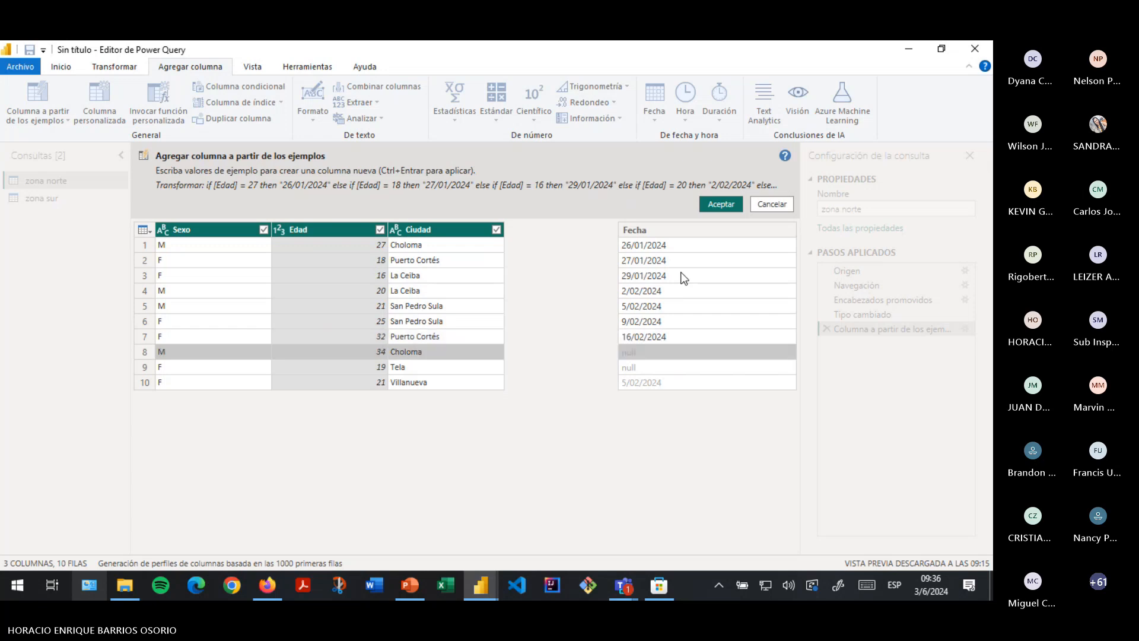
text(19/02)
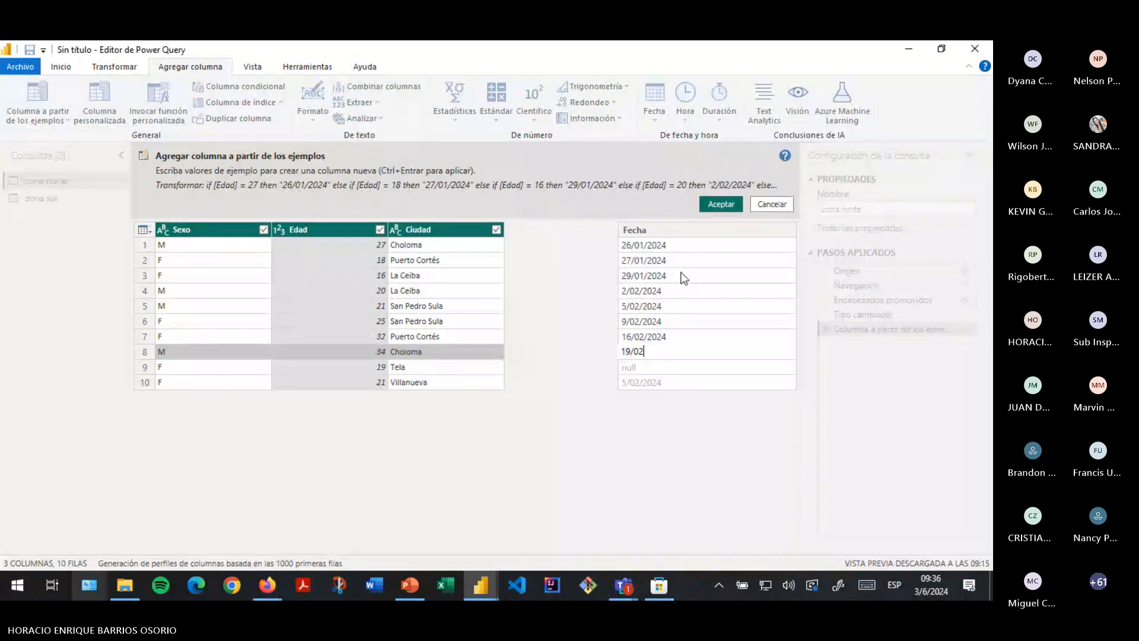
text(/2024)
key(Return)
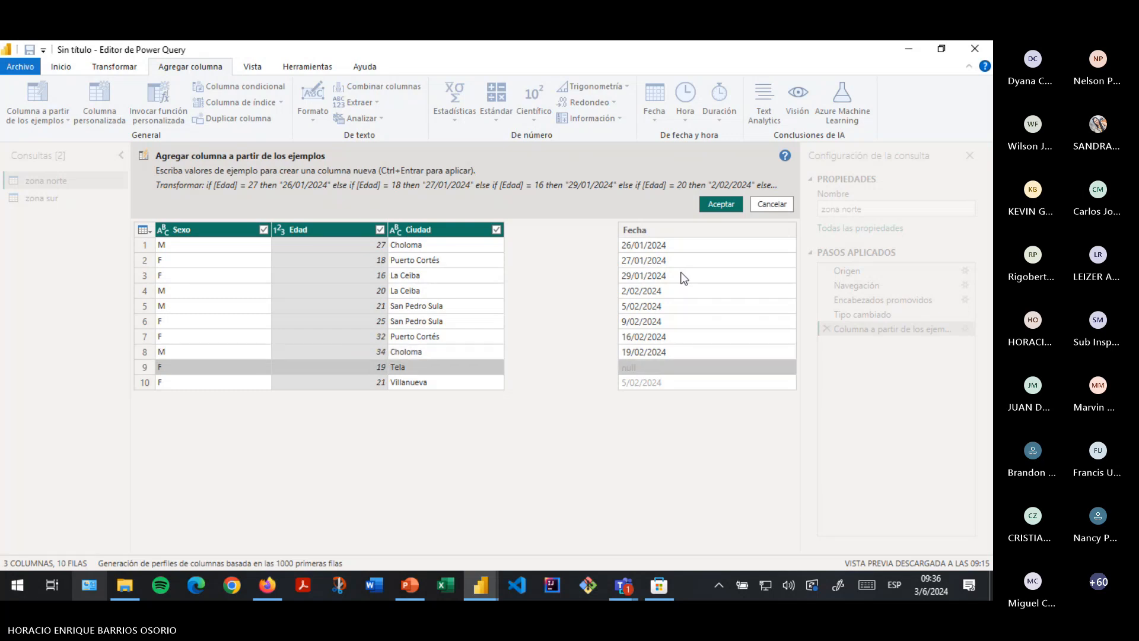
text(28/02)
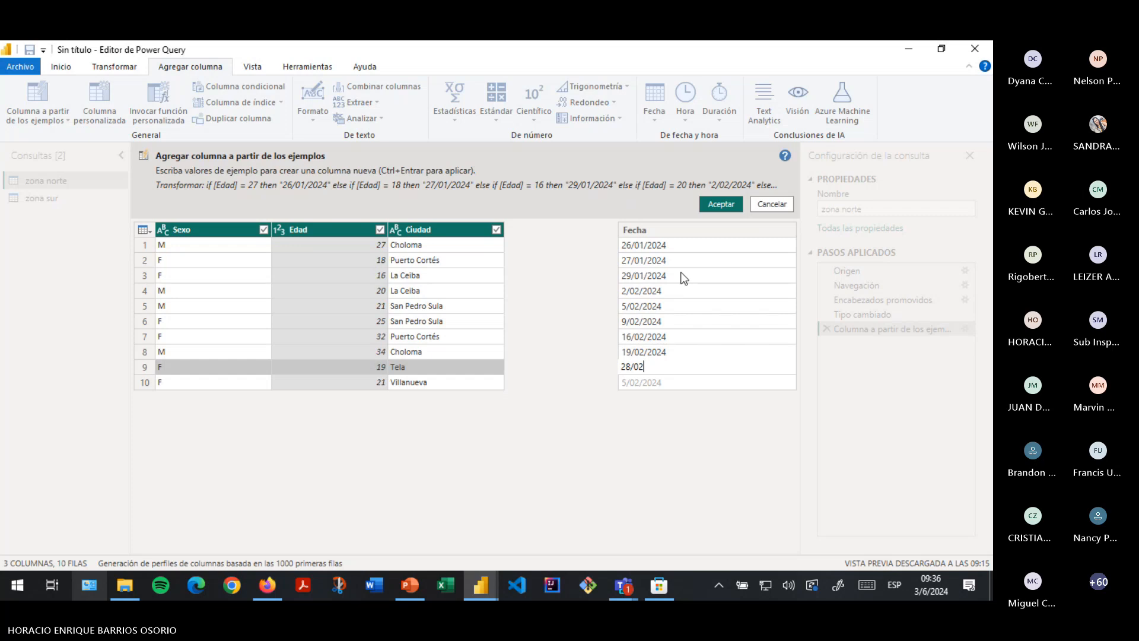
key(Return)
text(11/)
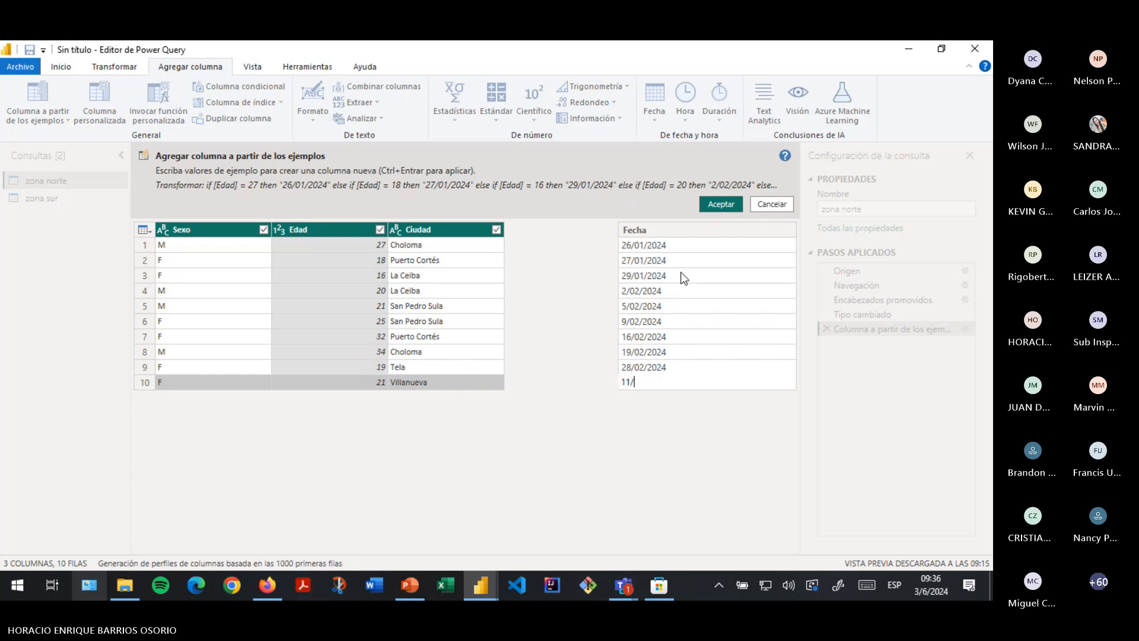
text(03/2024)
key(Return)
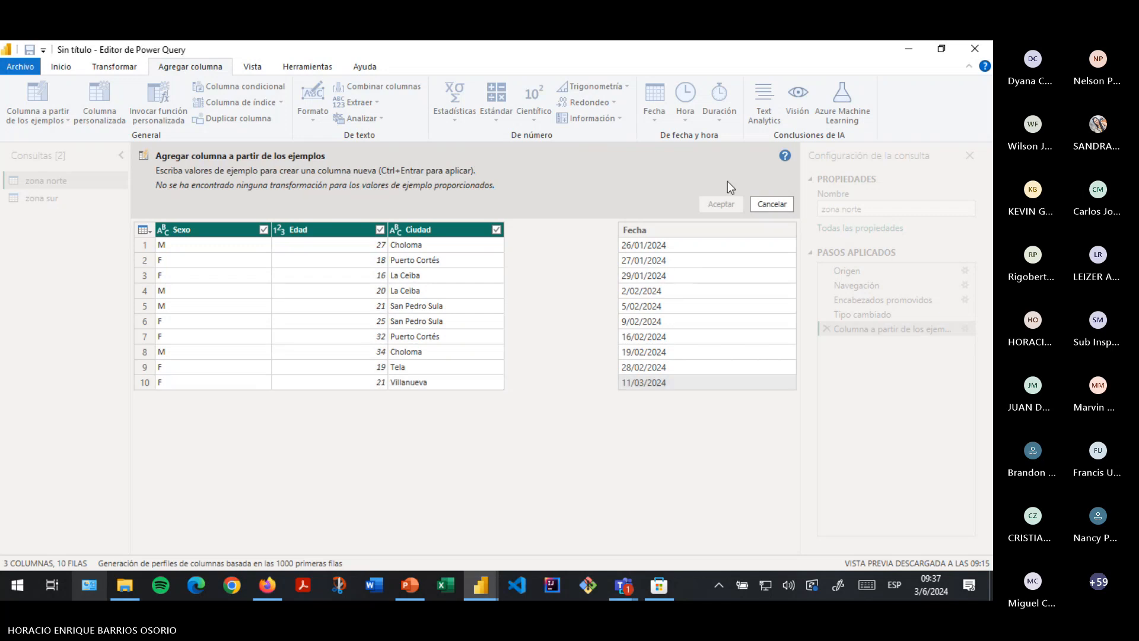
- Delete the Fecha example dates and cancel Column From Examples
click(686, 290)
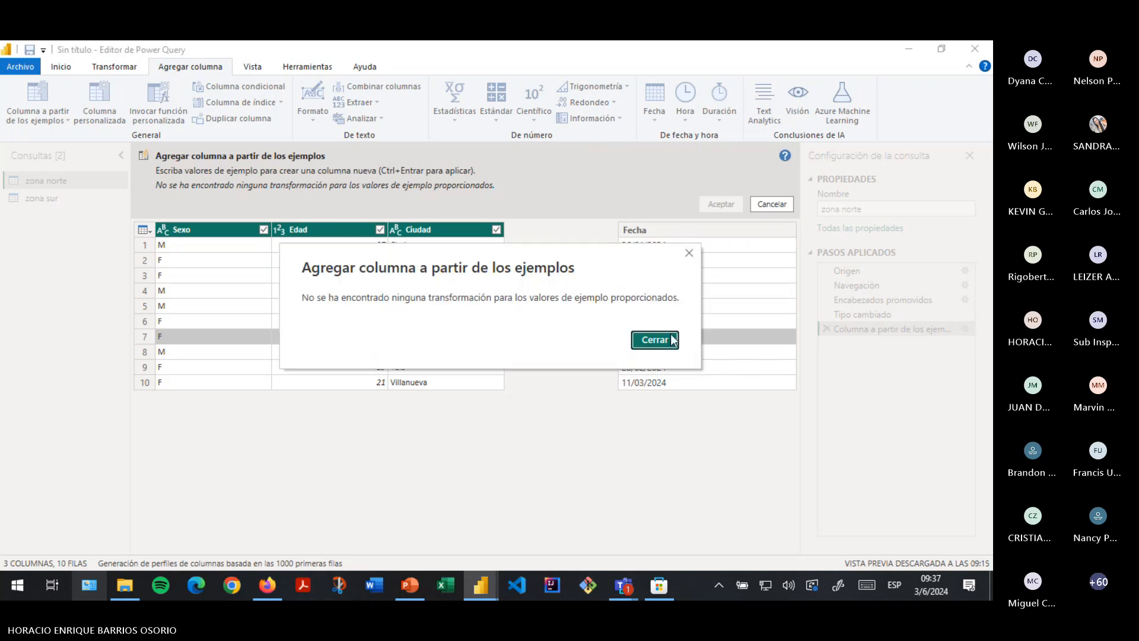
click(690, 254)
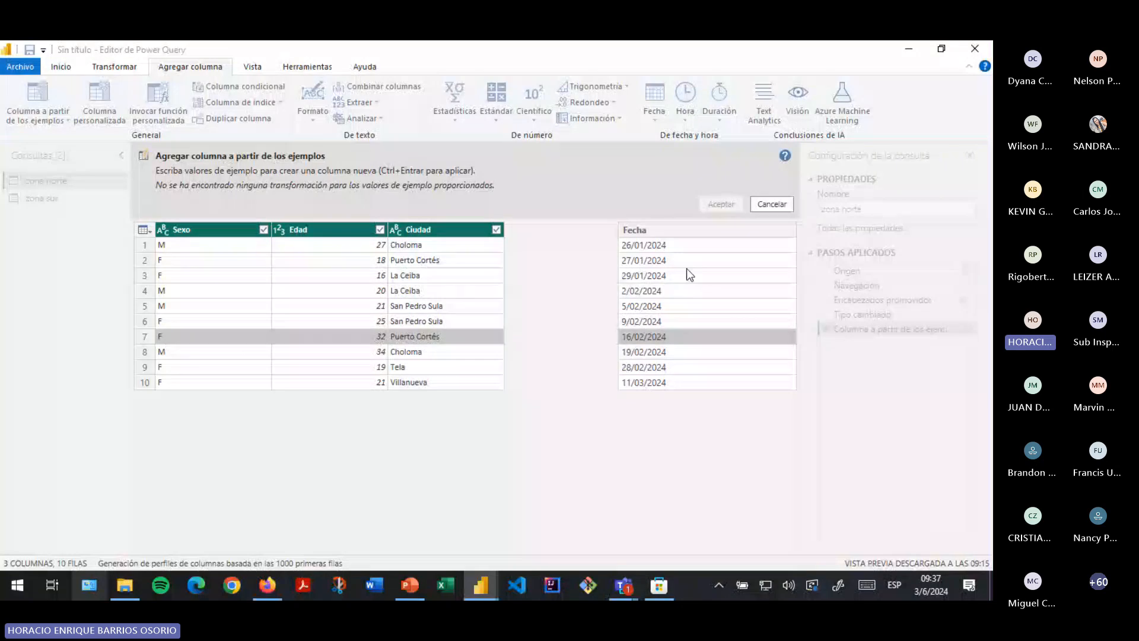
click(667, 247)
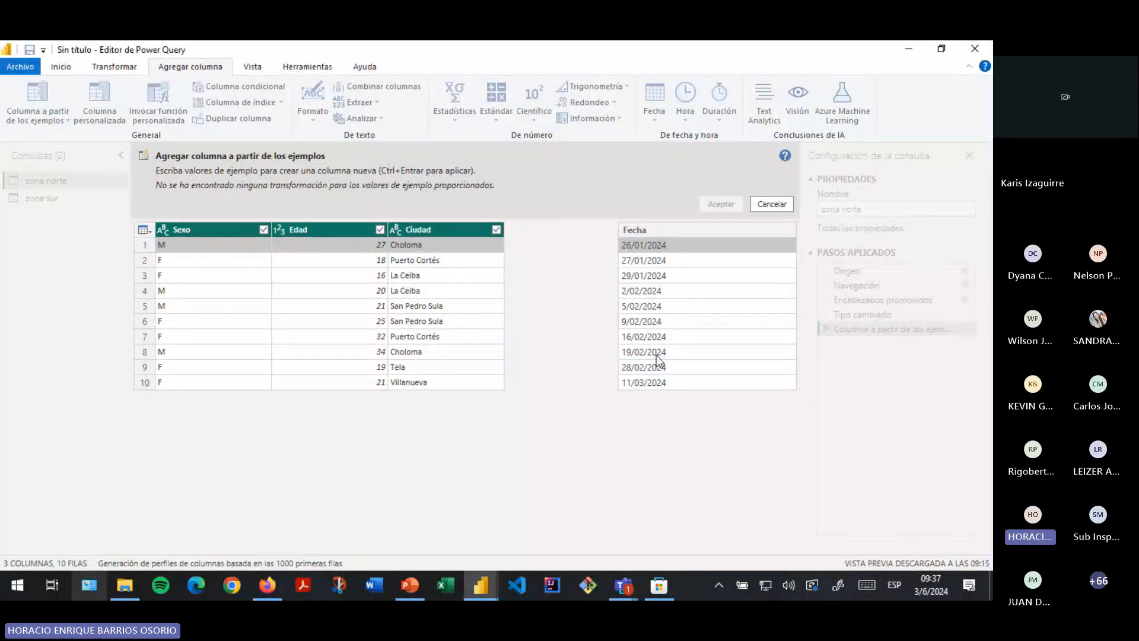
click(666, 380)
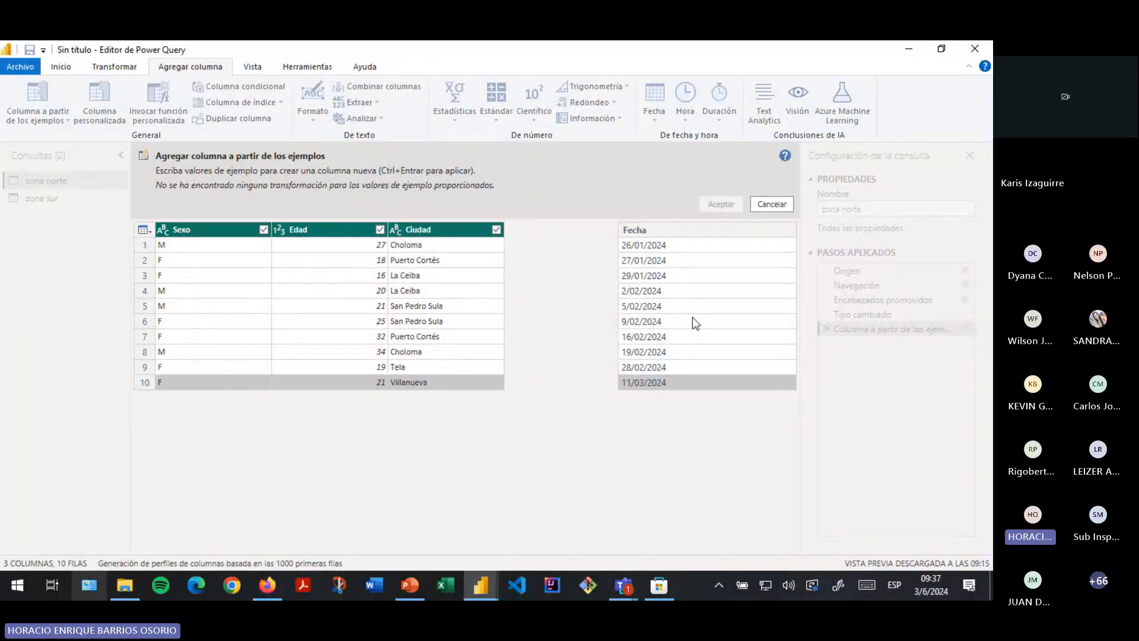
click(684, 250)
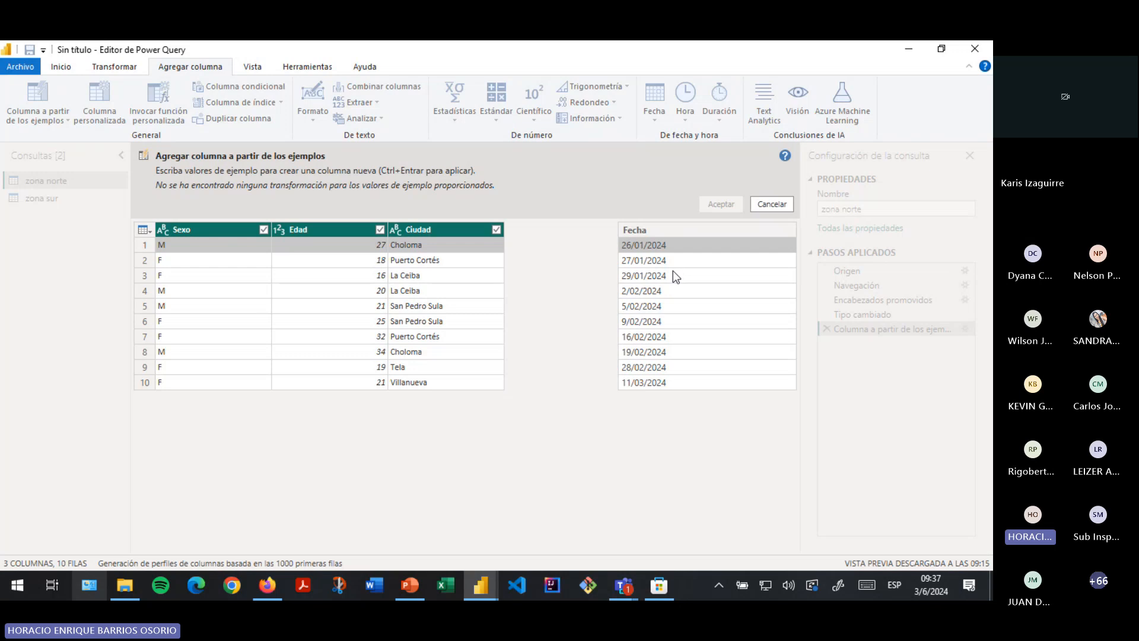
key(Delete)
click(710, 276)
key(Delete)
click(693, 260)
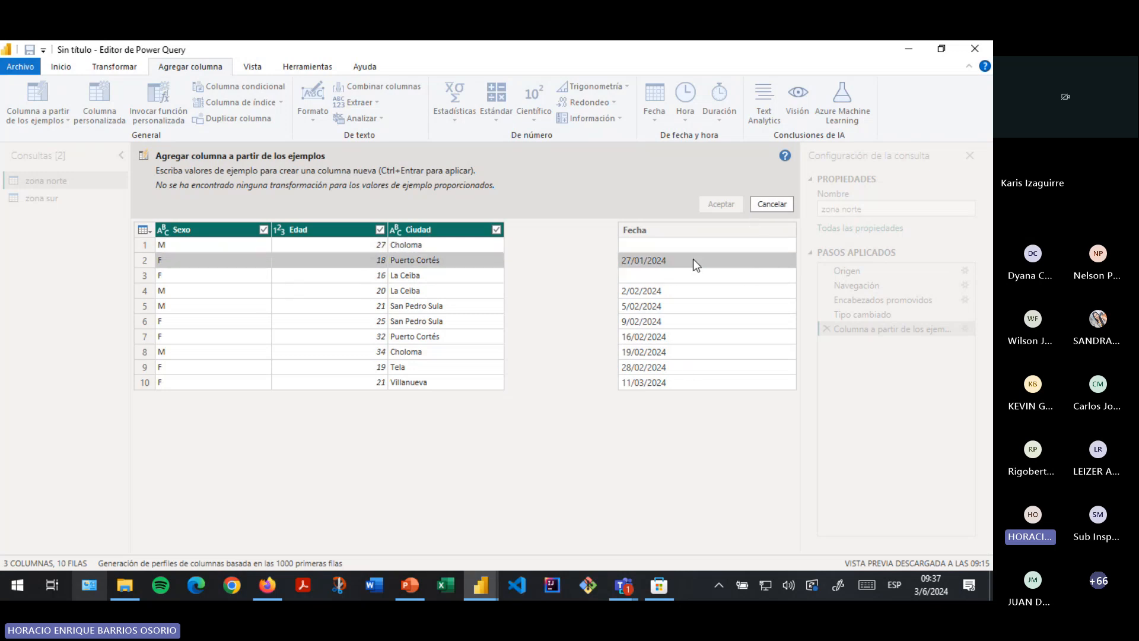
key(Delete)
click(669, 290)
key(Delete)
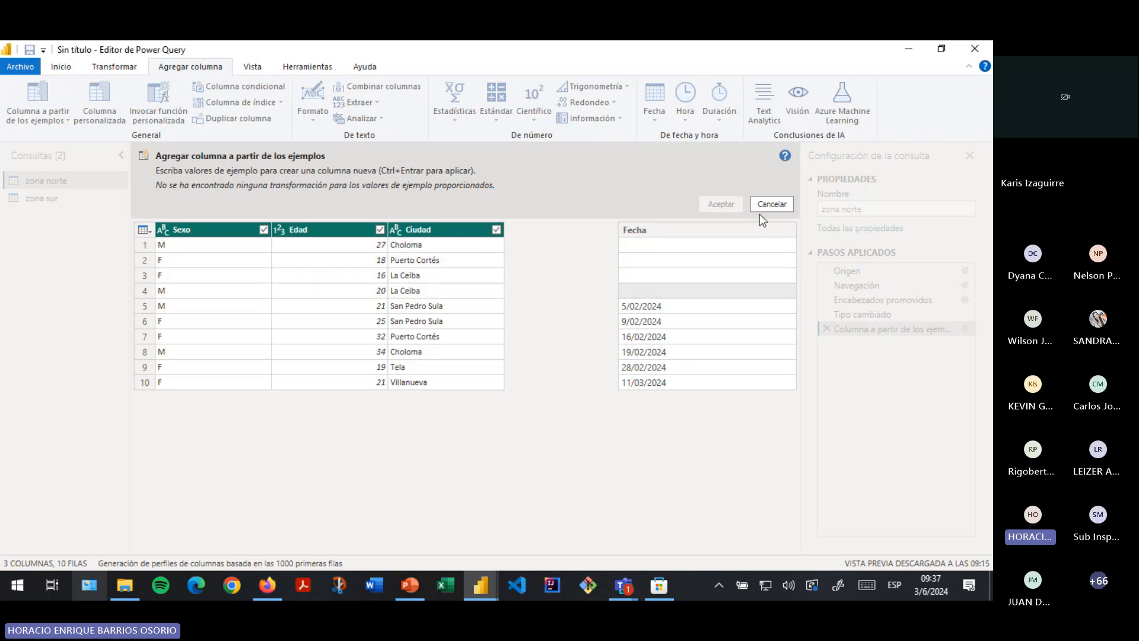
click(766, 209)
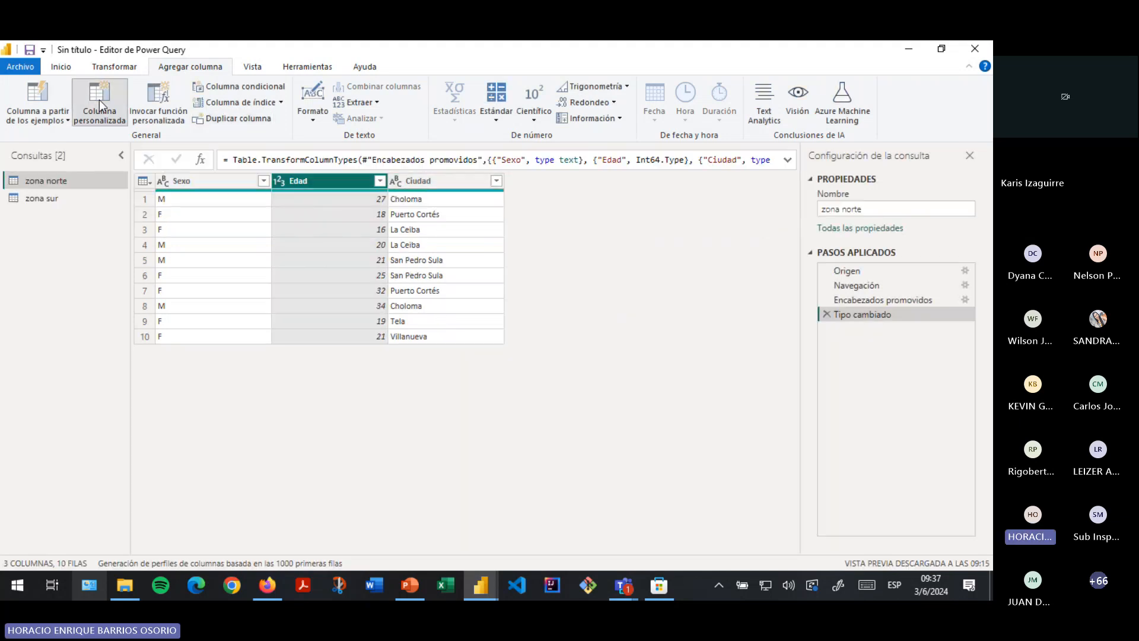
- Start a custom column on zona norte, keeping the default name Personalizado
click(99, 100)
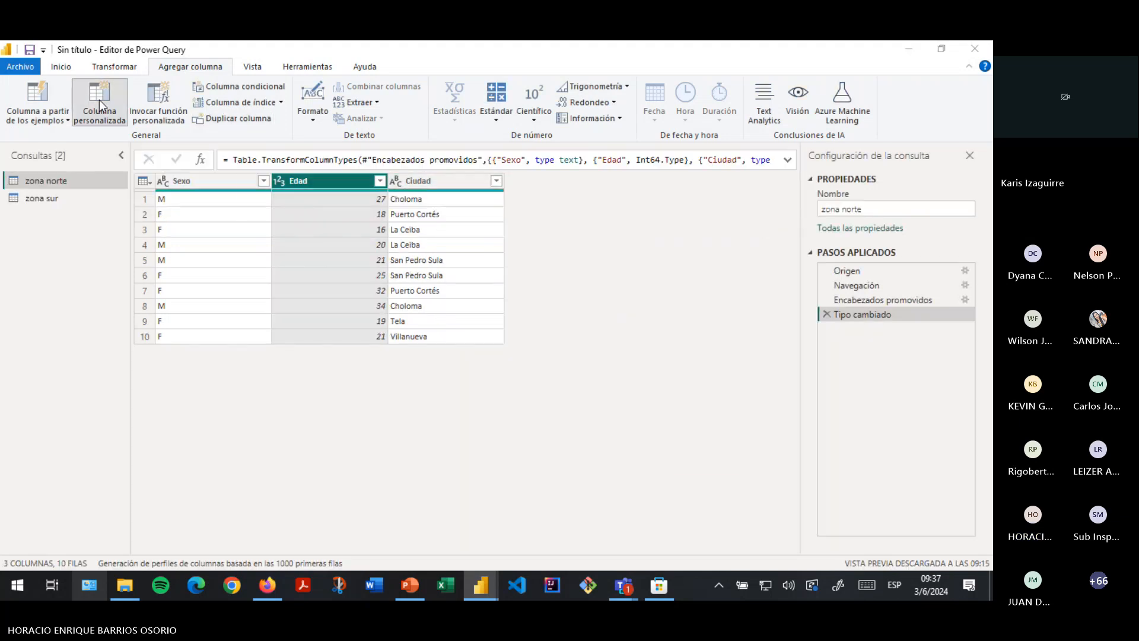
click(347, 278)
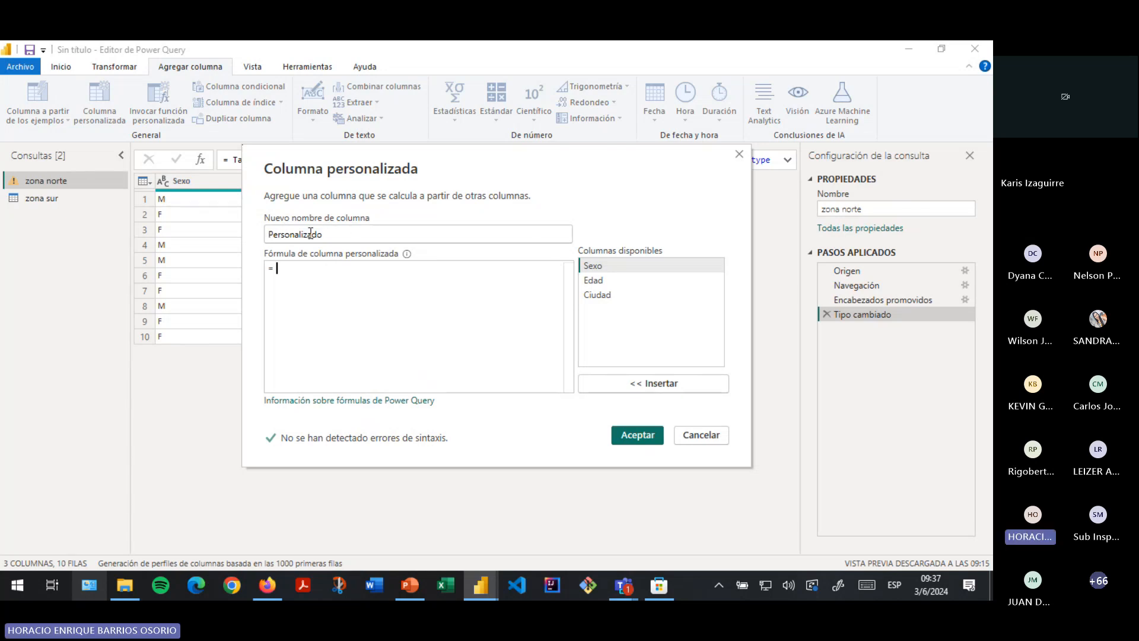
drag(322, 234, 274, 239)
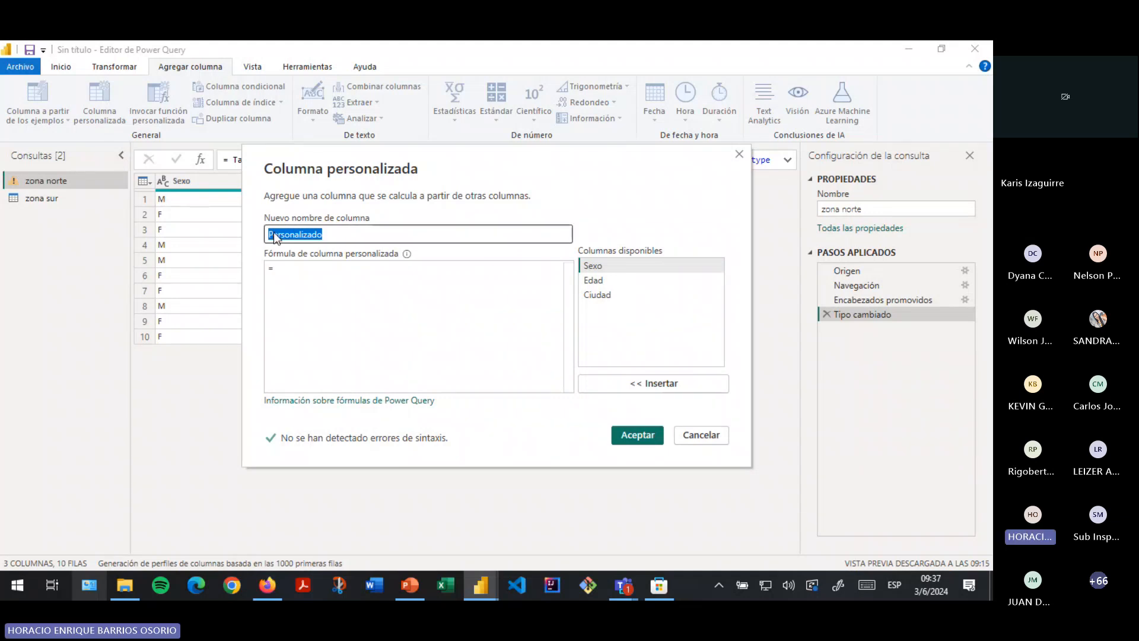
click(294, 275)
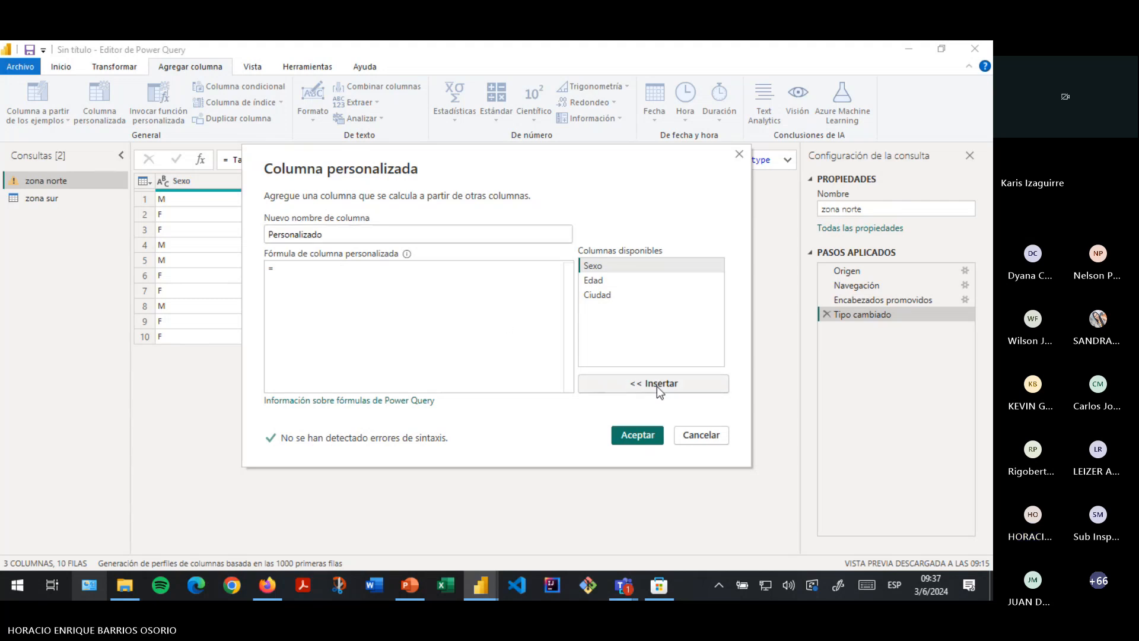
double_click(331, 234)
click(561, 314)
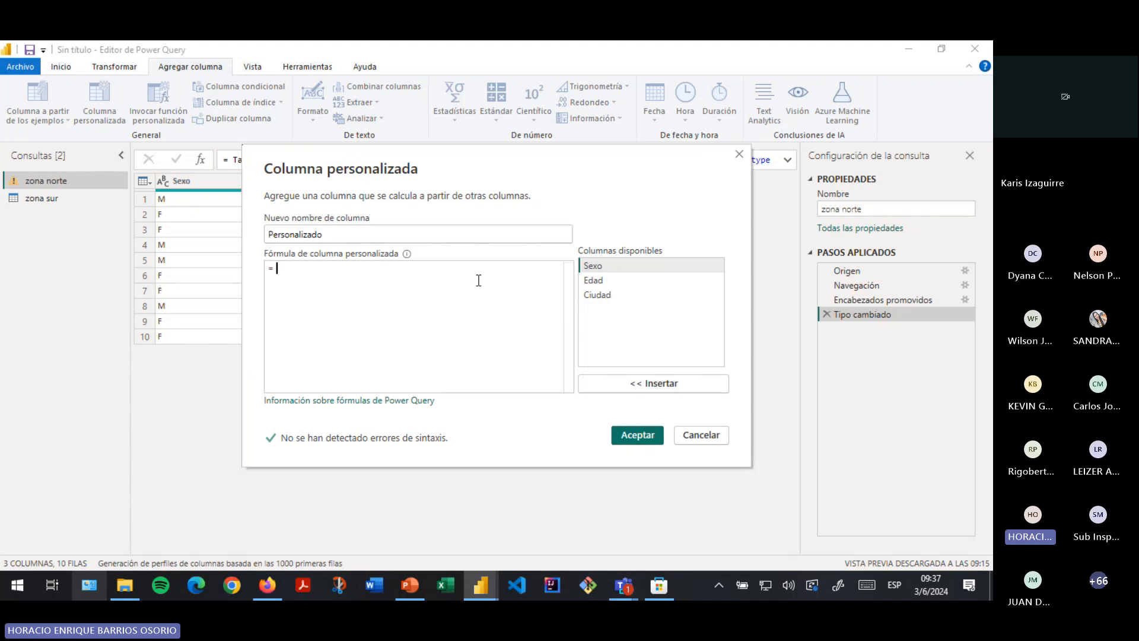
- Enter the formula = [Edad]+2 and create the Personalizado column
double_click(601, 268)
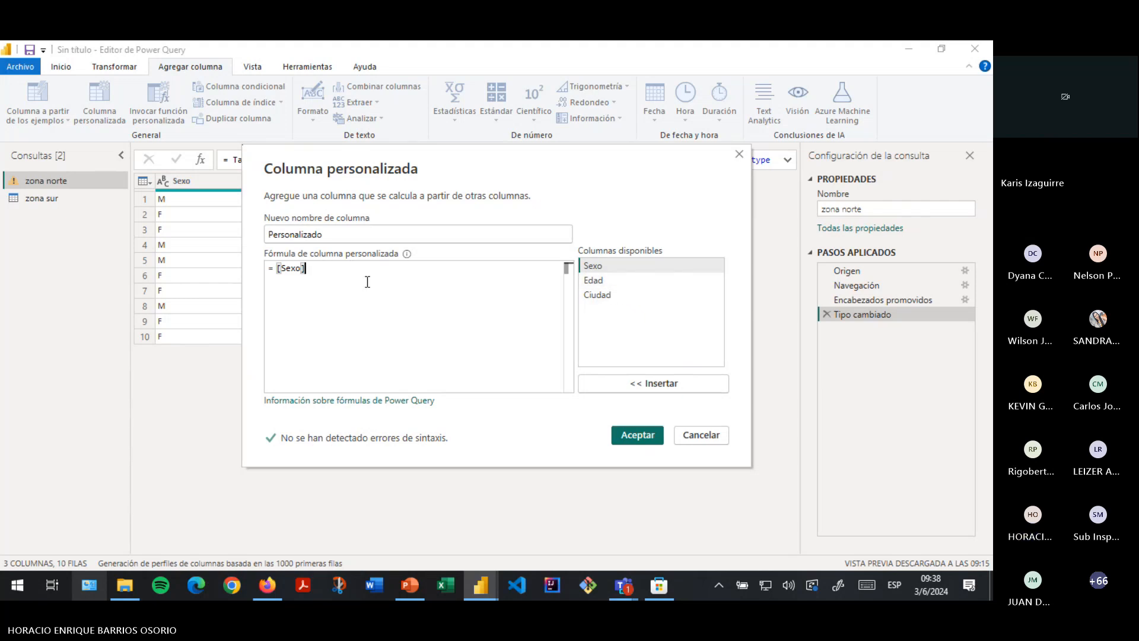
text(+)
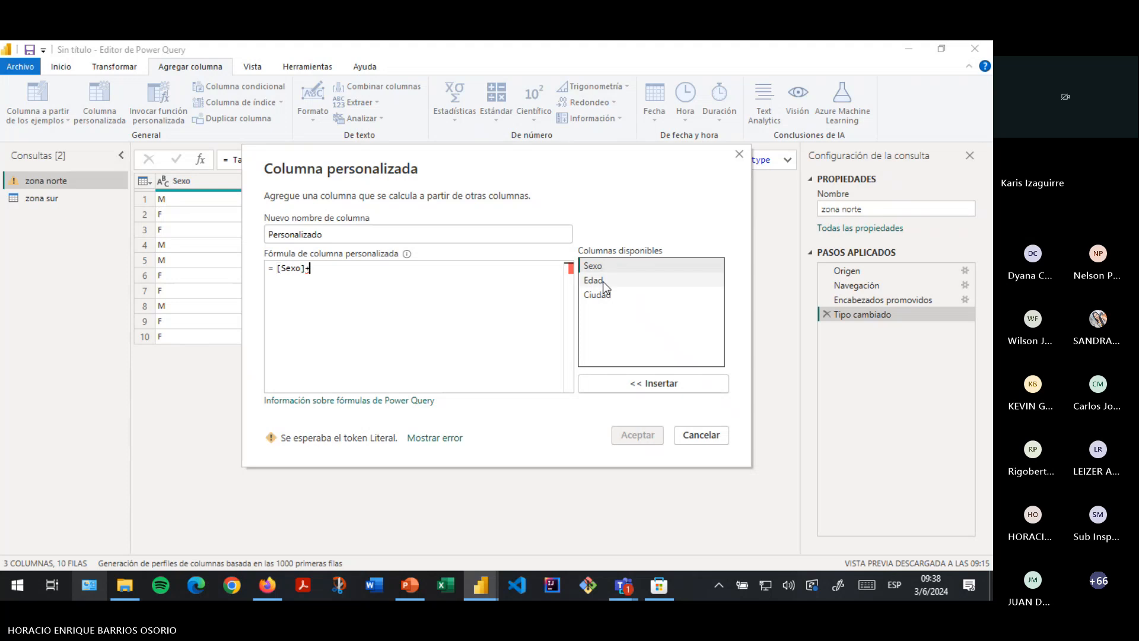
click(604, 281)
double_click(604, 282)
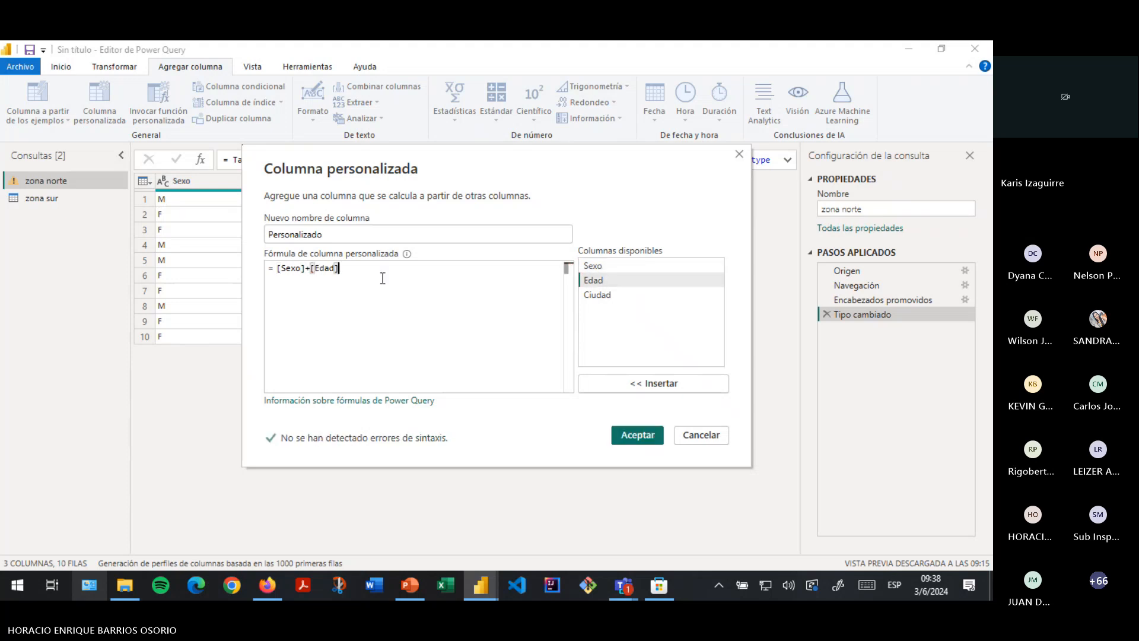
click(313, 268)
key(BackSpace)
key(BackSpace)
key(BackSpace)
key(BackSpace)
key(BackSpace)
key(BackSpace)
key(BackSpace)
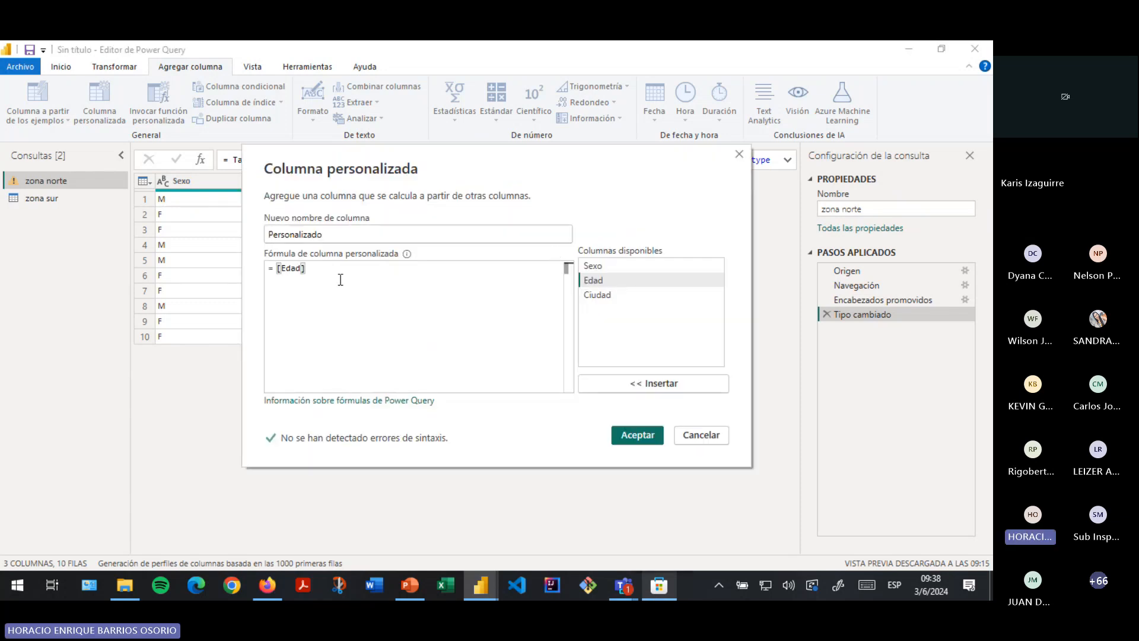
text(+)
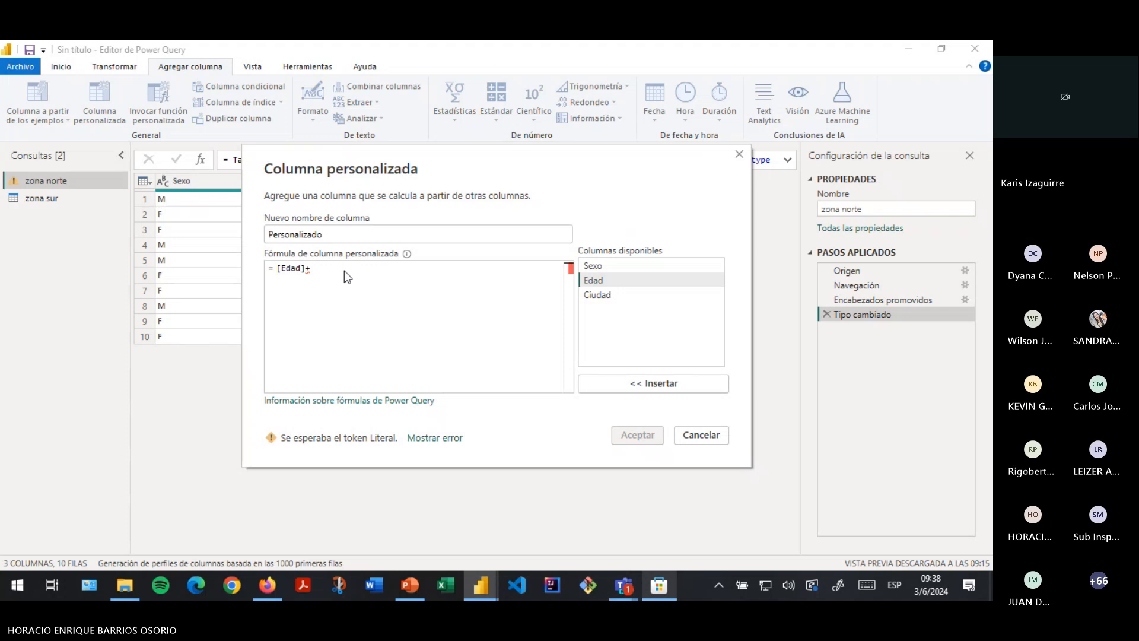
text(2)
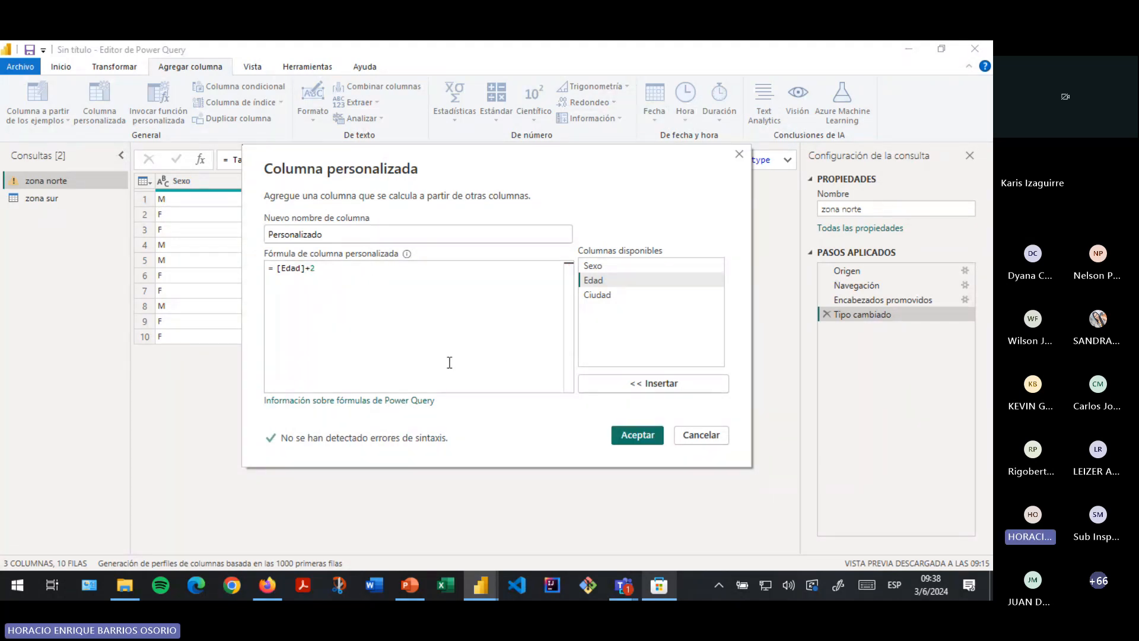
drag(451, 152, 471, 231)
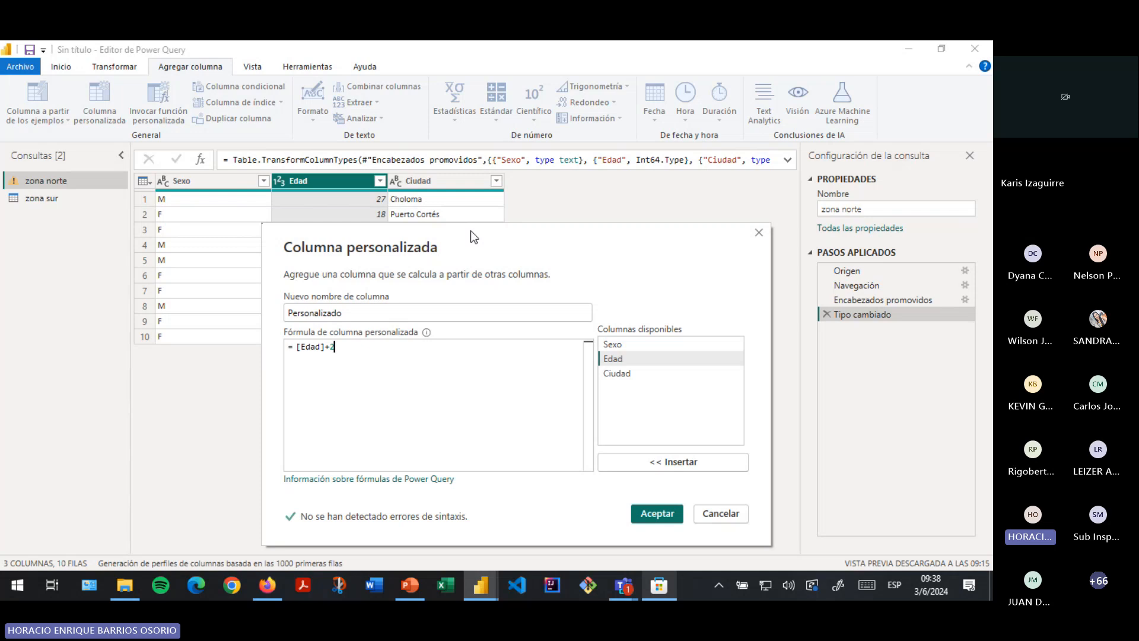
click(648, 519)
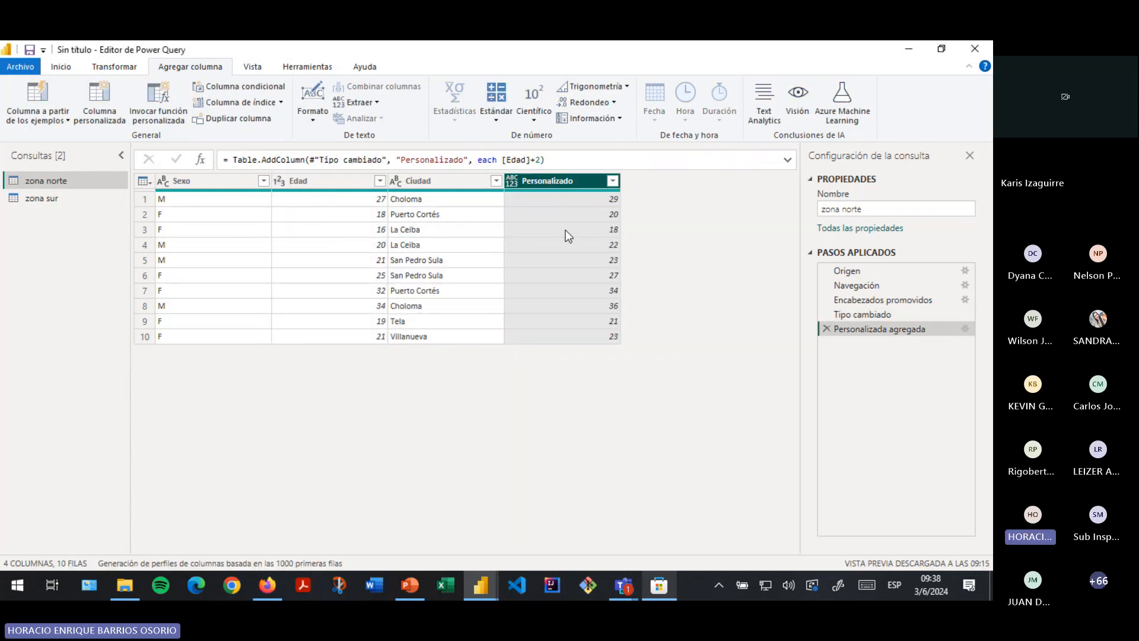
click(553, 198)
click(561, 211)
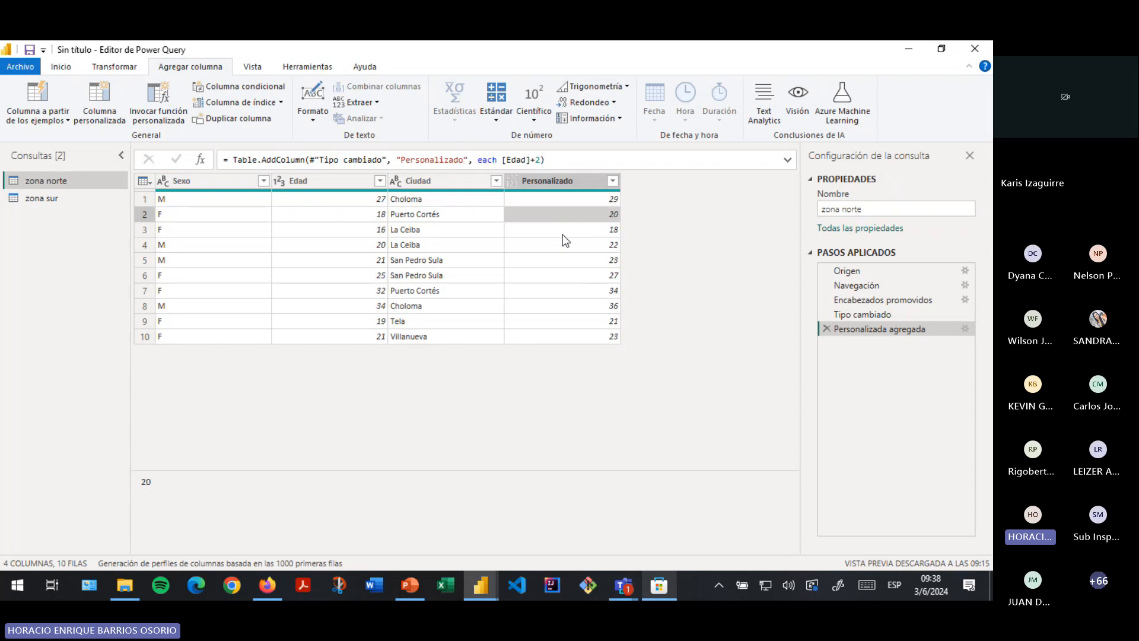
click(562, 229)
click(560, 260)
click(558, 275)
click(560, 322)
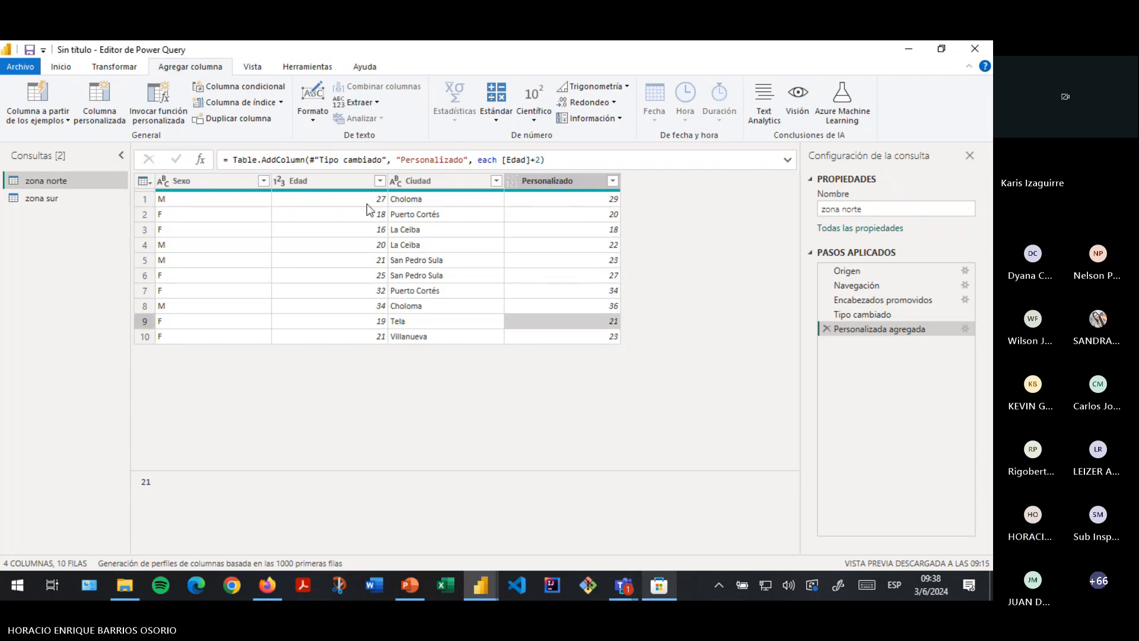
click(368, 204)
click(555, 201)
click(584, 244)
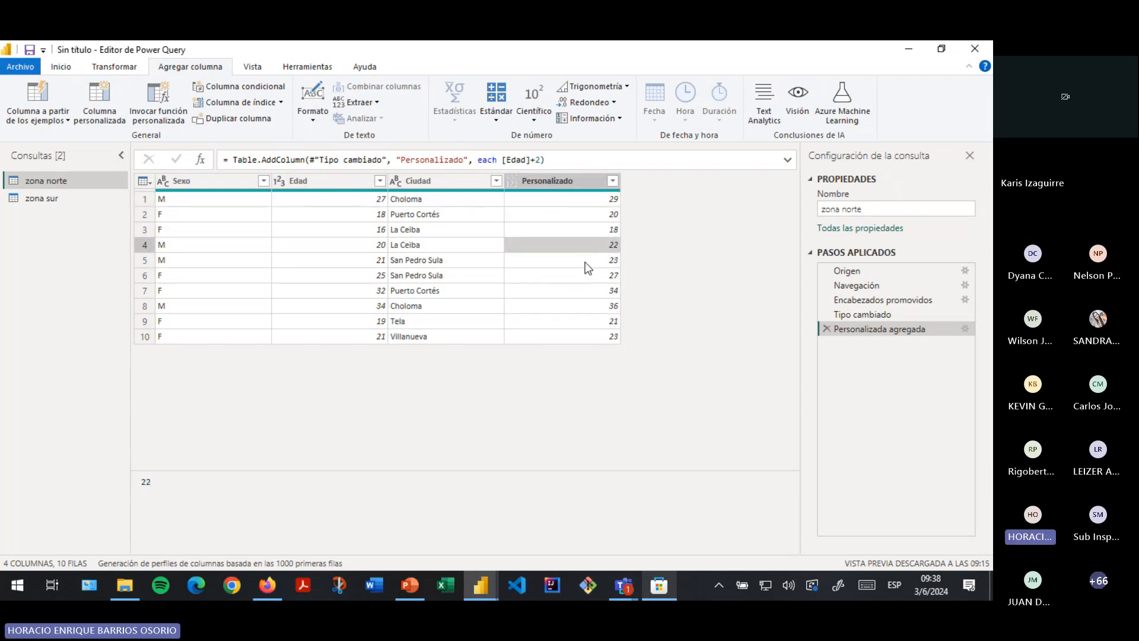
click(585, 290)
click(575, 336)
click(592, 201)
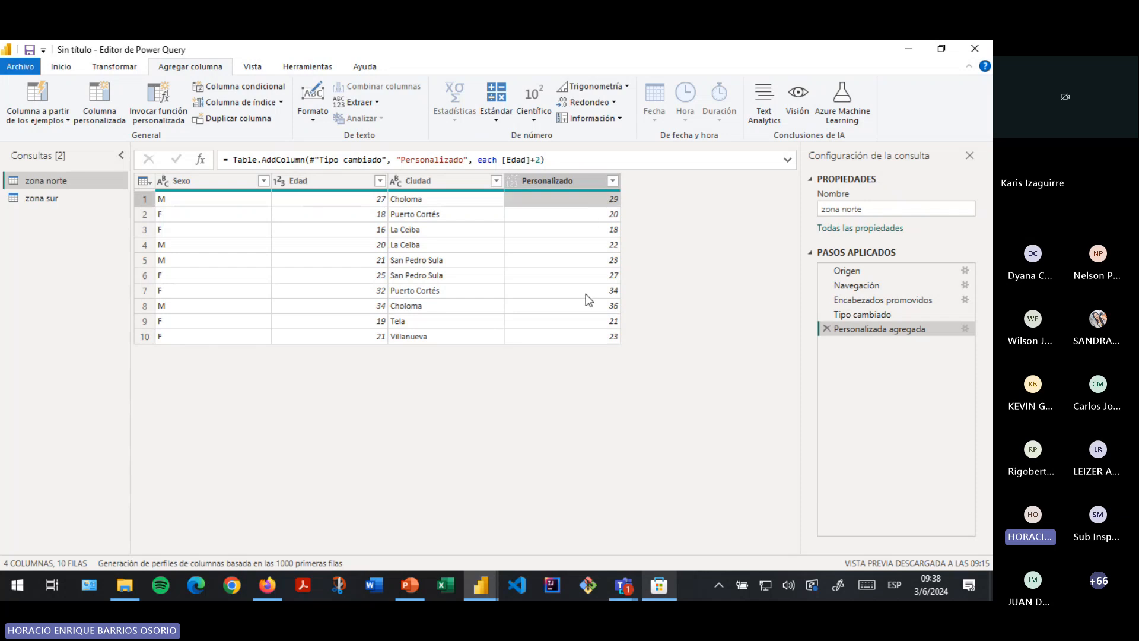
click(580, 336)
click(593, 215)
click(591, 203)
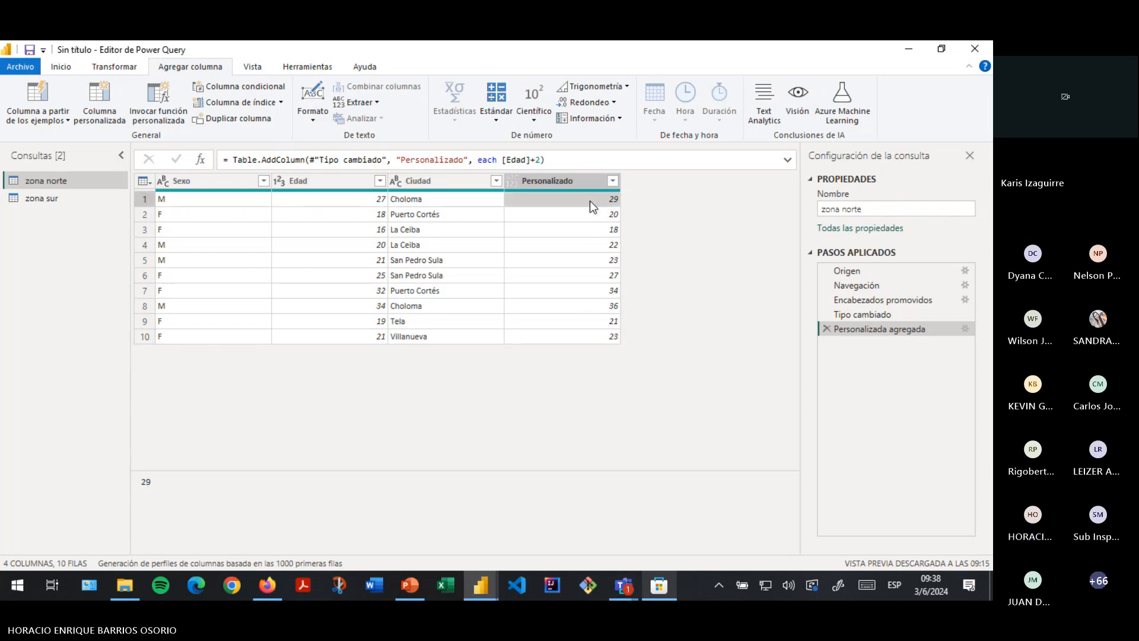
click(373, 207)
click(350, 335)
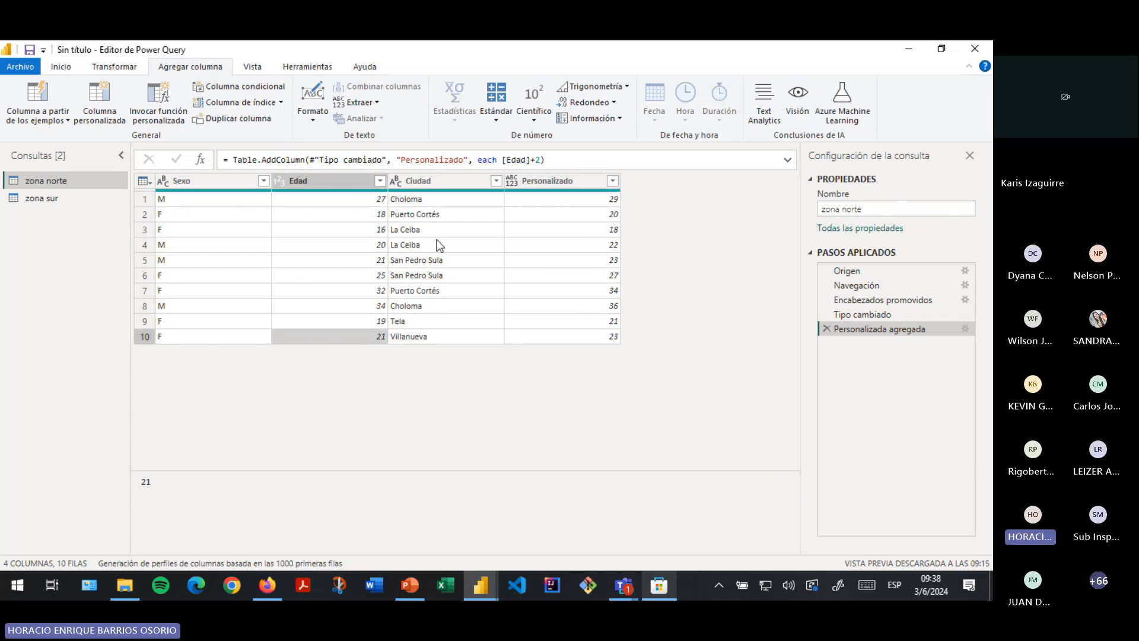
click(447, 201)
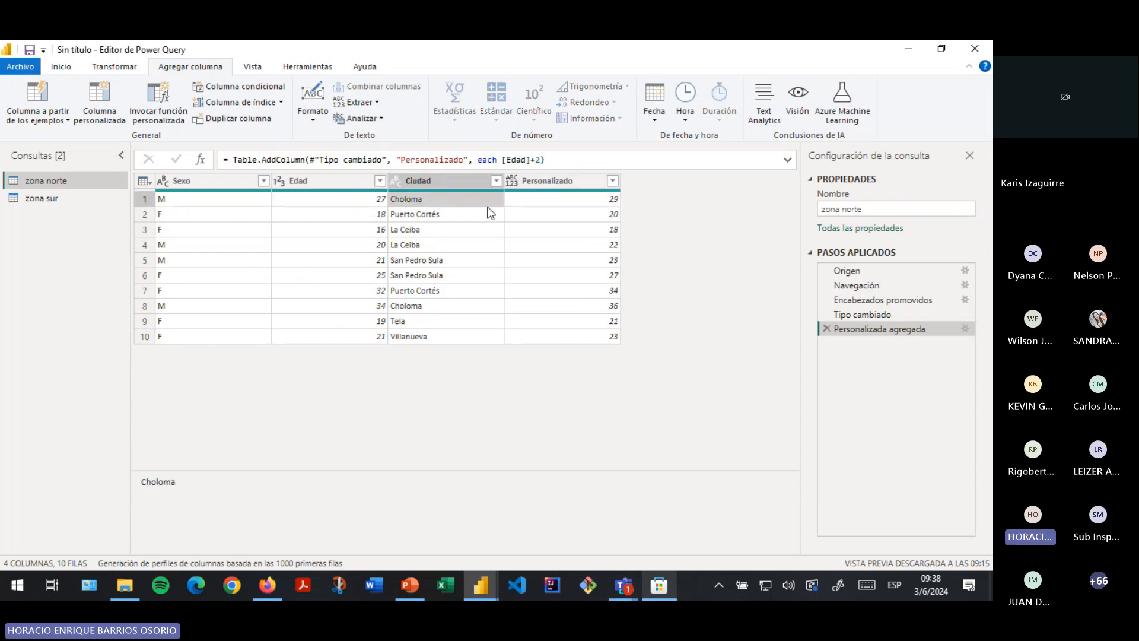
click(566, 206)
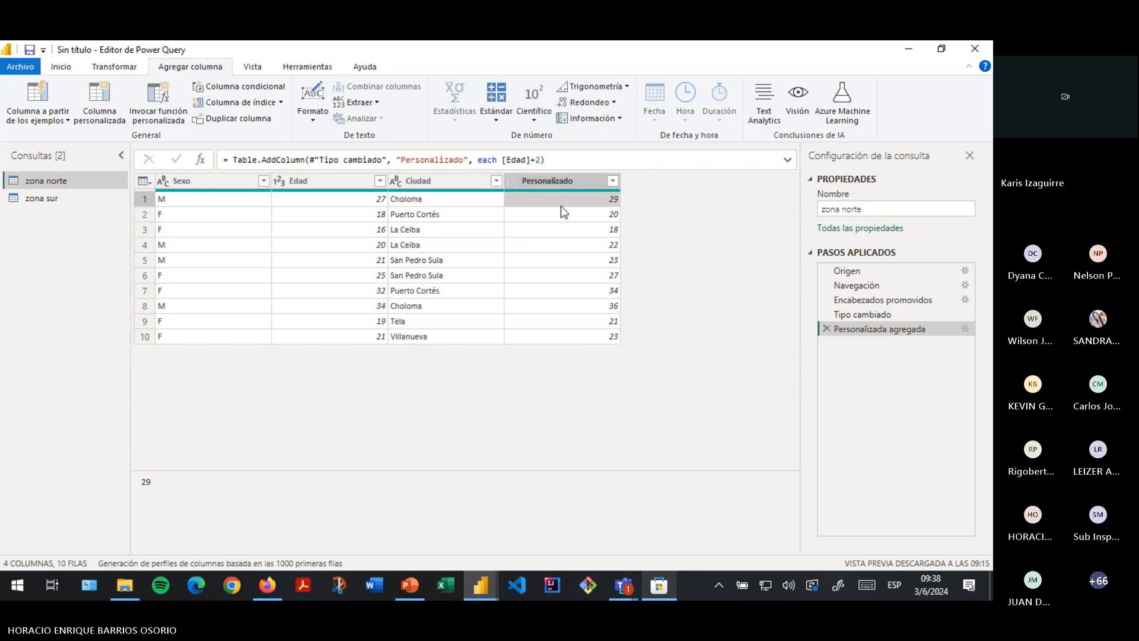
click(347, 202)
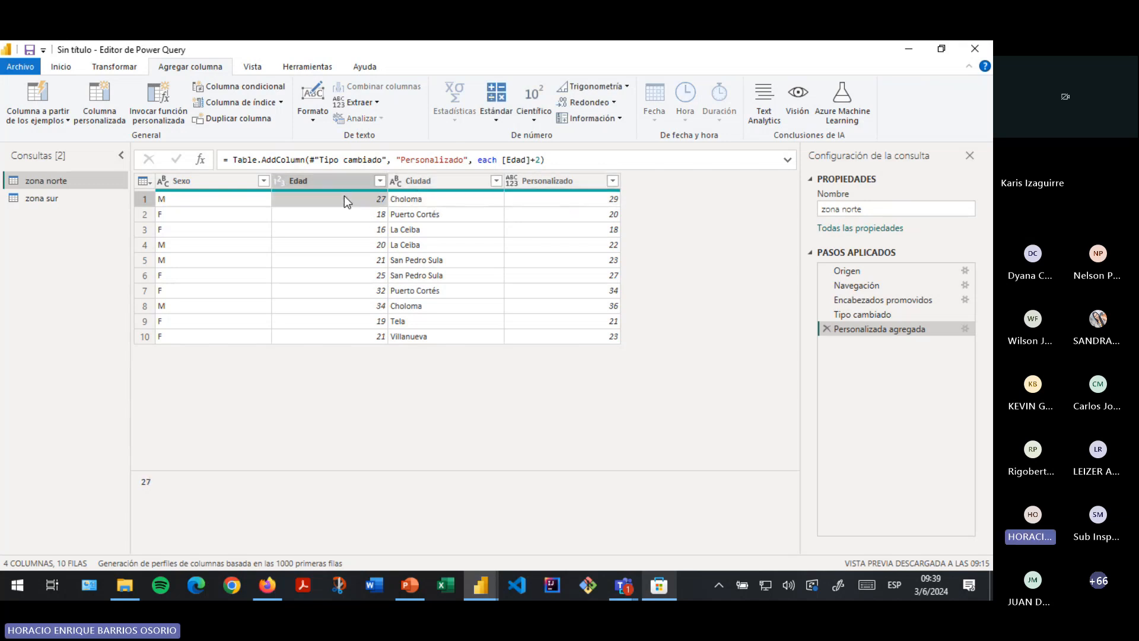
click(570, 206)
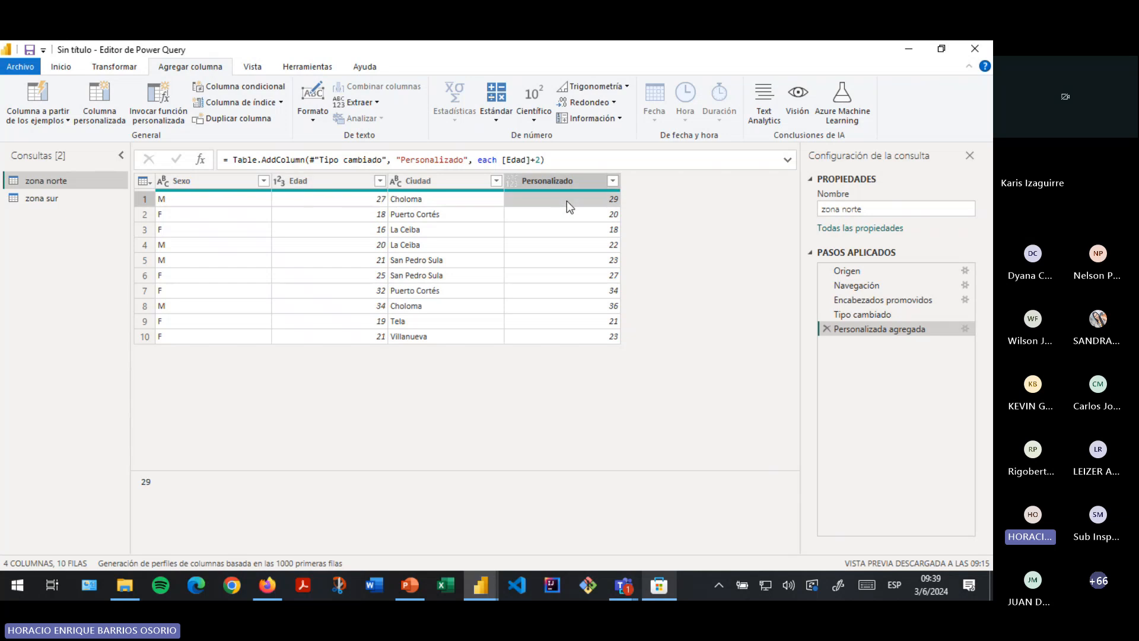
click(340, 203)
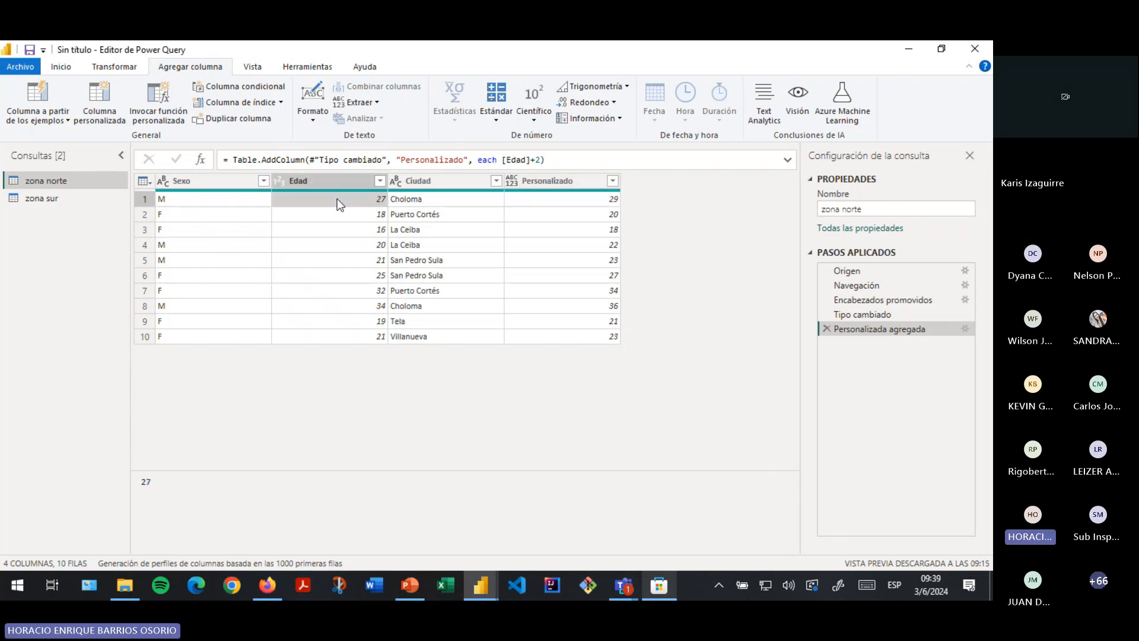
click(590, 208)
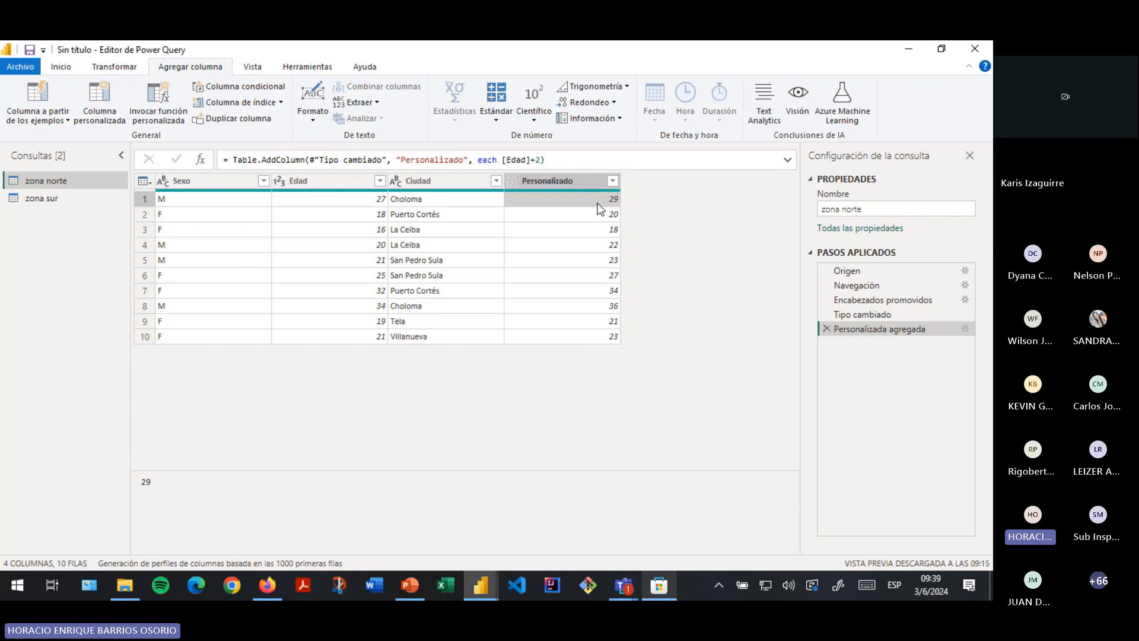
click(555, 245)
click(565, 324)
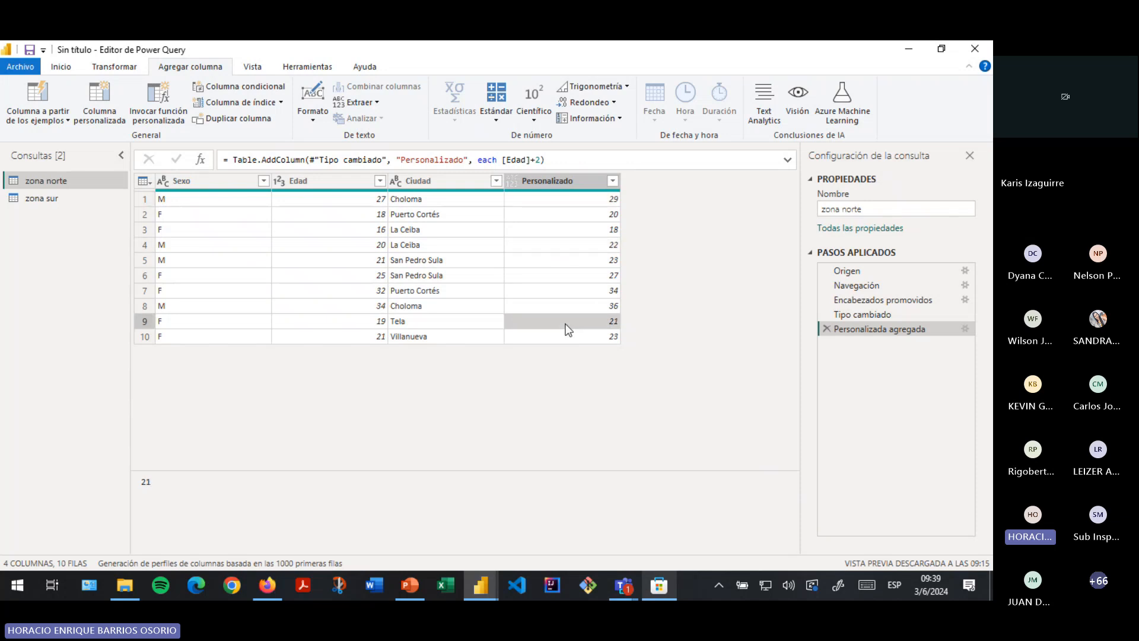
click(593, 182)
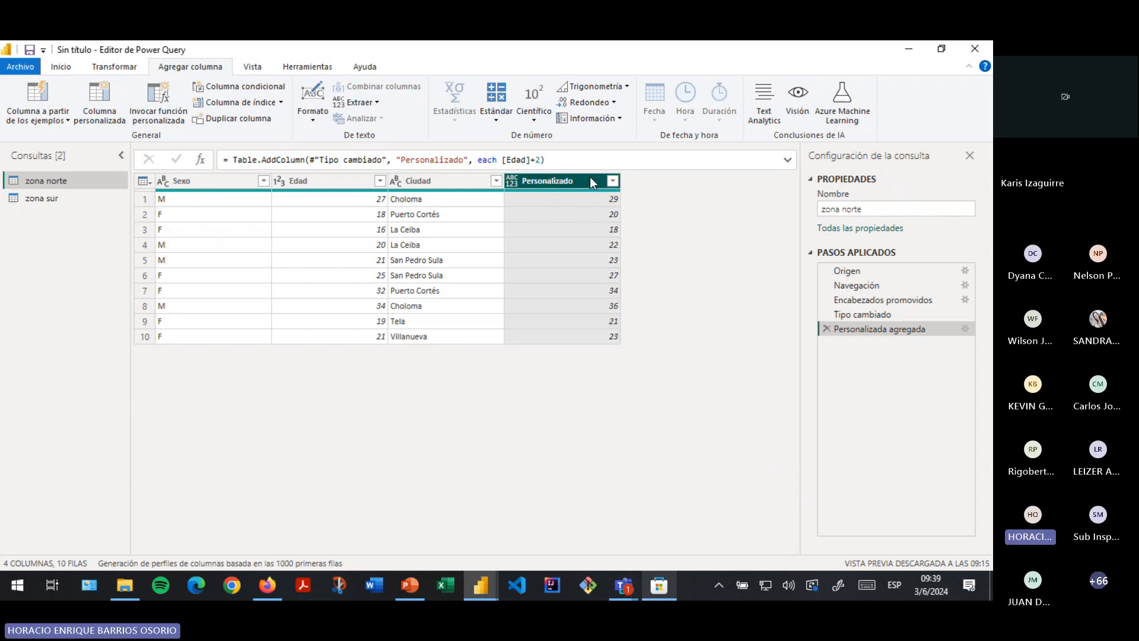
- Remove the Personalizado column with Quitar, redoing it after deleting the first removal step
right_click(592, 182)
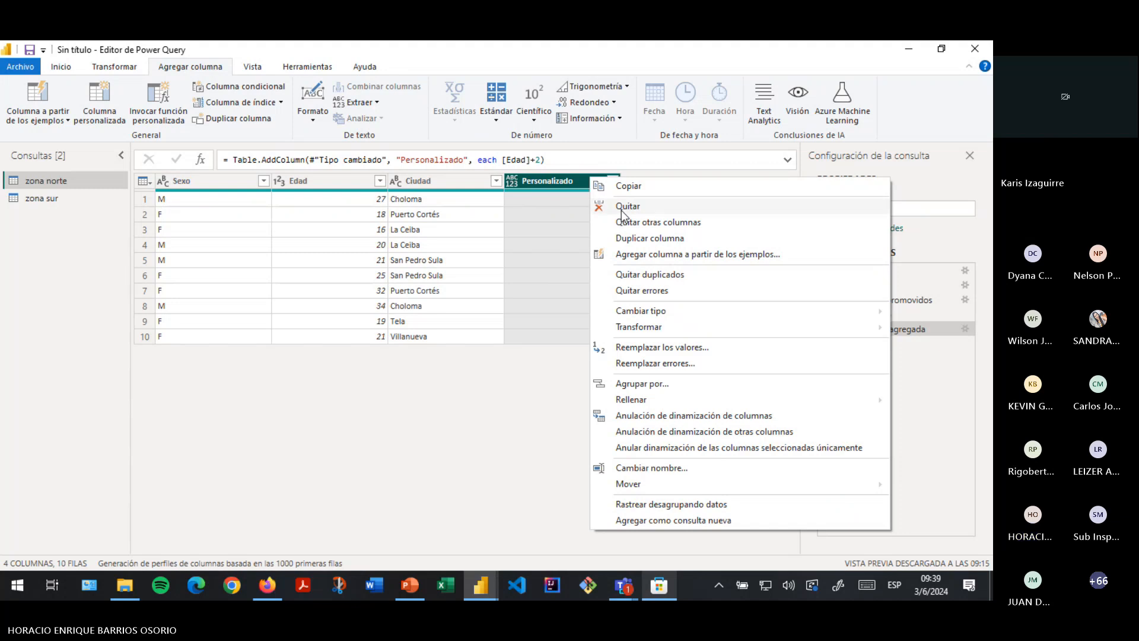
click(623, 208)
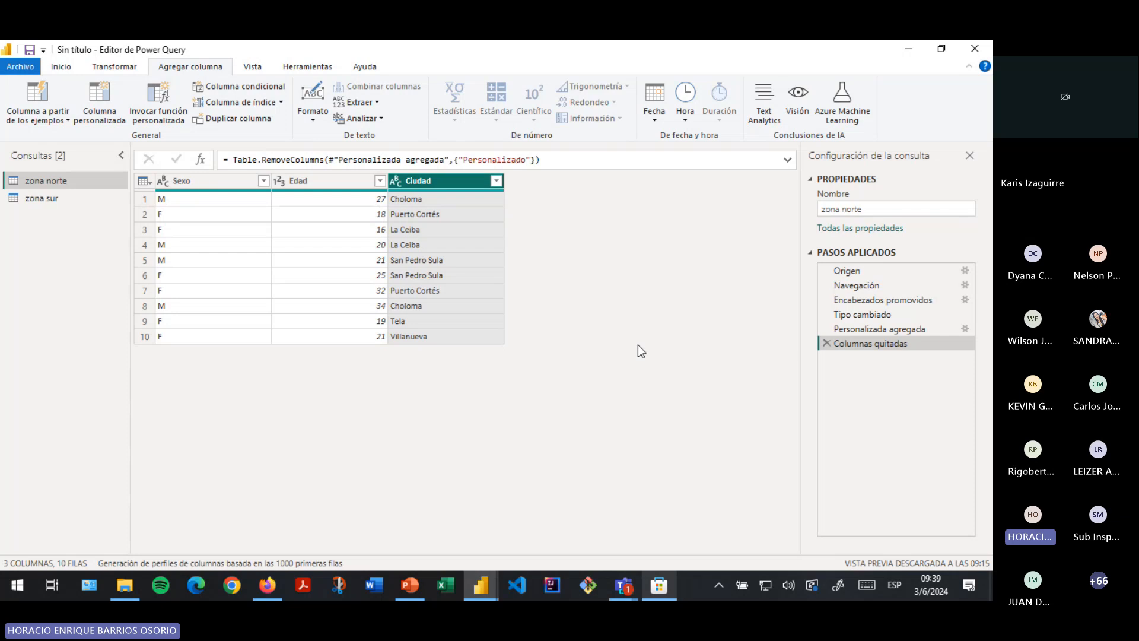
click(827, 343)
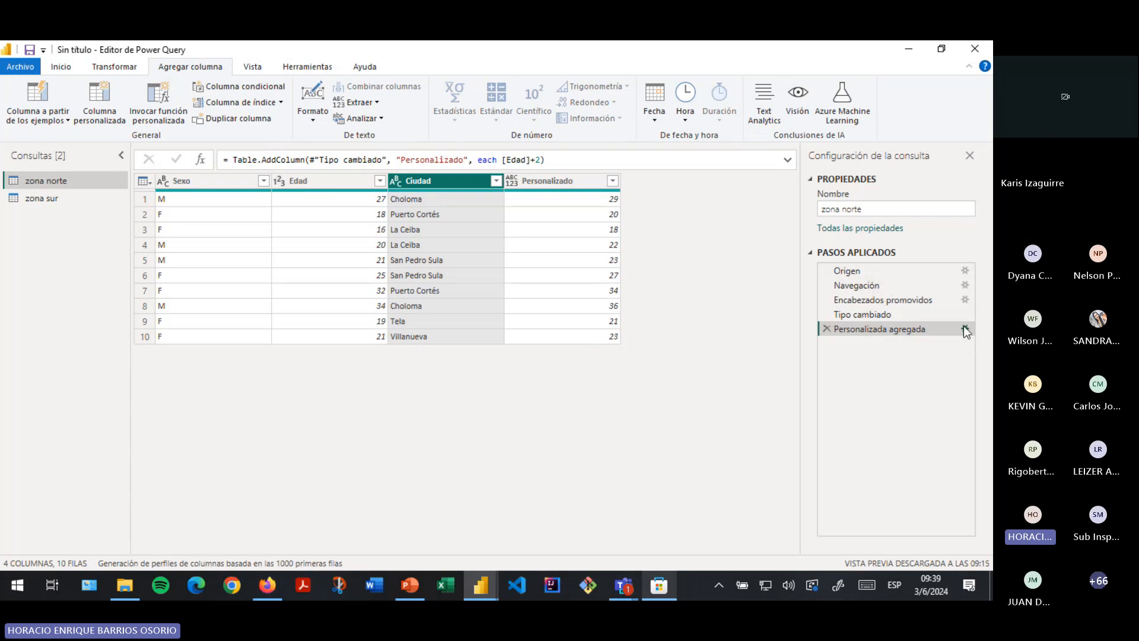
click(551, 182)
right_click(550, 184)
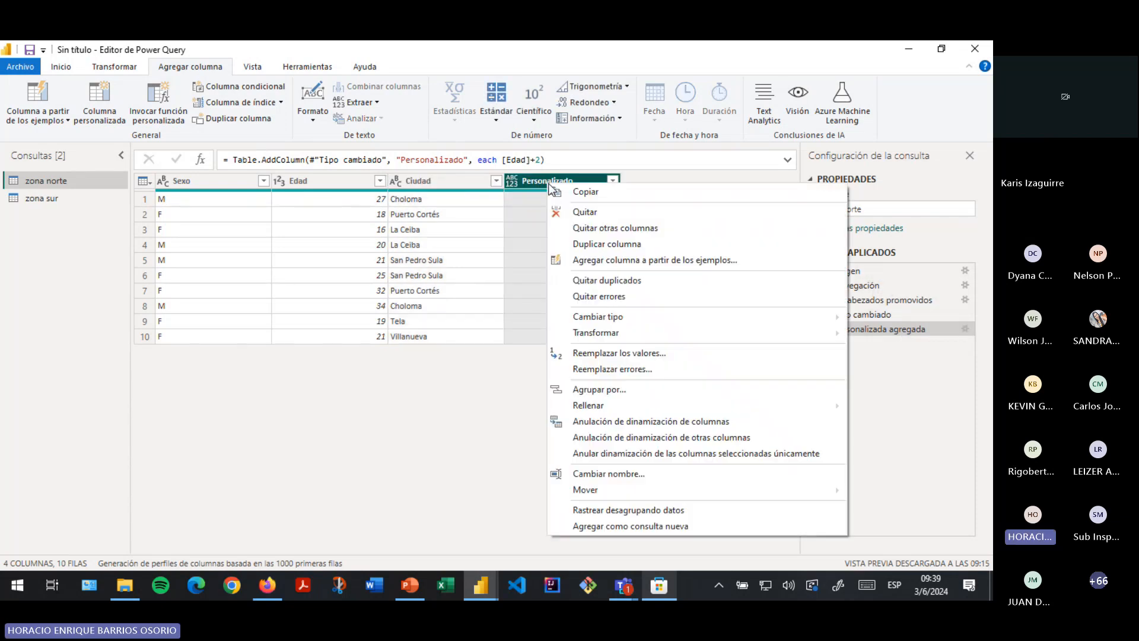
click(587, 214)
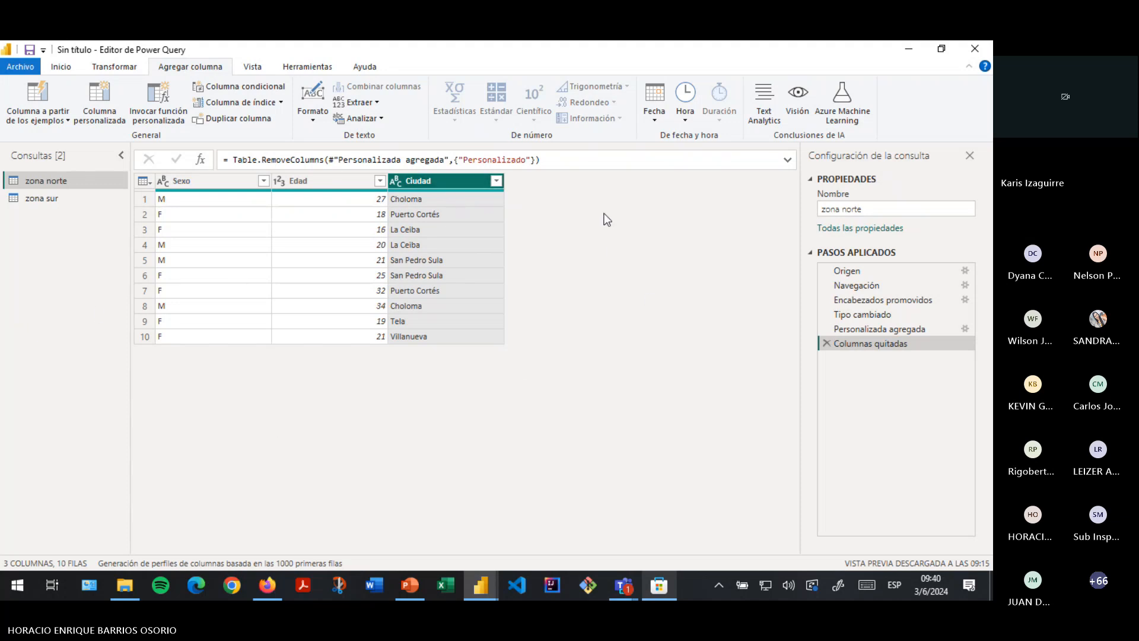
- Browse the text parsing and time extraction options while selecting the Sexo and Edad columns
click(191, 181)
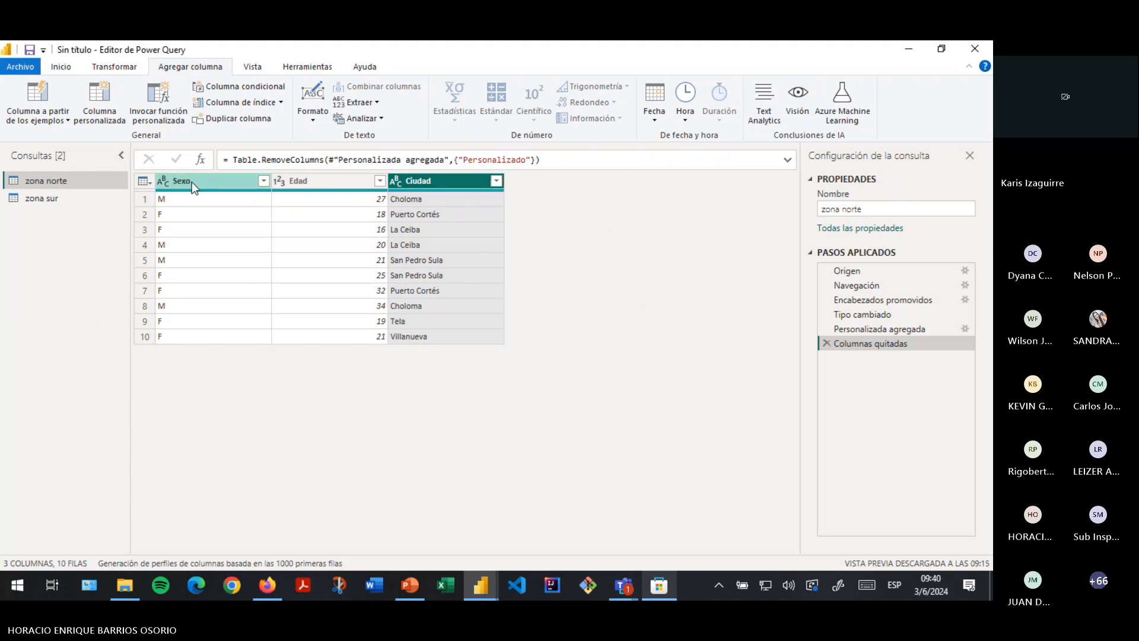
click(384, 123)
click(382, 119)
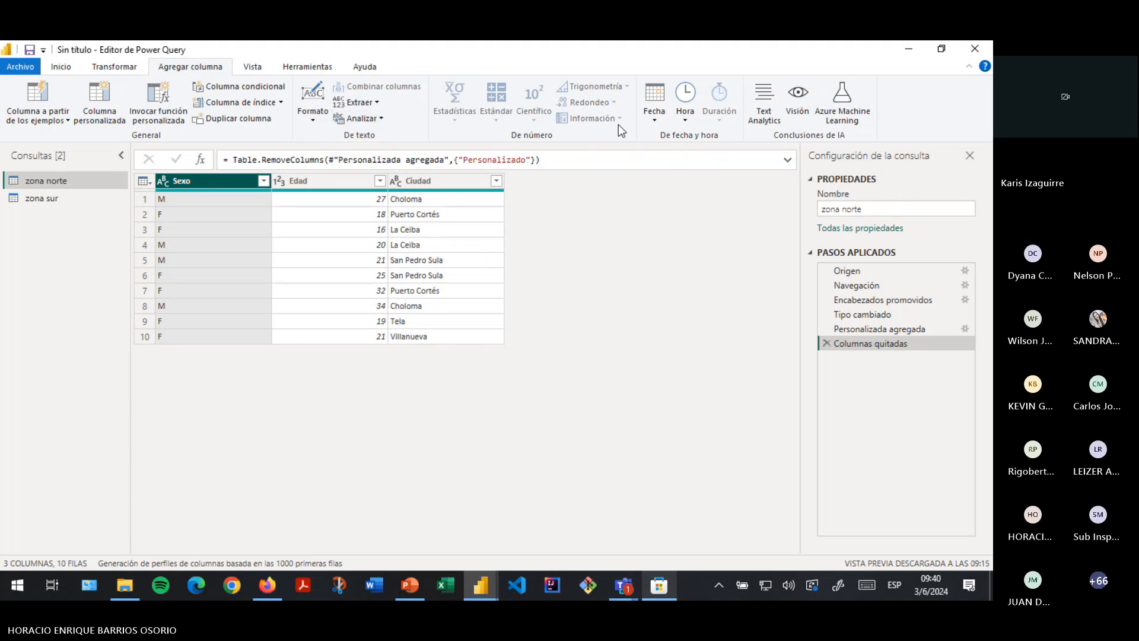
click(312, 184)
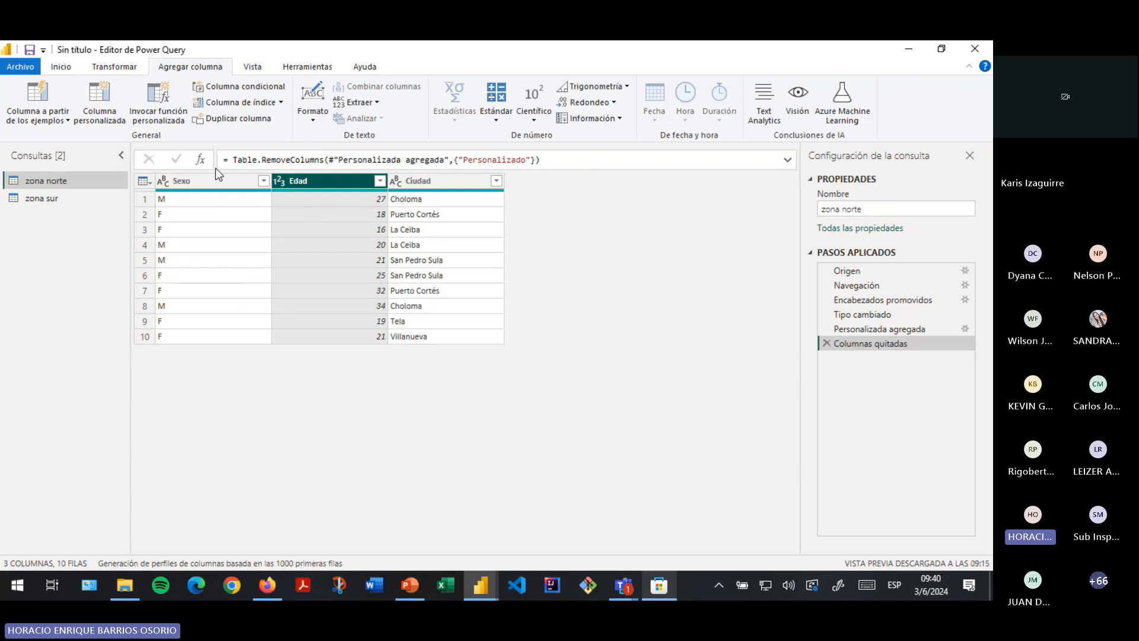
click(203, 179)
click(335, 182)
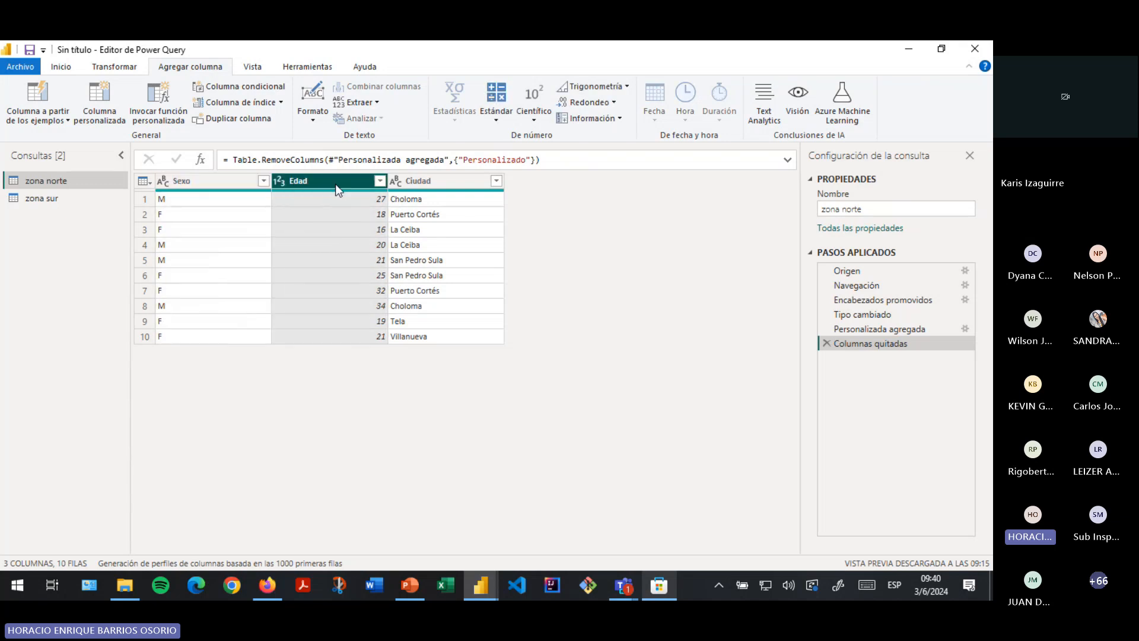
click(190, 179)
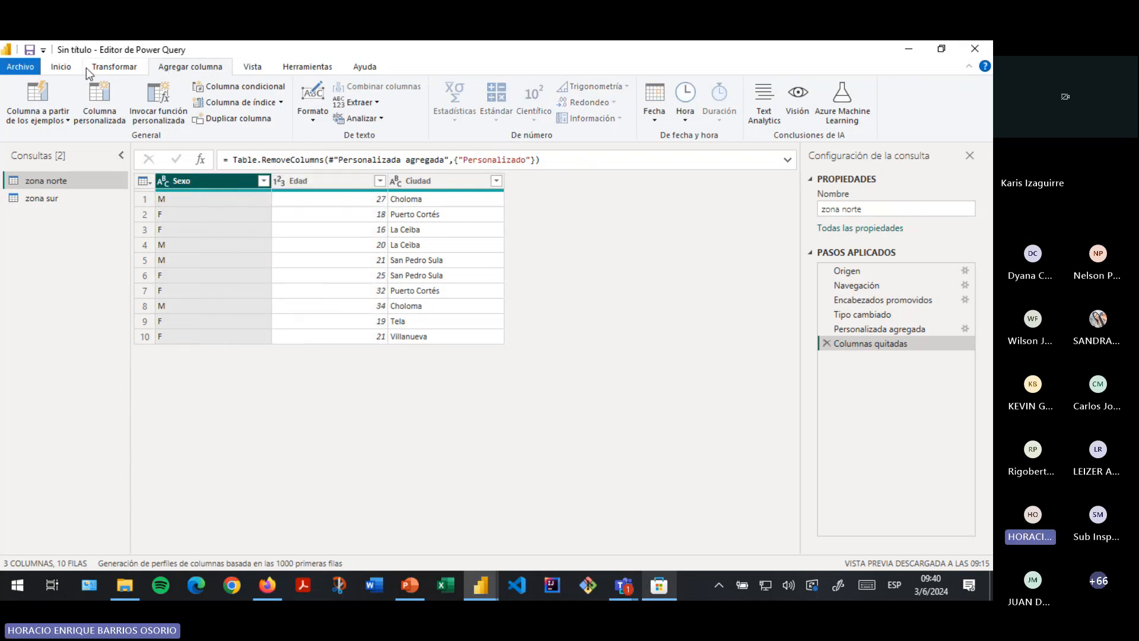
click(680, 123)
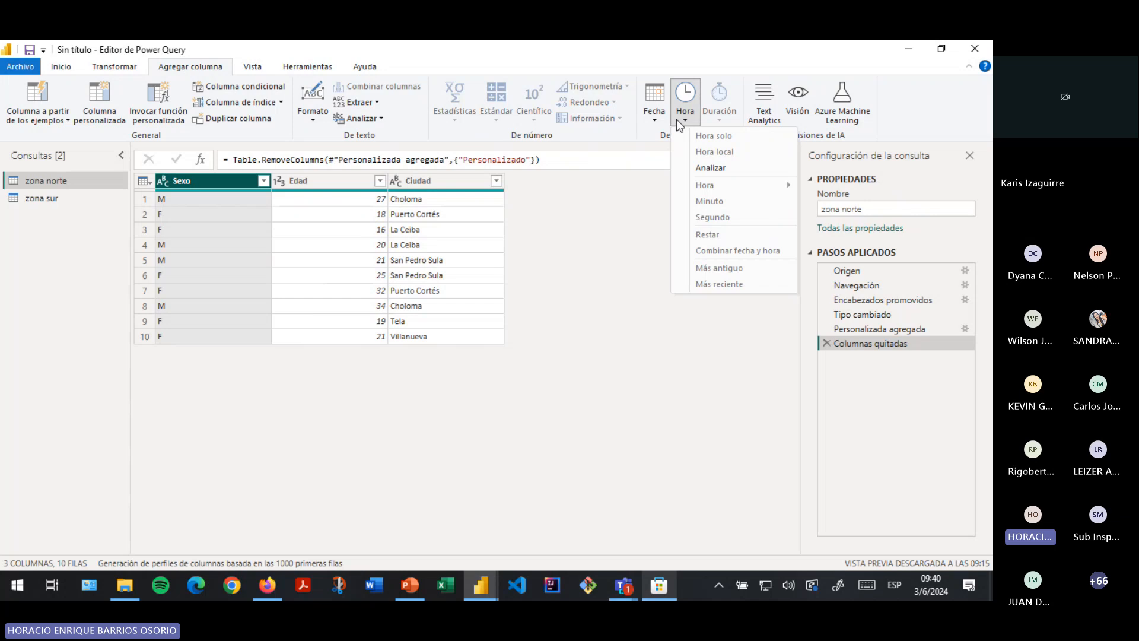
click(311, 197)
- Select the Ciudad column and bring up its Formato text options
click(310, 181)
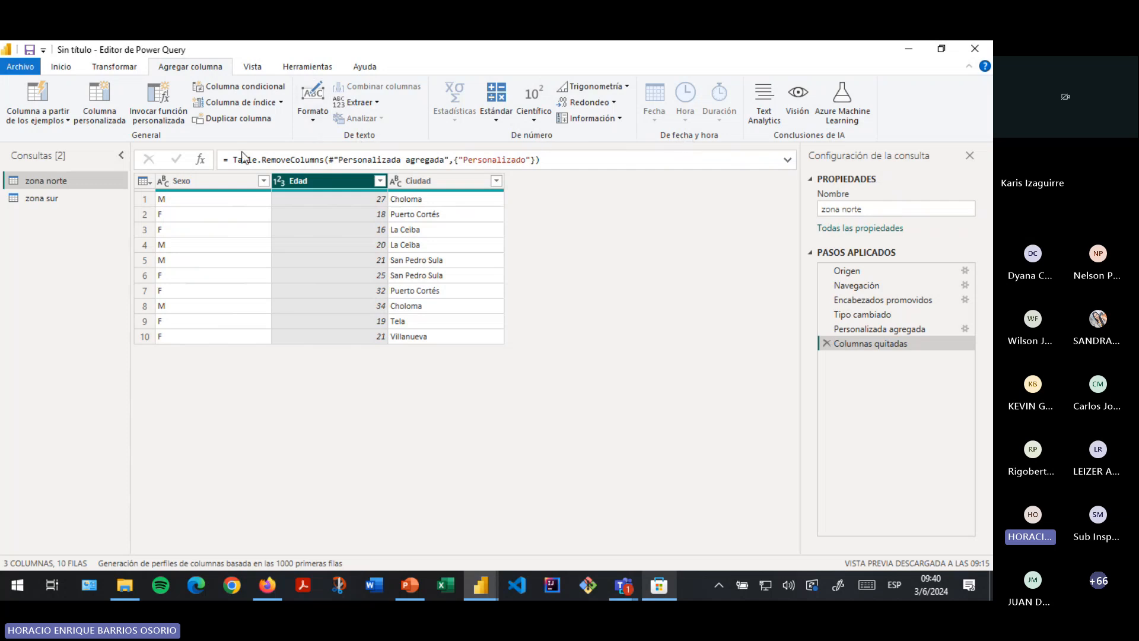
click(242, 179)
click(442, 181)
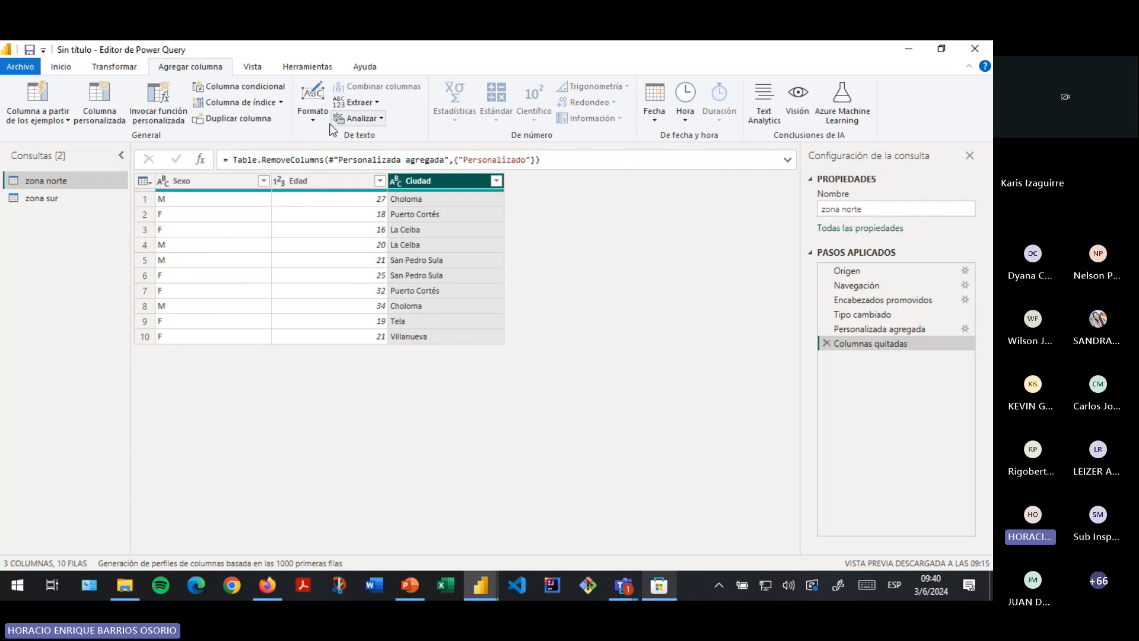
click(313, 115)
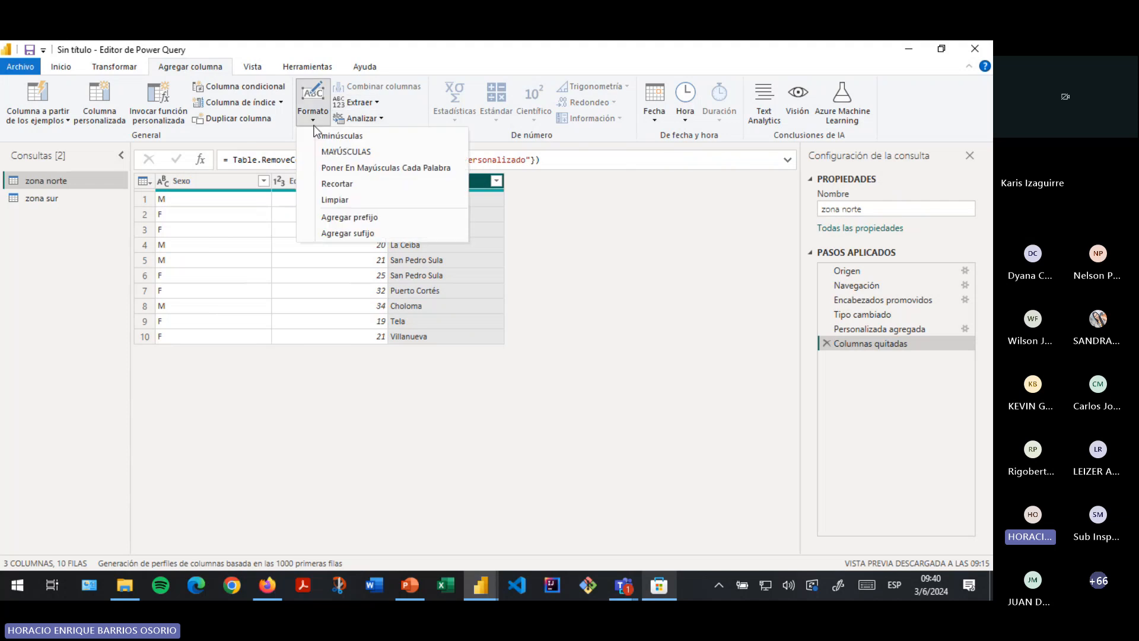
- Add MAYÚSCULAS and Recortar copies of Ciudad, then remove the Recortar column
click(338, 152)
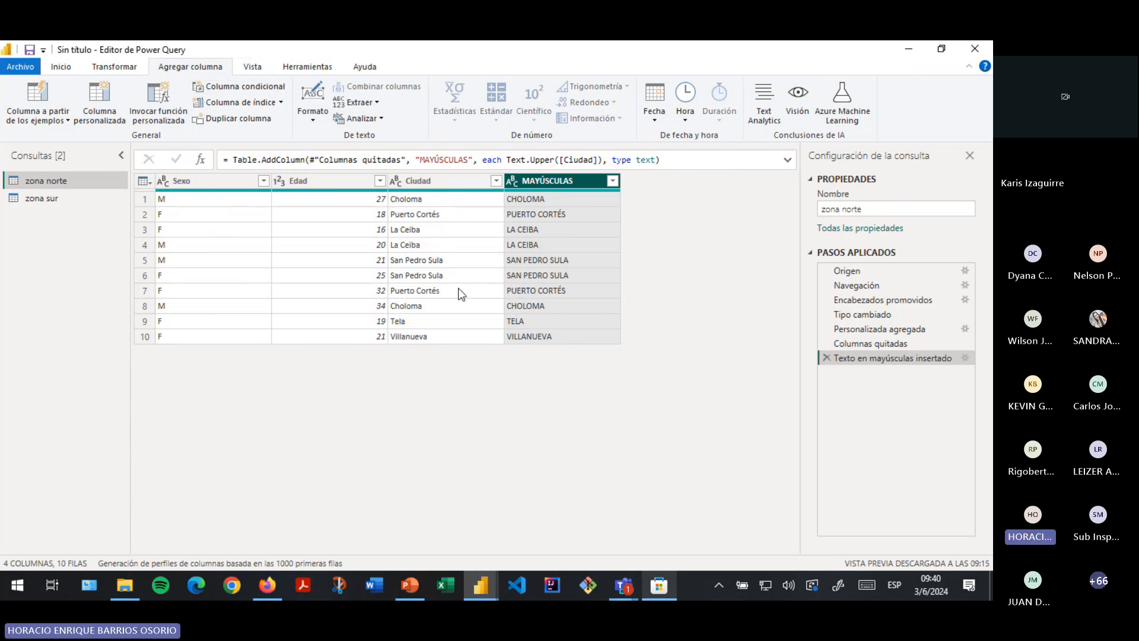
click(320, 113)
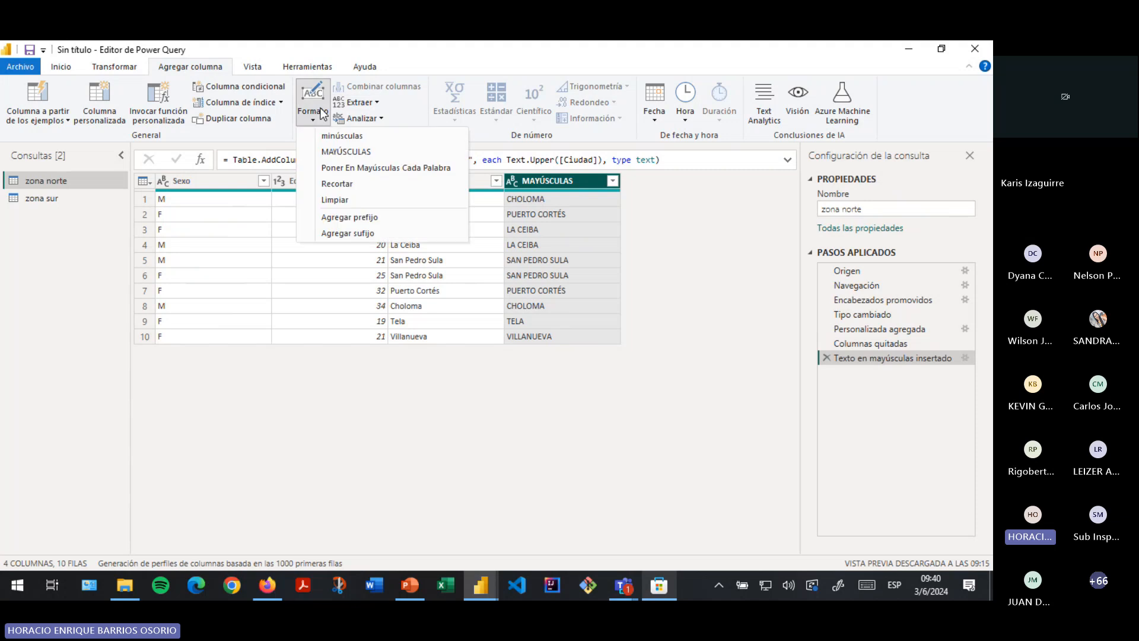
click(344, 185)
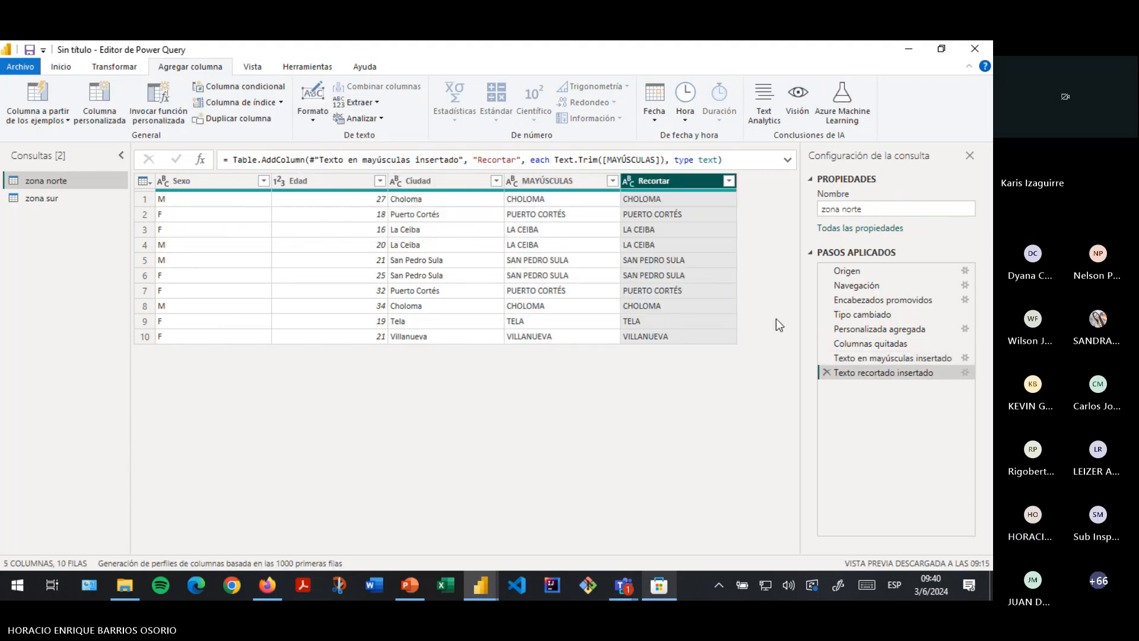
right_click(675, 184)
click(735, 219)
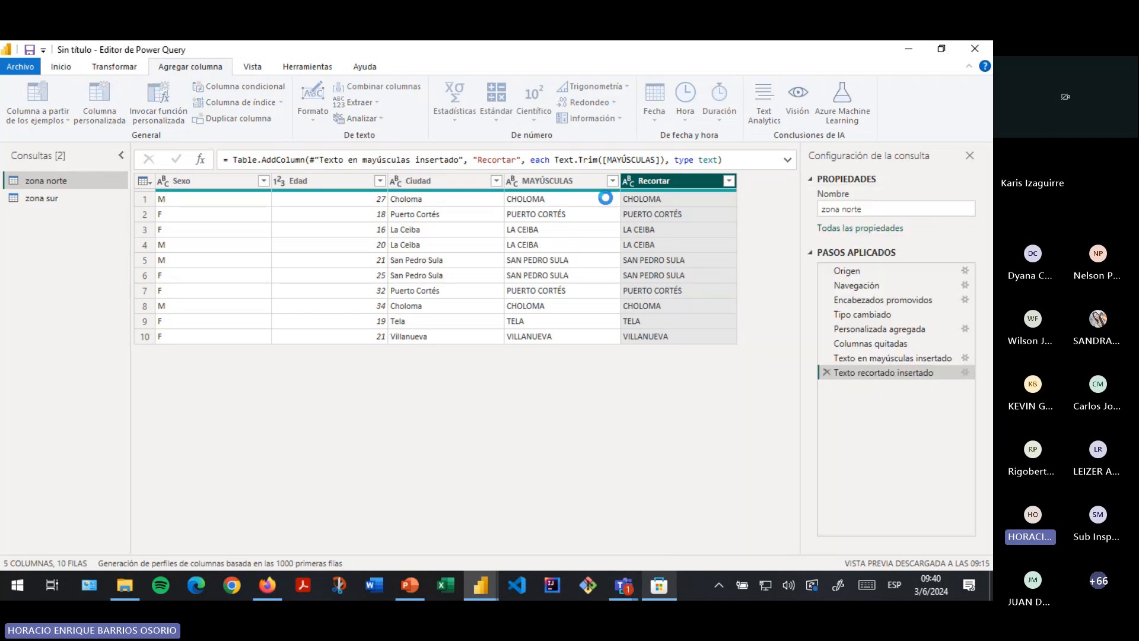
- Inspect the step formula, then remove the MAYÚSCULAS column too
right_click(571, 178)
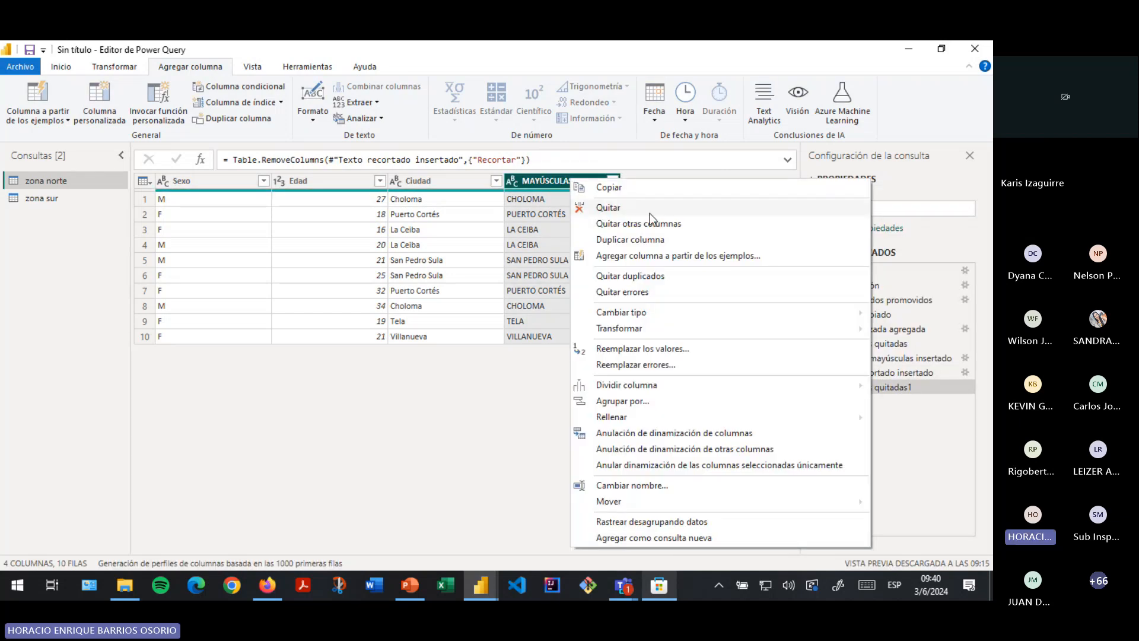
click(336, 419)
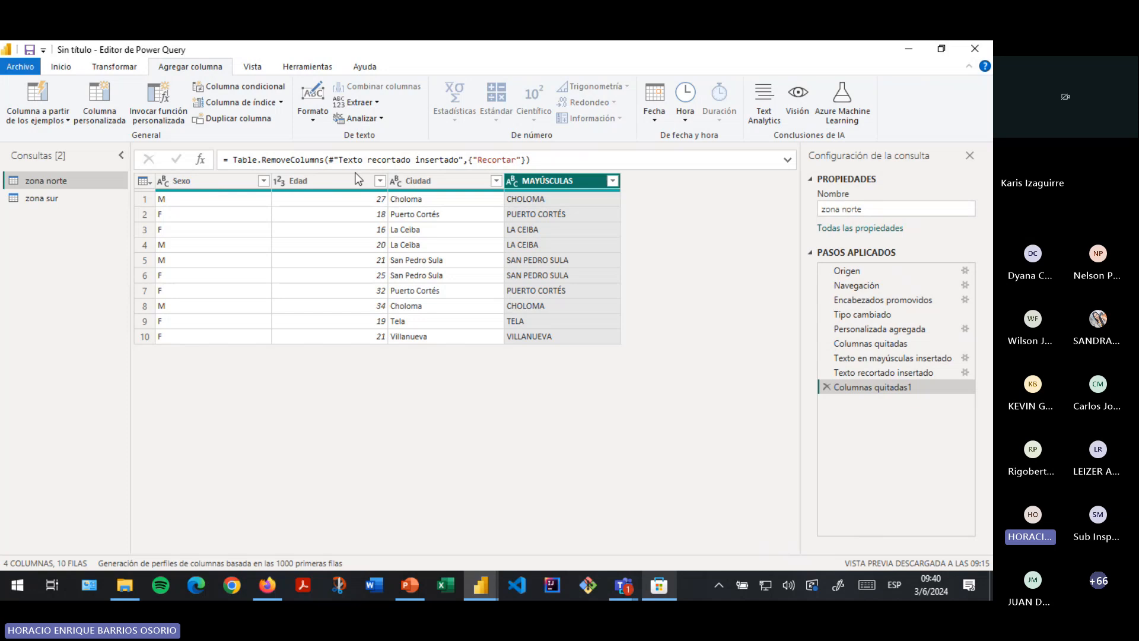
click(294, 161)
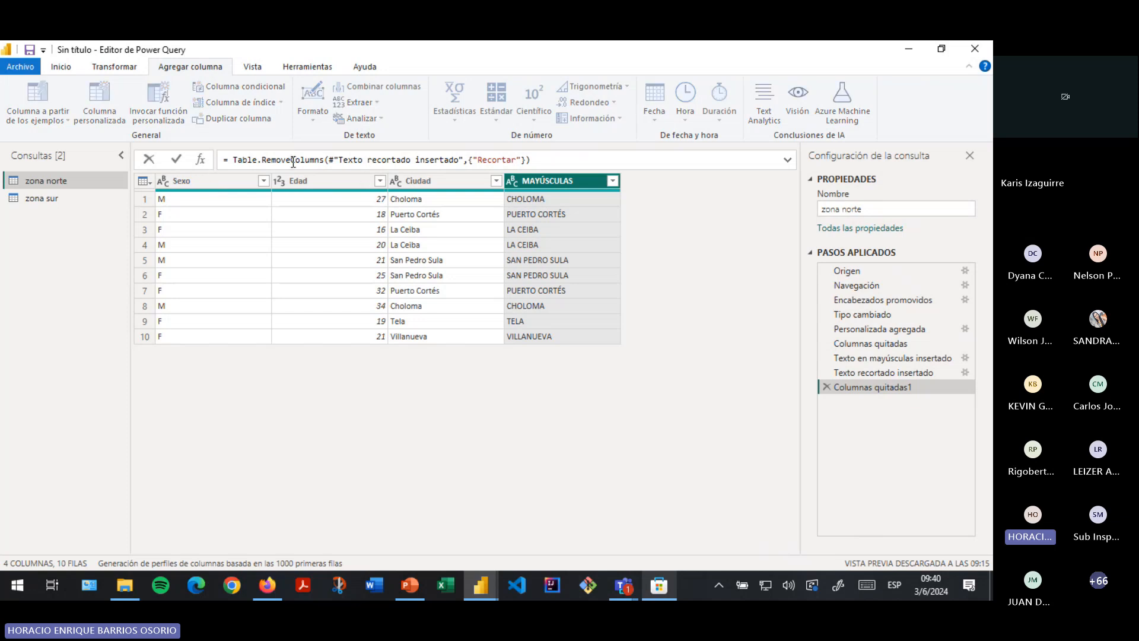
click(595, 158)
drag(596, 157, 224, 160)
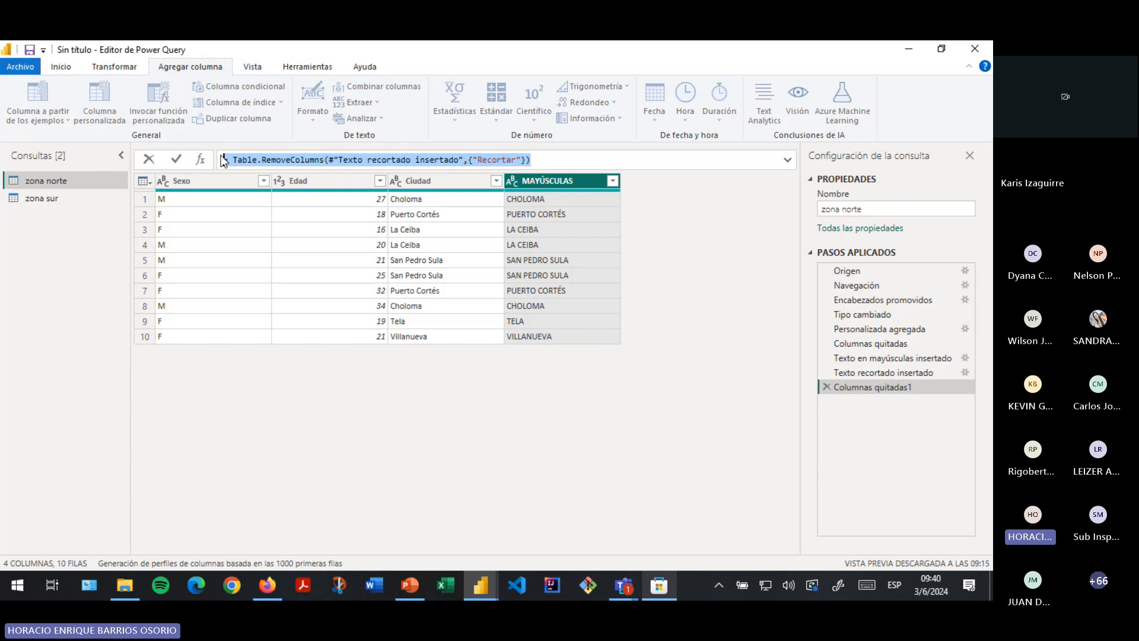
click(575, 156)
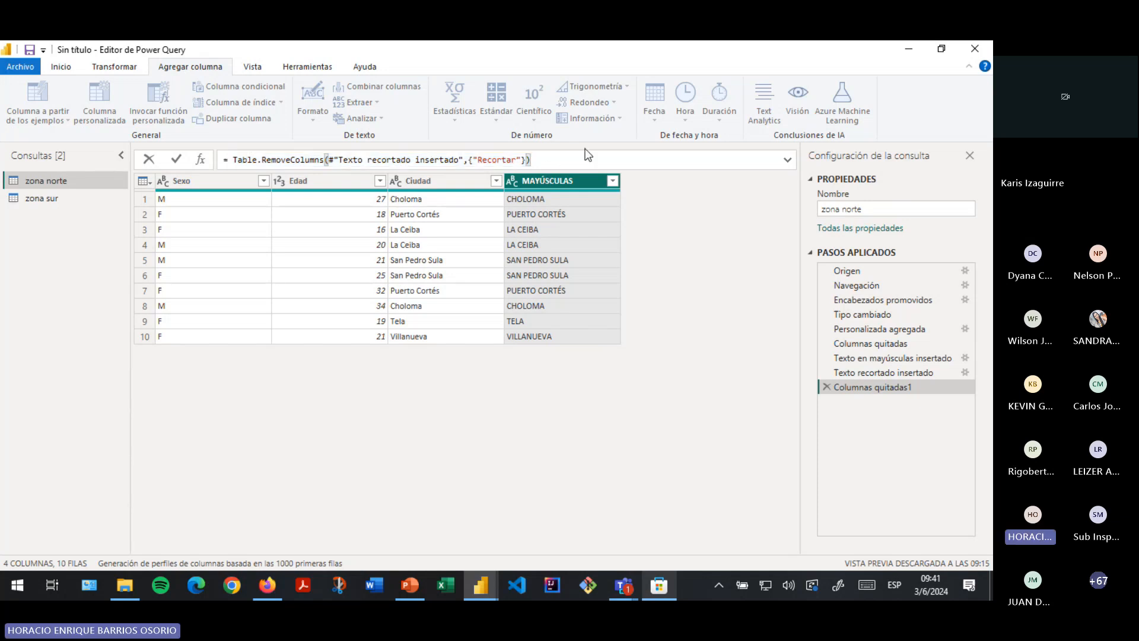
right_click(544, 181)
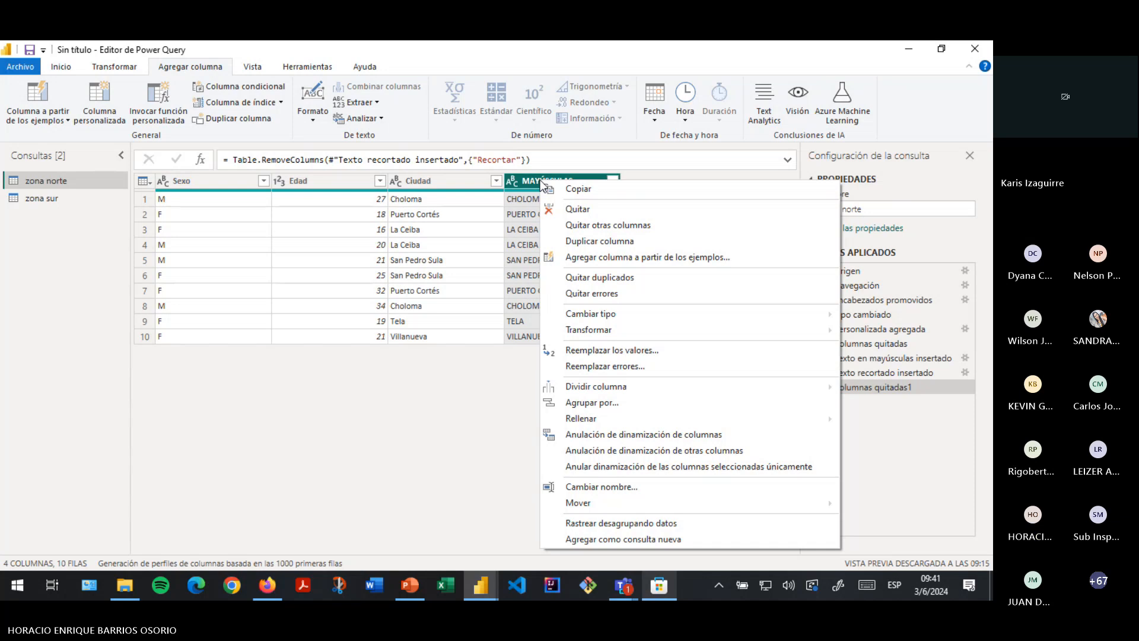
click(593, 208)
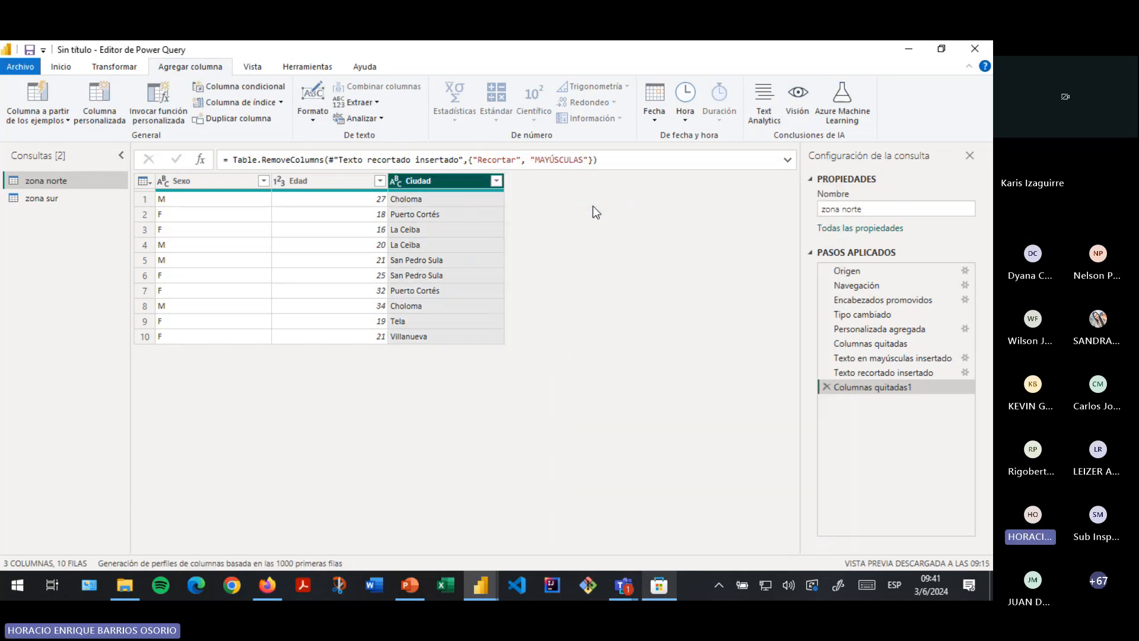
- With Edad selected, browse the scientific, standard and Formato options, then the Vista and Transformar tabs
click(344, 182)
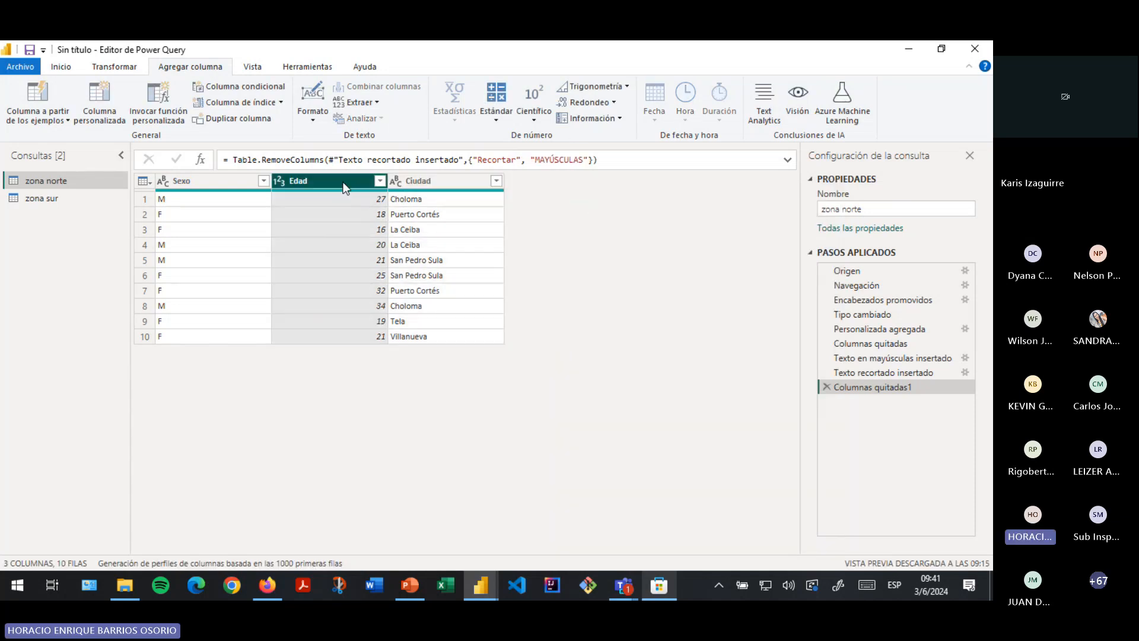
click(536, 116)
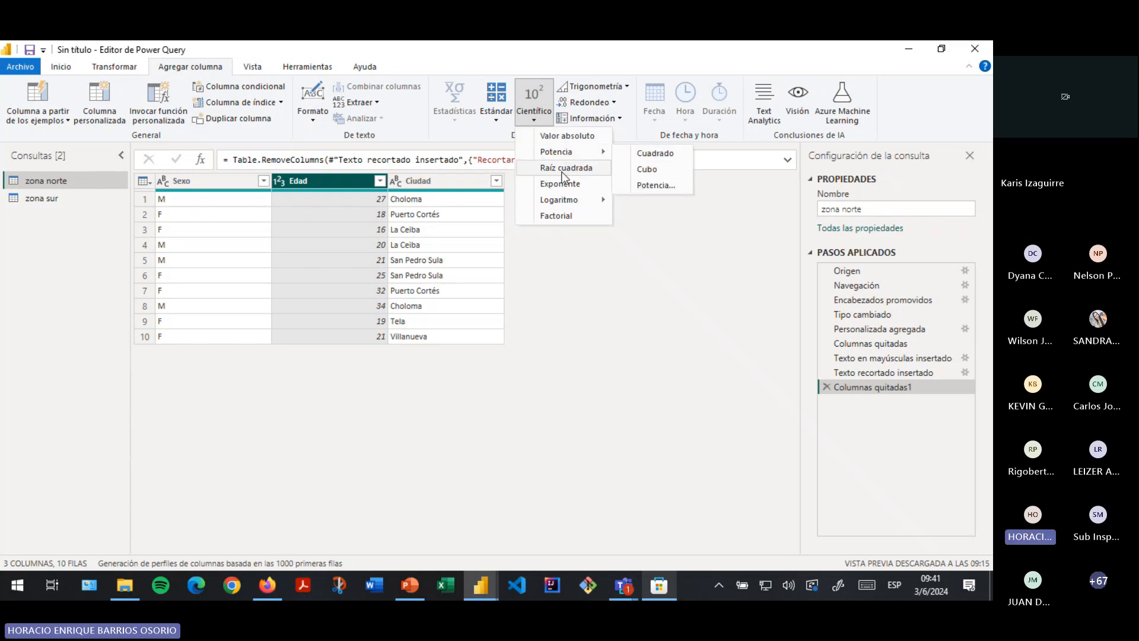
click(501, 119)
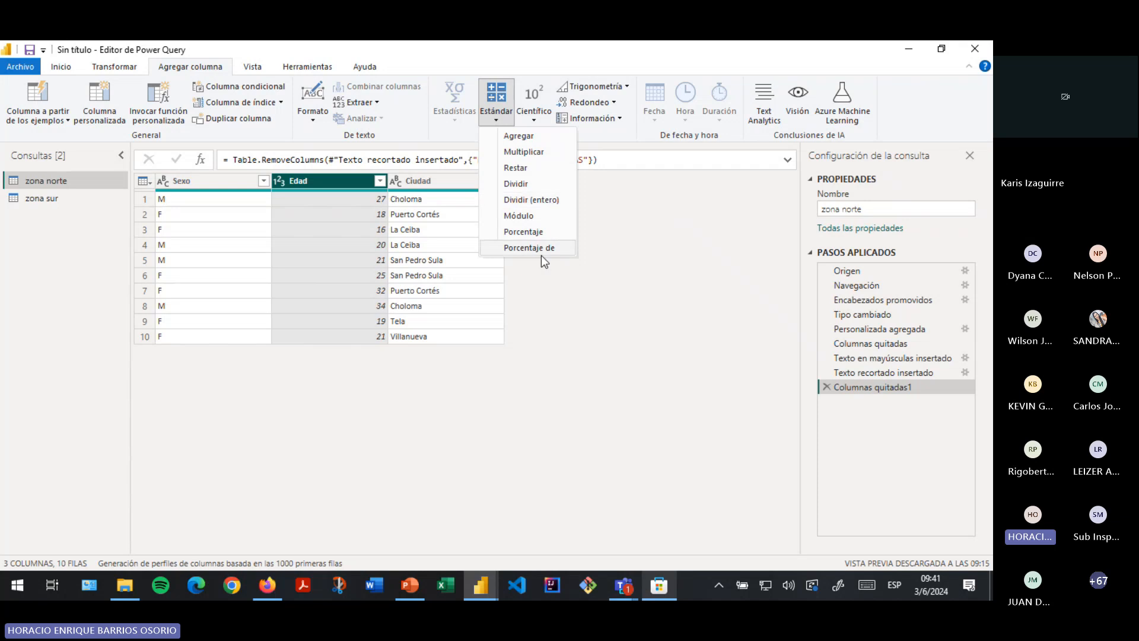
click(452, 134)
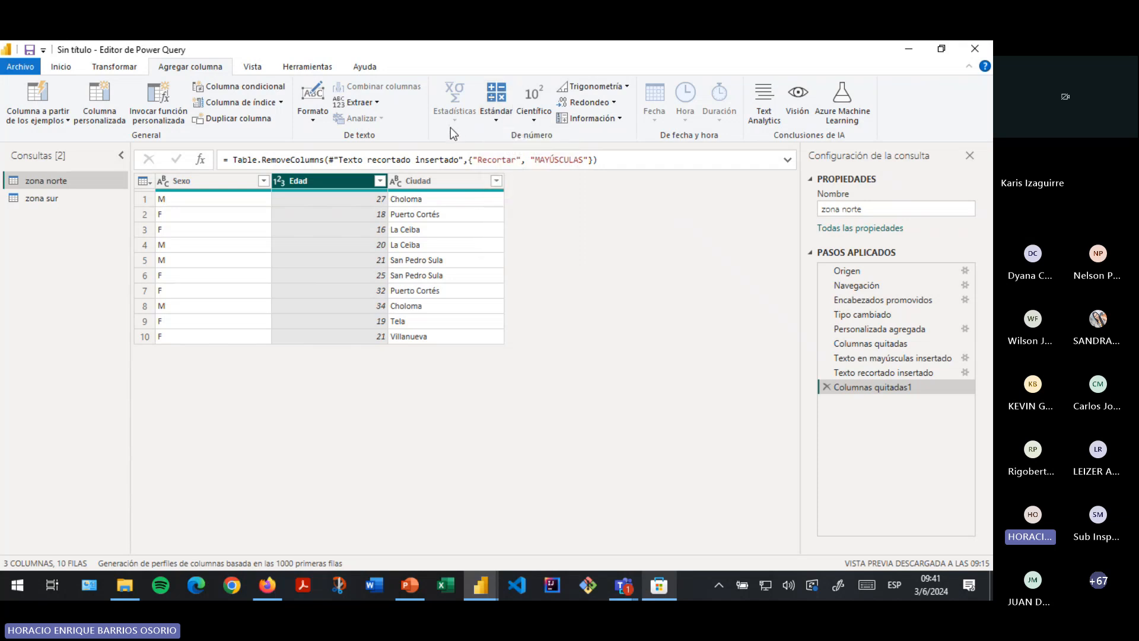
click(306, 122)
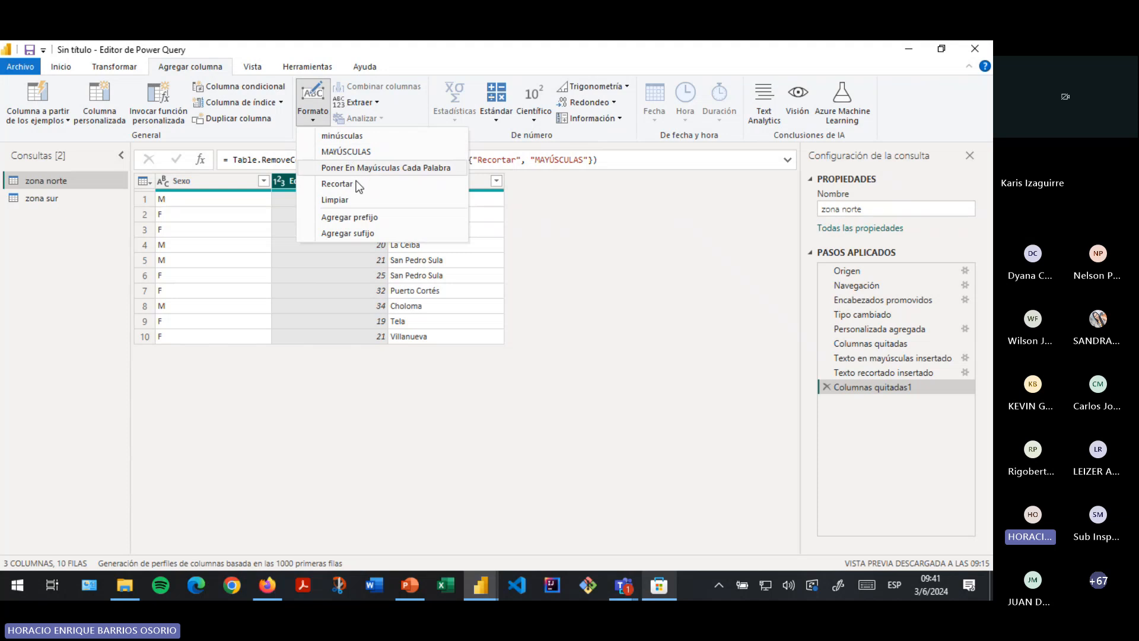
click(581, 146)
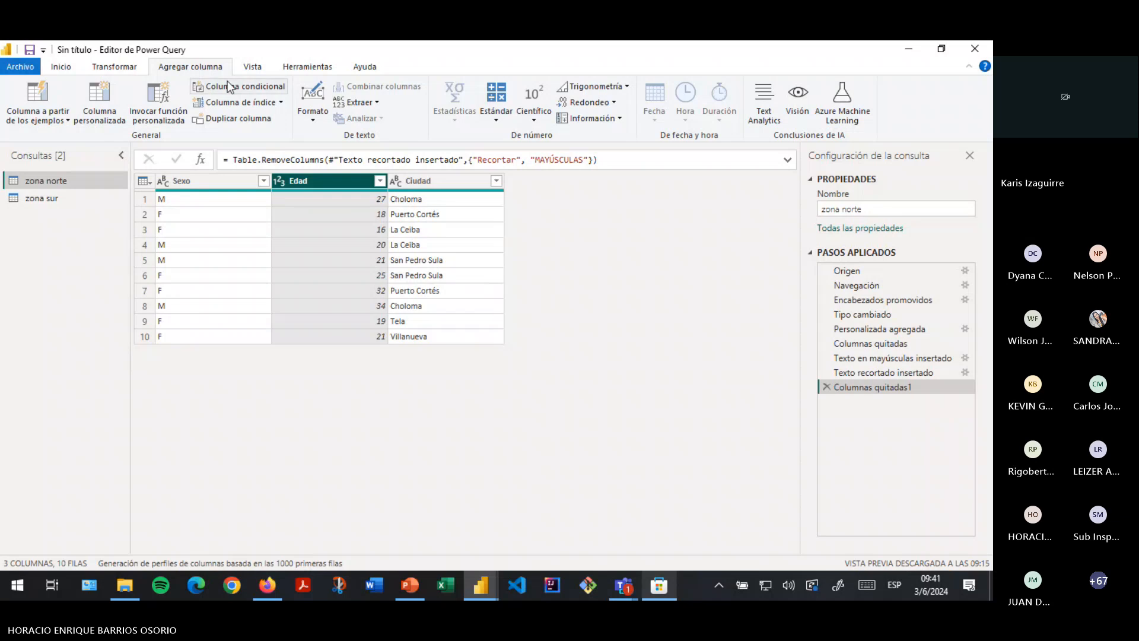
click(258, 68)
click(108, 69)
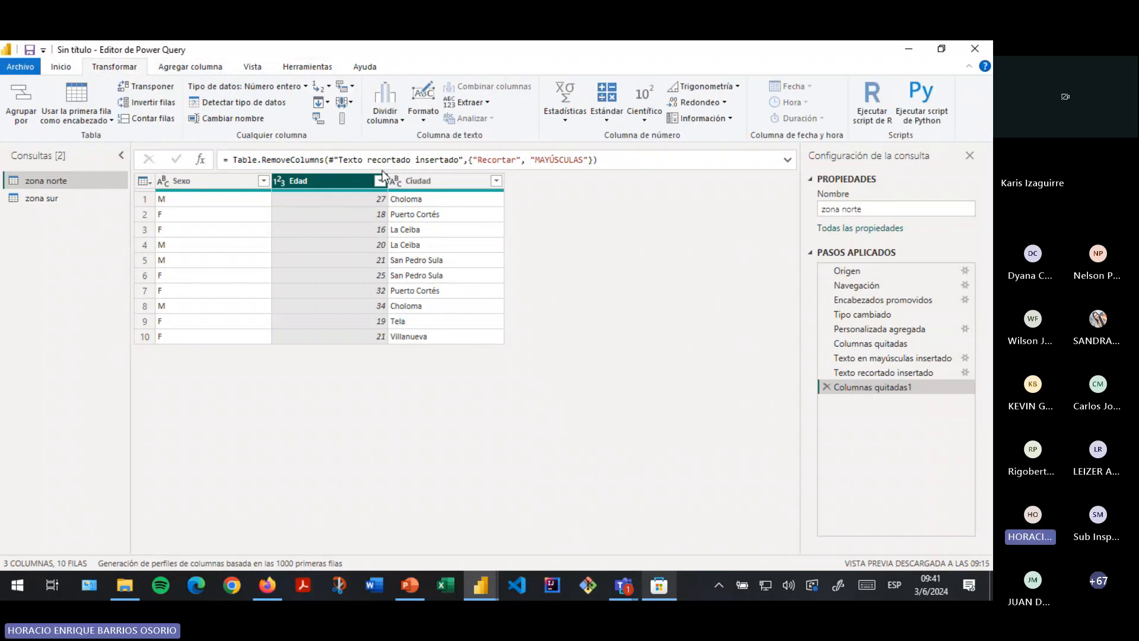
- Browse the Dividir columna options without splitting, then select the Ciudad column from Inicio
click(384, 117)
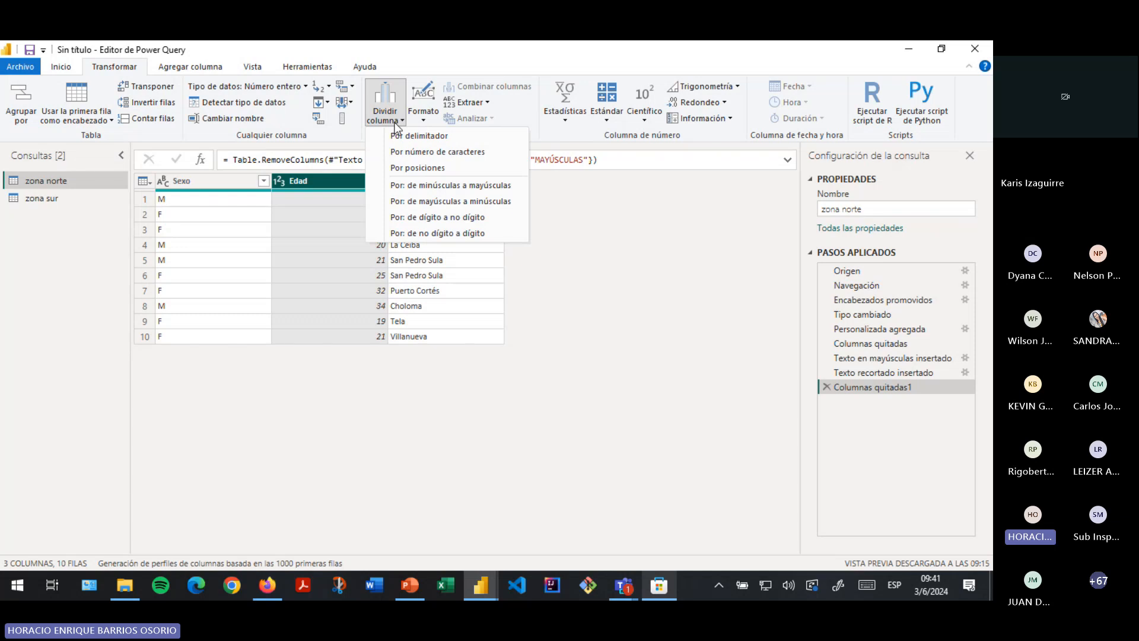
click(402, 122)
click(402, 121)
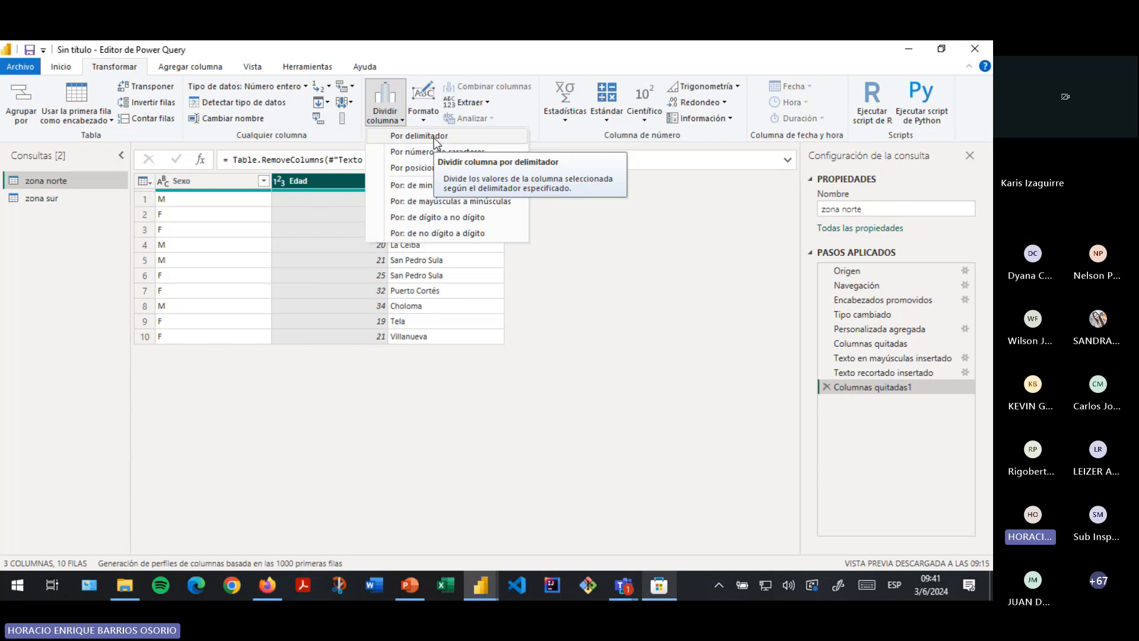
click(59, 68)
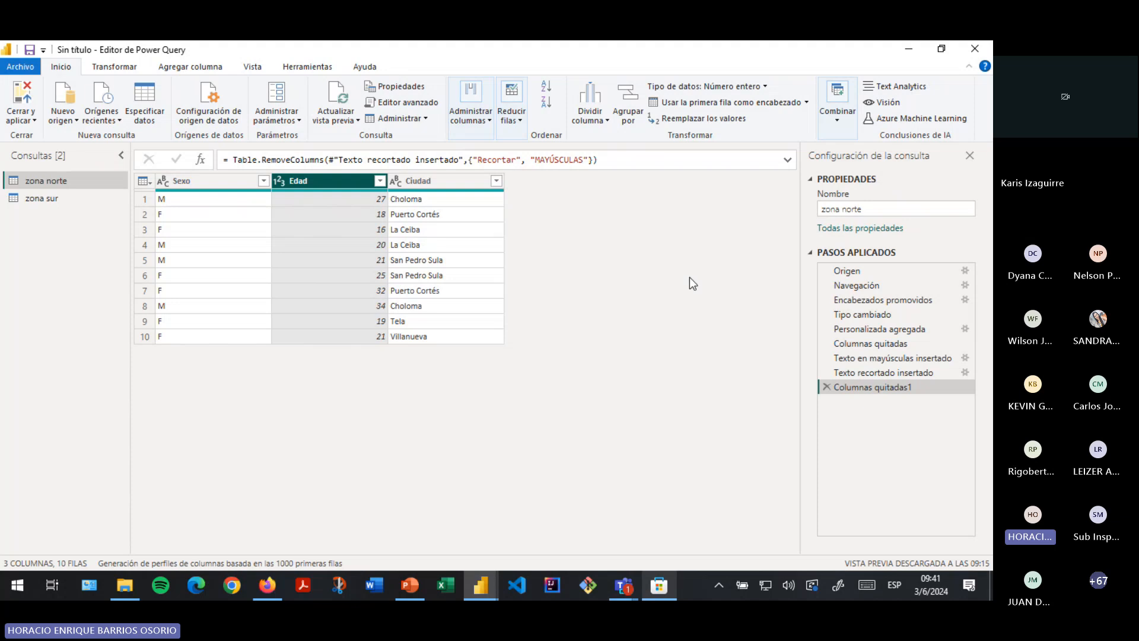
click(403, 231)
click(418, 180)
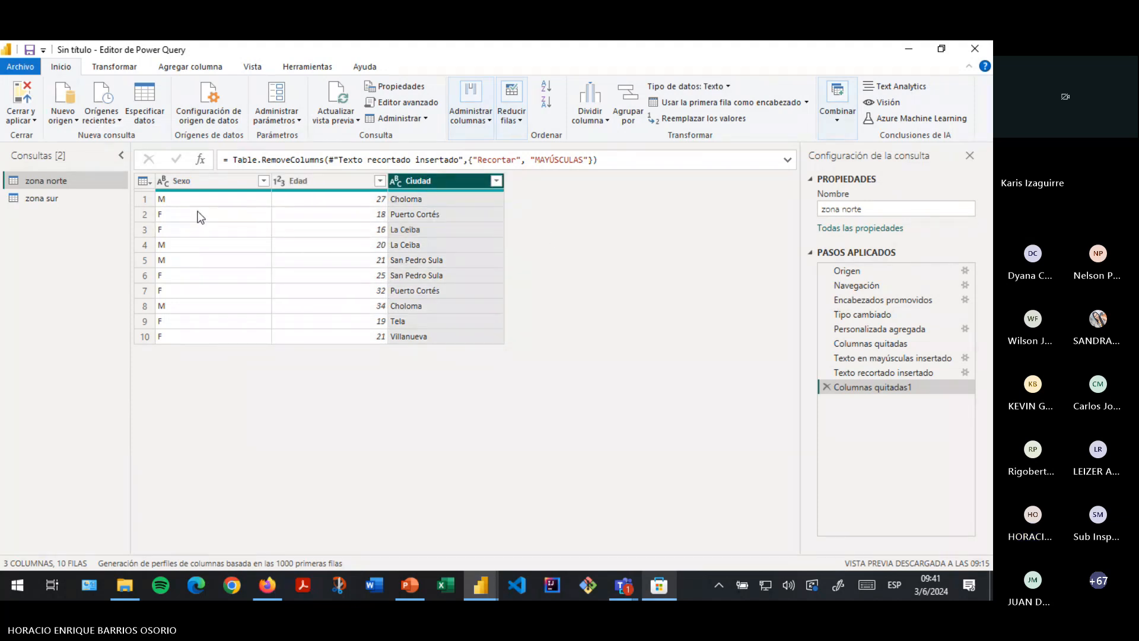
- Add a MAYÚSCULAS uppercase copy of Ciudad and remove the original Ciudad column
right_click(408, 185)
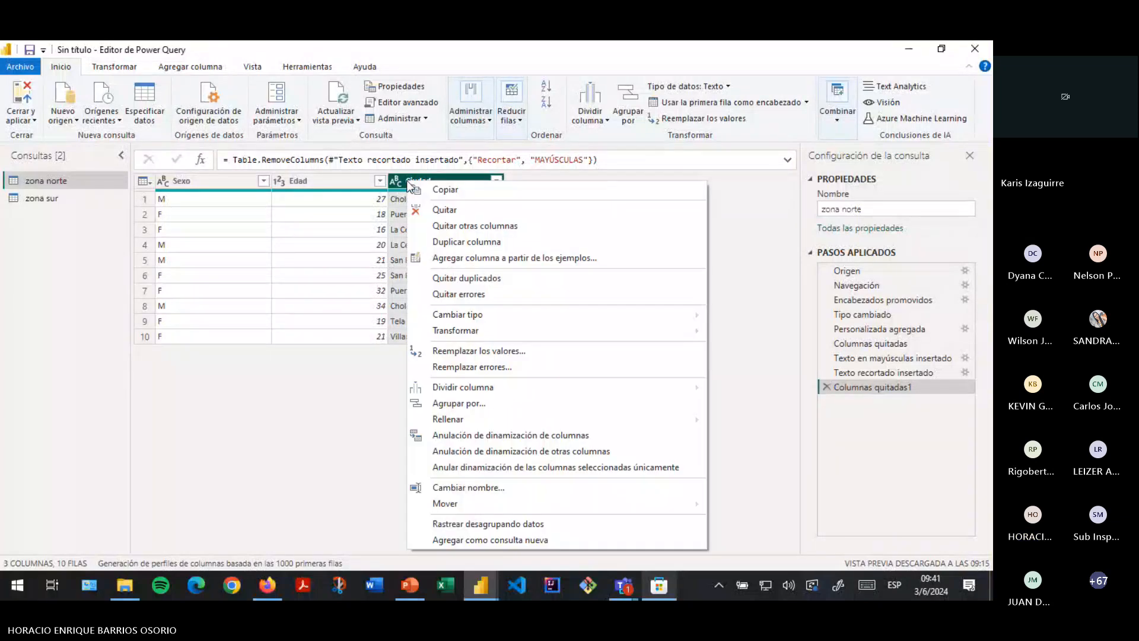
click(185, 68)
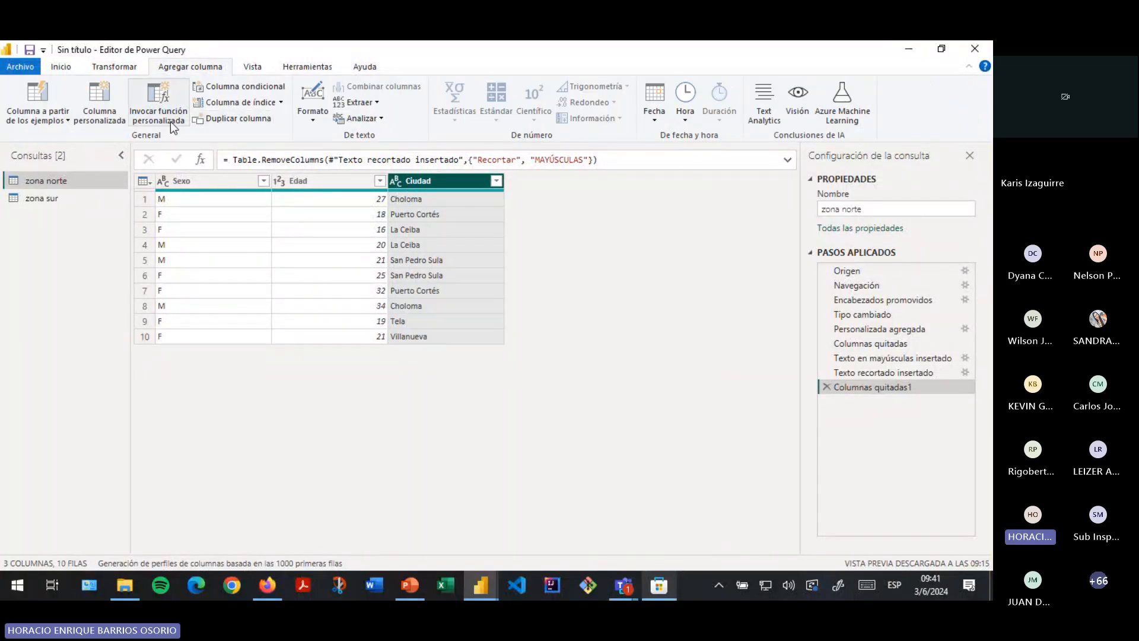
click(312, 120)
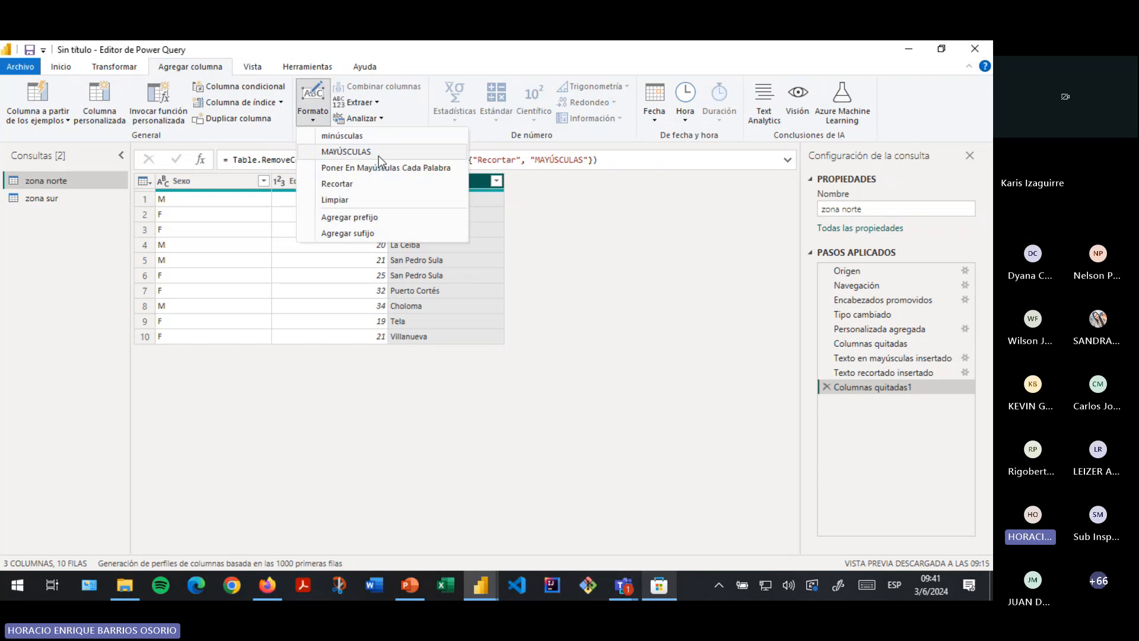
click(380, 153)
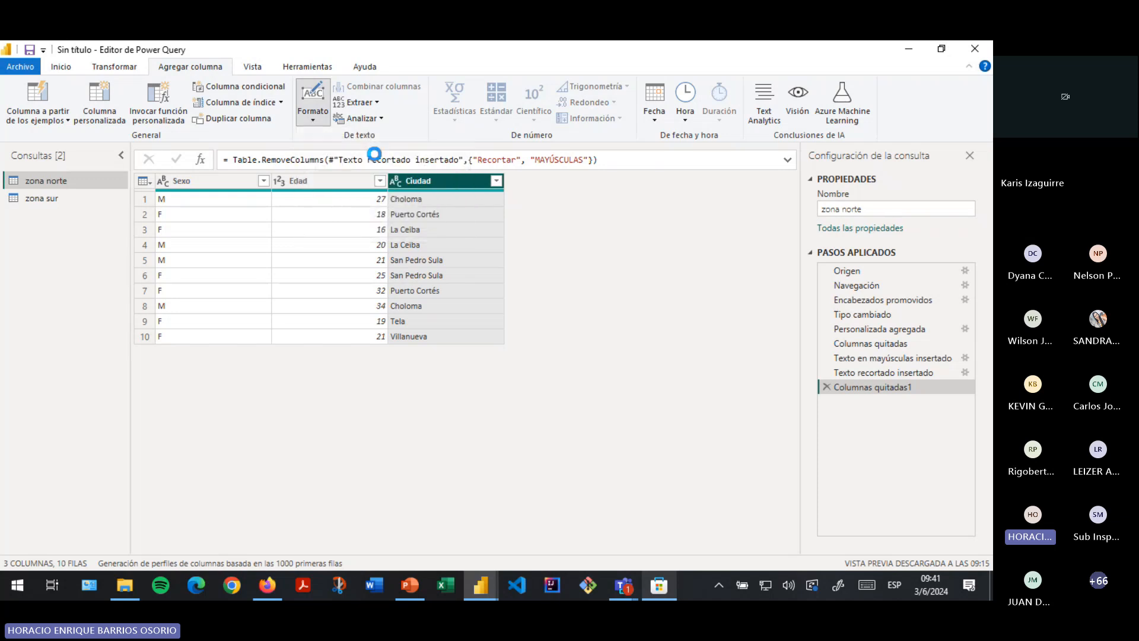
right_click(451, 184)
click(492, 214)
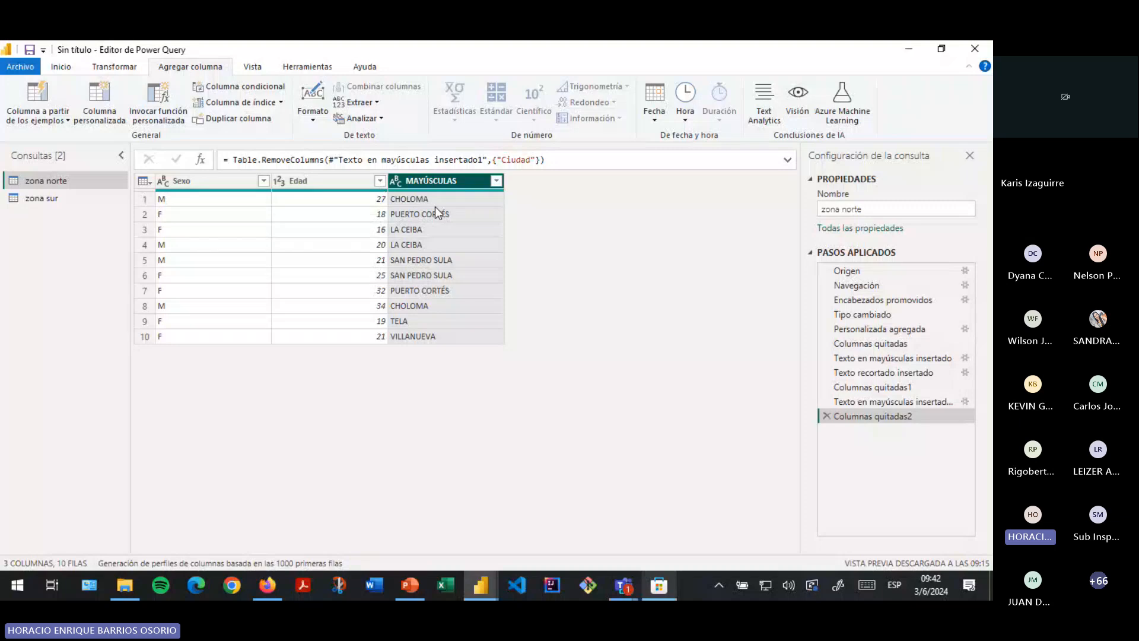
click(55, 71)
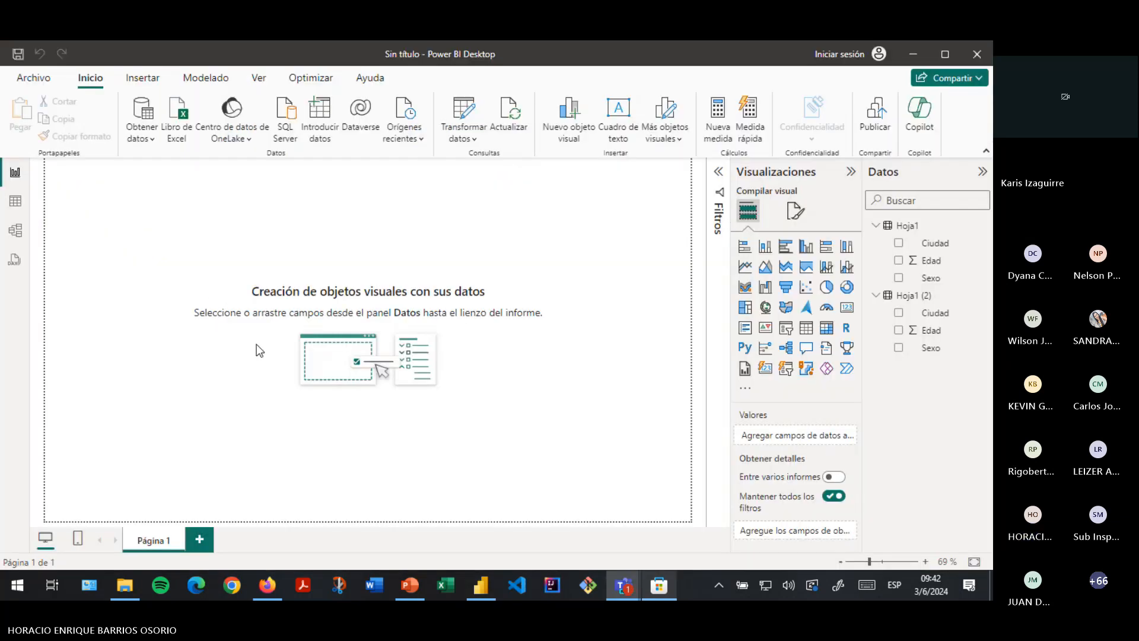
- View the loaded zona norte table in table view, showing Sexo, Edad and MAYÚSCULAS
click(15, 180)
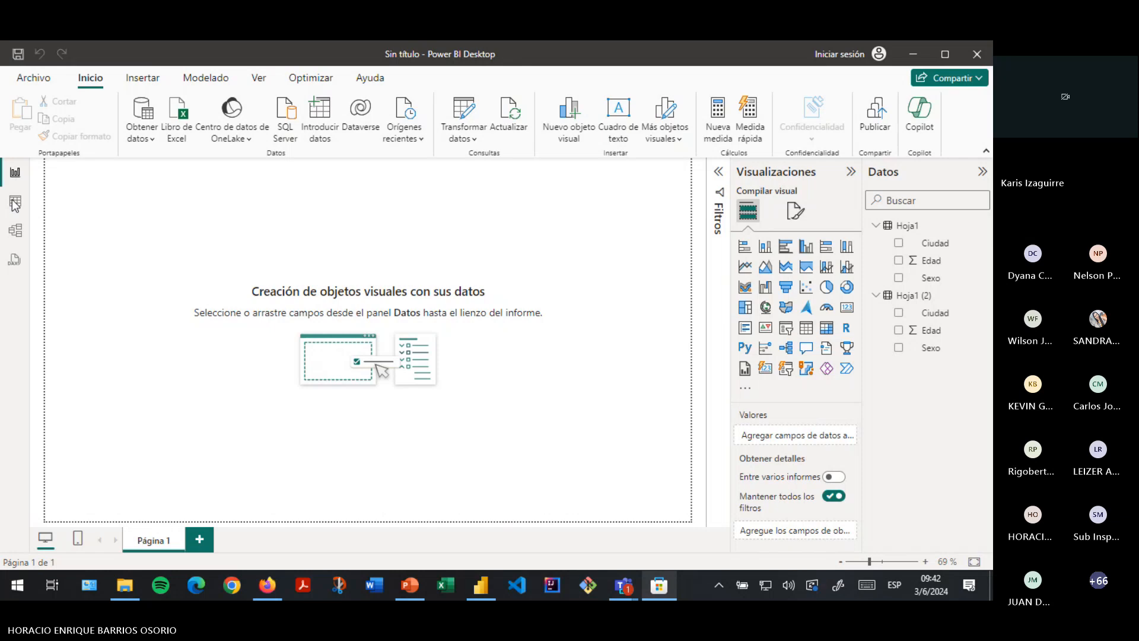
click(14, 204)
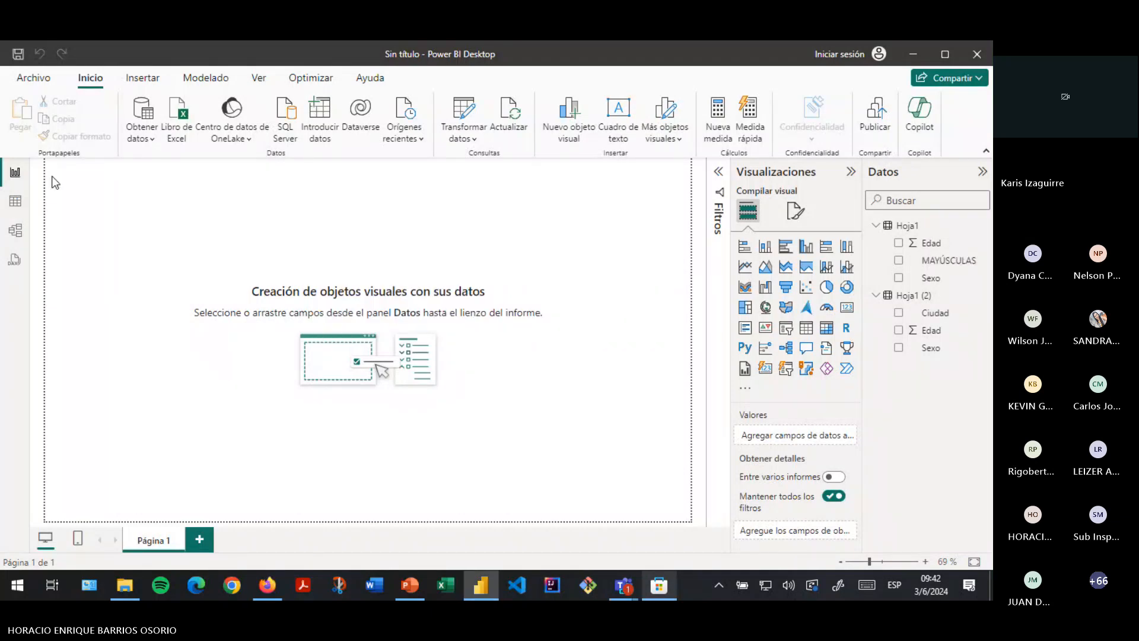
click(20, 201)
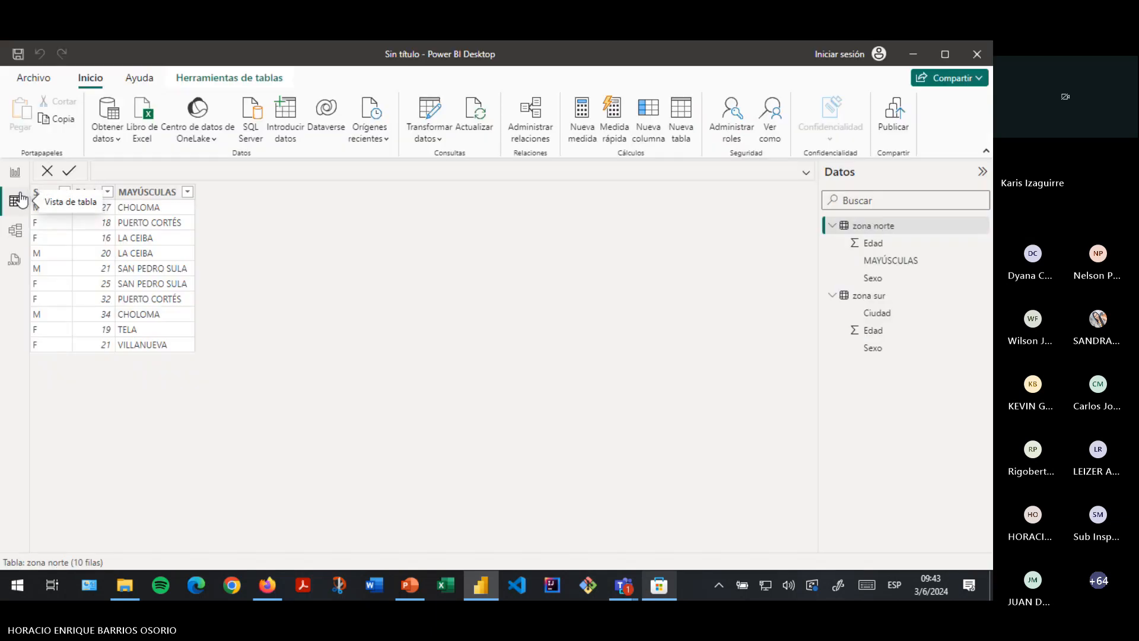
click(122, 196)
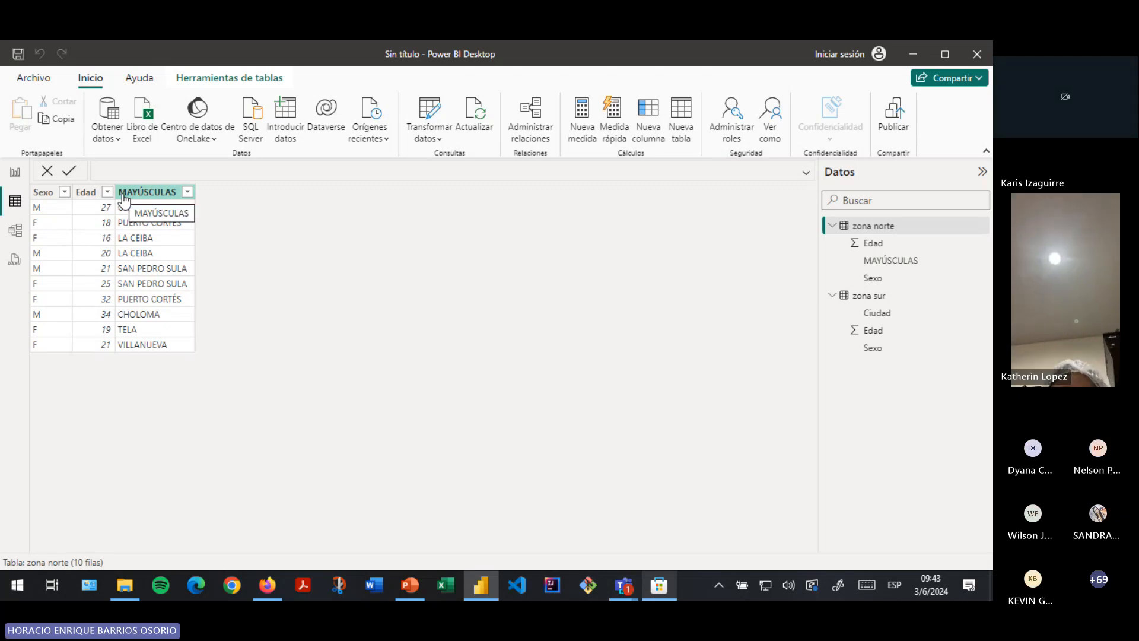
click(16, 177)
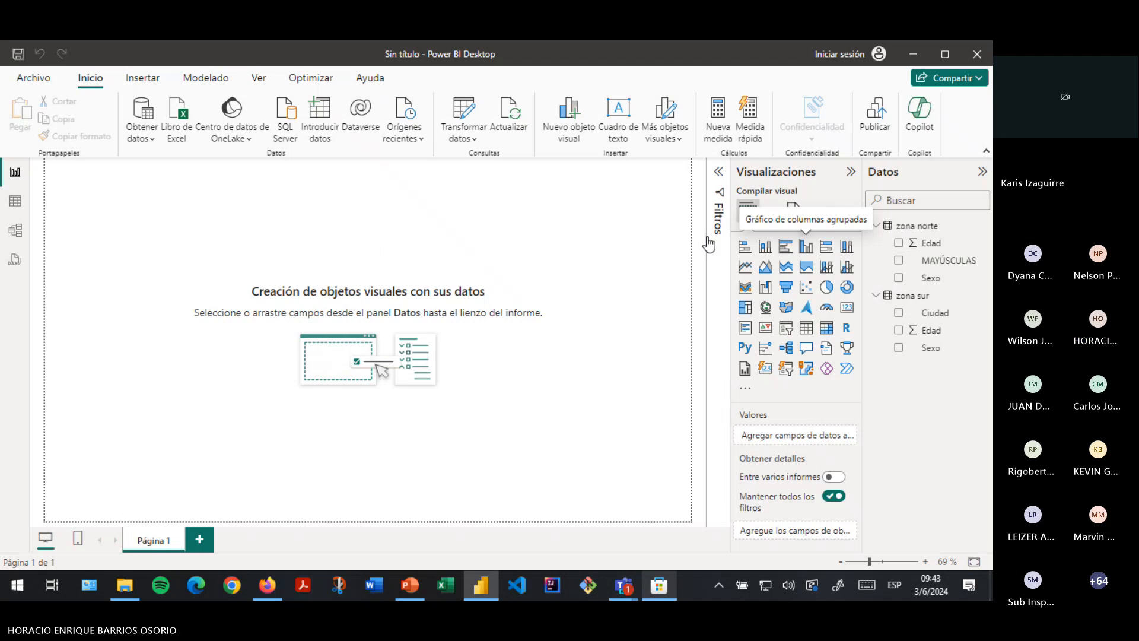
- Insert a clustered column chart and size it on the report page
click(812, 249)
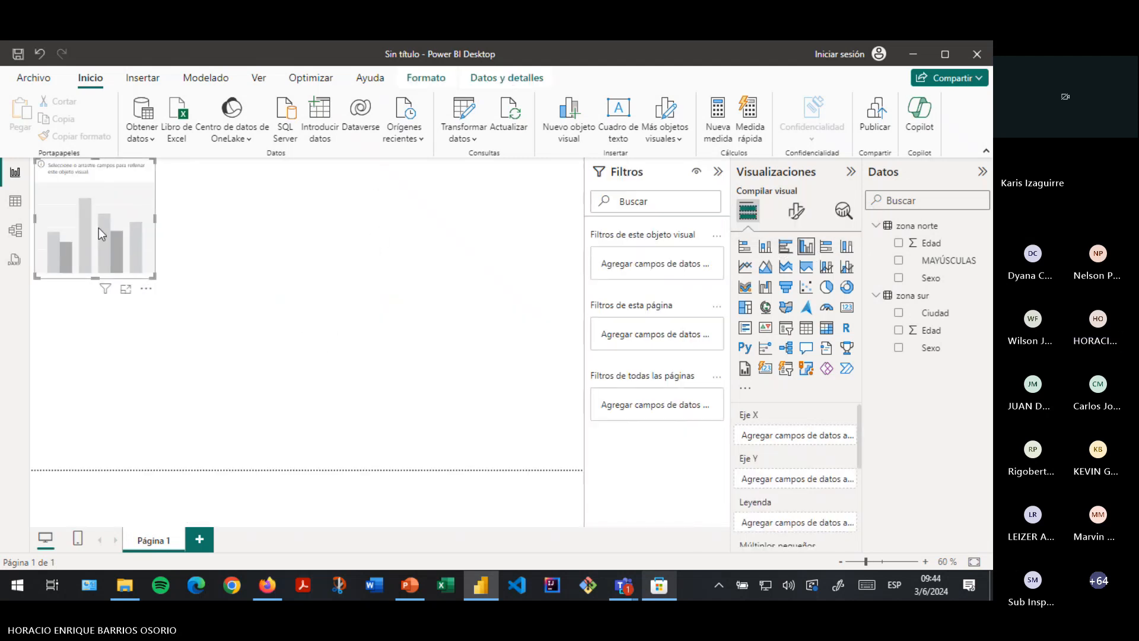
drag(155, 277, 352, 355)
drag(246, 247, 304, 300)
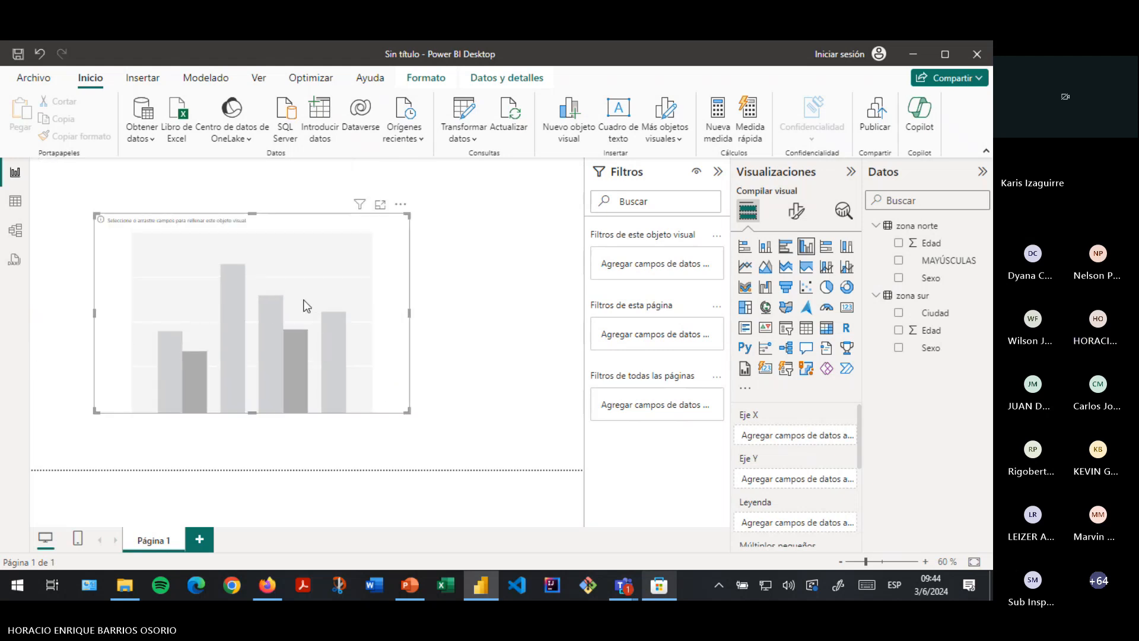
drag(95, 410, 110, 400)
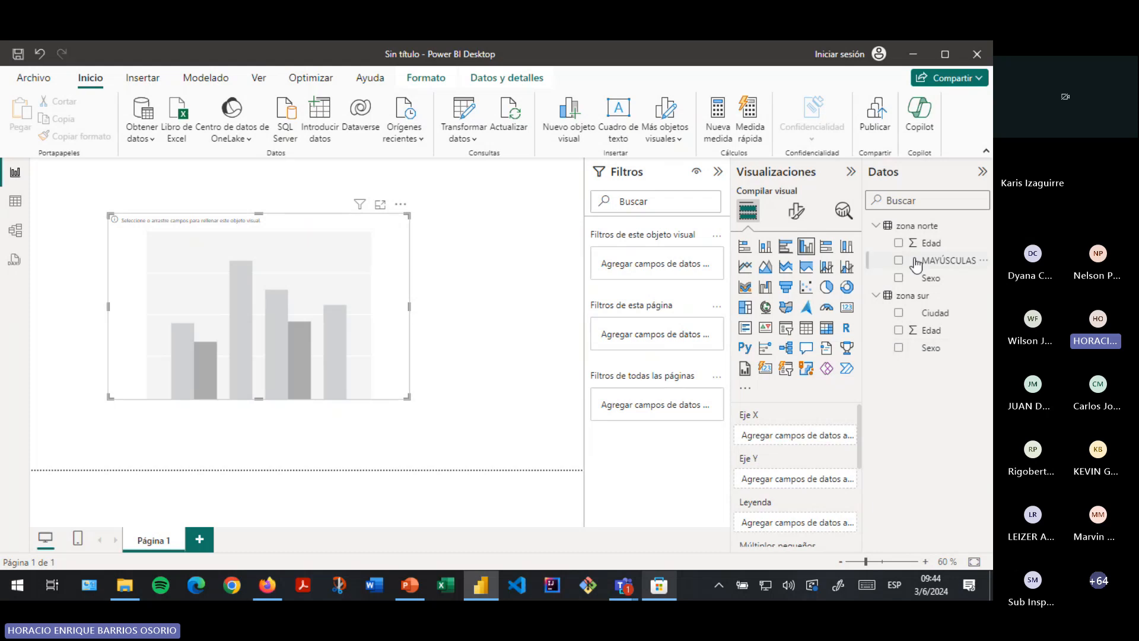
- Plot zona norte Edad by Sexo in the chart and widen it
click(900, 278)
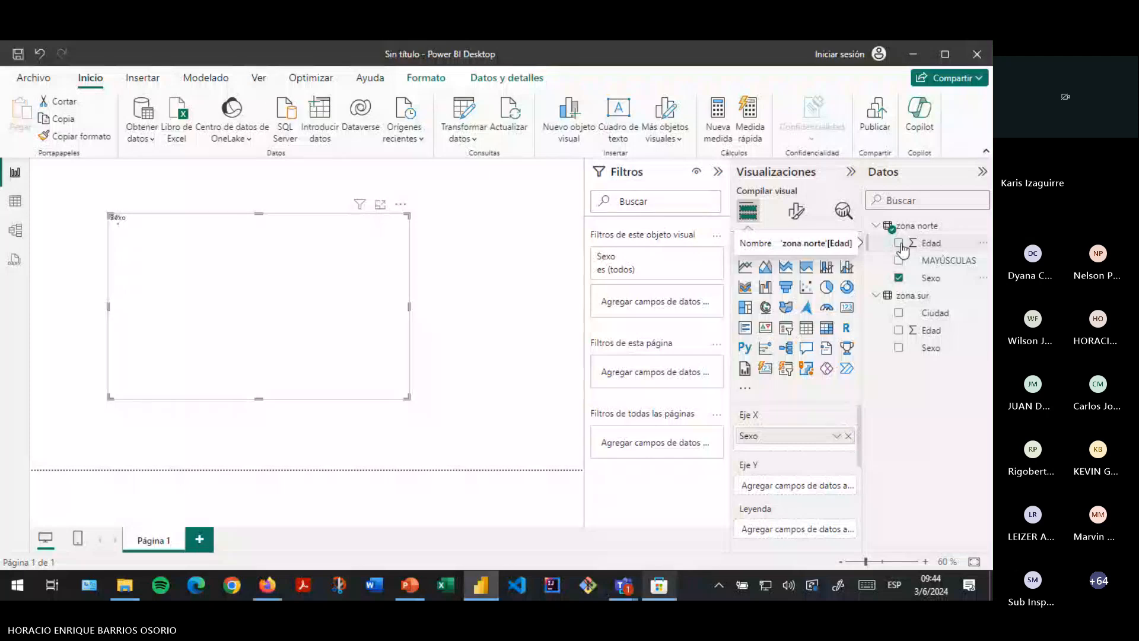
click(901, 246)
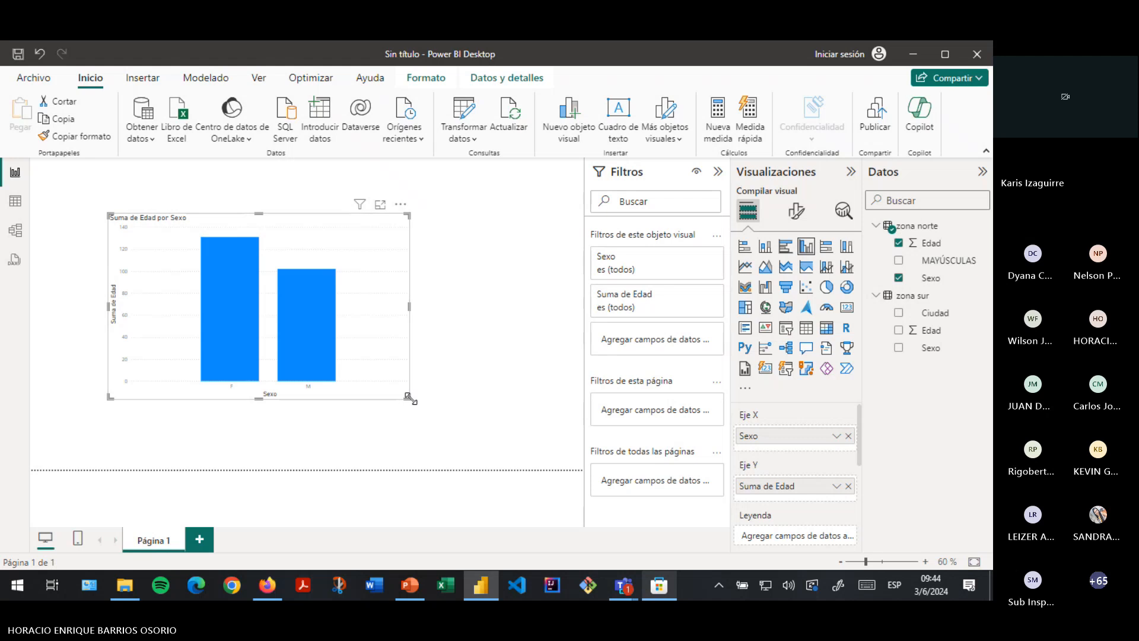
drag(411, 398, 508, 404)
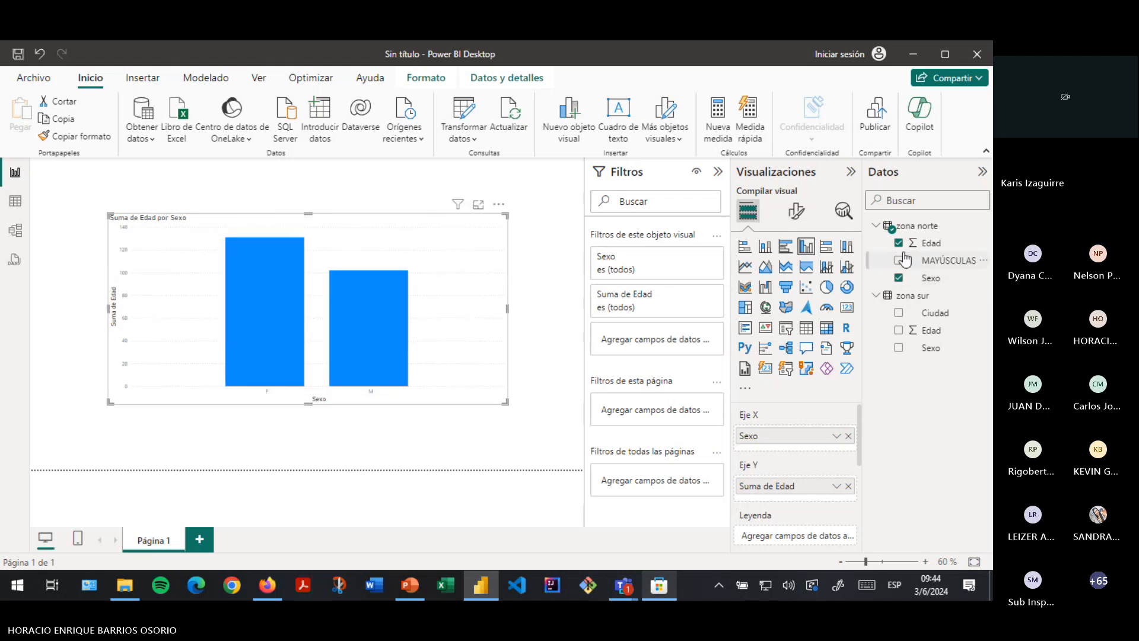
click(899, 331)
click(899, 348)
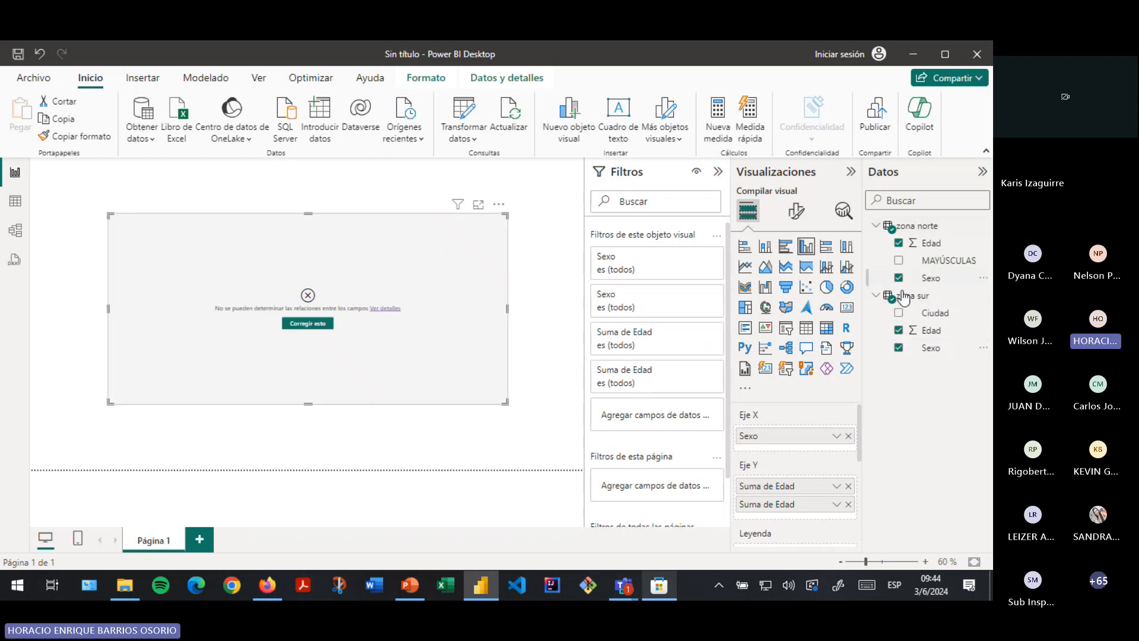
click(899, 331)
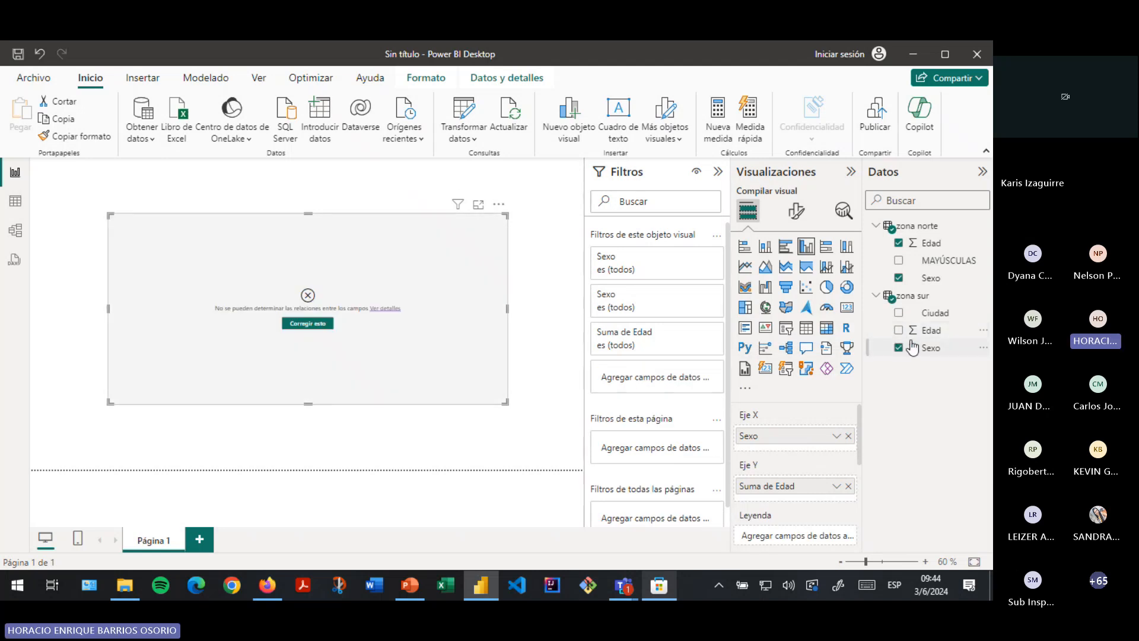
click(899, 348)
click(899, 331)
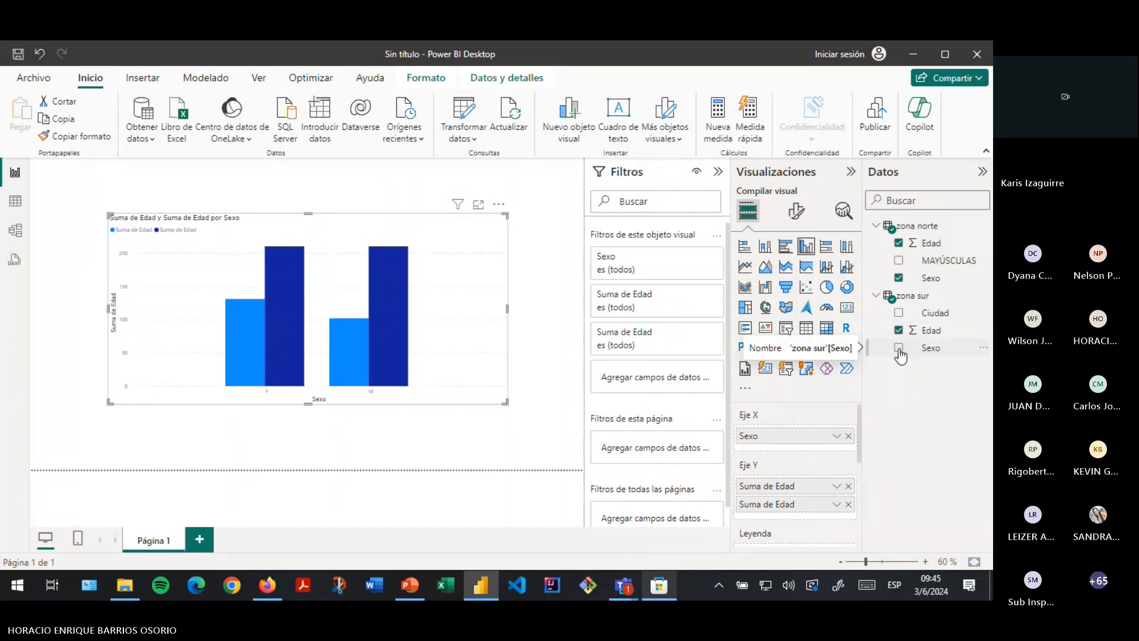
click(899, 349)
click(899, 348)
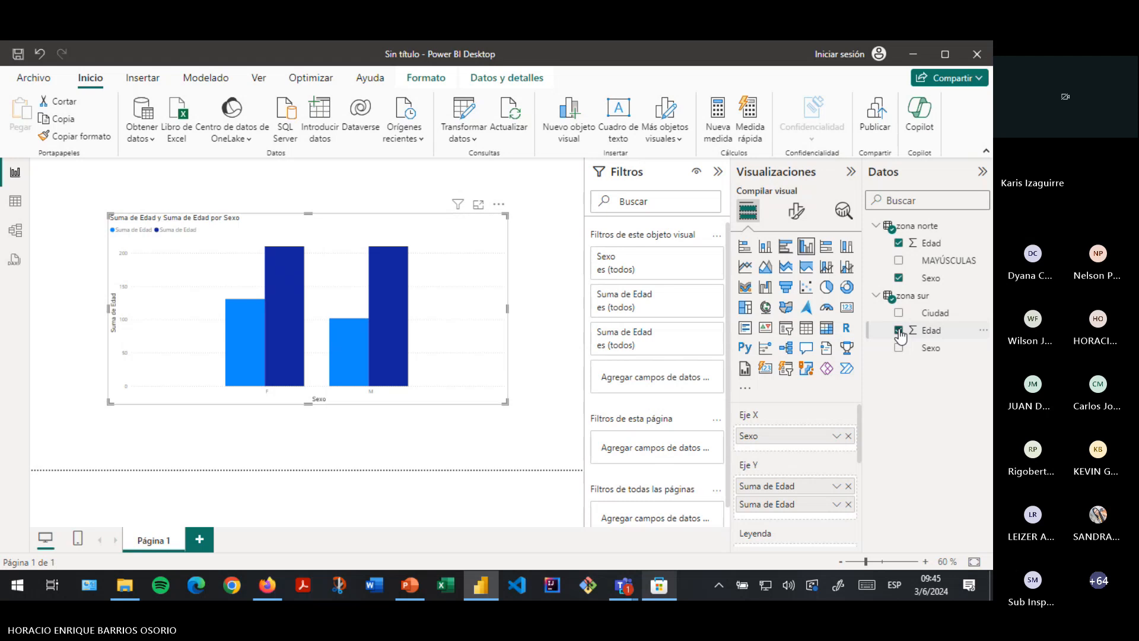
click(899, 330)
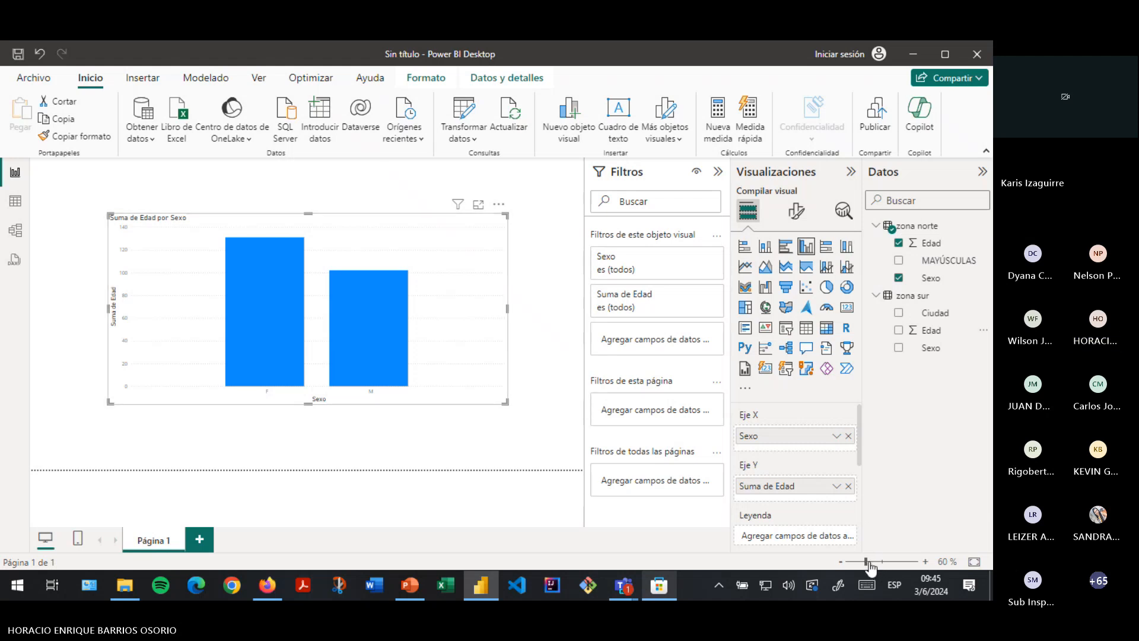
- Zoom the page, then move the column chart up and left and shrink it
drag(867, 562, 872, 561)
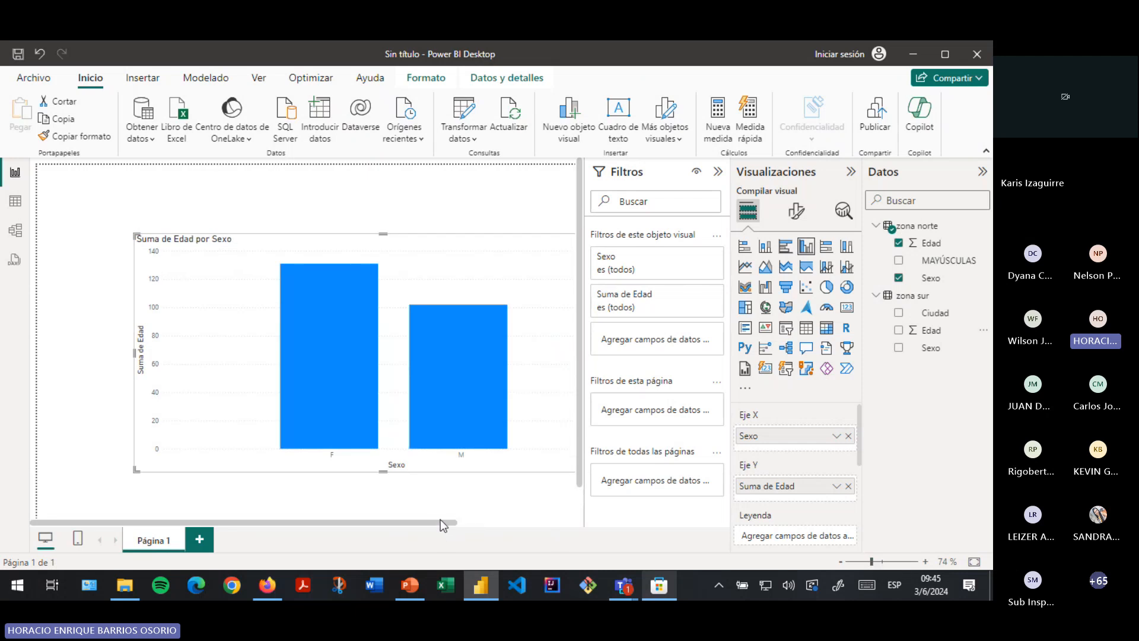
drag(442, 523, 501, 522)
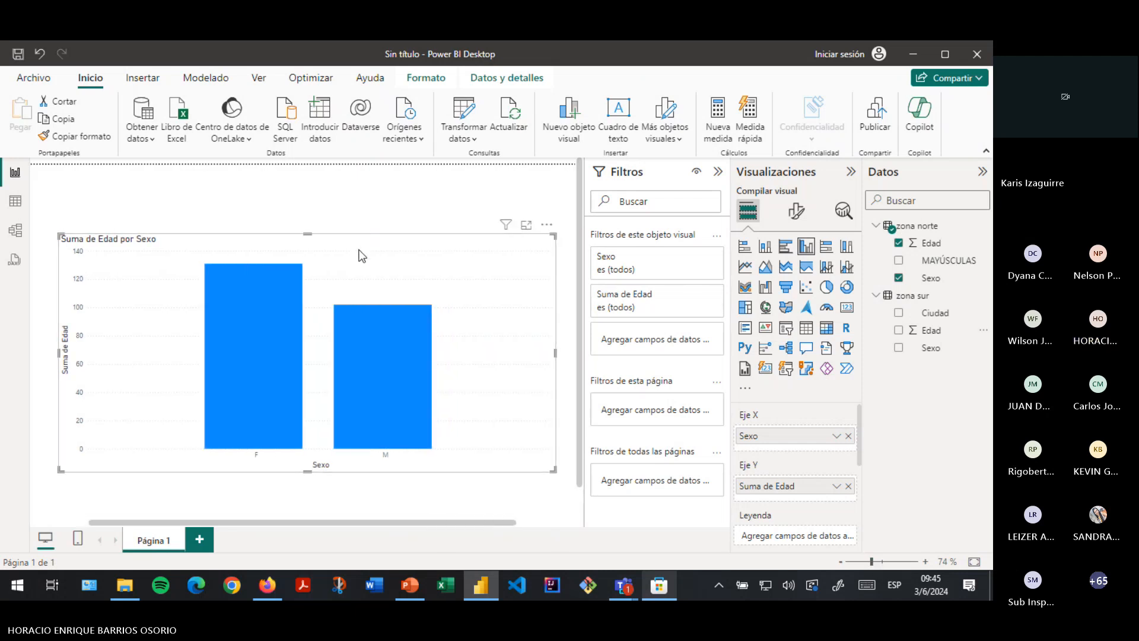
click(350, 226)
drag(379, 314, 371, 285)
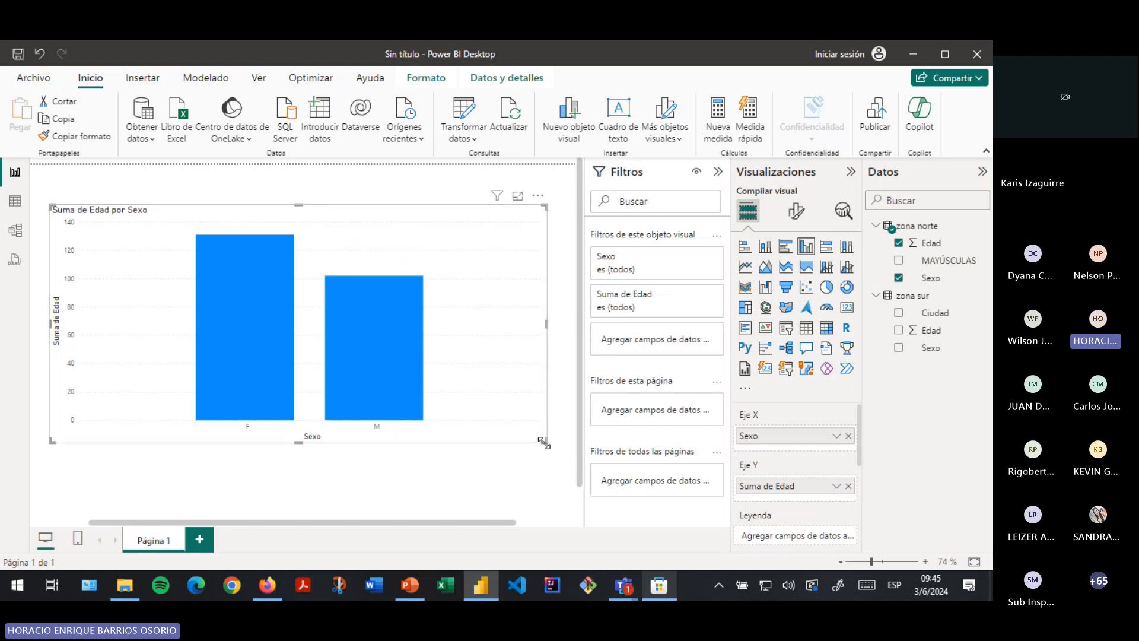
drag(544, 441, 492, 421)
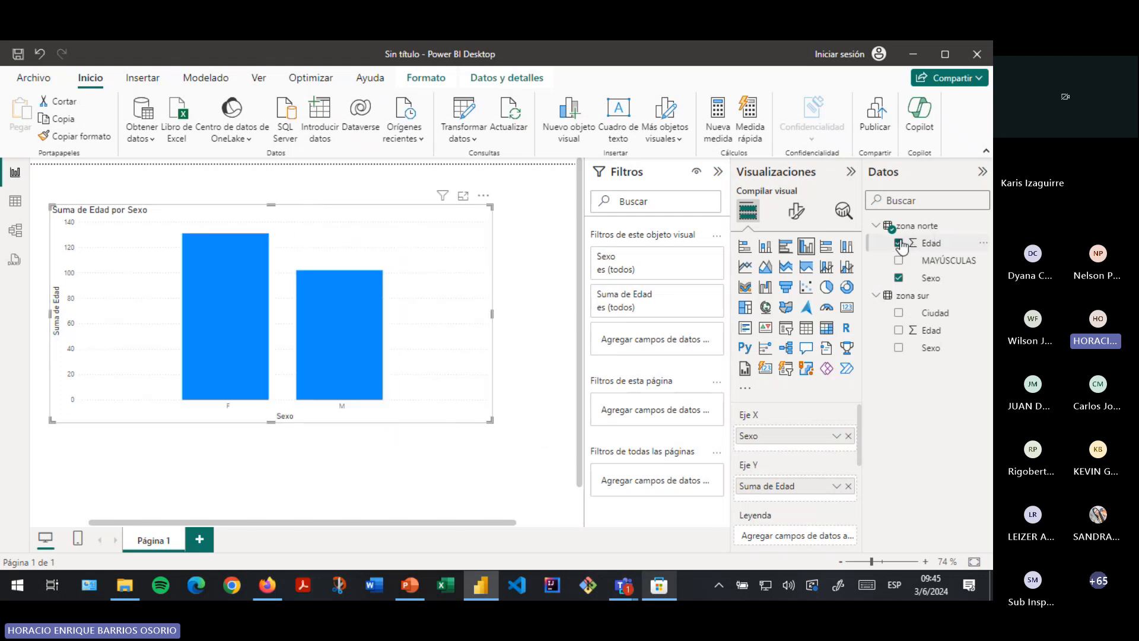
- Remove and re-add Sexo and Edad so the chart again sums Edad by Sexo
click(899, 278)
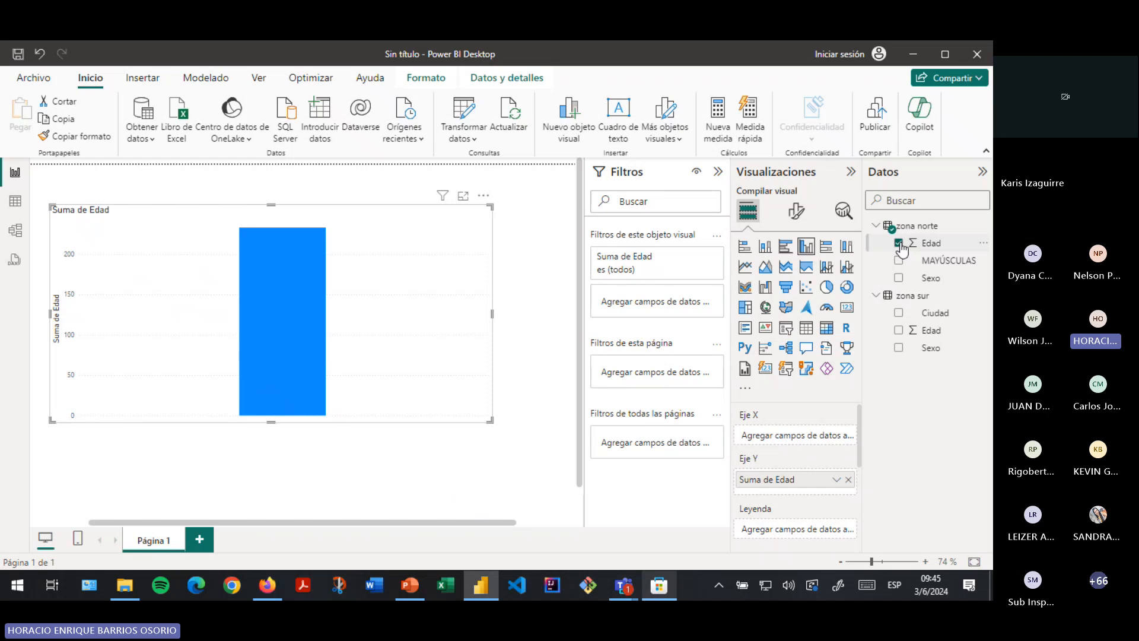
click(899, 244)
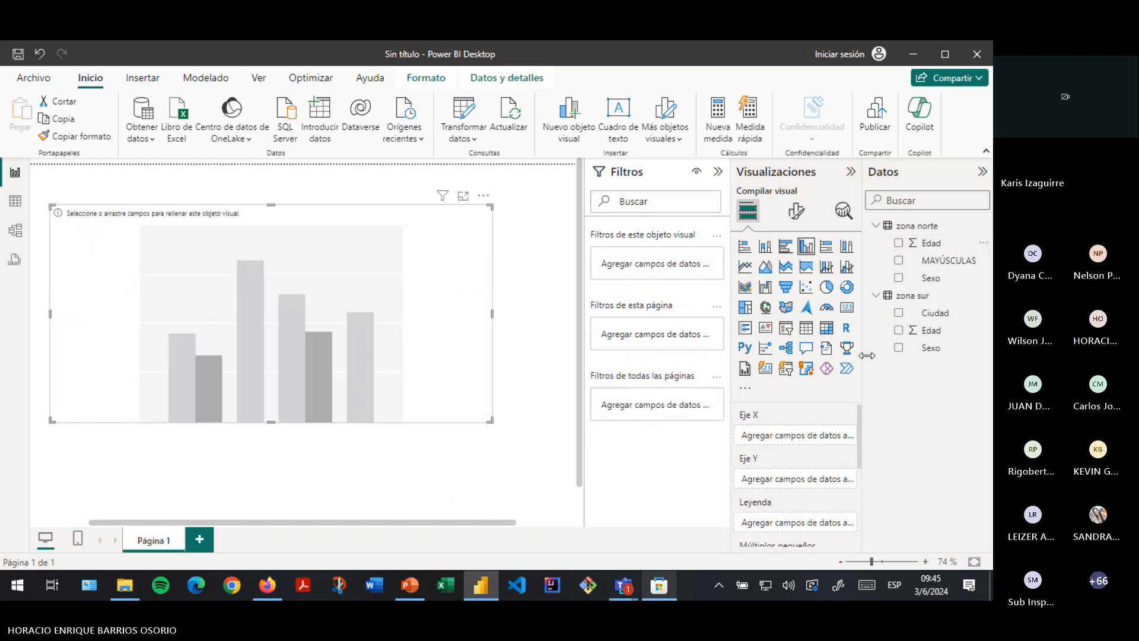
click(899, 278)
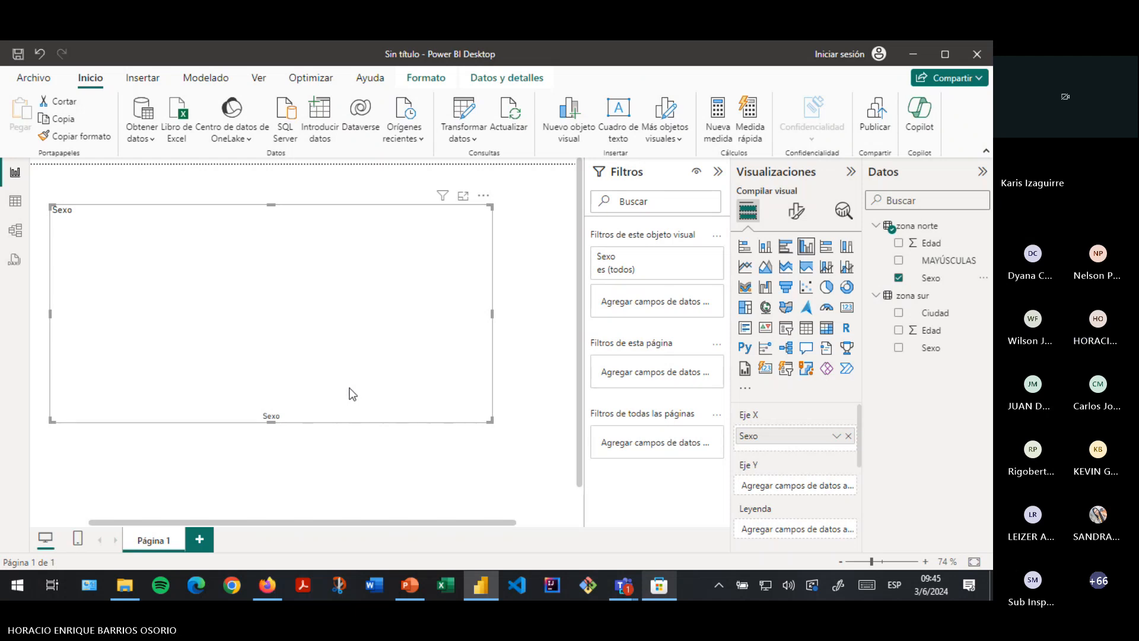
click(899, 244)
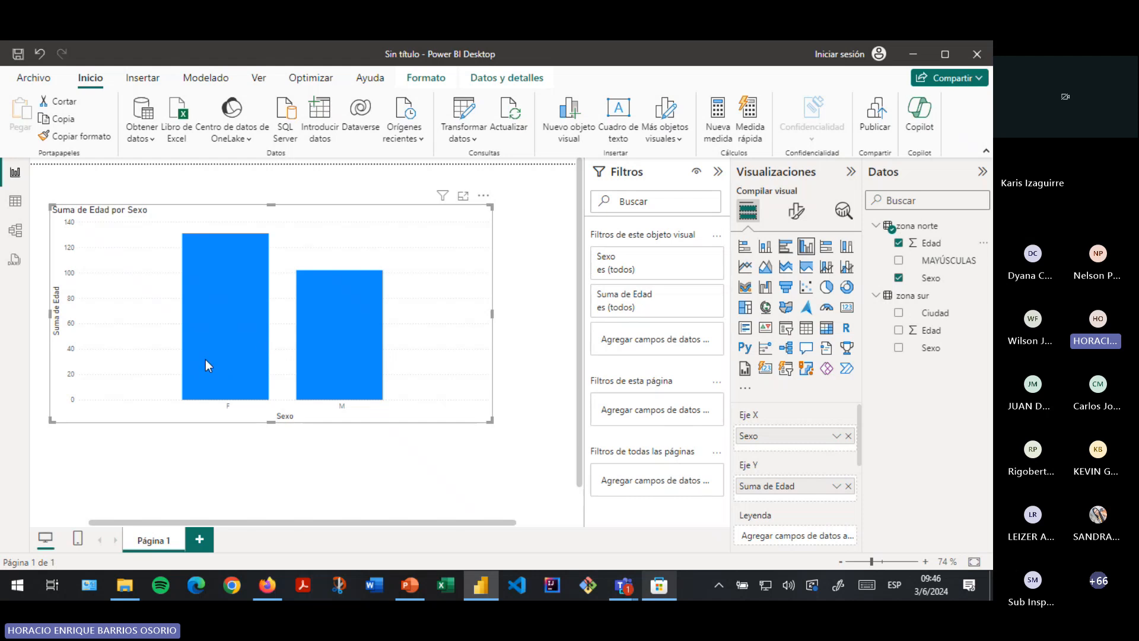
mouse_move(344, 290)
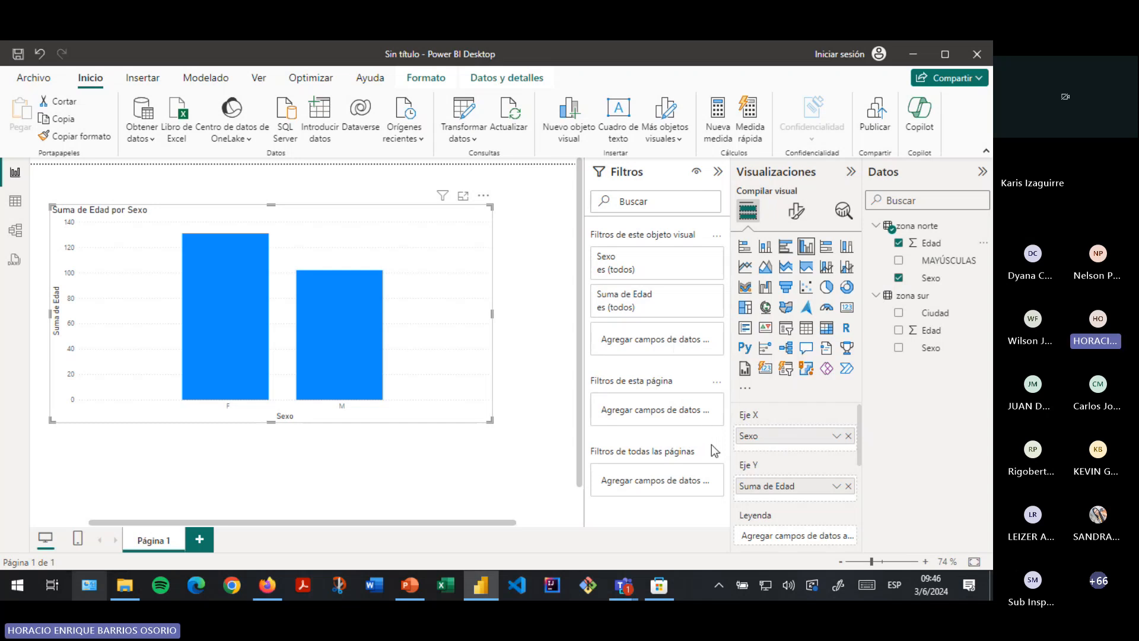
scroll(787, 416, down, 3)
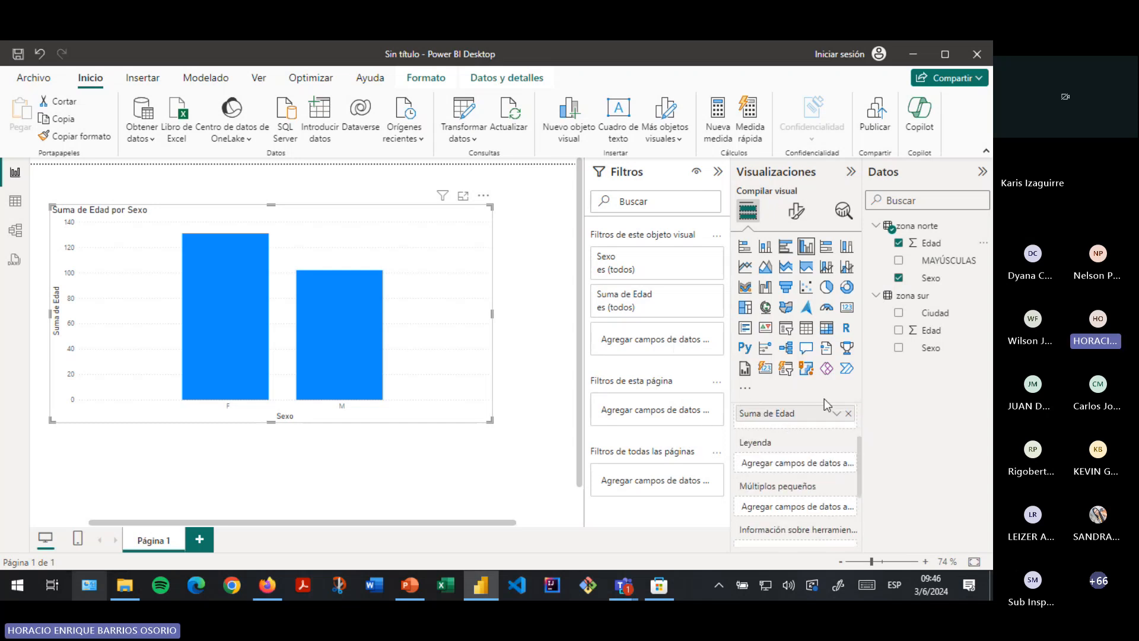
scroll(826, 408, up, 2)
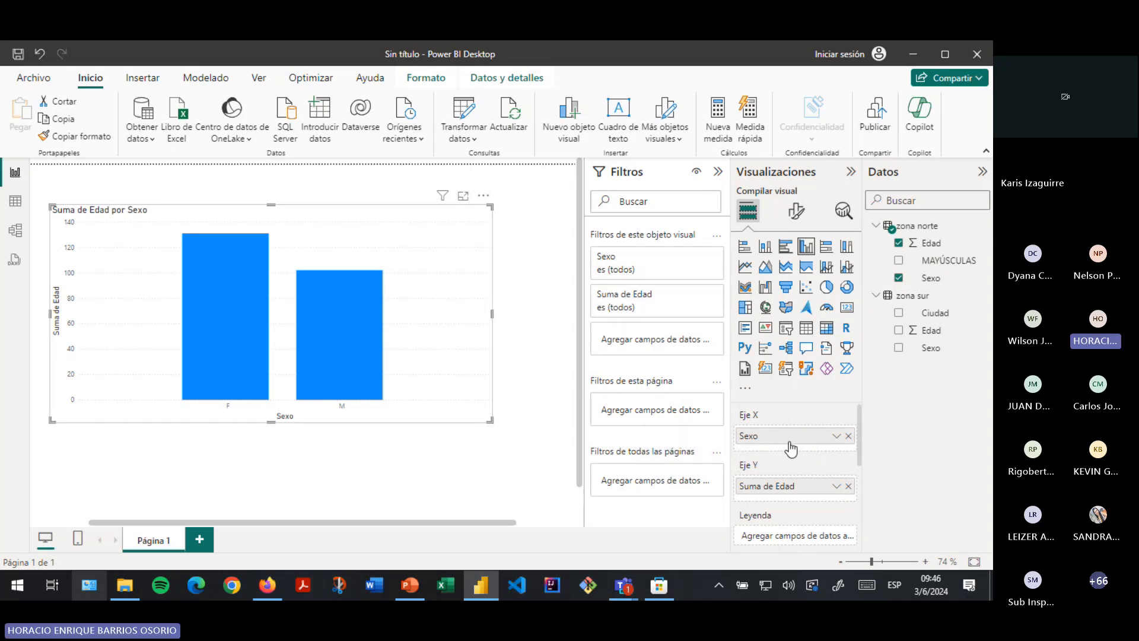
click(838, 438)
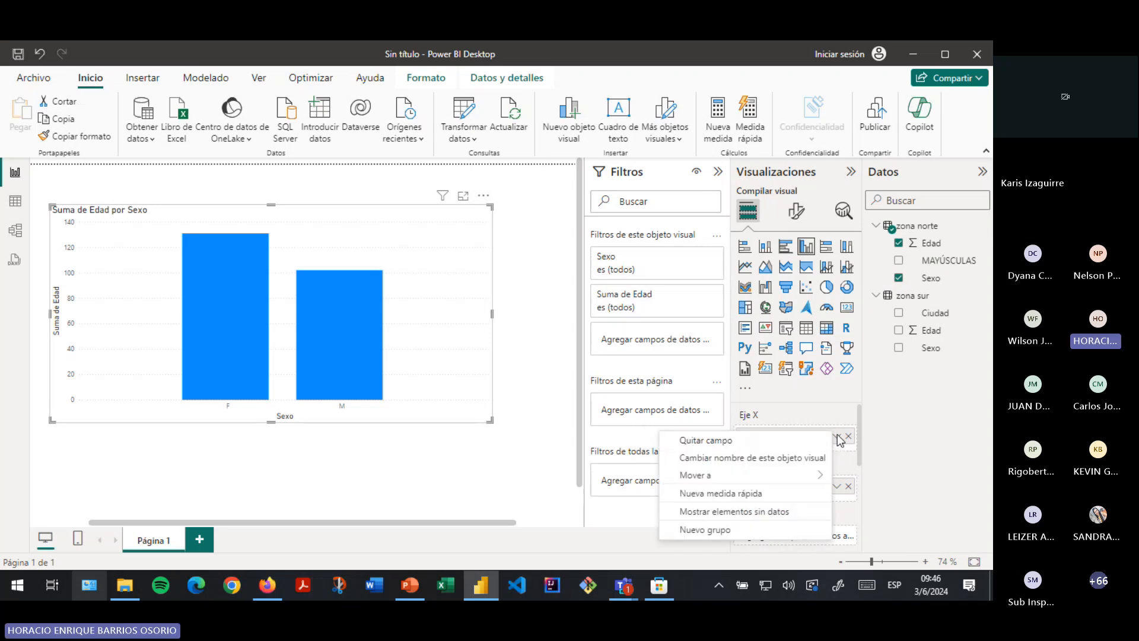
key(Escape)
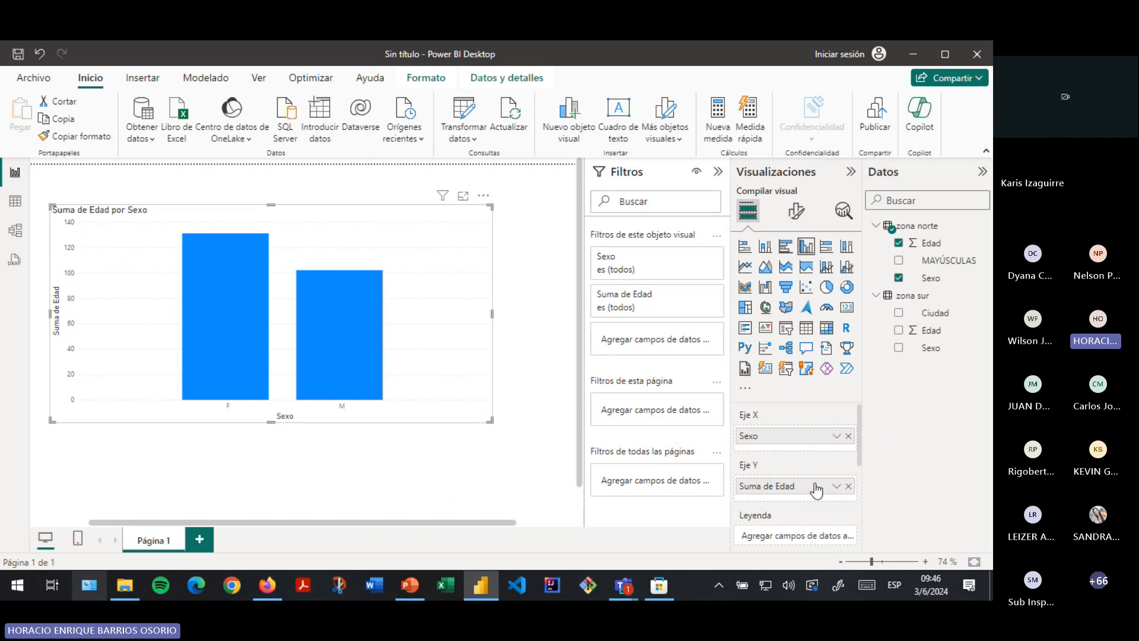
click(835, 437)
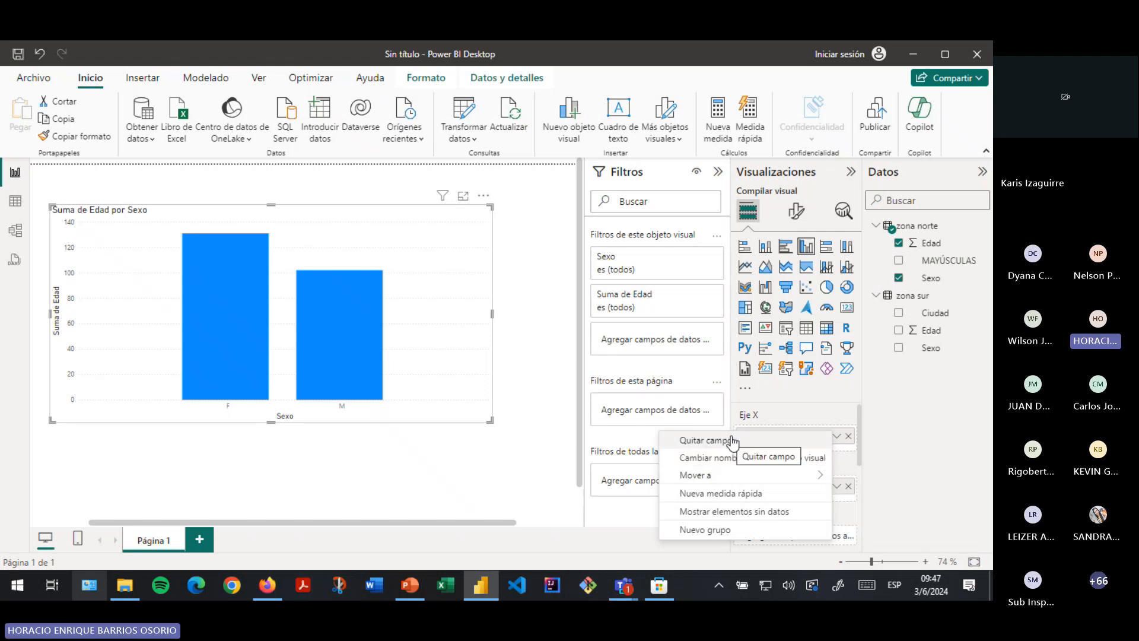
mouse_move(801, 475)
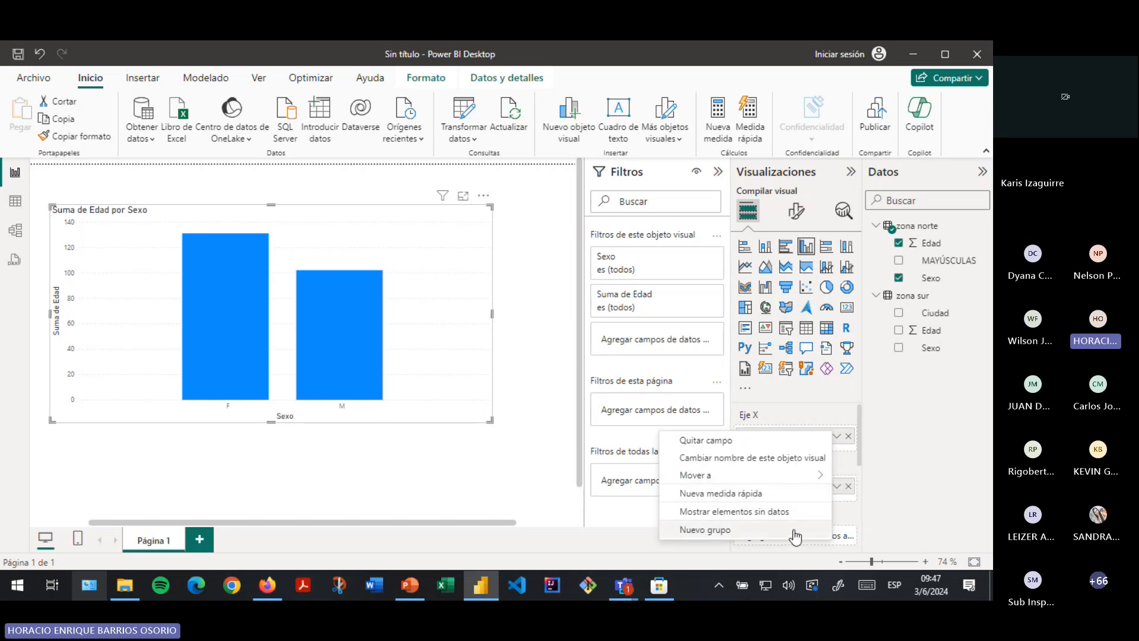
click(919, 405)
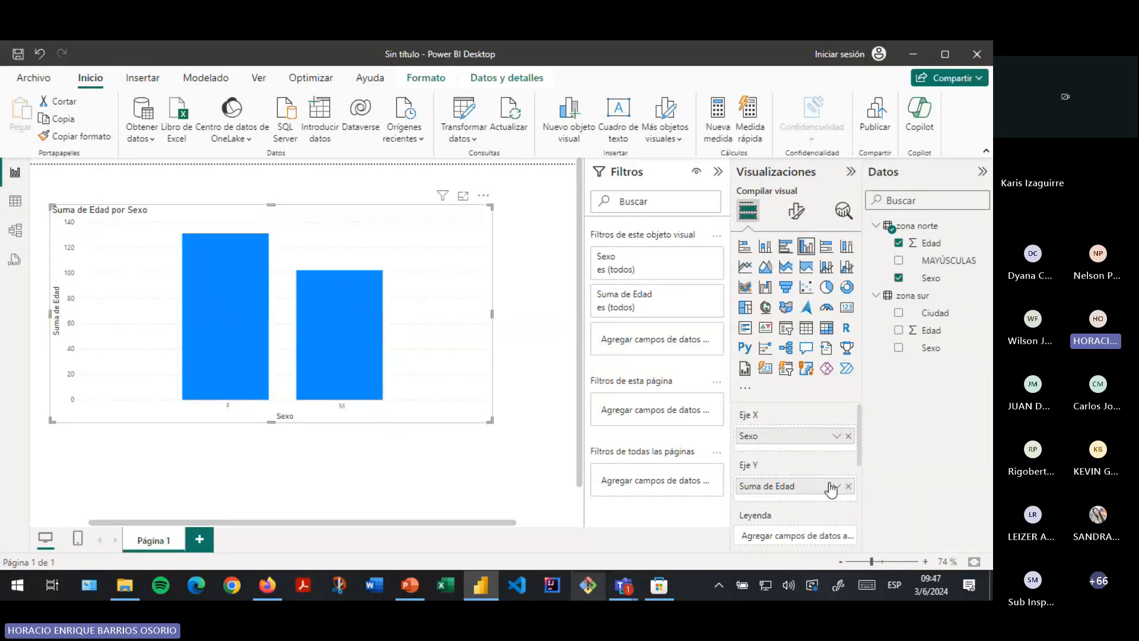
- Re-add Edad to the chart values, then move Edad into the Leyenda
click(849, 486)
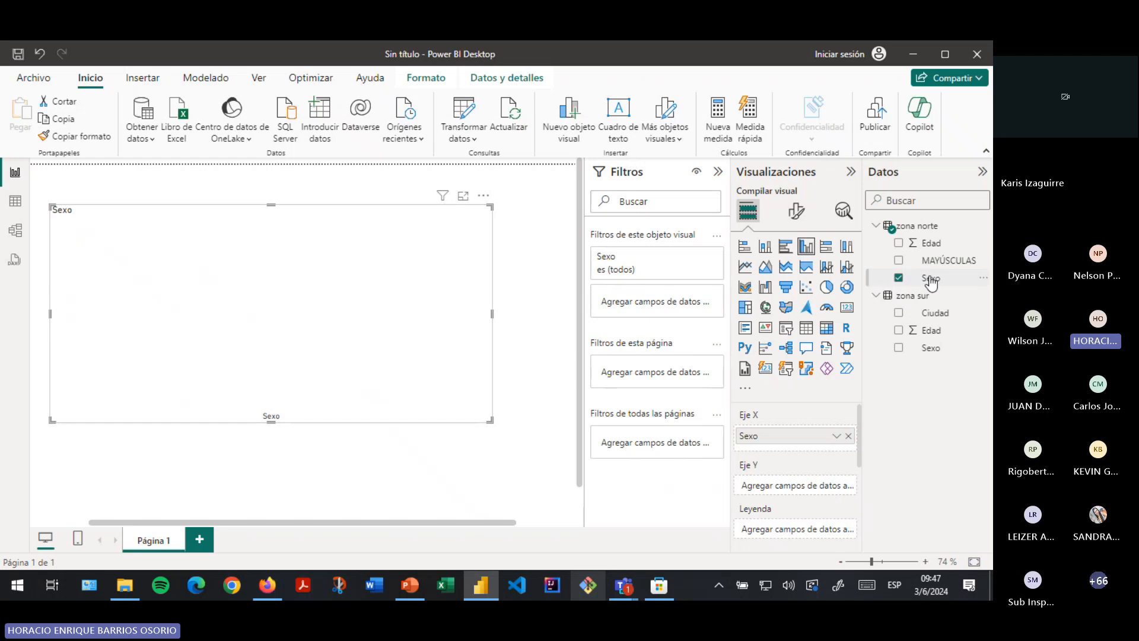
click(898, 243)
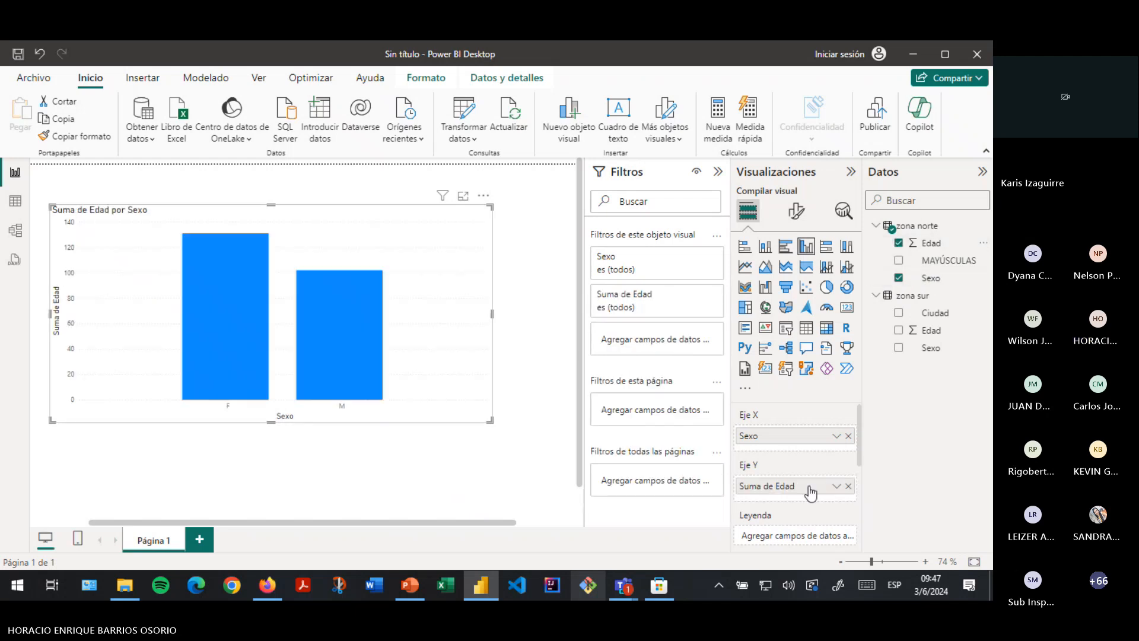
click(837, 487)
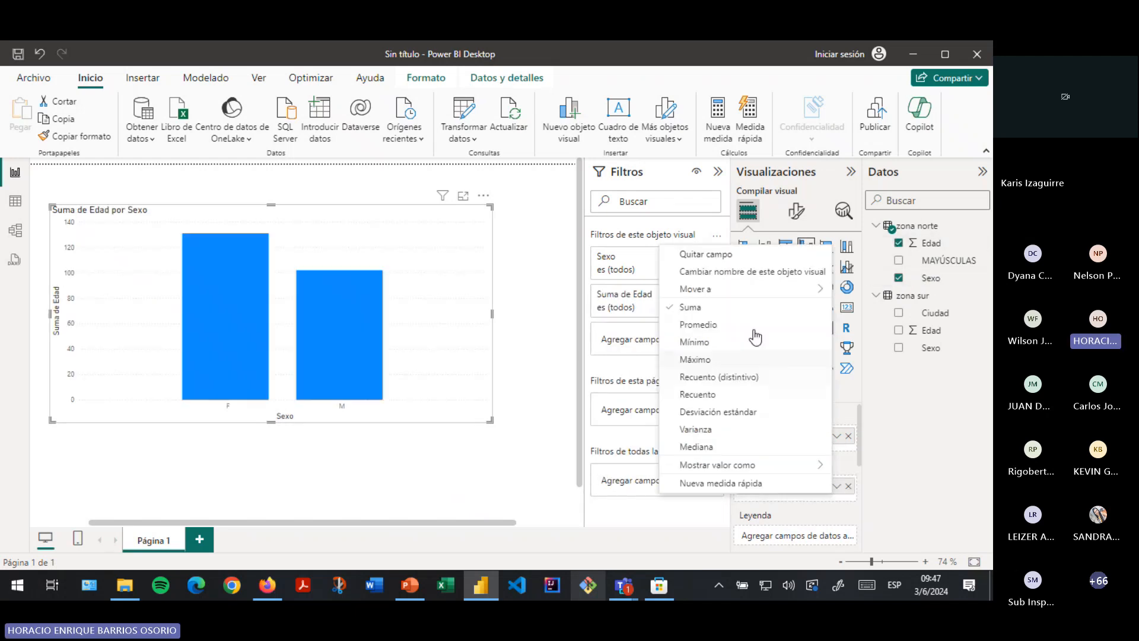
mouse_move(755, 291)
click(853, 307)
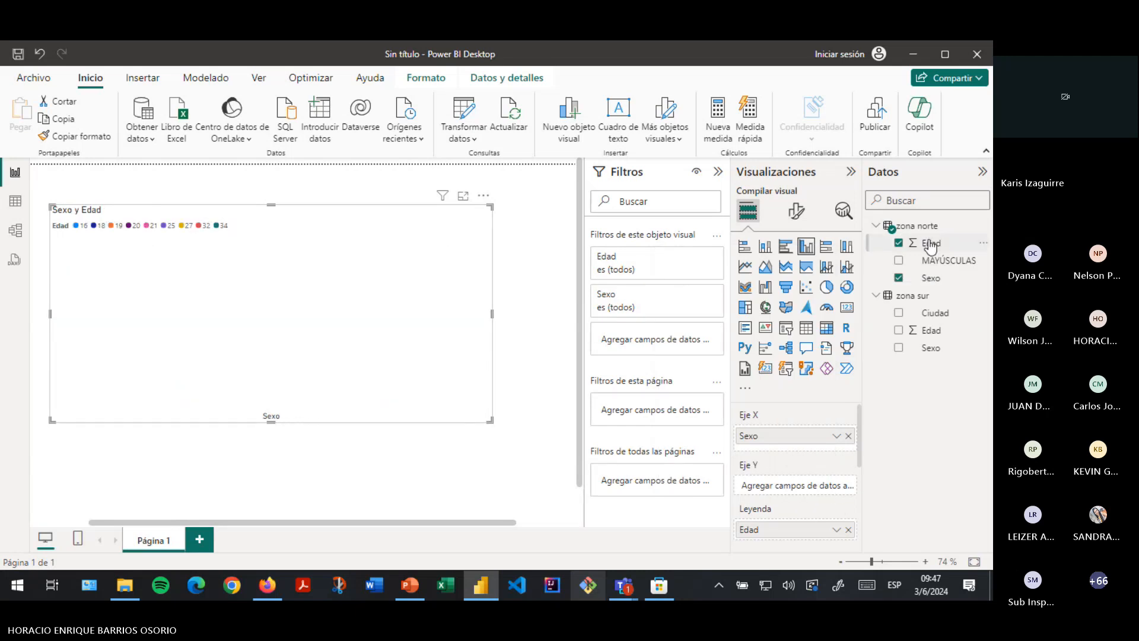
- Add Edad again to Eje Y as Suma de Edad and open its aggregation choices
drag(929, 243, 791, 490)
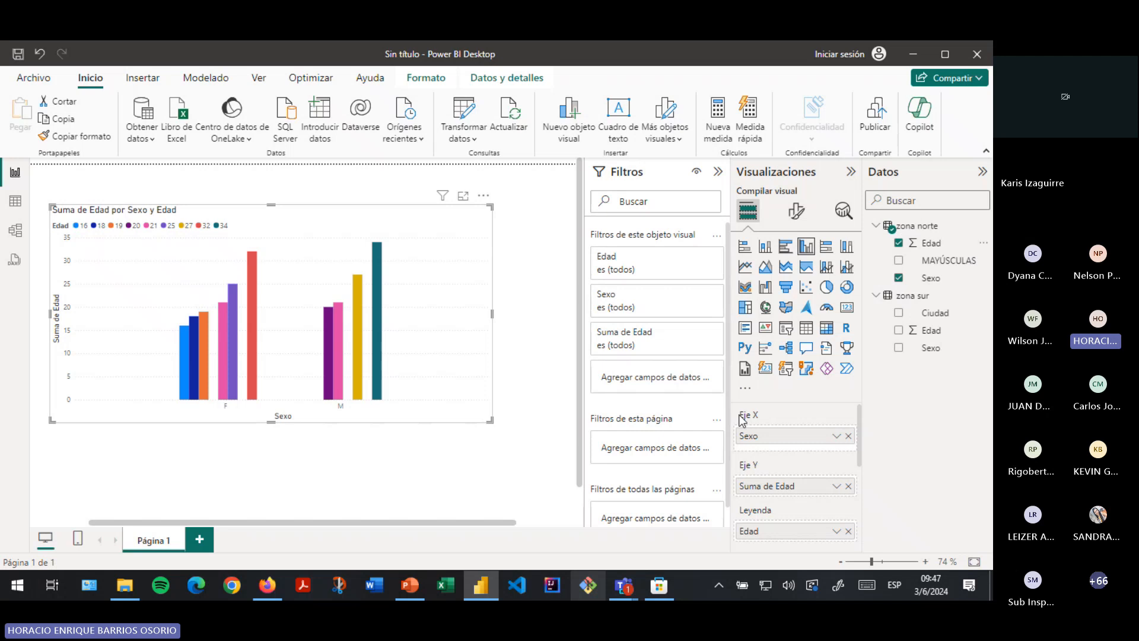
click(836, 535)
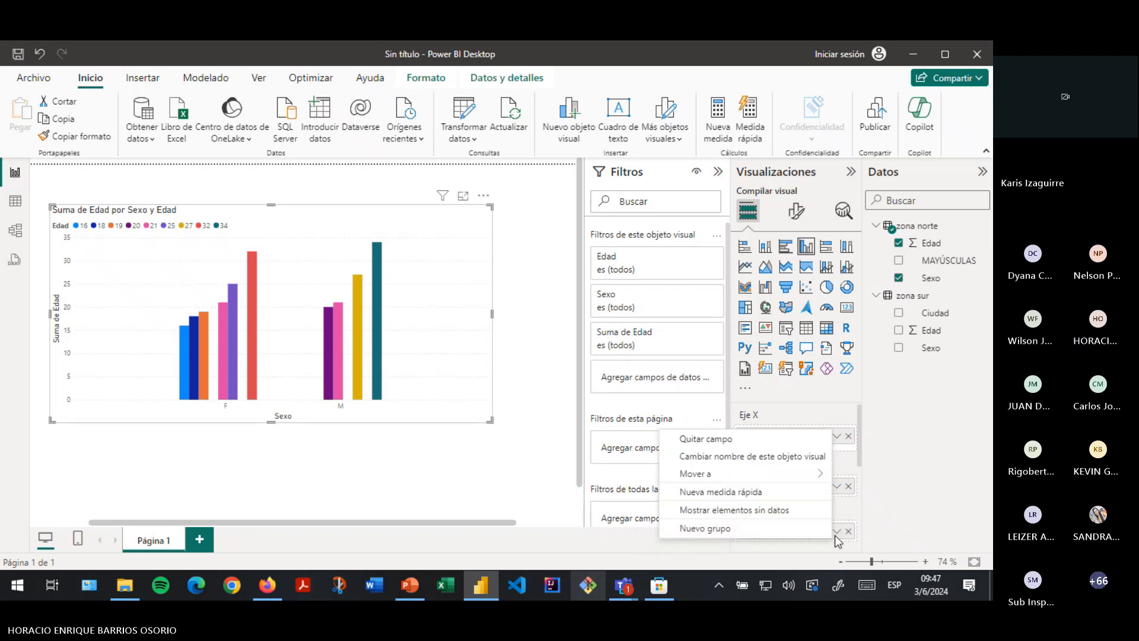
click(927, 497)
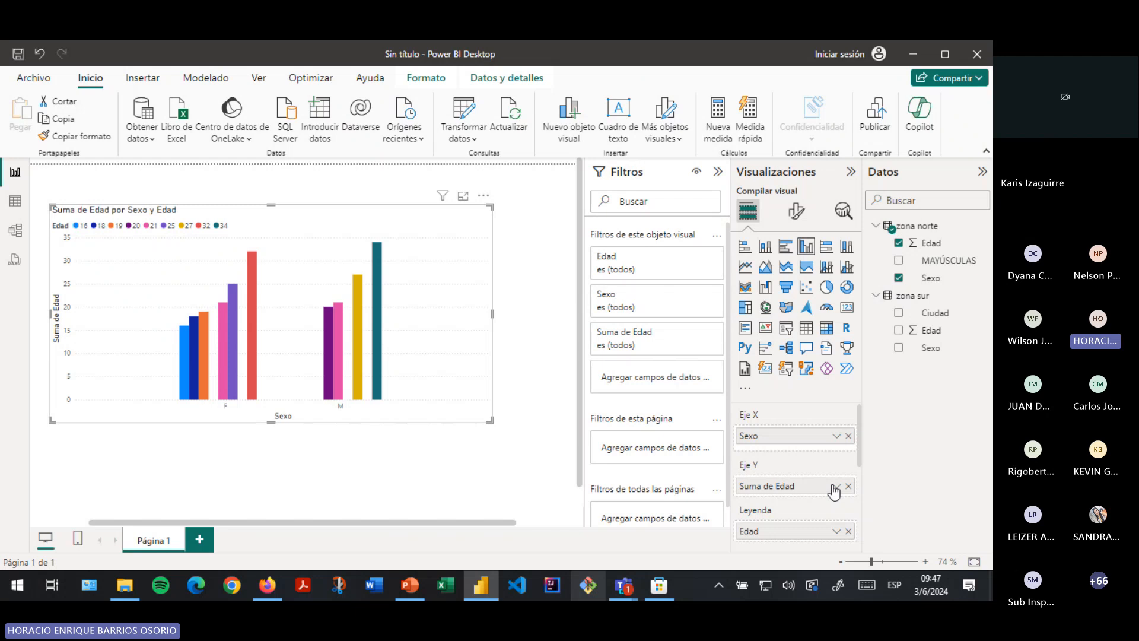
click(835, 488)
click(836, 488)
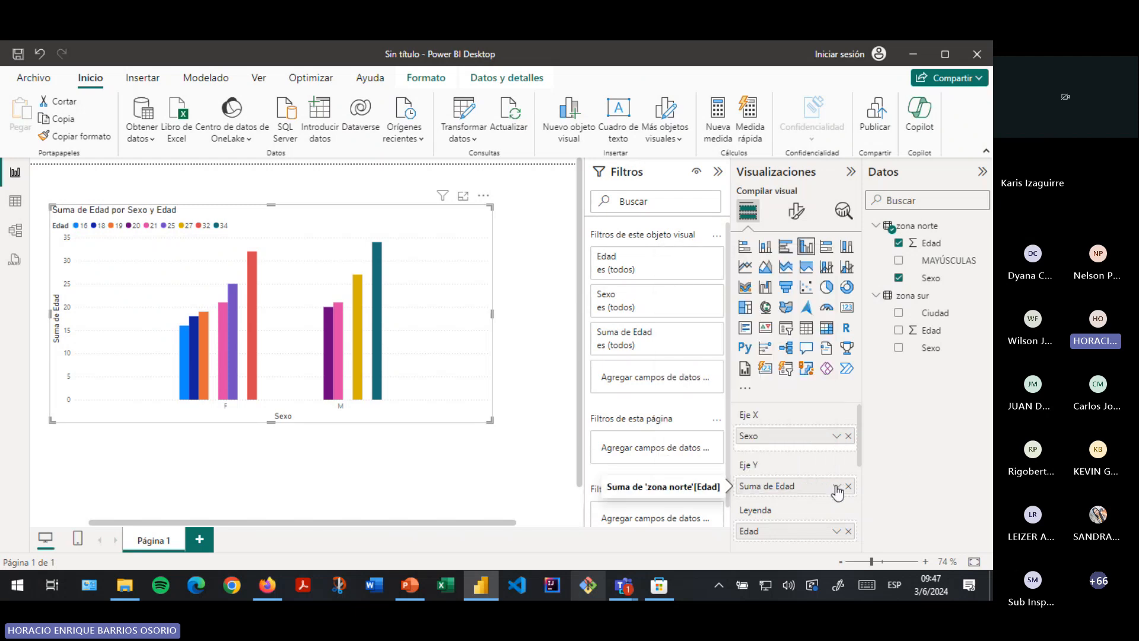
click(836, 488)
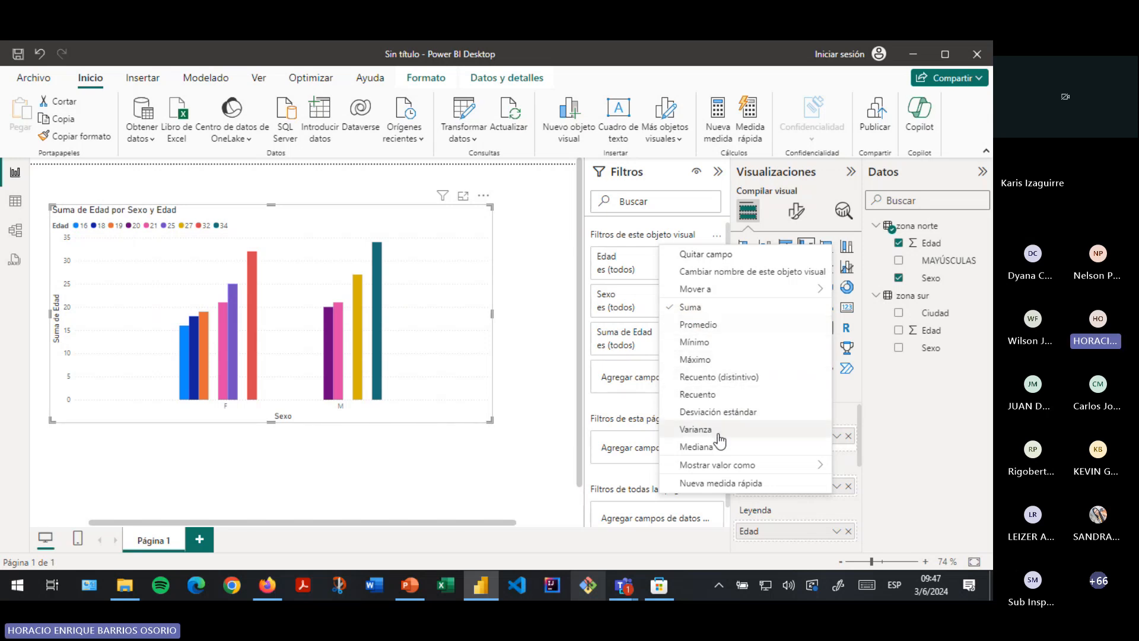
- Switch Edad to Promedio, replace the Edad legend with Sexo, and zoom in on the page
click(707, 325)
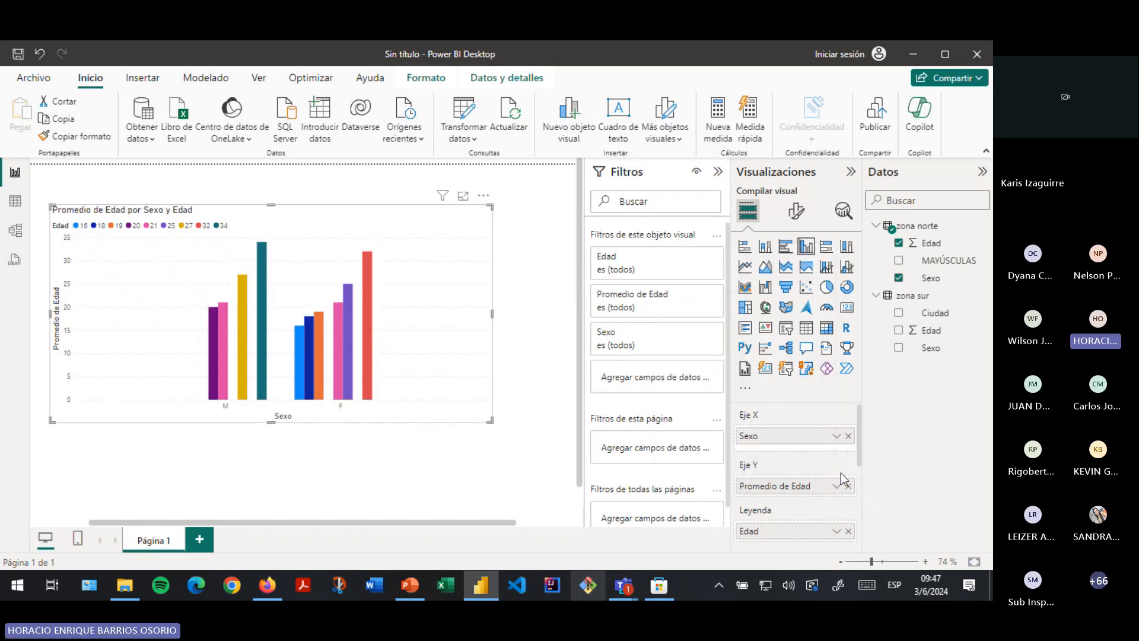
click(848, 536)
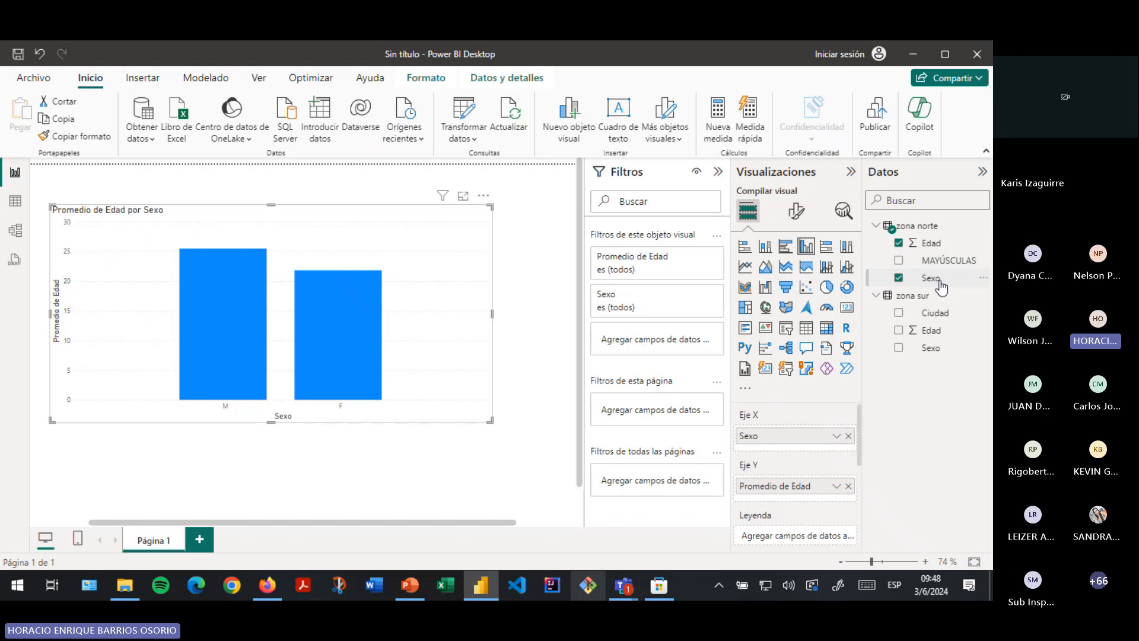
drag(940, 283, 789, 486)
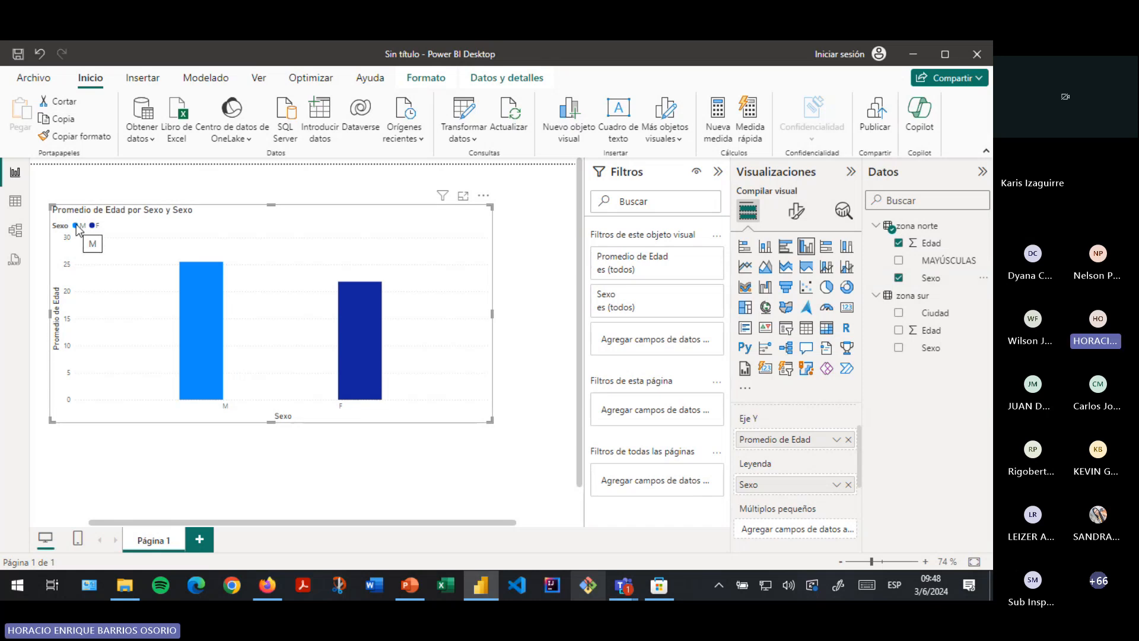
drag(872, 562, 875, 562)
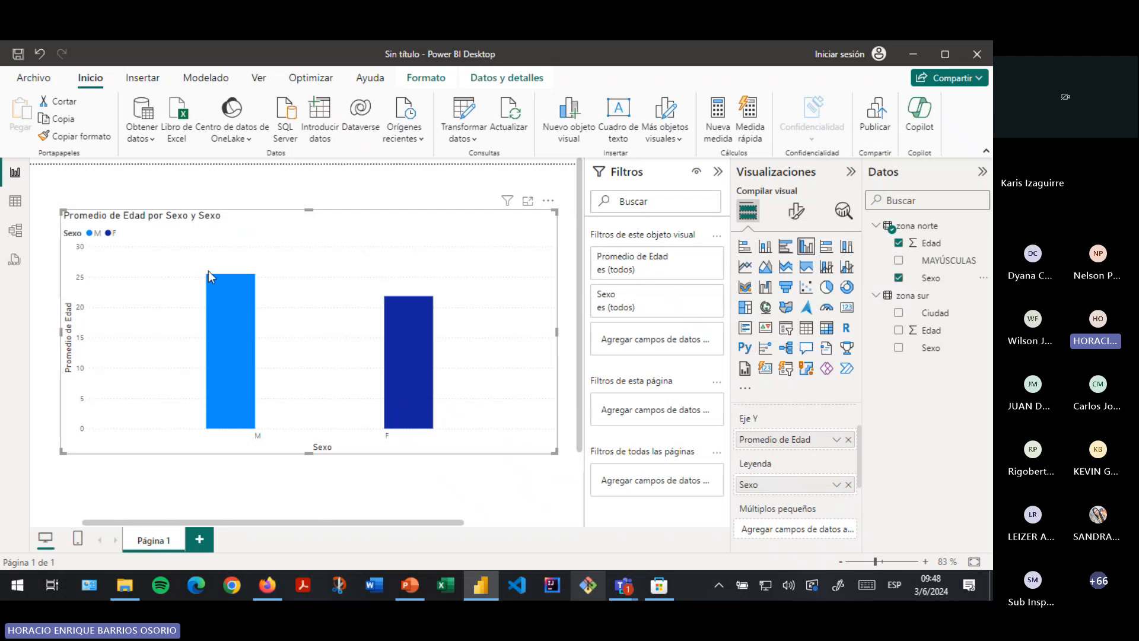
click(213, 345)
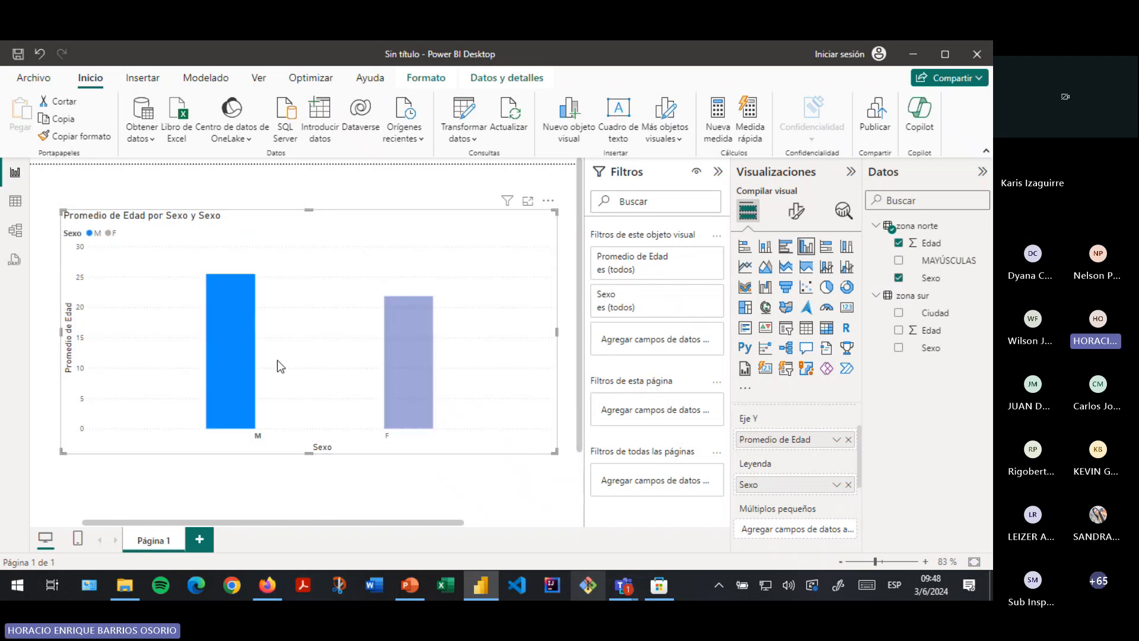
click(415, 361)
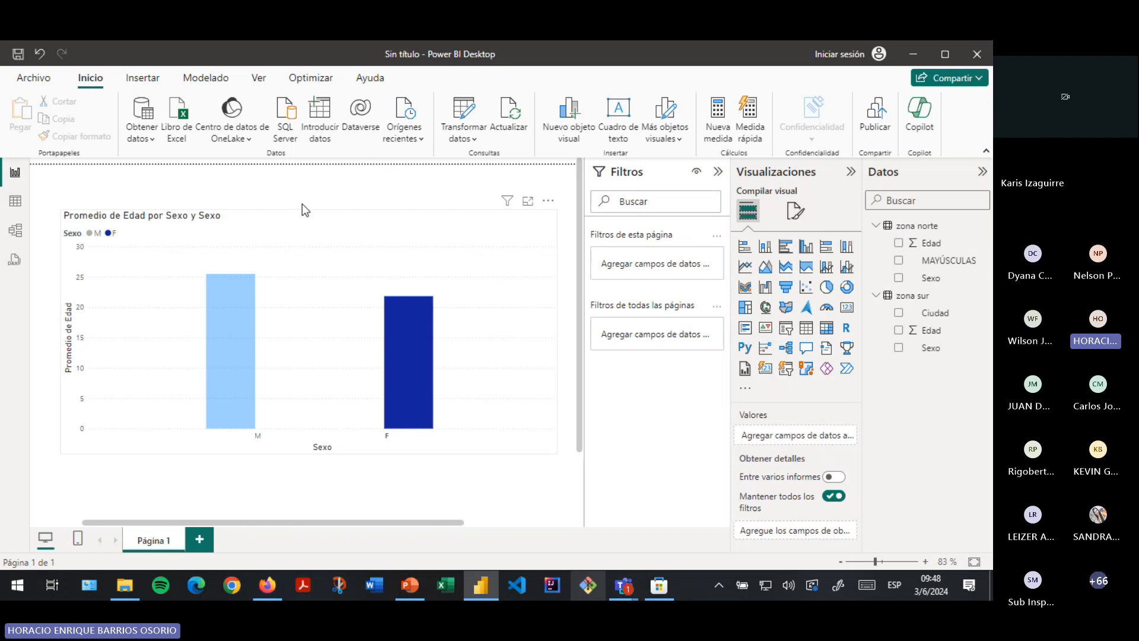
click(229, 313)
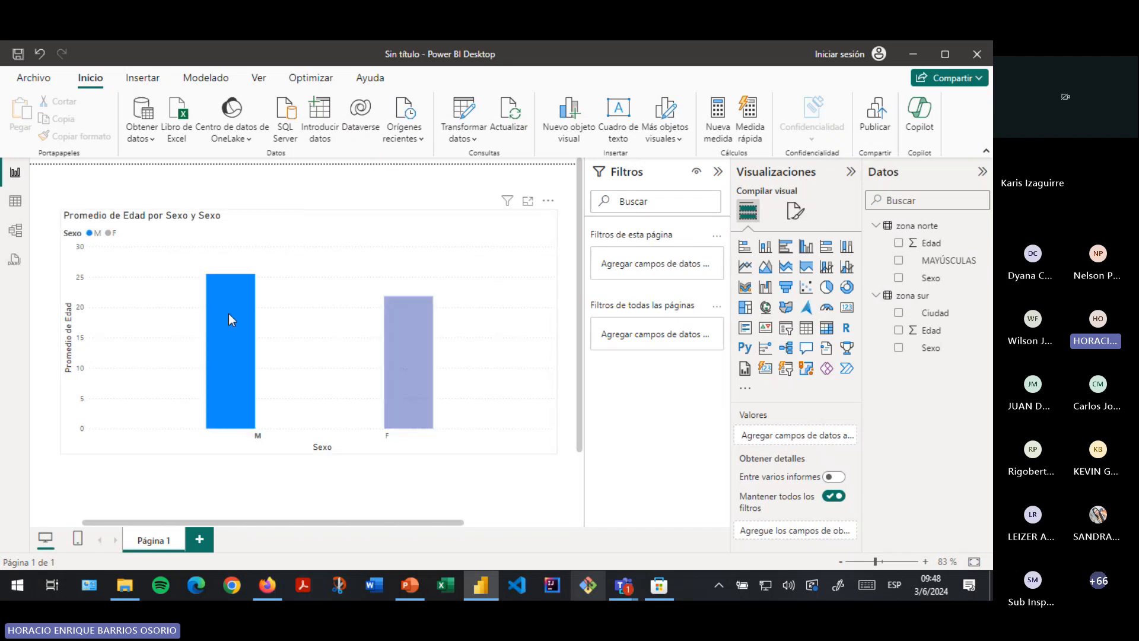
click(400, 375)
click(401, 375)
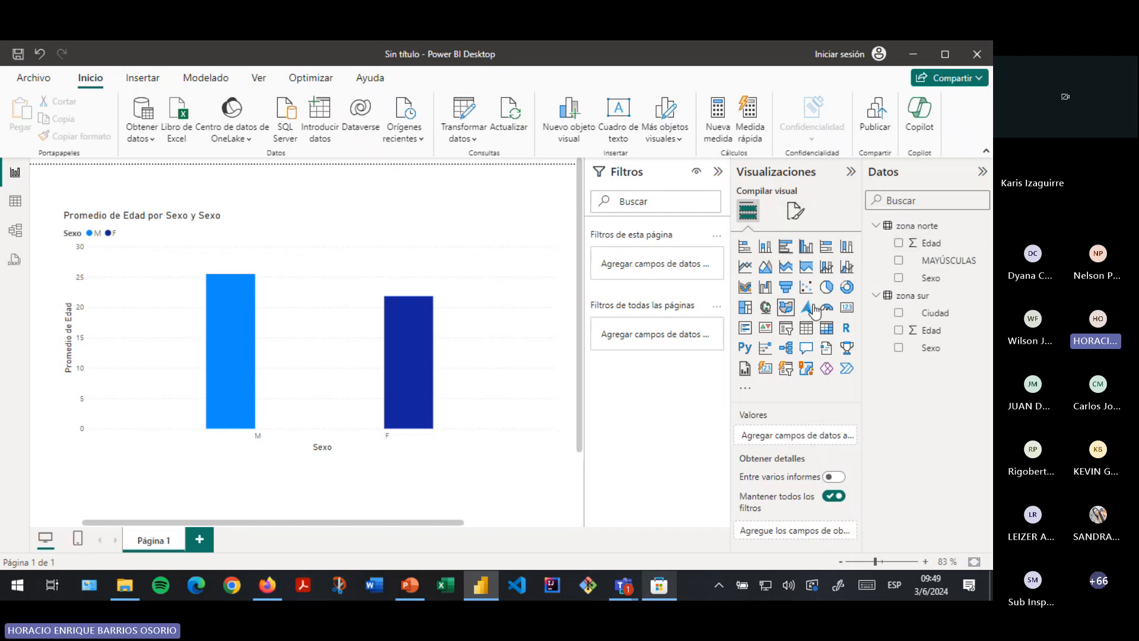
- Compare the zona norte table data with the average-Edad chart, then scroll and adjust the canvas view
click(16, 202)
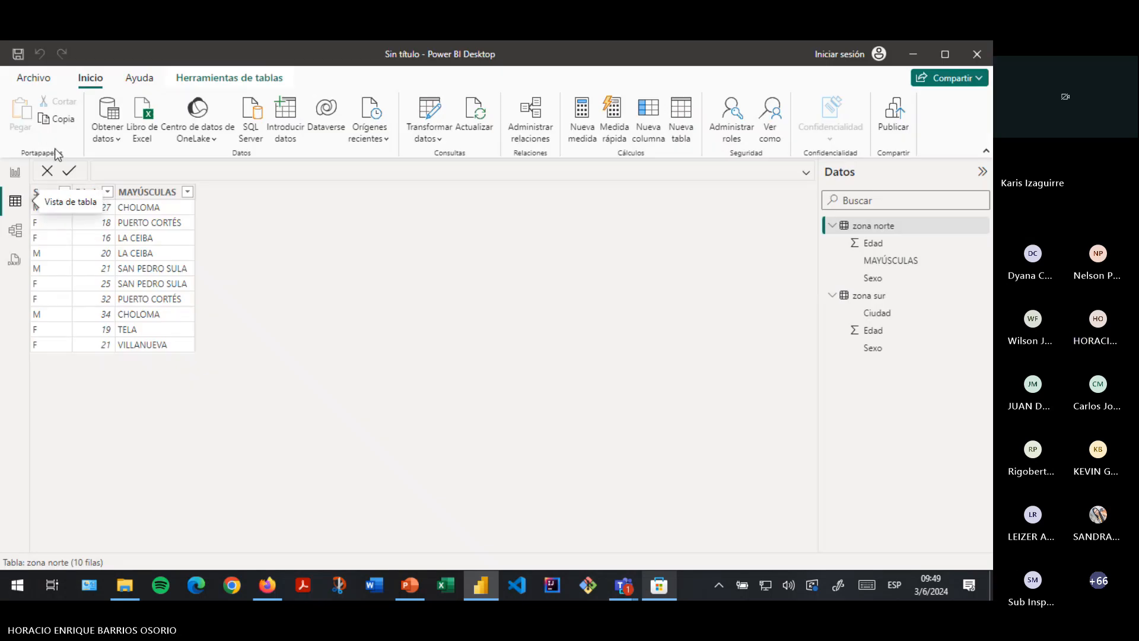
click(16, 176)
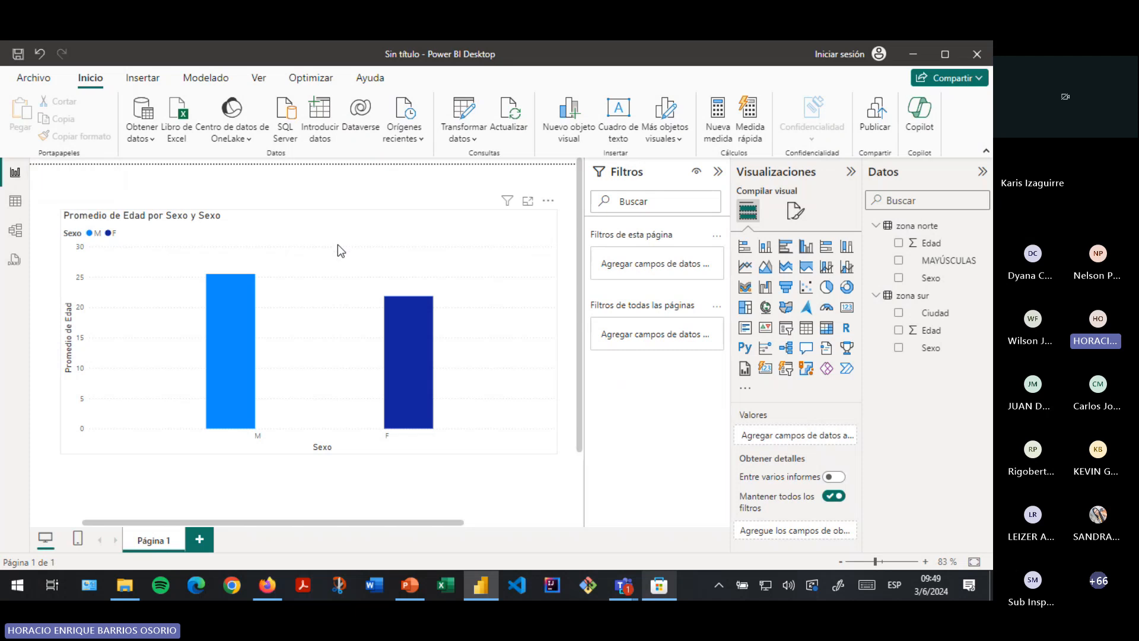
click(16, 203)
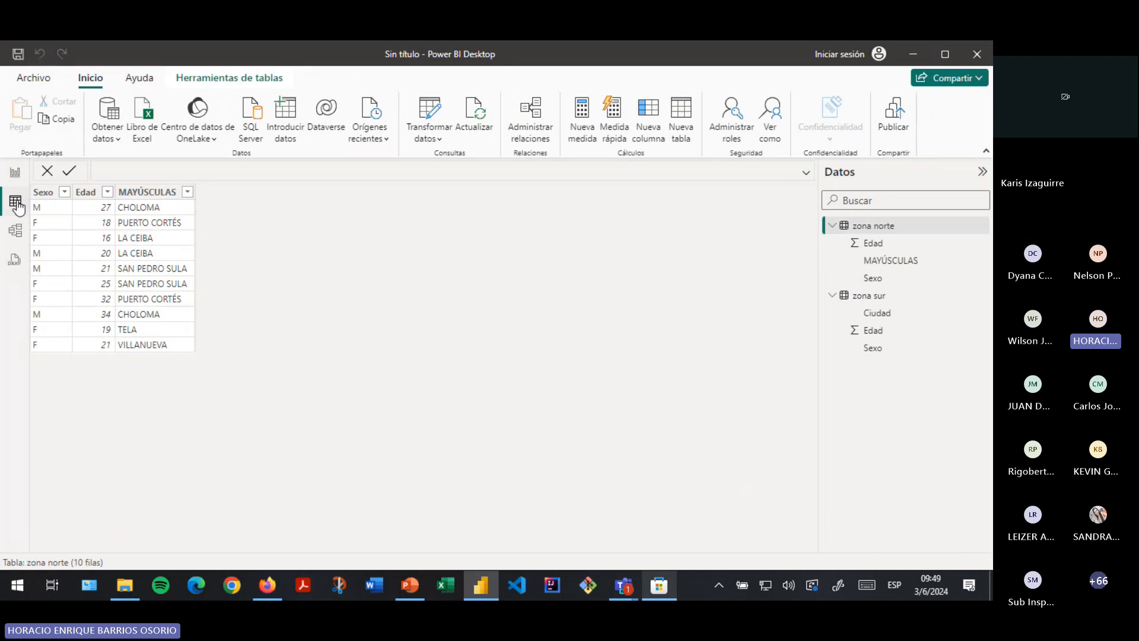
click(15, 172)
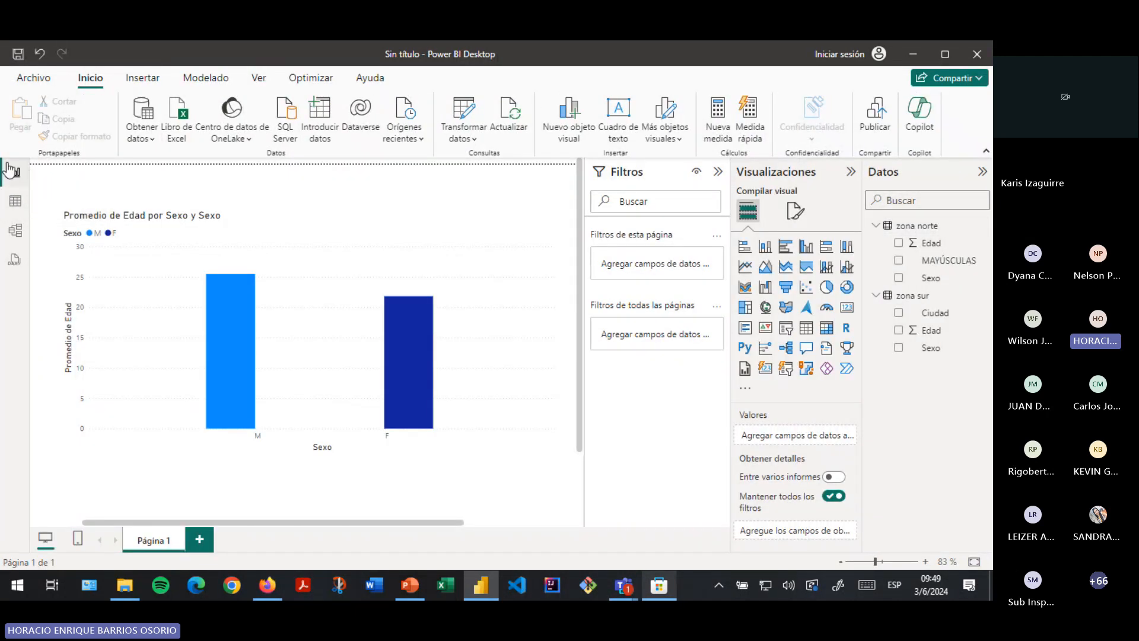
scroll(495, 419, down, 1)
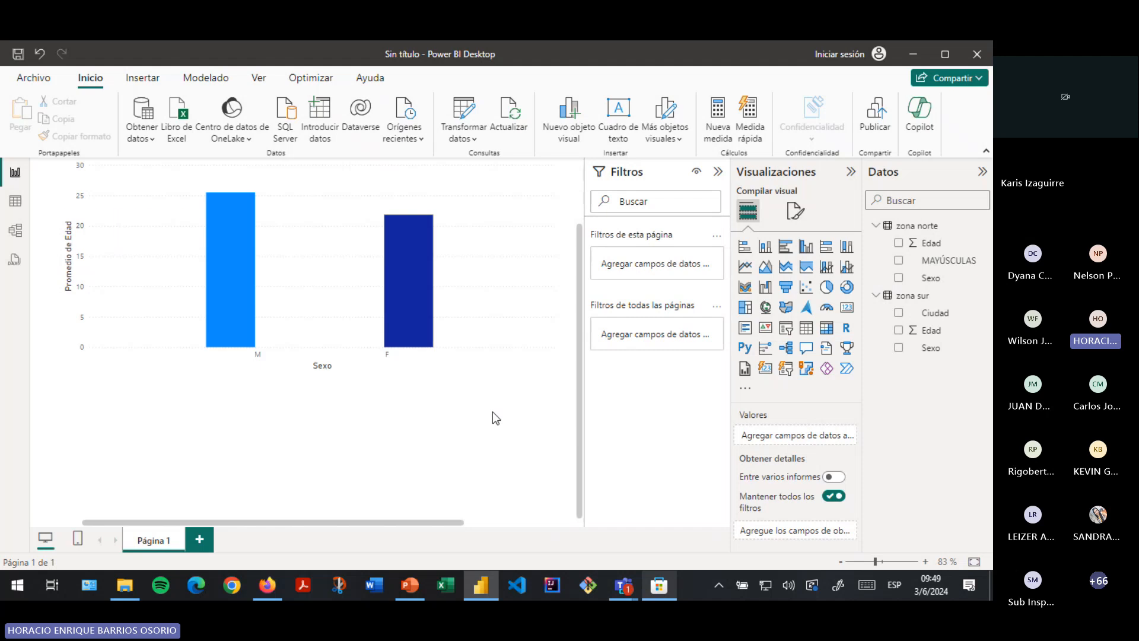
scroll(479, 419, up, 1)
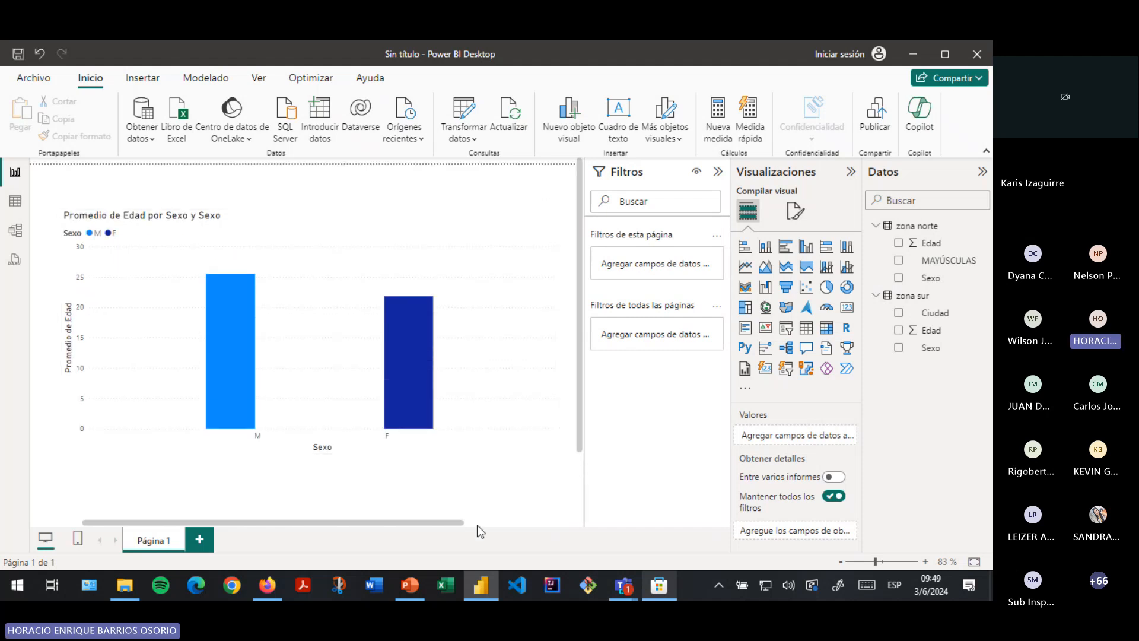
drag(459, 522, 428, 518)
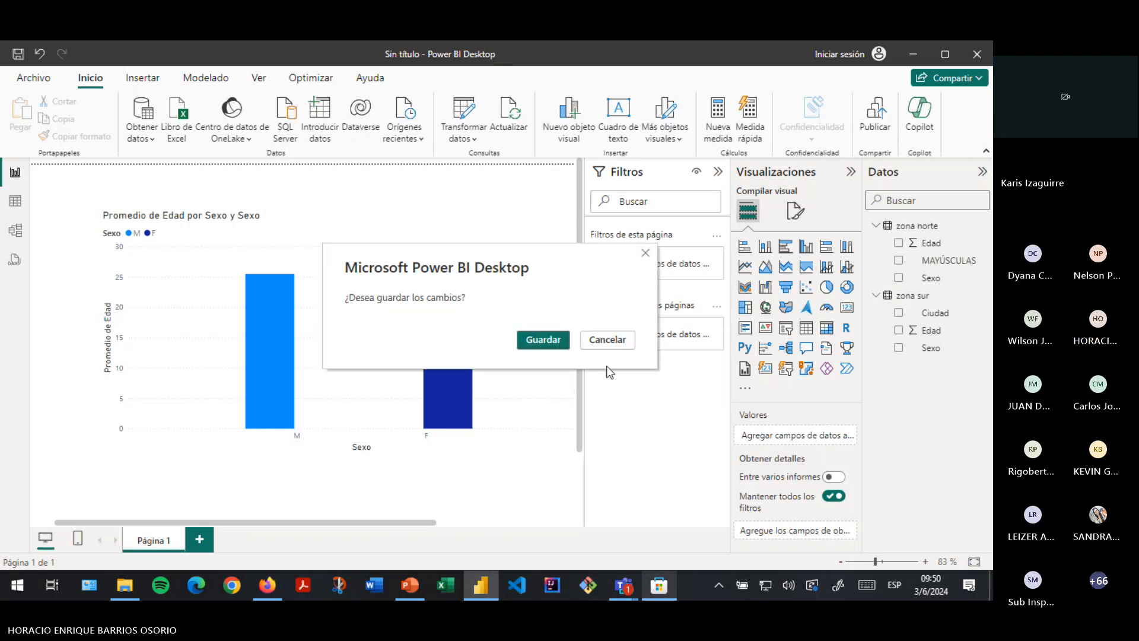
- Save the report as ejemplo1_cursopowerbi, then open File Explorer to check the POWERBI folder
click(549, 343)
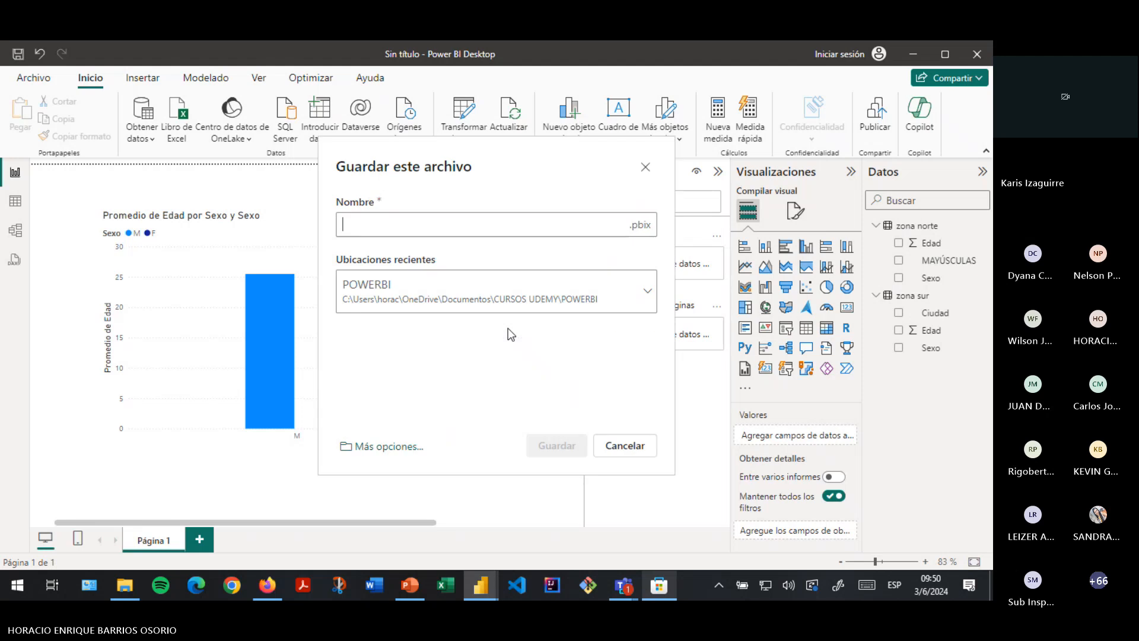
text(ej)
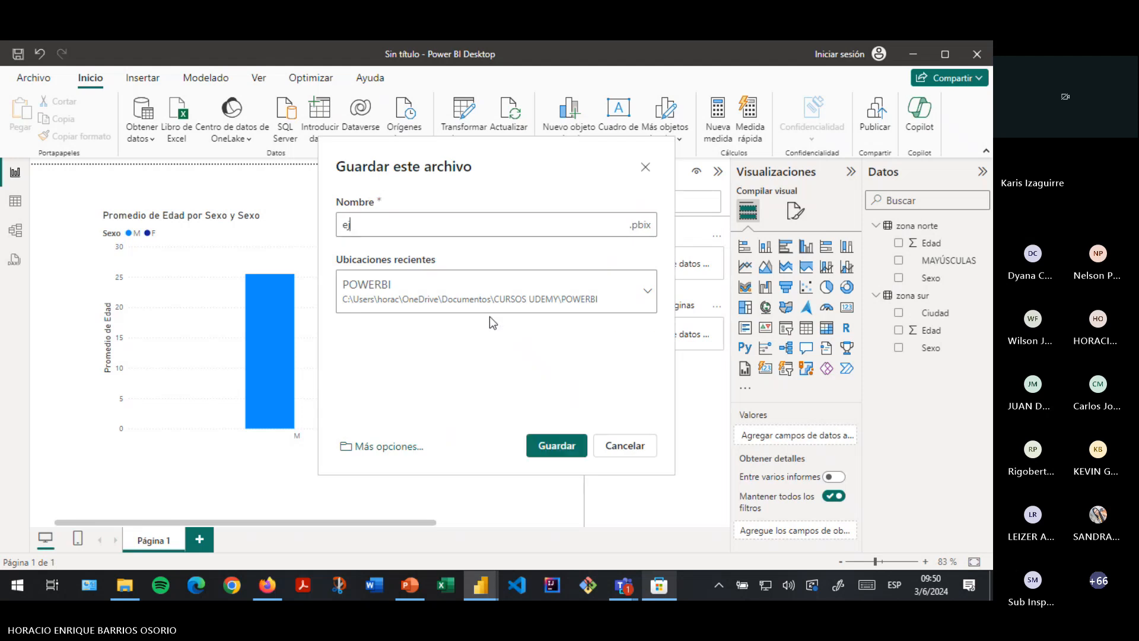
text(emplo1_cursopowerbi)
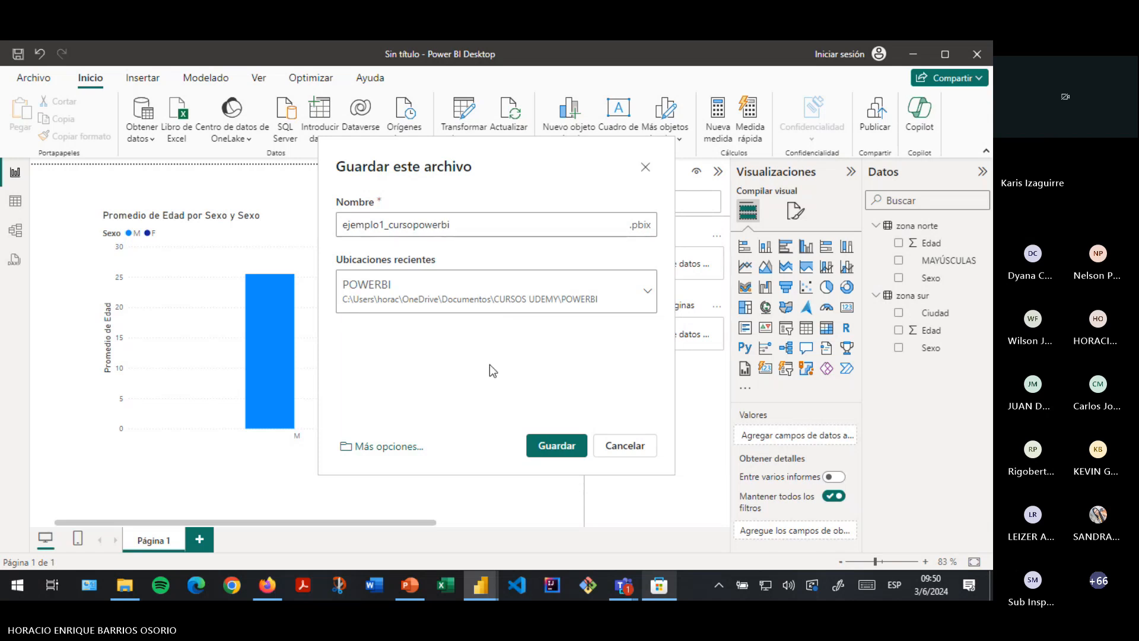
click(556, 445)
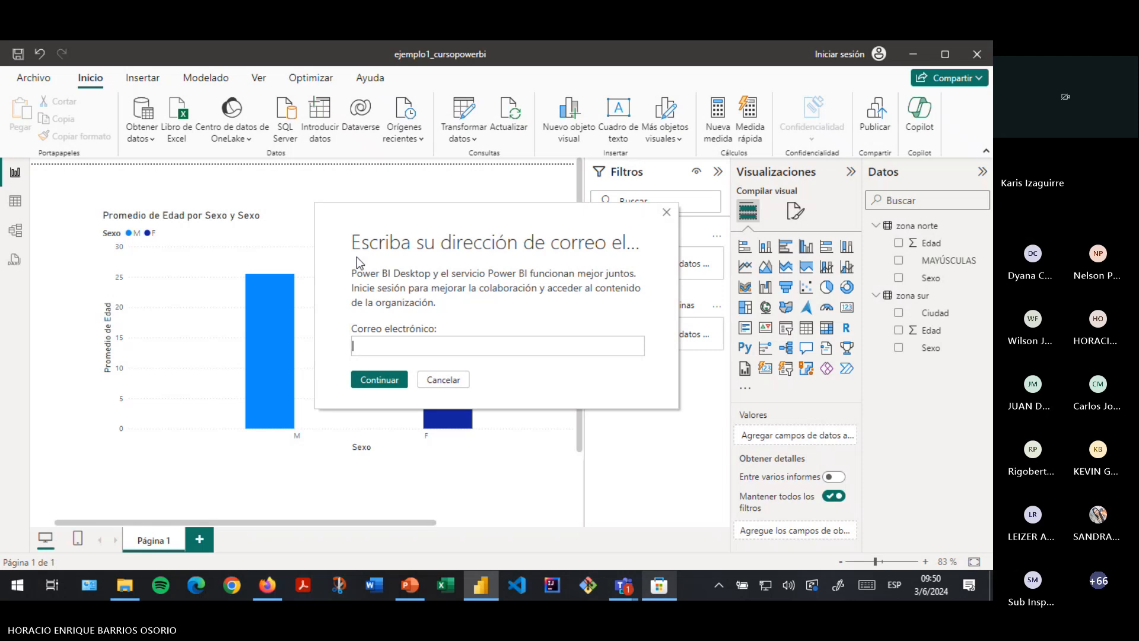
click(123, 590)
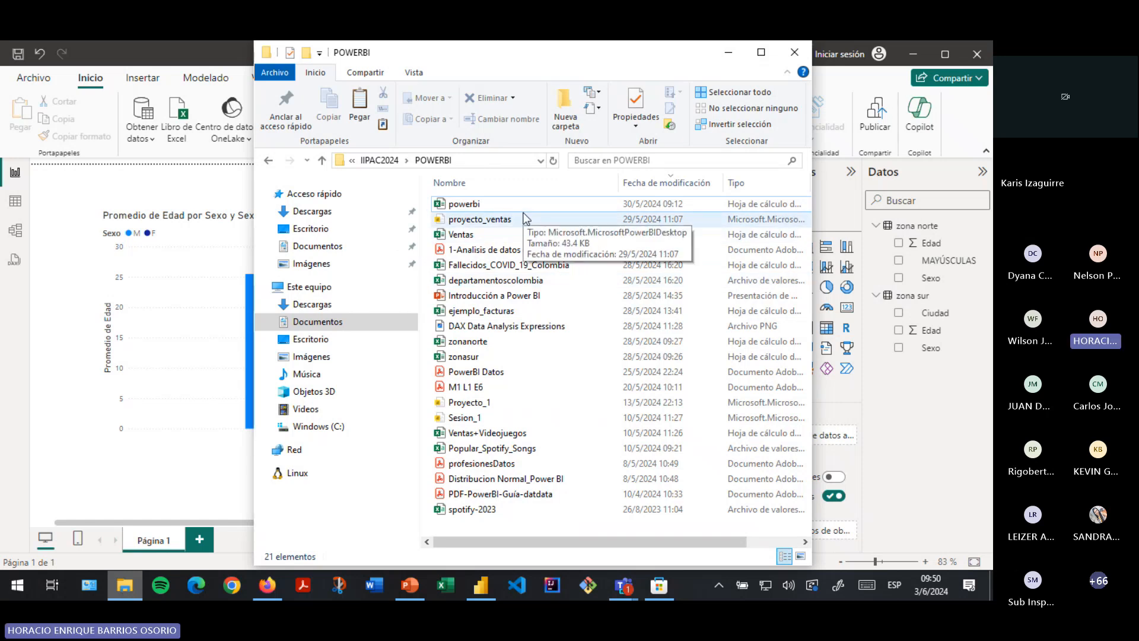
- Select proyecto_ventas in the POWERBI folder, scroll the file list, and close File Explorer
click(526, 220)
drag(585, 542, 637, 541)
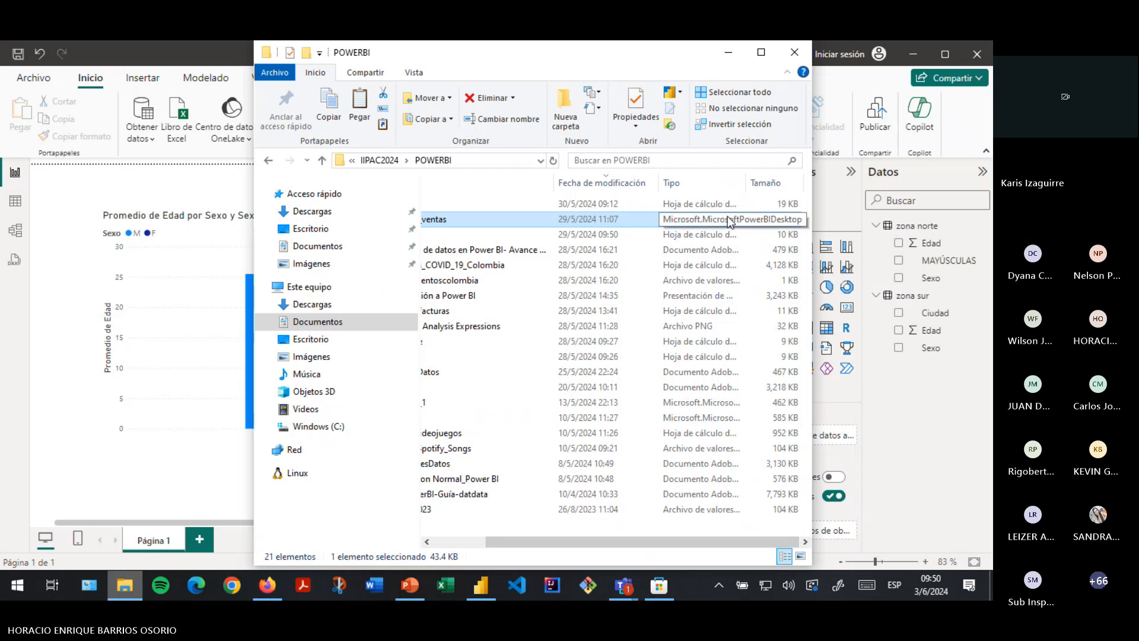
click(793, 55)
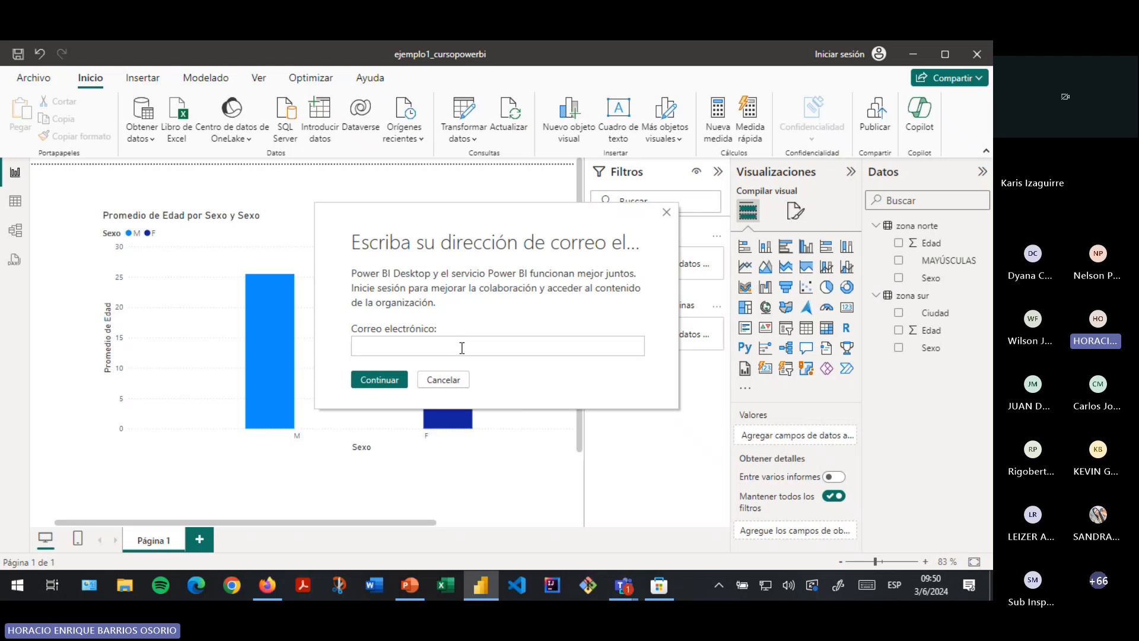
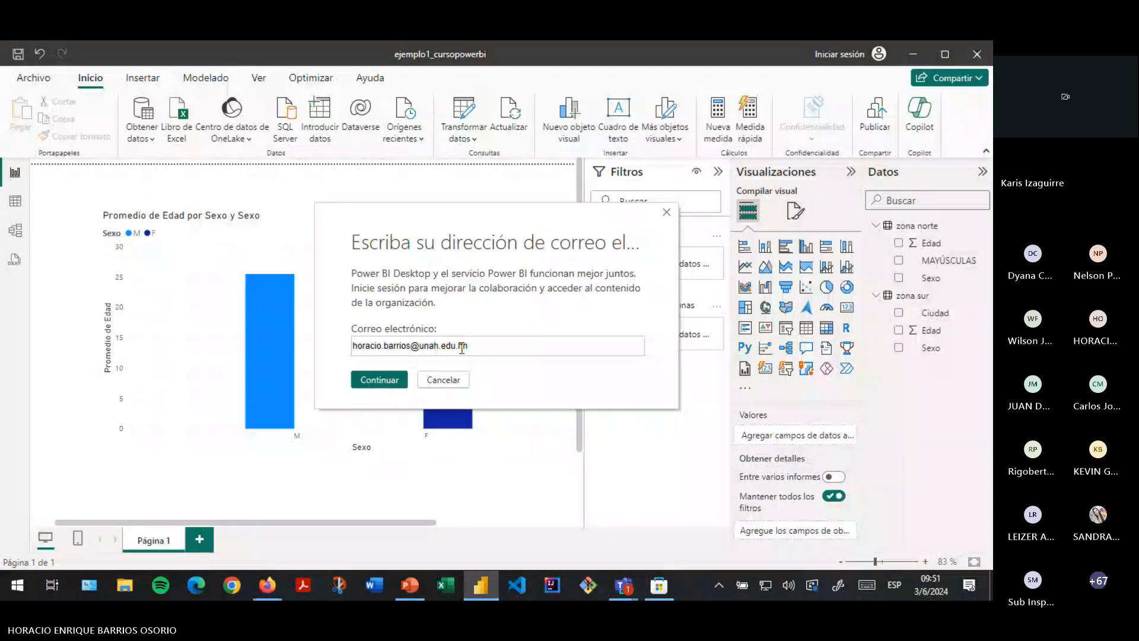
- Enter the work e-mail address and sign in with the account connected to Windows
click(369, 379)
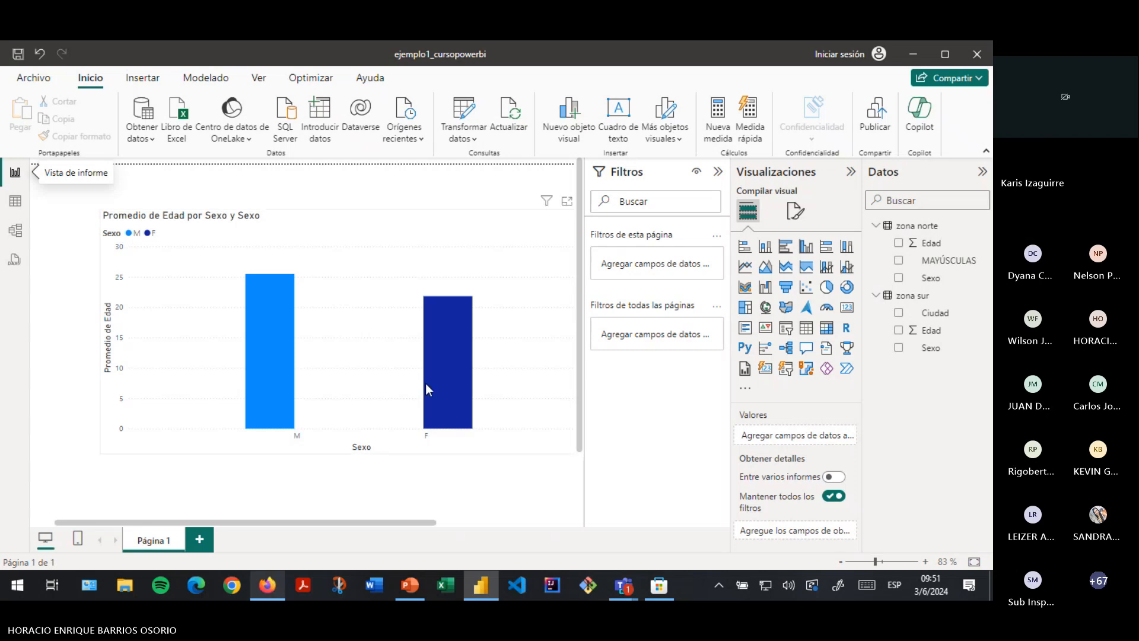
mouse_move(449, 381)
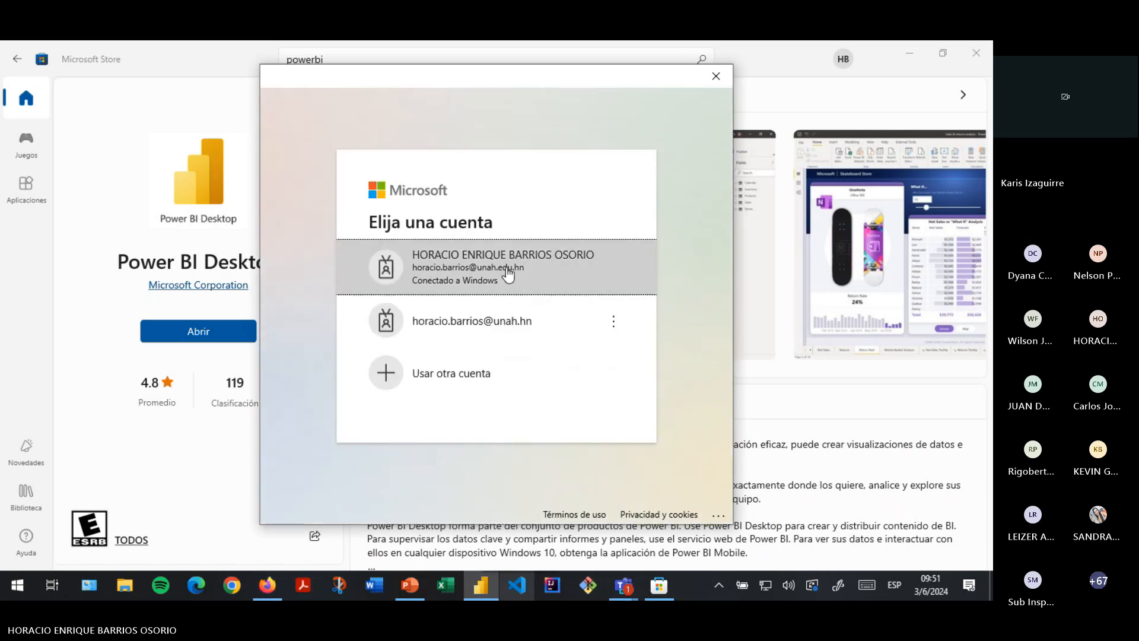
click(505, 286)
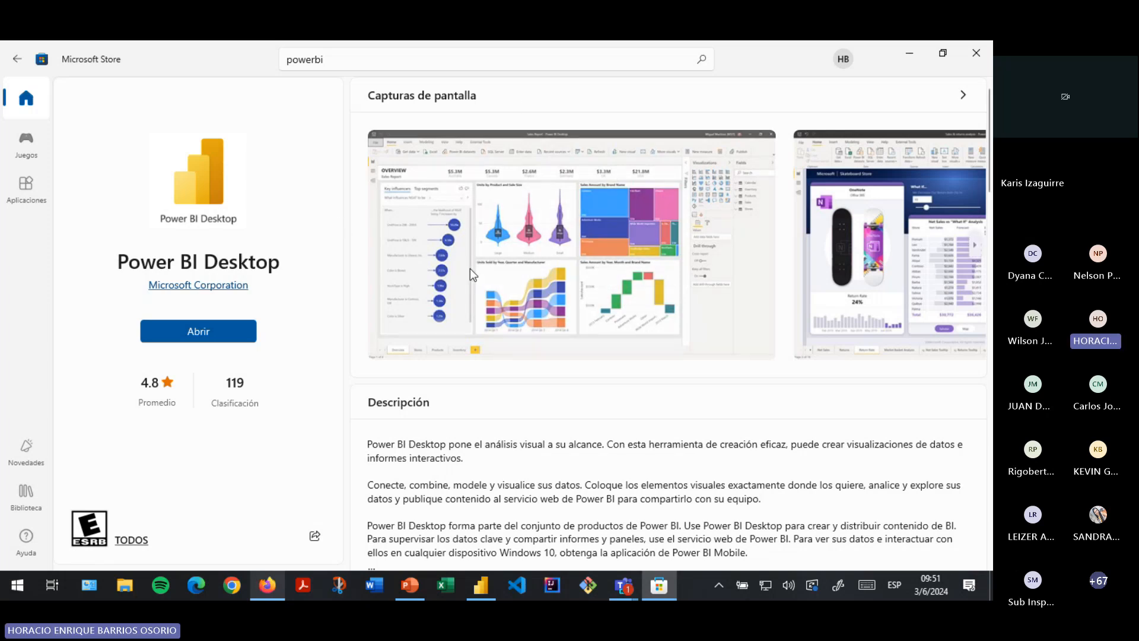
click(486, 589)
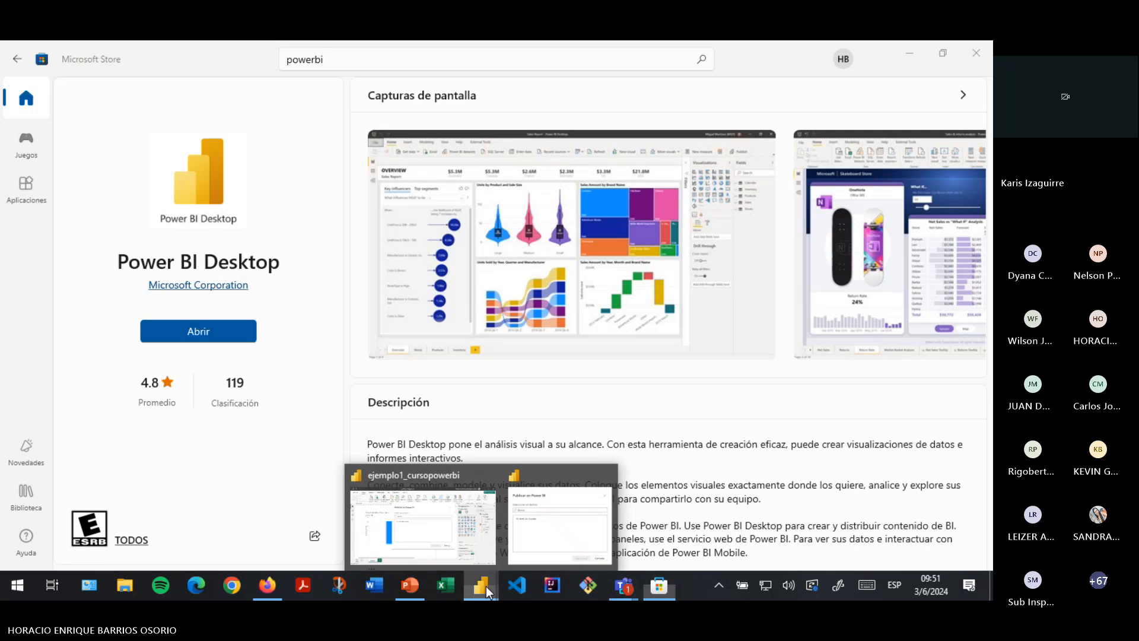
- Publish ejemplo1_cursopowerbi to Mi área de trabajo and open it in the Power BI service
click(569, 518)
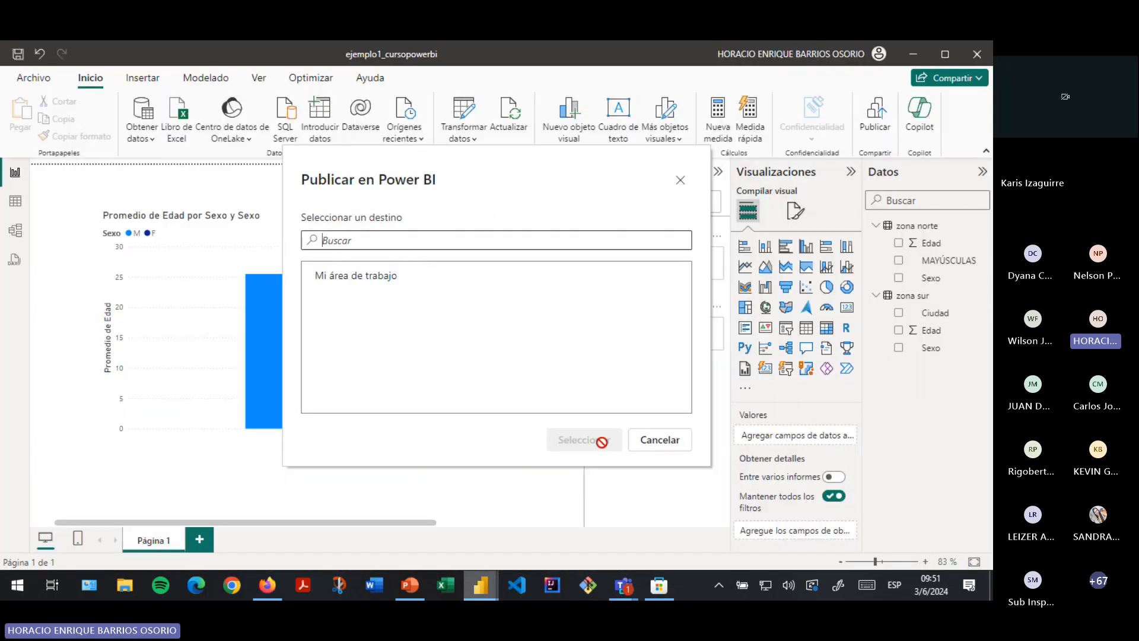
click(343, 276)
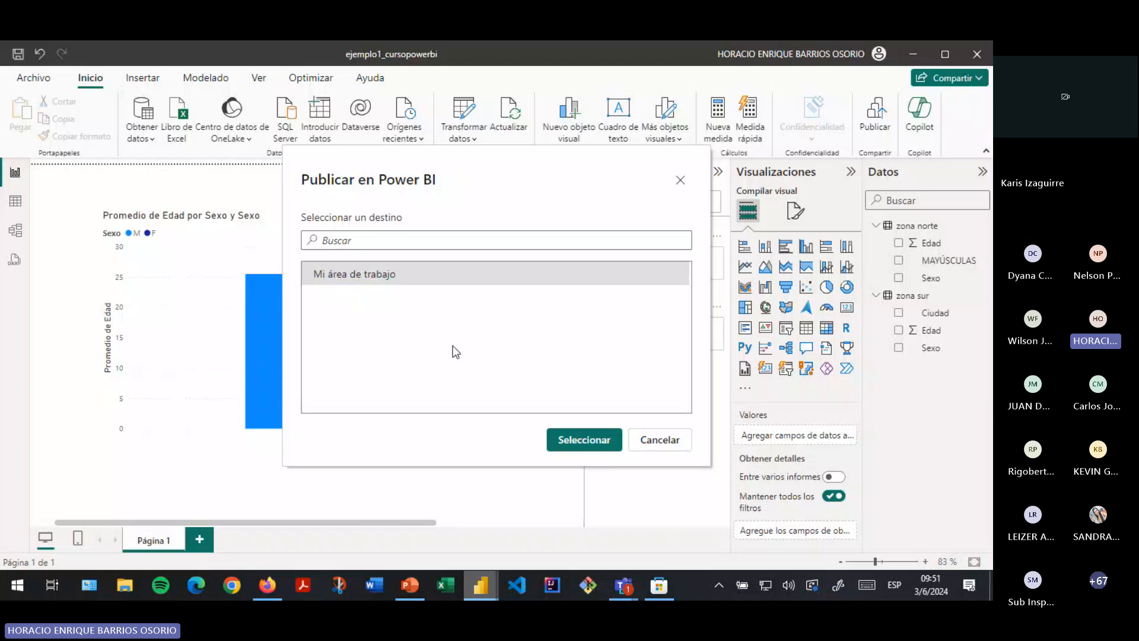
click(561, 440)
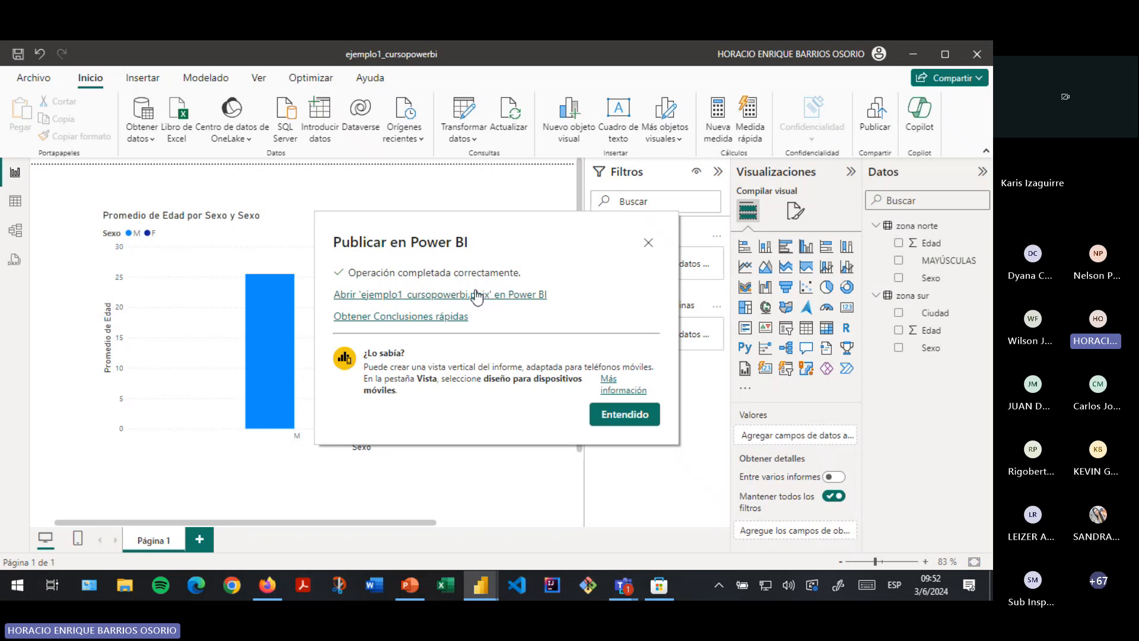
click(413, 299)
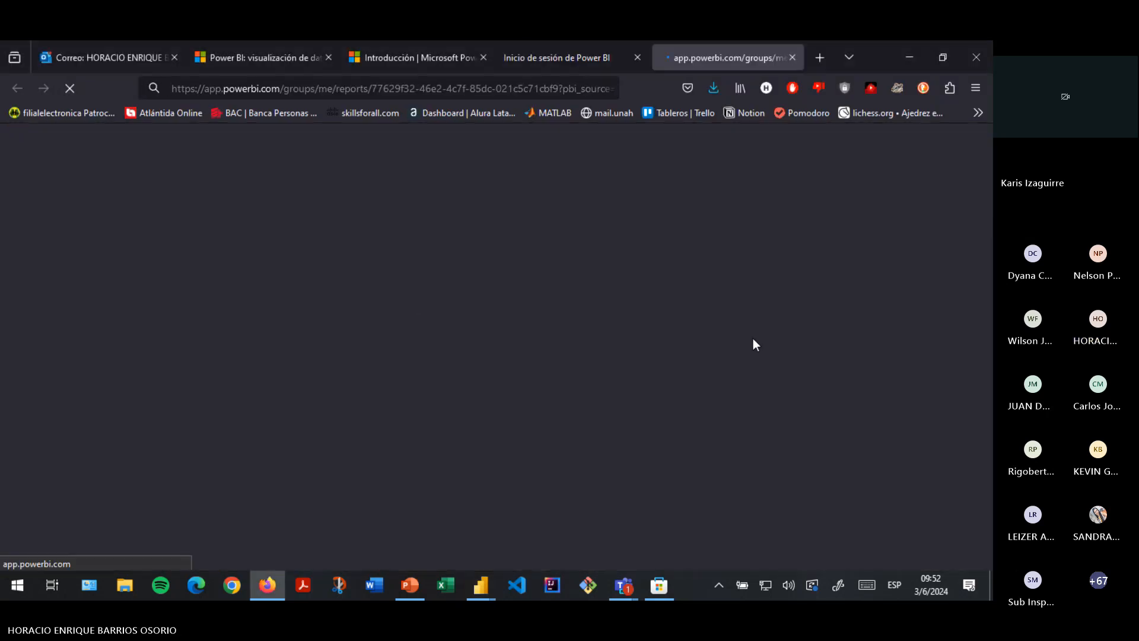
- Close the old sign-in, pricing and Introducción tabs in Firefox
click(639, 58)
click(308, 57)
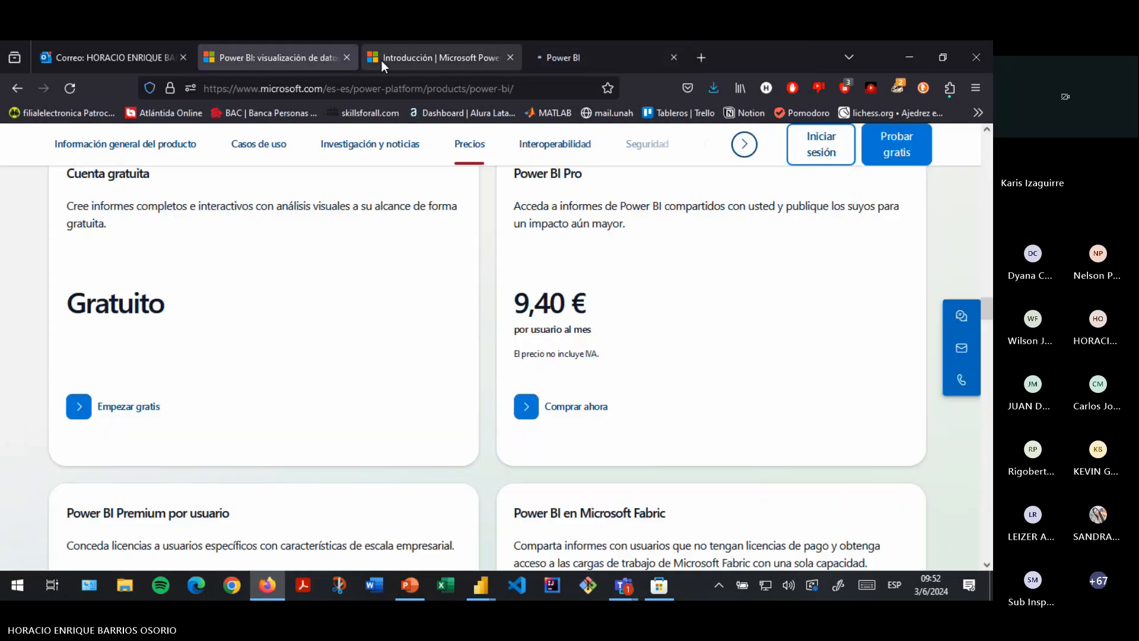
click(346, 59)
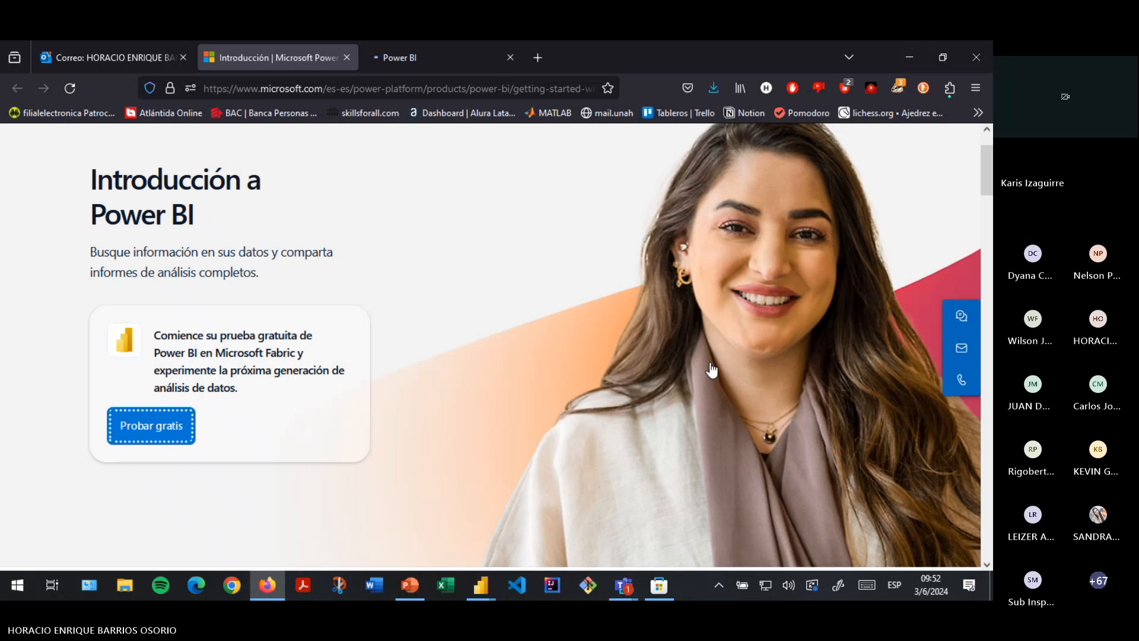
key(ctrl+w)
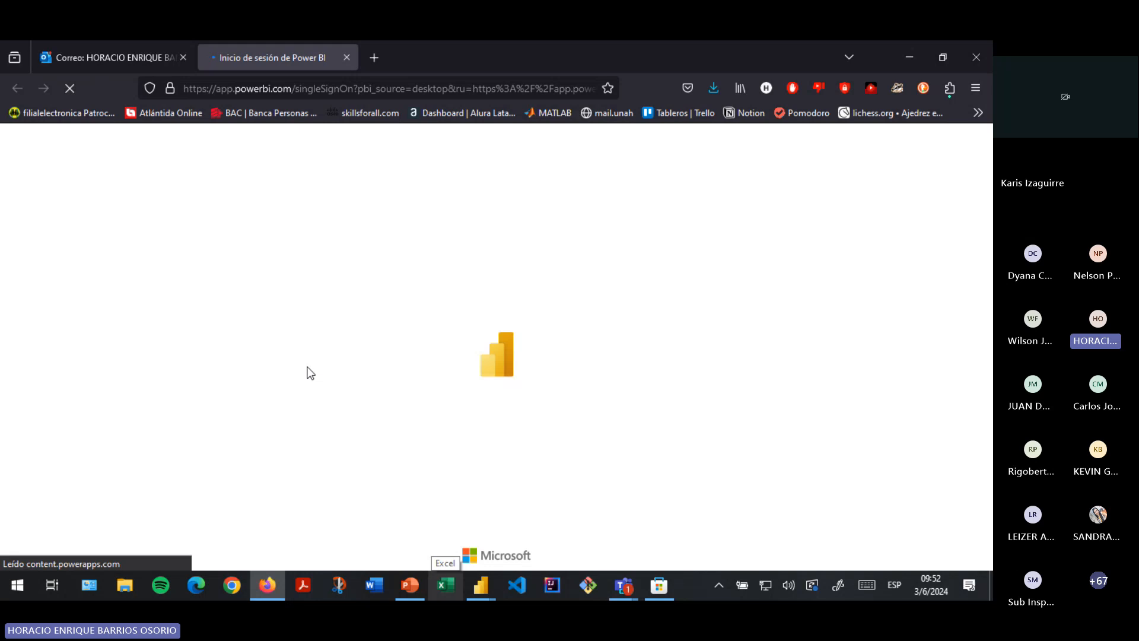
- Dismiss Power BI Desktop's publish-succeeded notice and return to the Firefox sign-in page
mouse_move(481, 584)
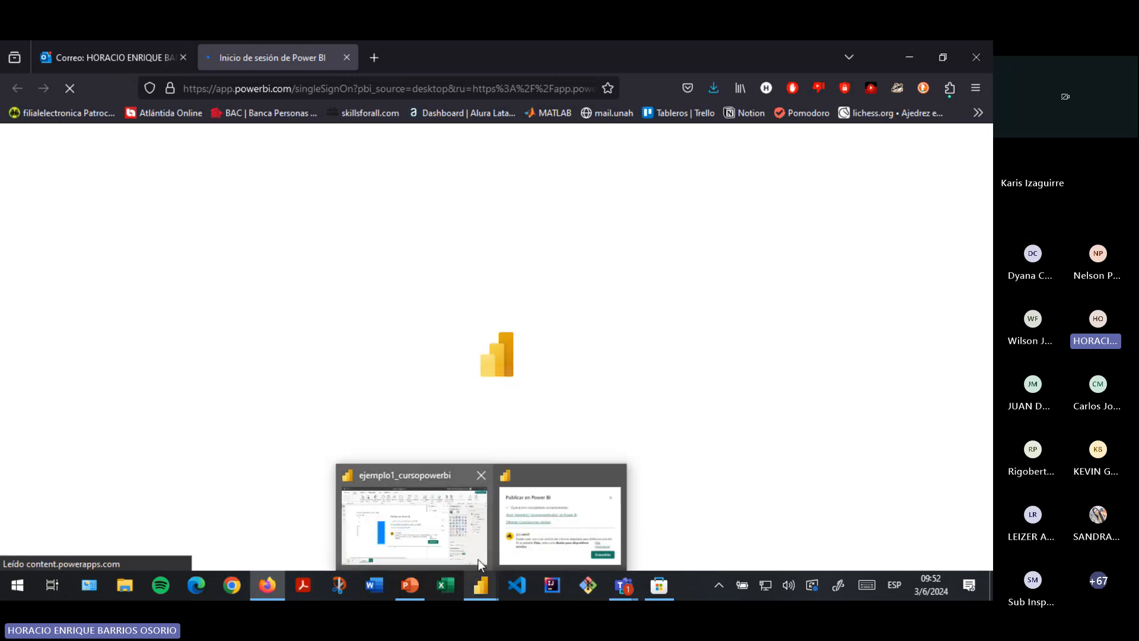
mouse_move(464, 527)
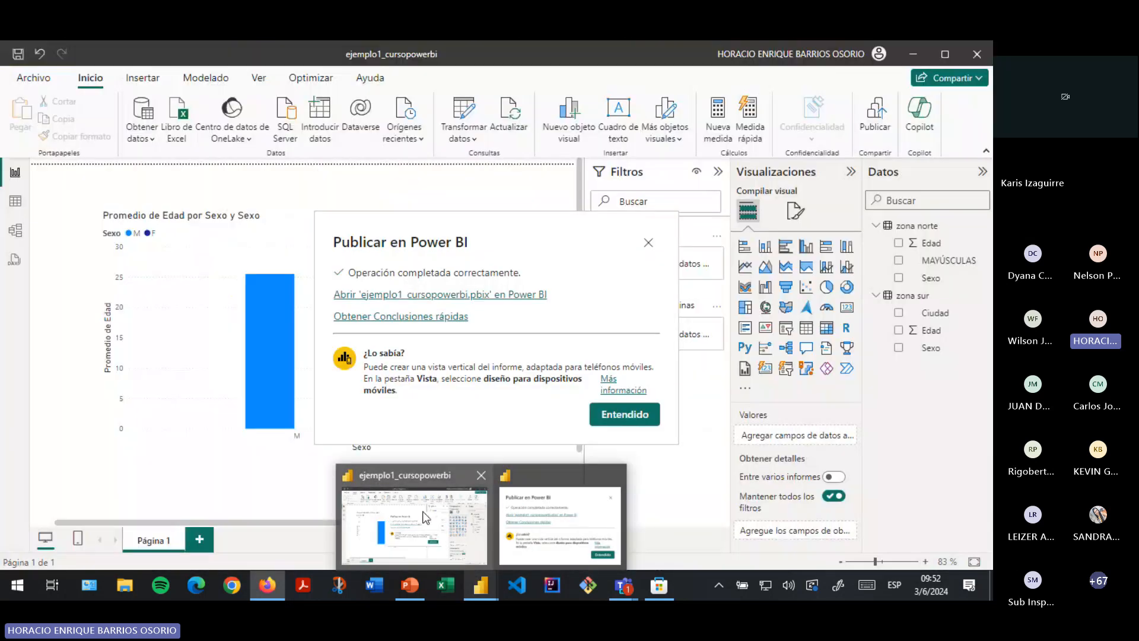
click(464, 527)
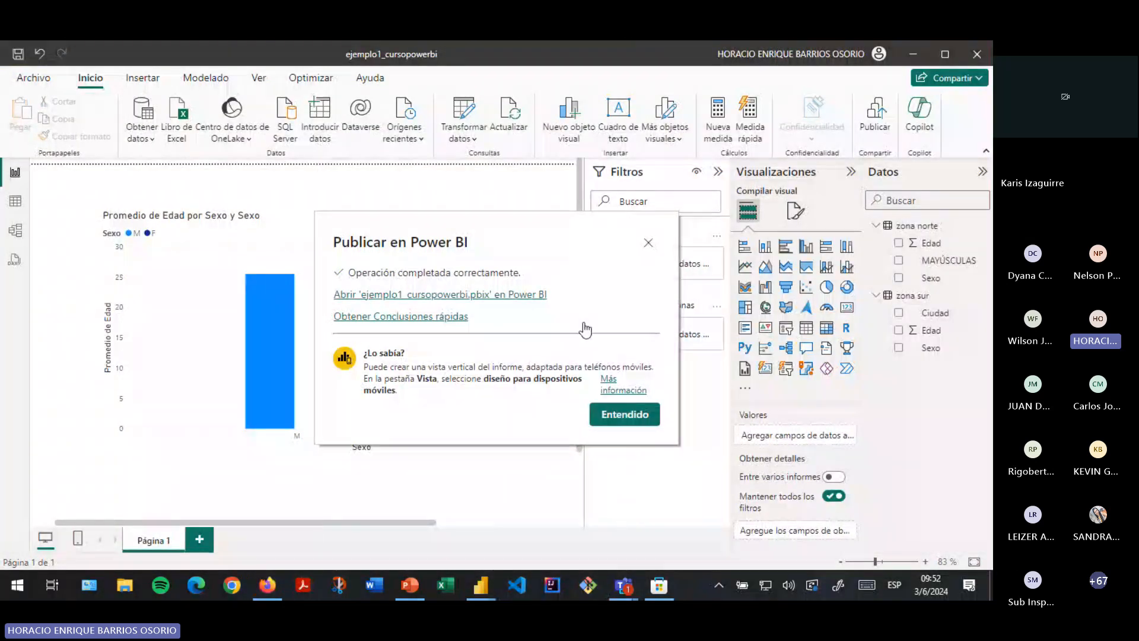
click(630, 416)
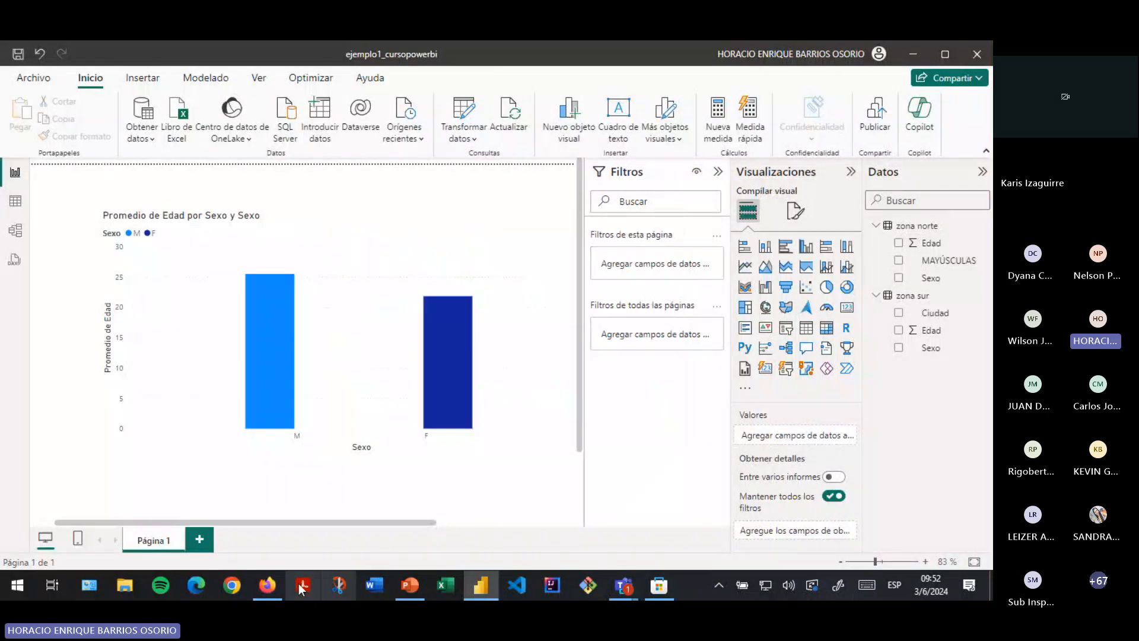
click(268, 586)
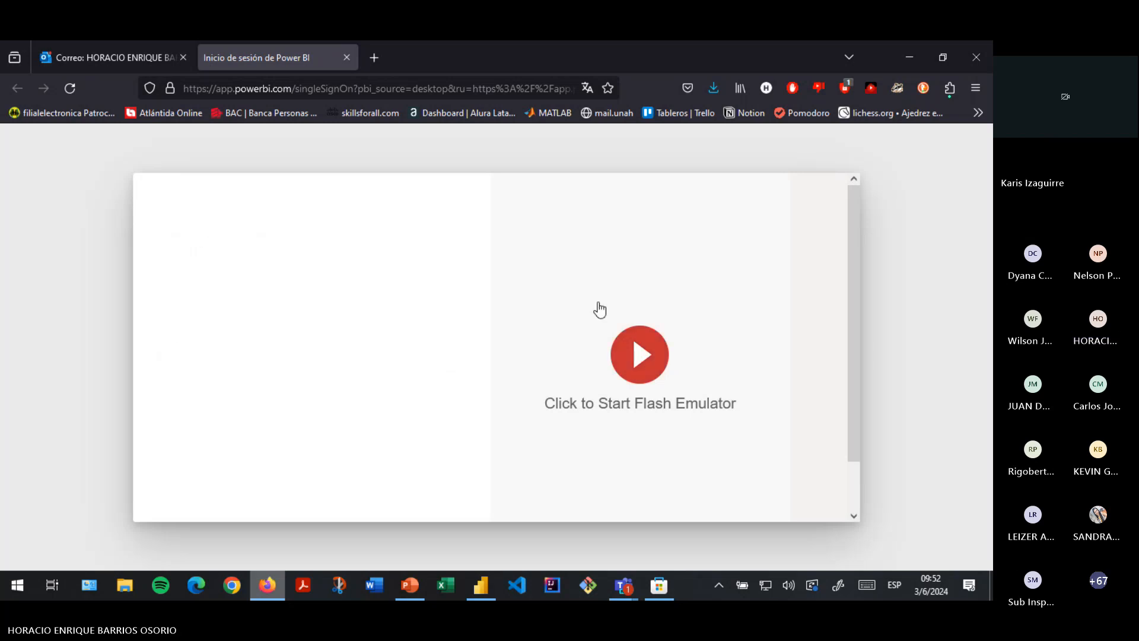
- Dismiss the overlay and reload the stalled Power BI sign-in page in Firefox
click(625, 337)
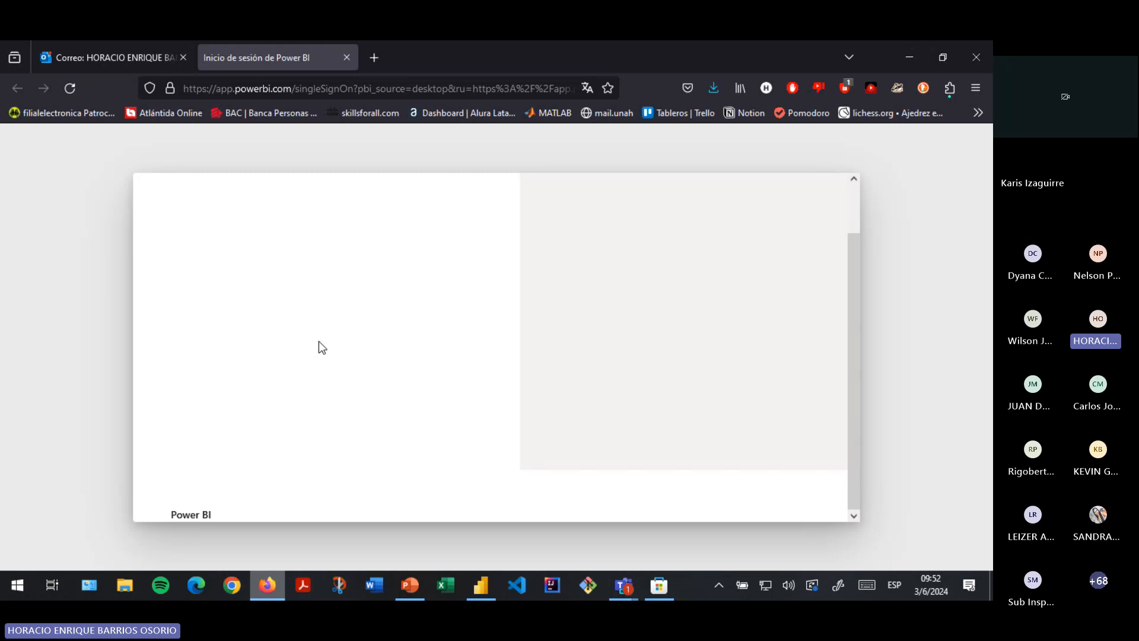
click(636, 352)
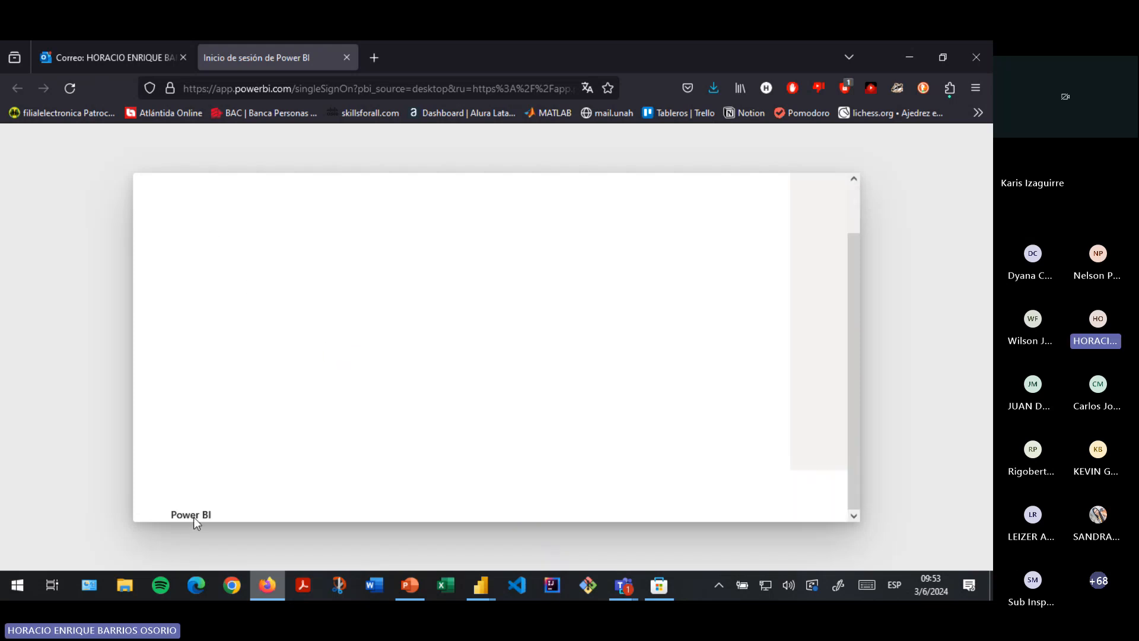
click(67, 90)
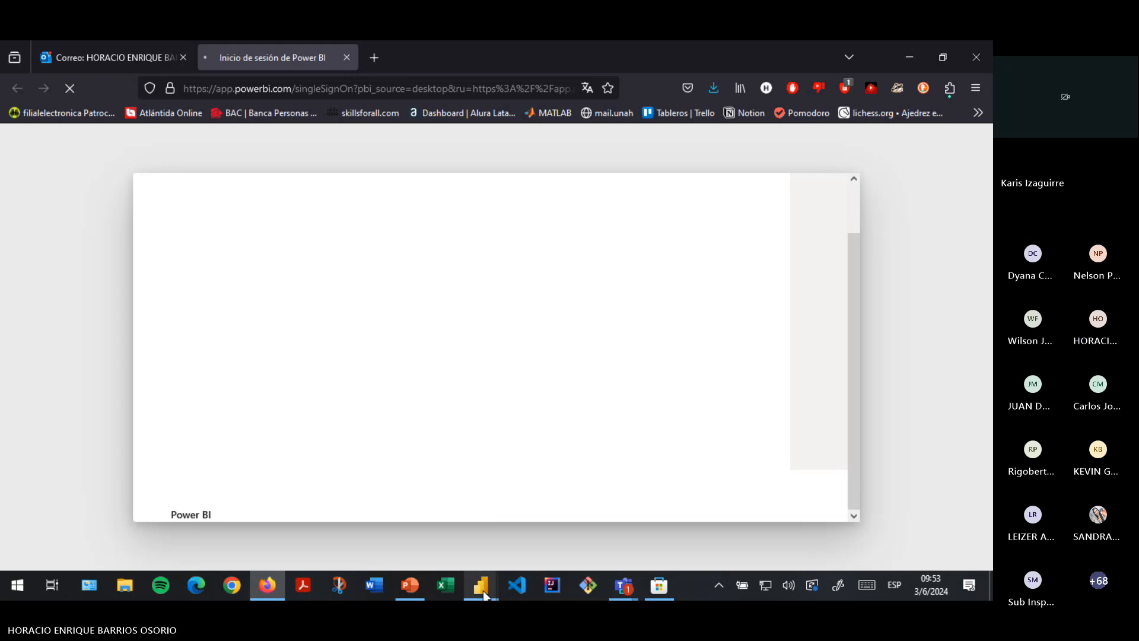
- Close the Power BI Desktop feedback prompt, copy the sign-in URL, and open Chrome
mouse_move(485, 595)
mouse_move(531, 543)
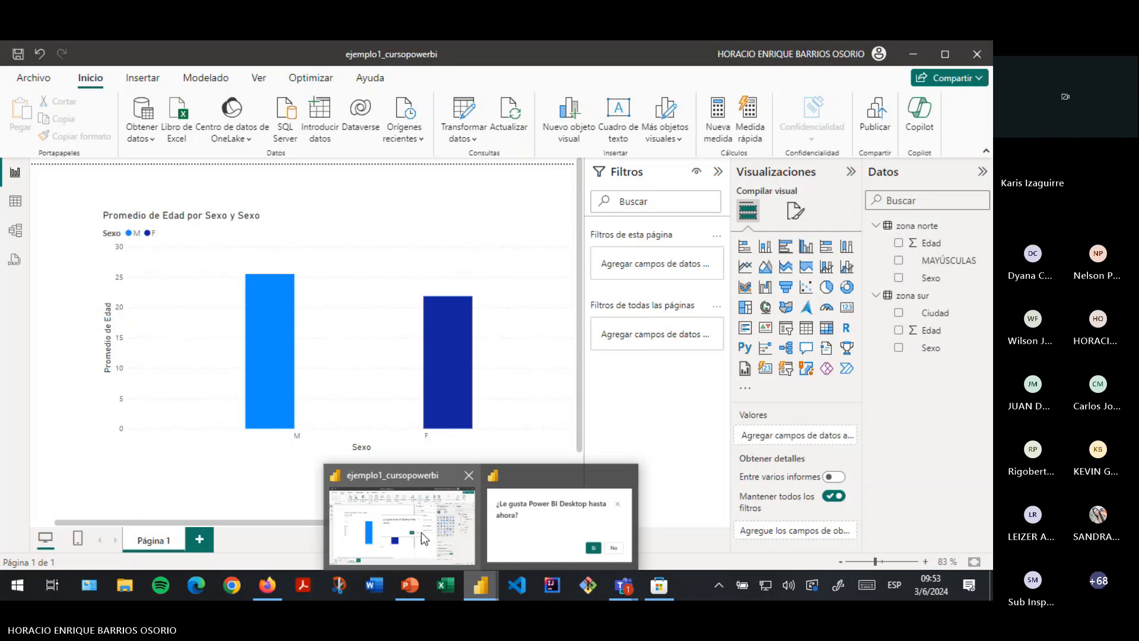
click(424, 537)
click(617, 261)
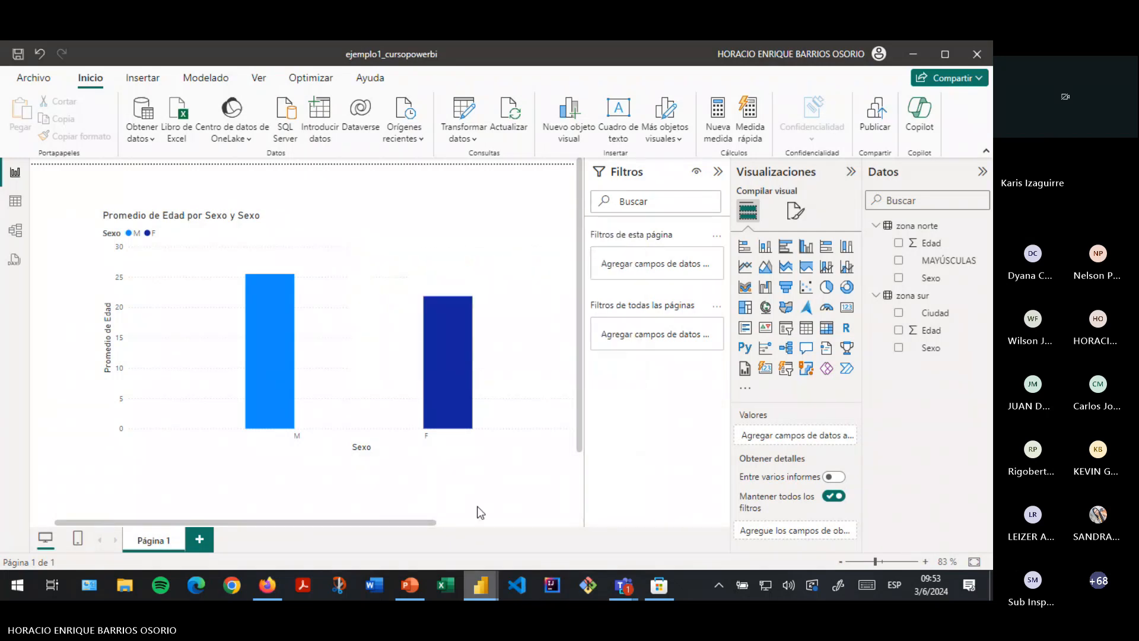
click(272, 578)
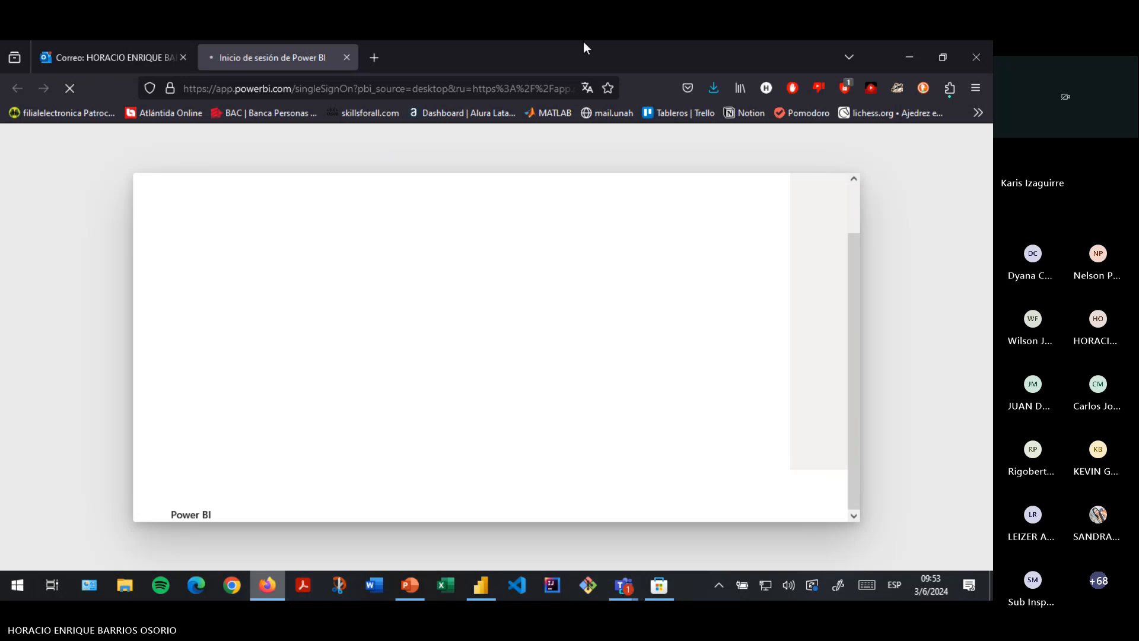
click(403, 83)
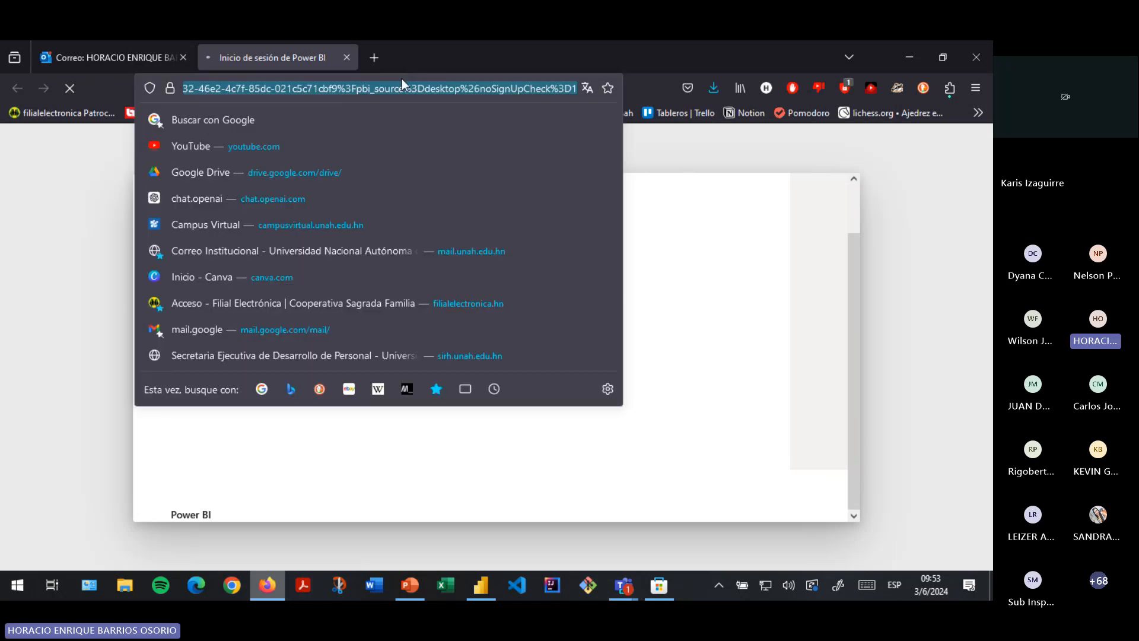
click(231, 596)
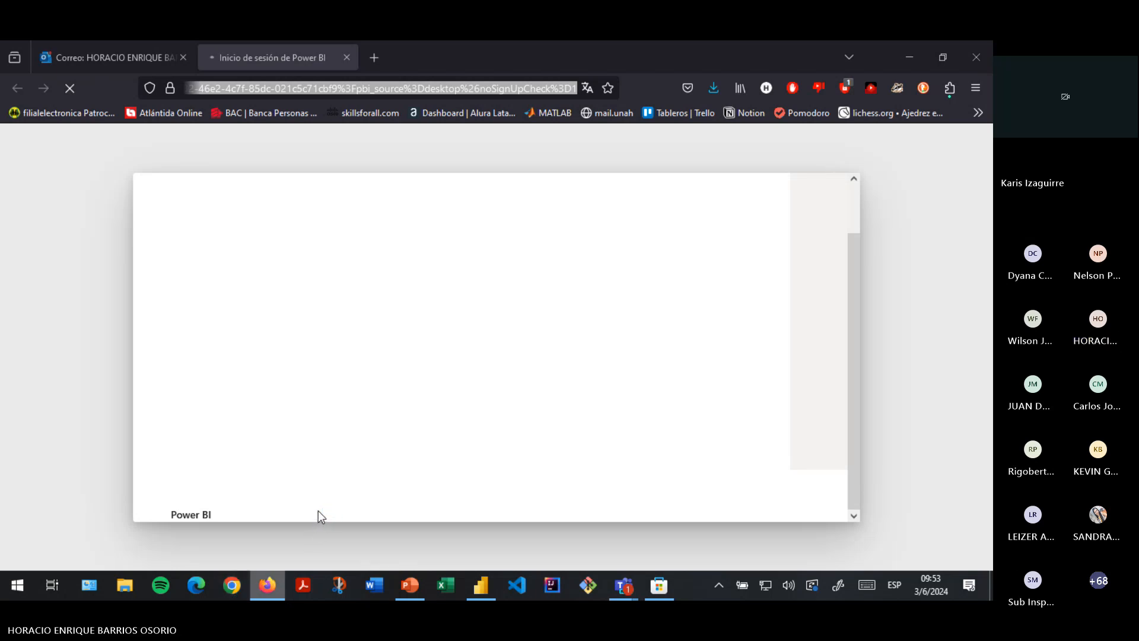
click(481, 586)
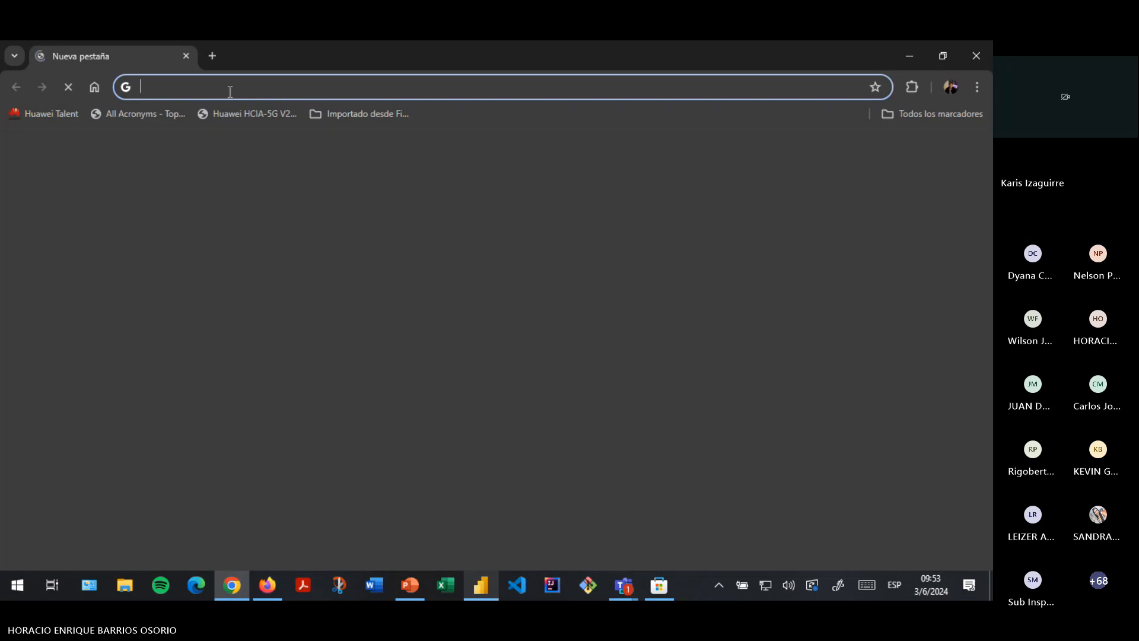
- Sign in to Power BI Service in Chrome with the work account e-mail and confirm the sign-in
click(231, 89)
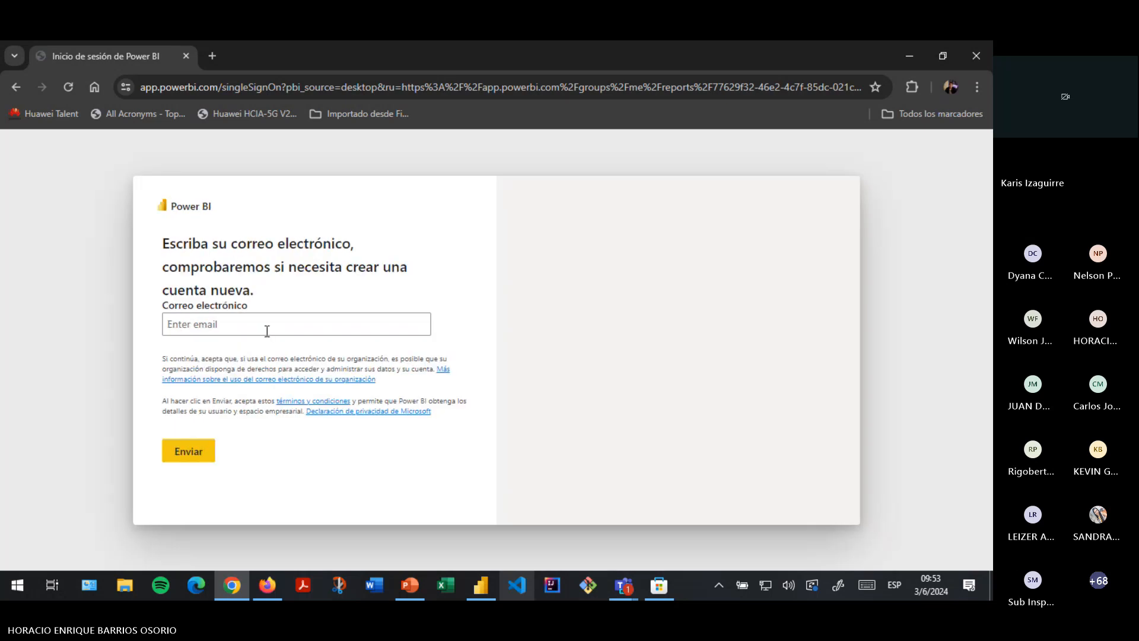
click(267, 331)
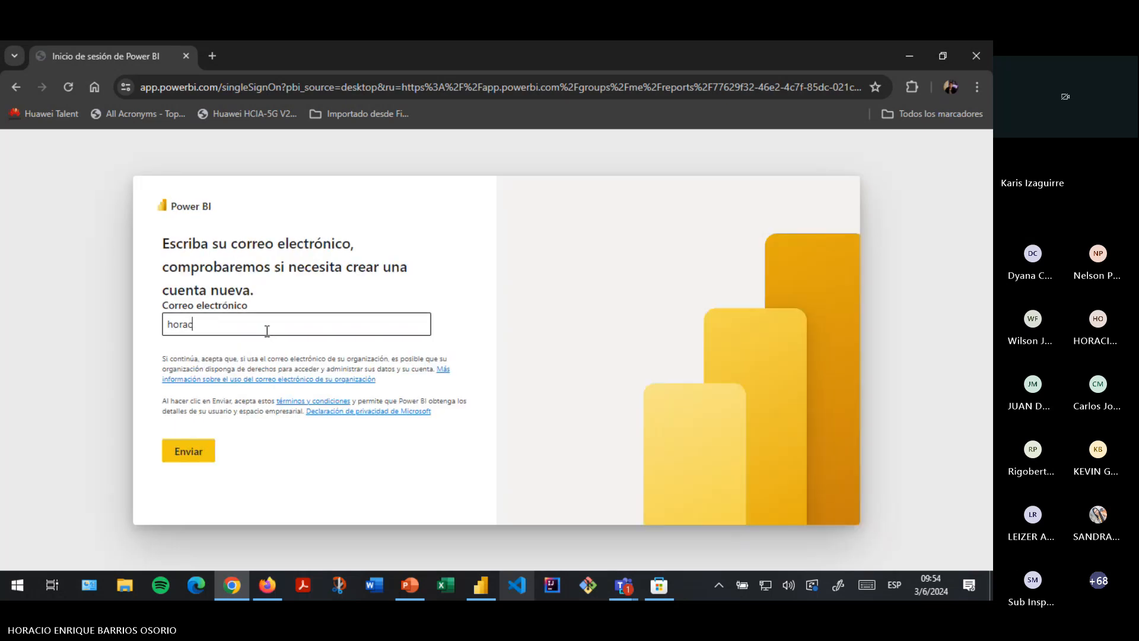
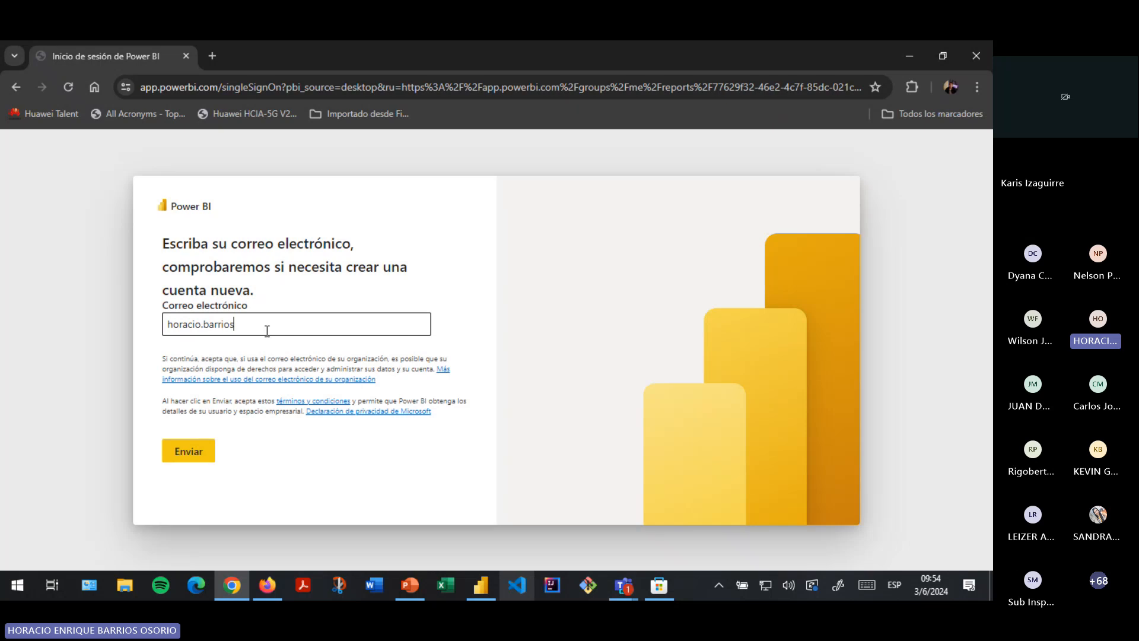
key(Return)
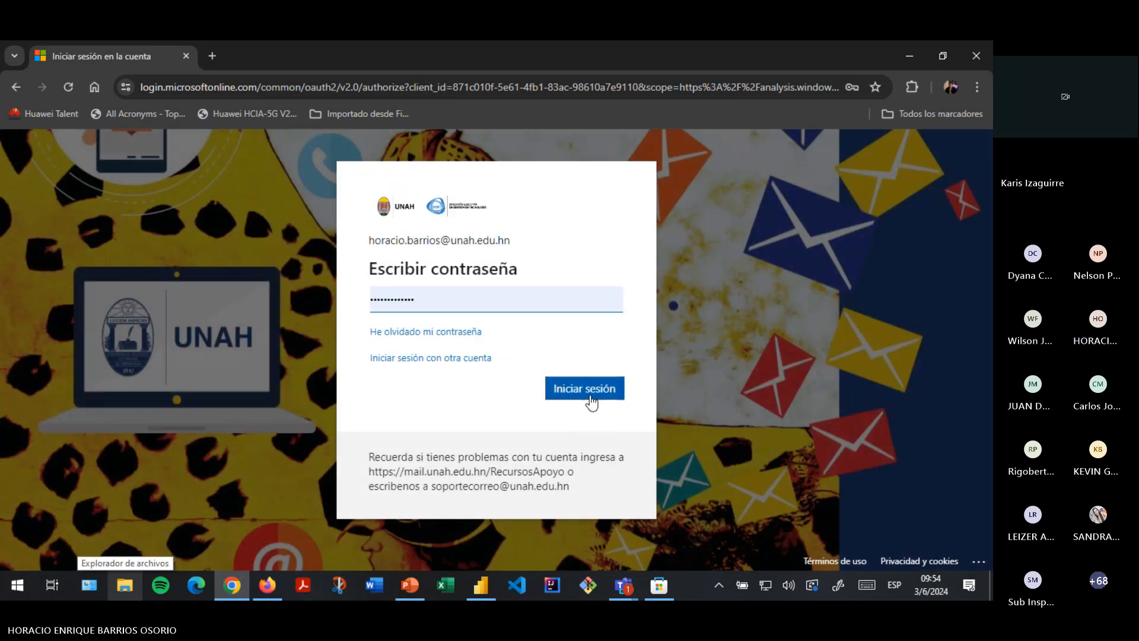
click(591, 399)
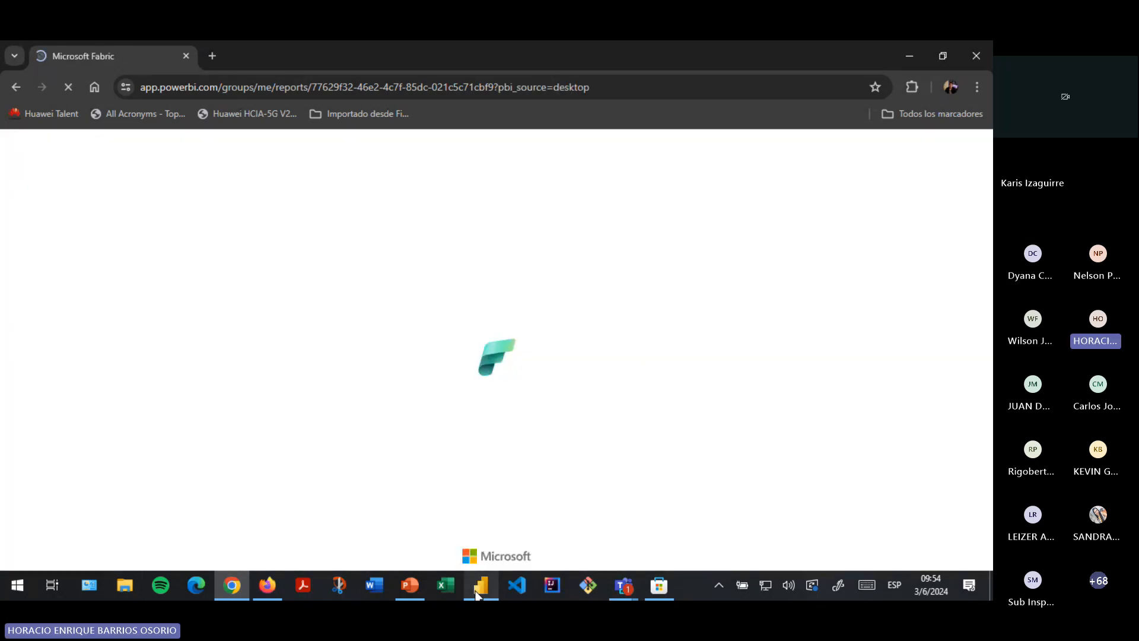
- Return to the loaded report in Chrome and dismiss the Copilot suggestion popup
click(477, 592)
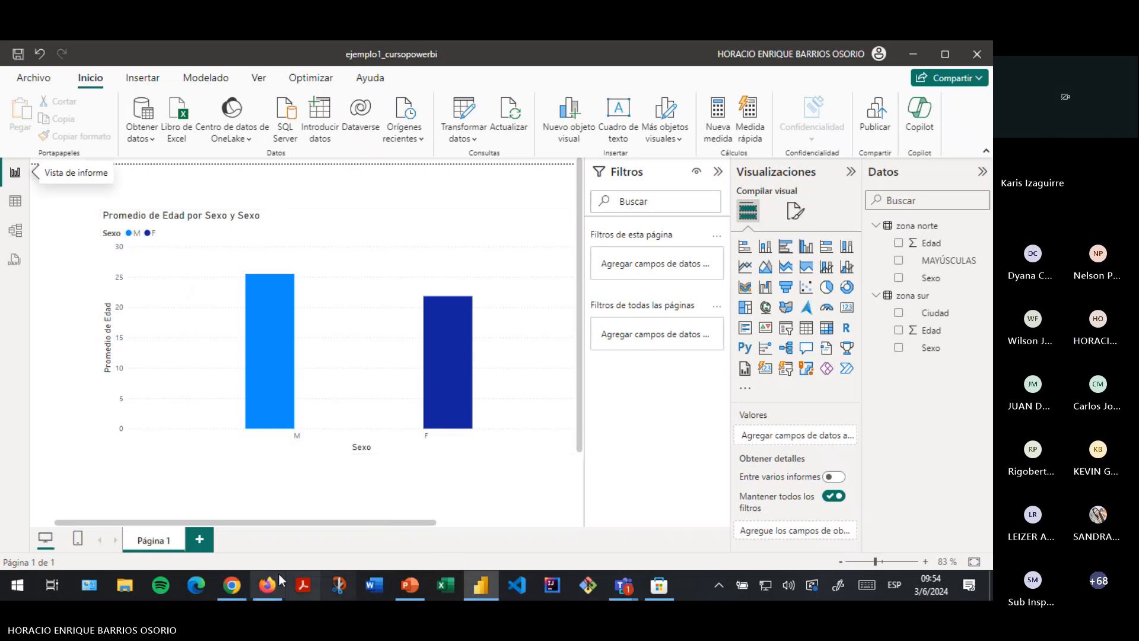
click(232, 586)
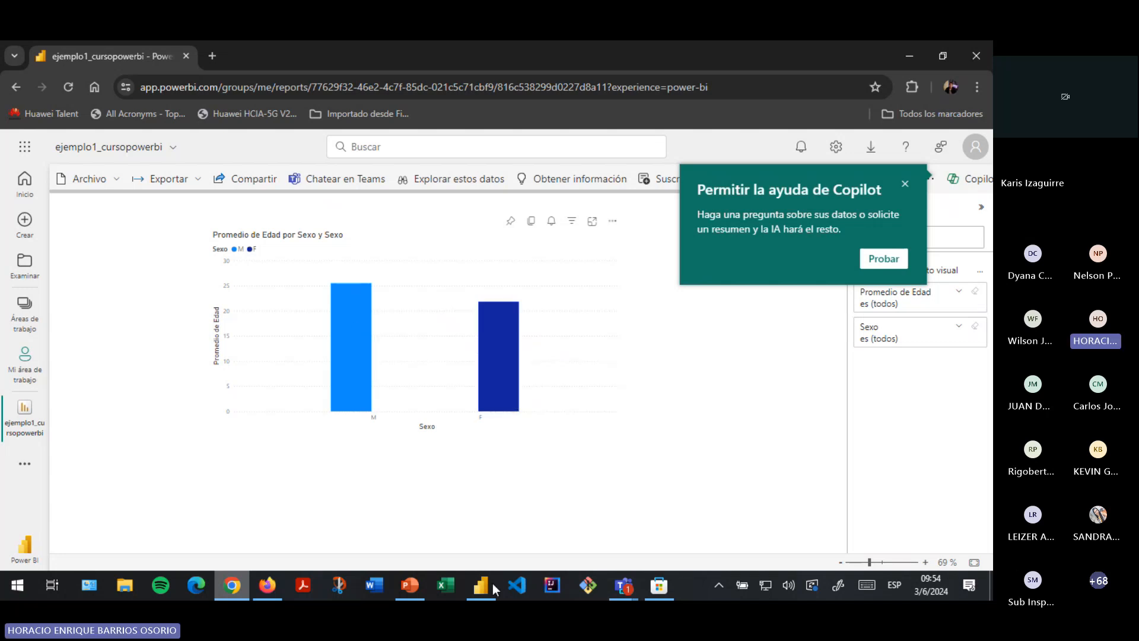
mouse_move(493, 583)
mouse_move(507, 525)
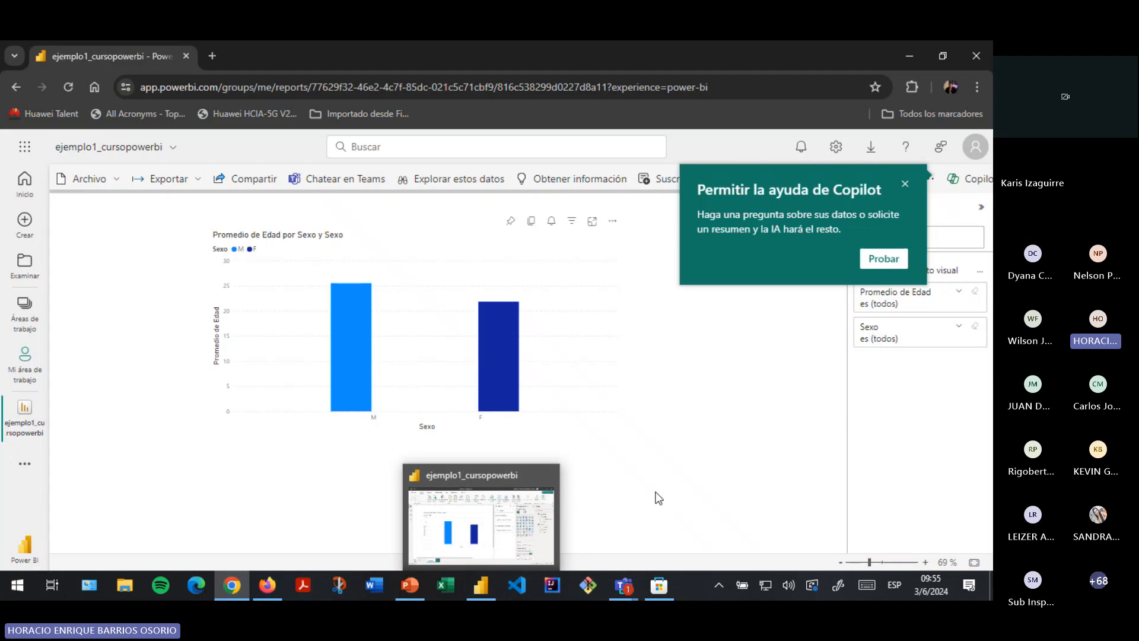
click(905, 185)
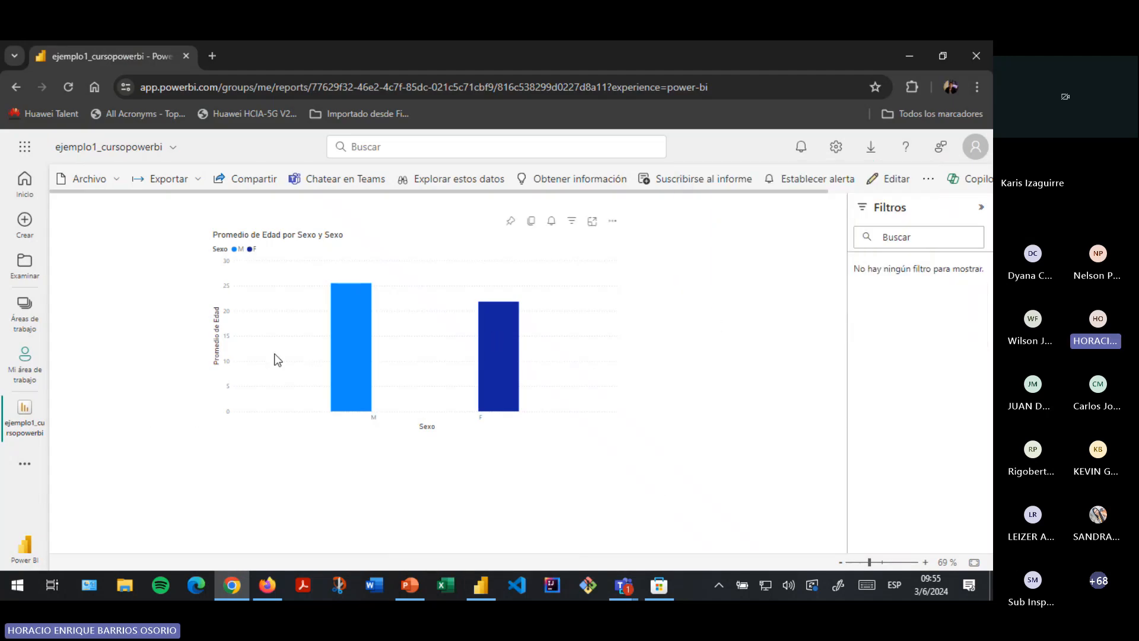
- Inspect the Promedio de Edad por Sexo chart's filters and the Exportar options, then deselect the chart
click(292, 348)
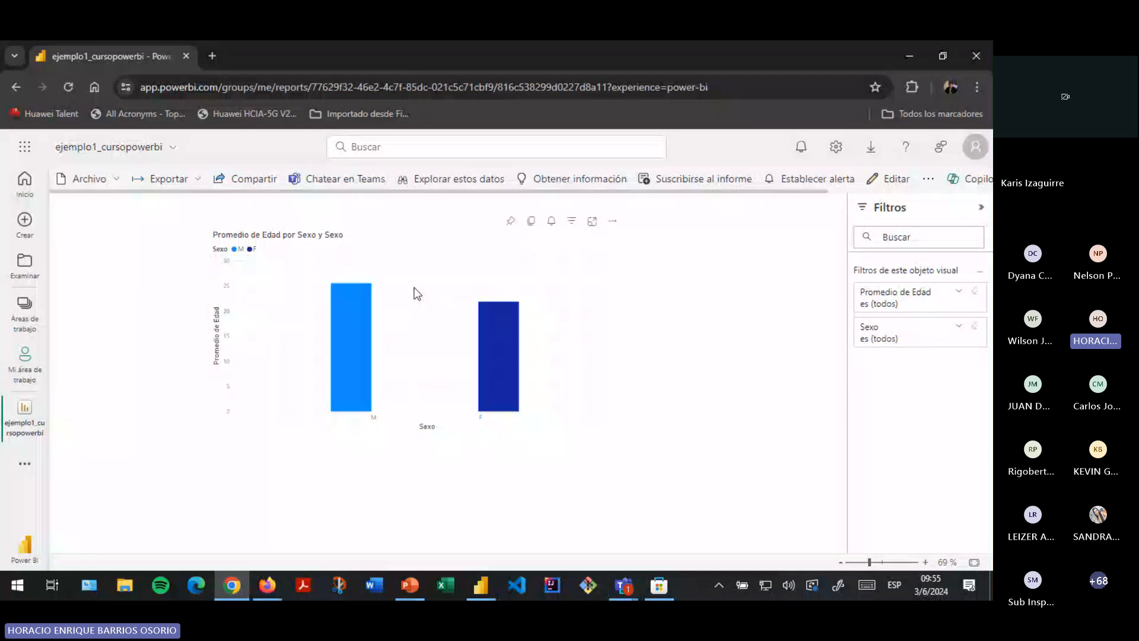
click(189, 183)
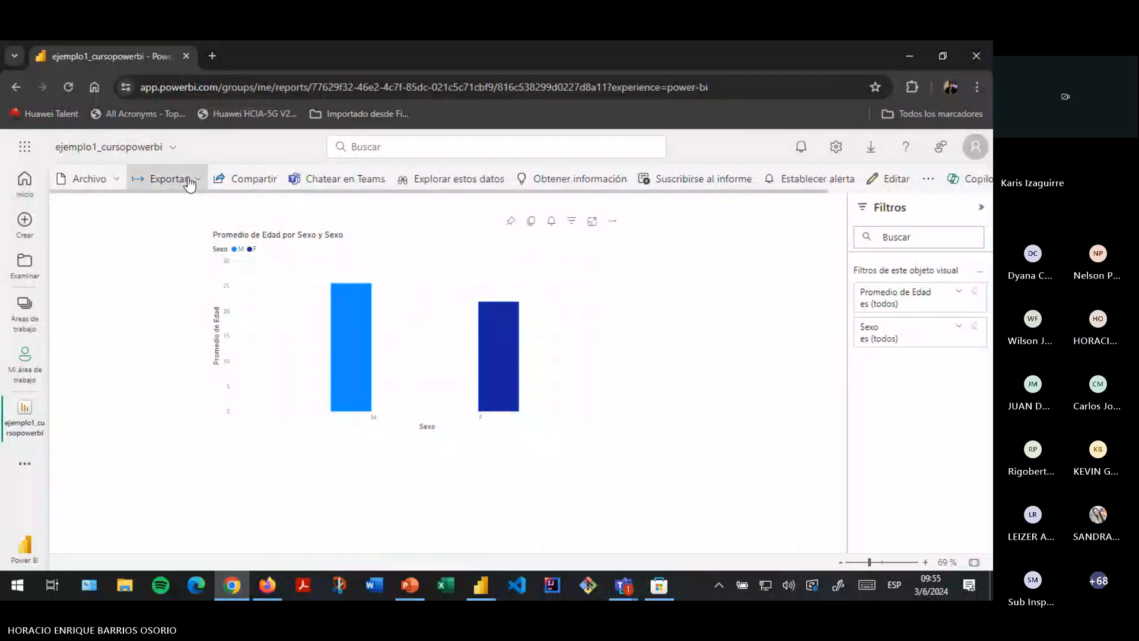
click(189, 183)
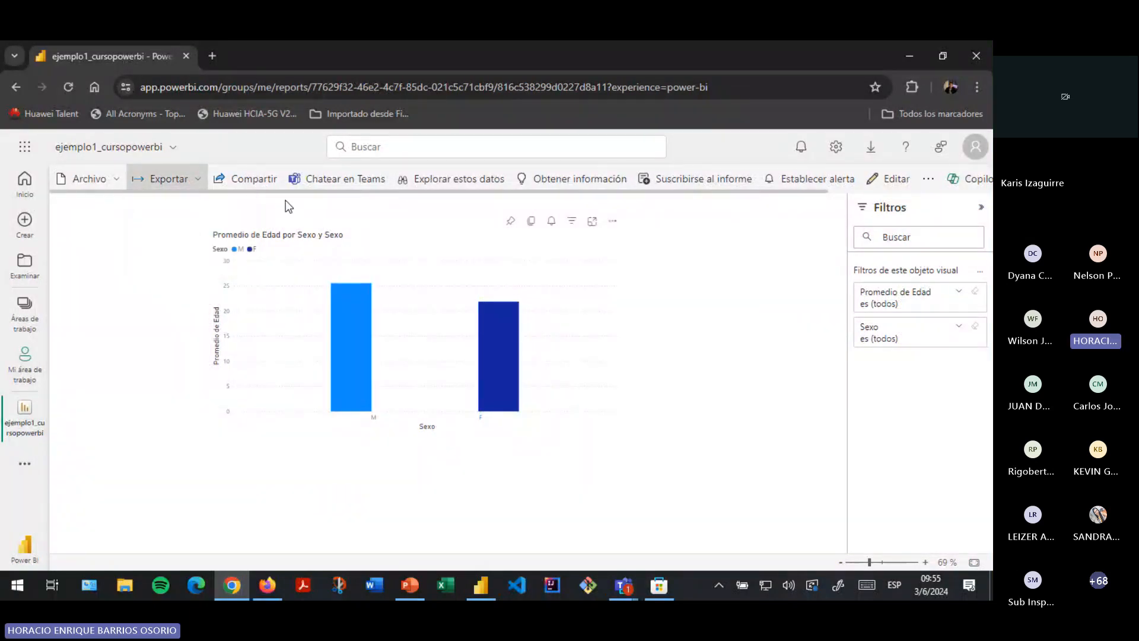
click(709, 344)
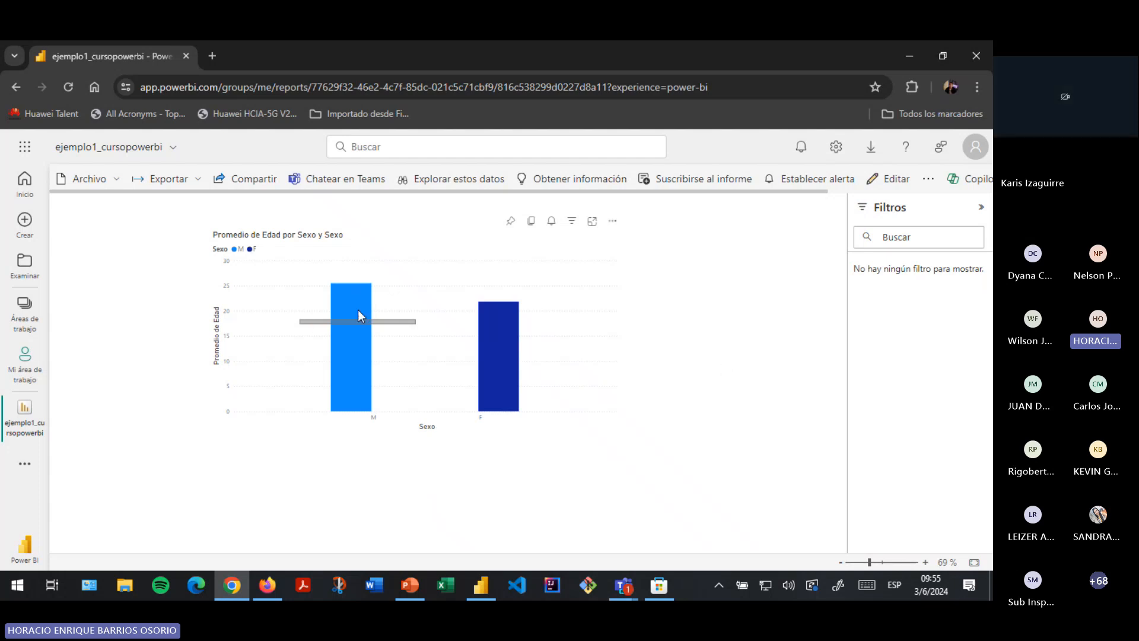
mouse_move(621, 588)
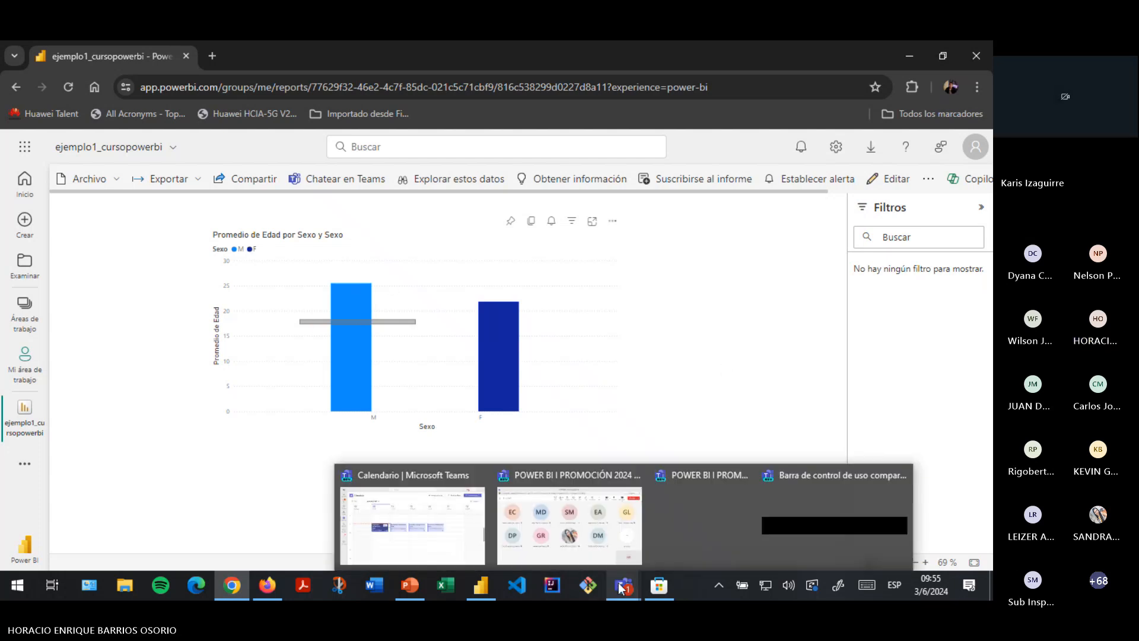
- Stop screen sharing in the POWER BI I PROMOCIÓN 2024 Teams meeting
click(575, 547)
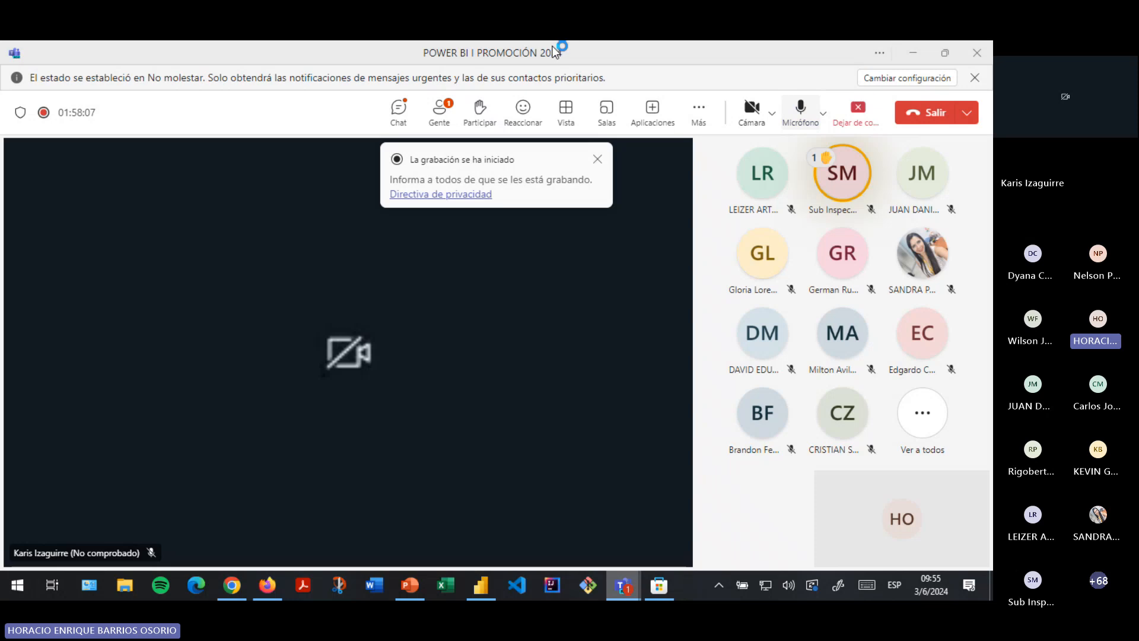
click(859, 113)
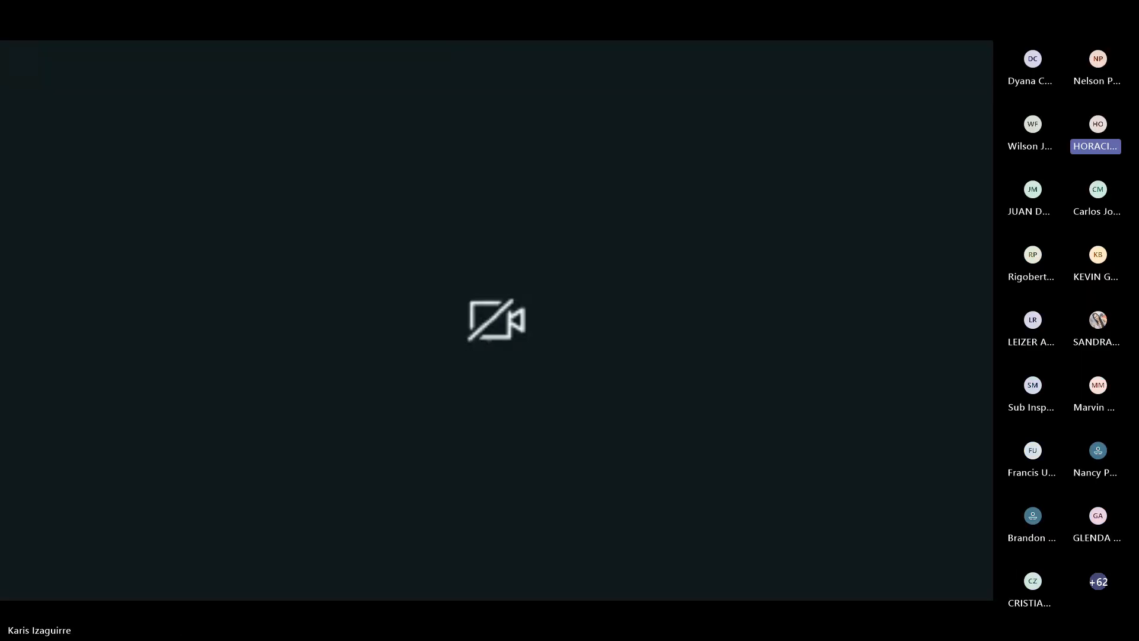